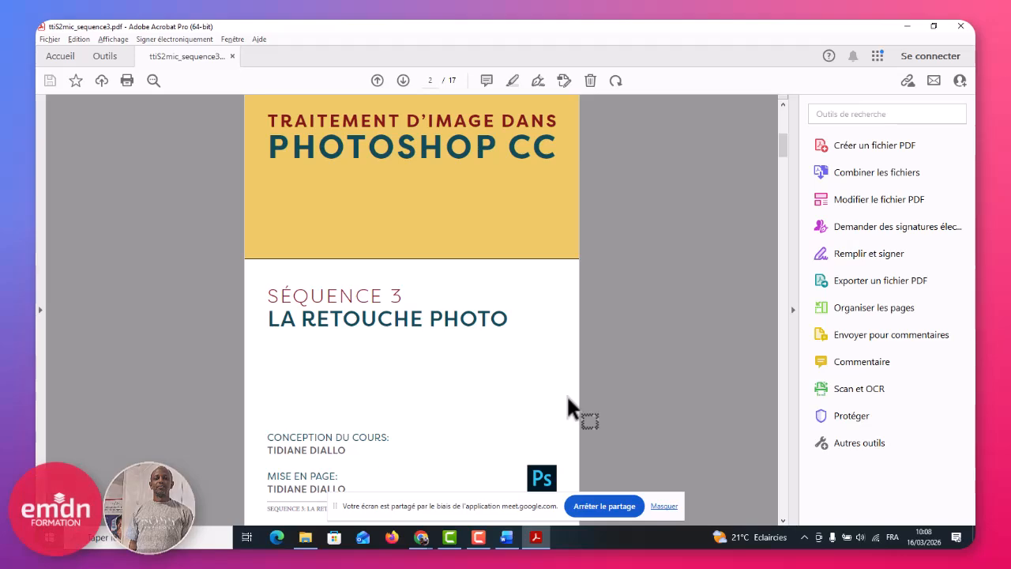
# Step: Launch Adobe Photoshop 2025 from the system search, view the PDF's table of contents enlarged, and switch to Photoshop
pyautogui.scroll(-1, 567, 394)
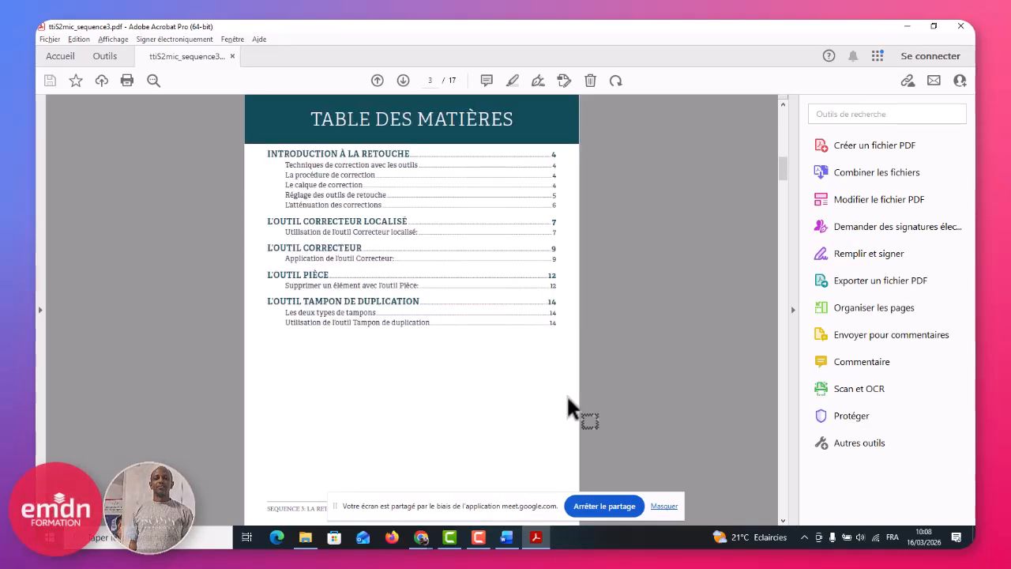
pyautogui.press('super')
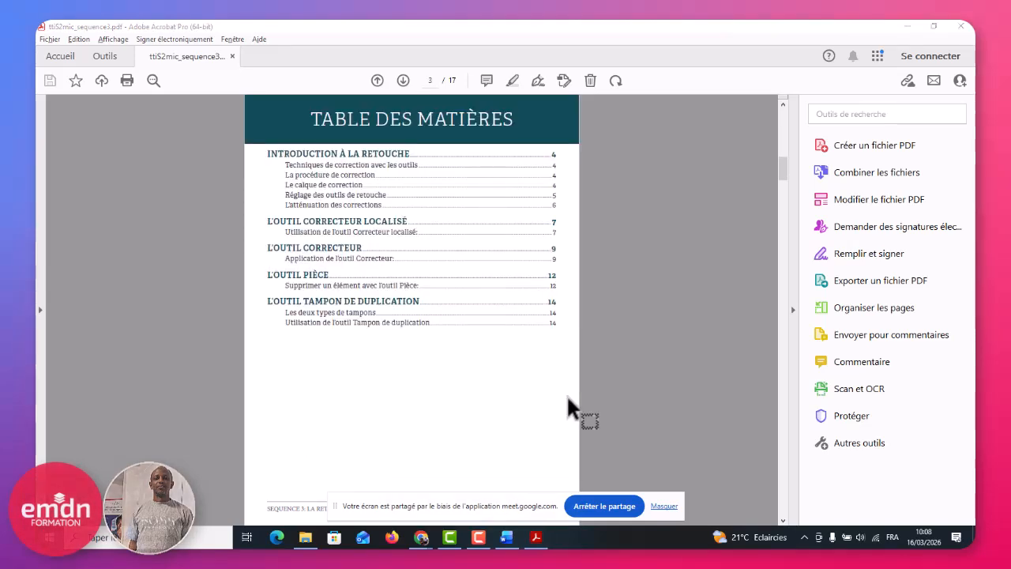
pyautogui.write('pho')
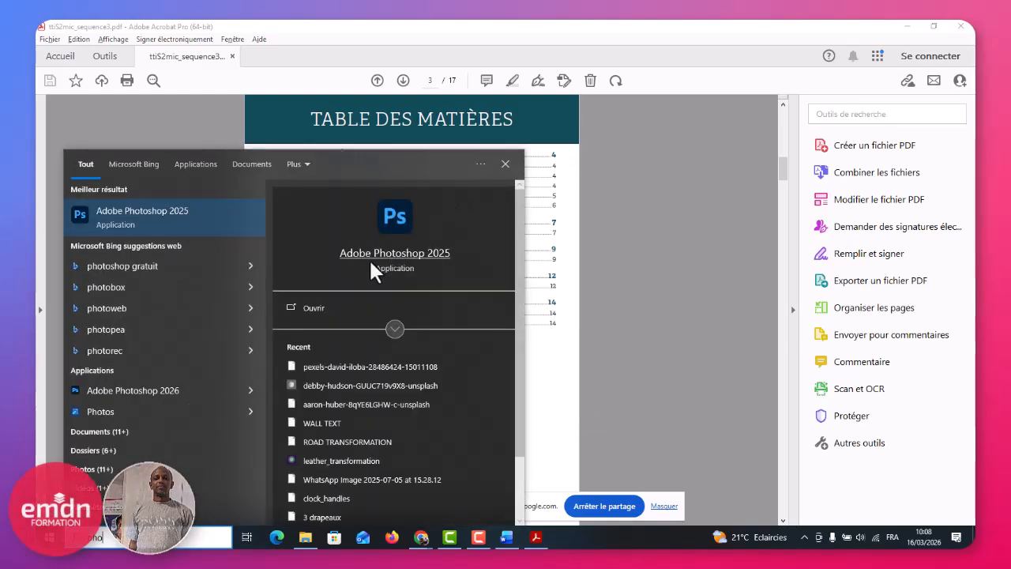
pyautogui.click(157, 215)
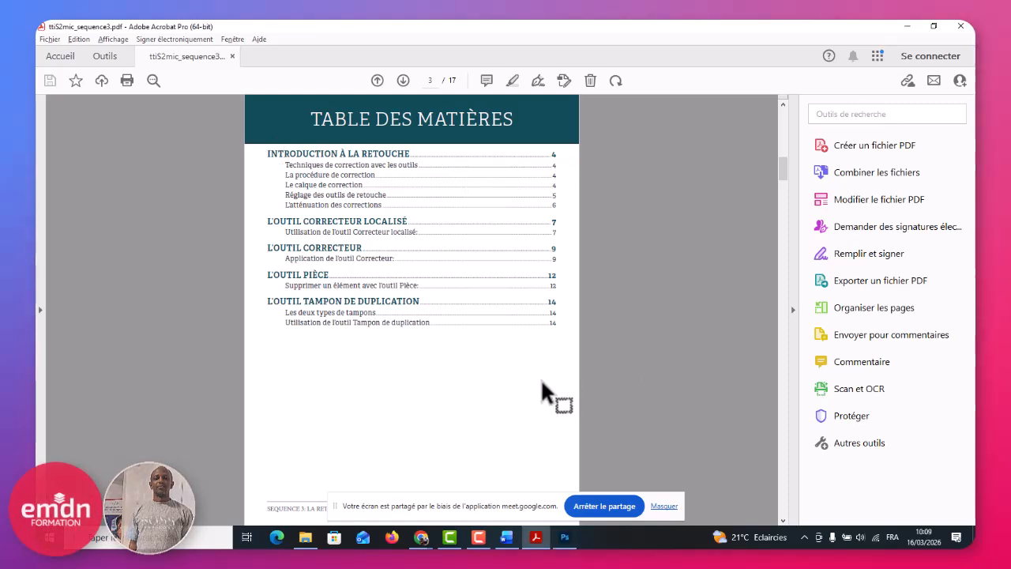
pyautogui.scroll(3, 545, 385)
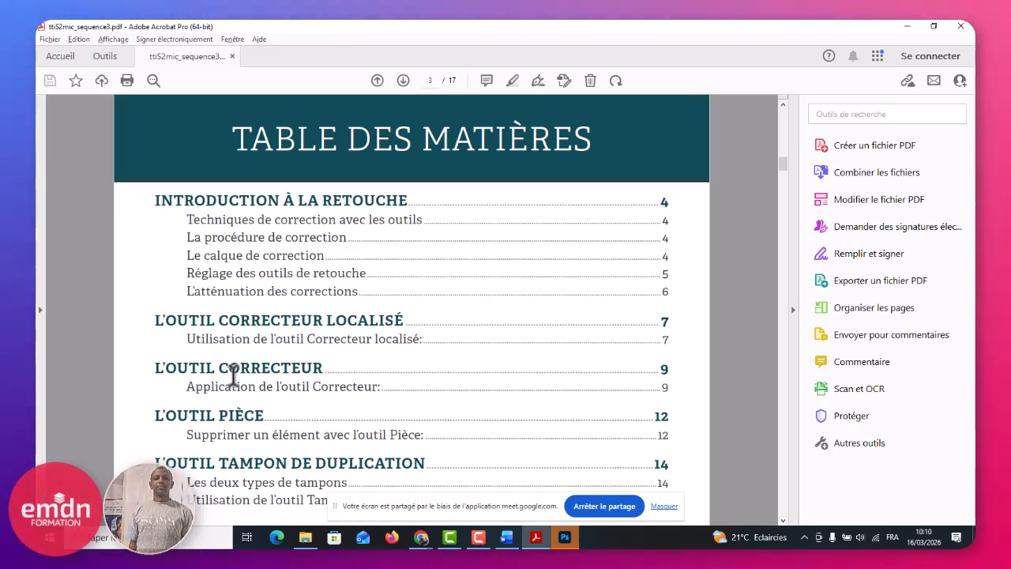
pyautogui.click(566, 538)
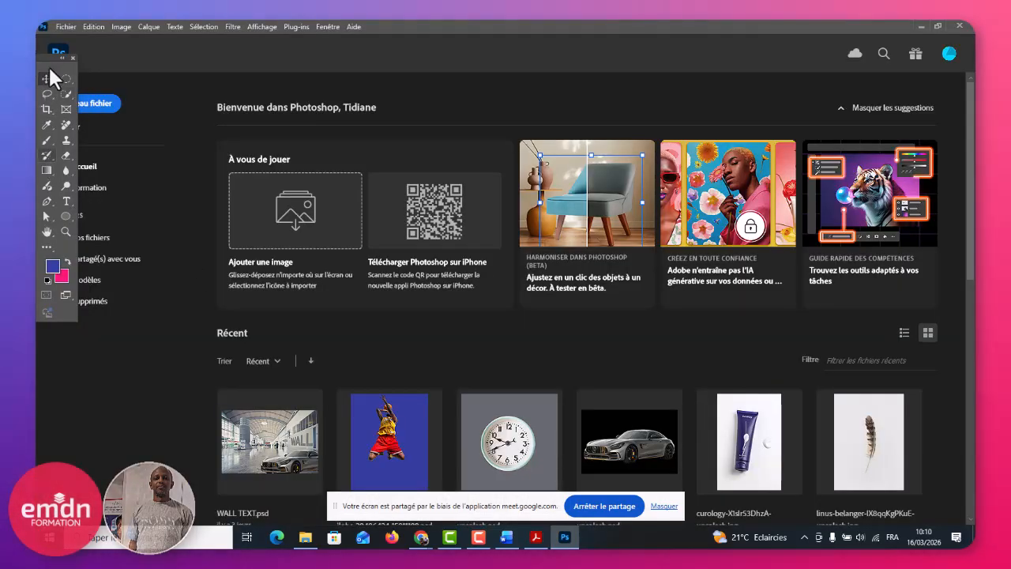
# Step: Review the tool groups and their shortcuts in the toolbar customization dialog and close it without changes
pyautogui.click(46, 247)
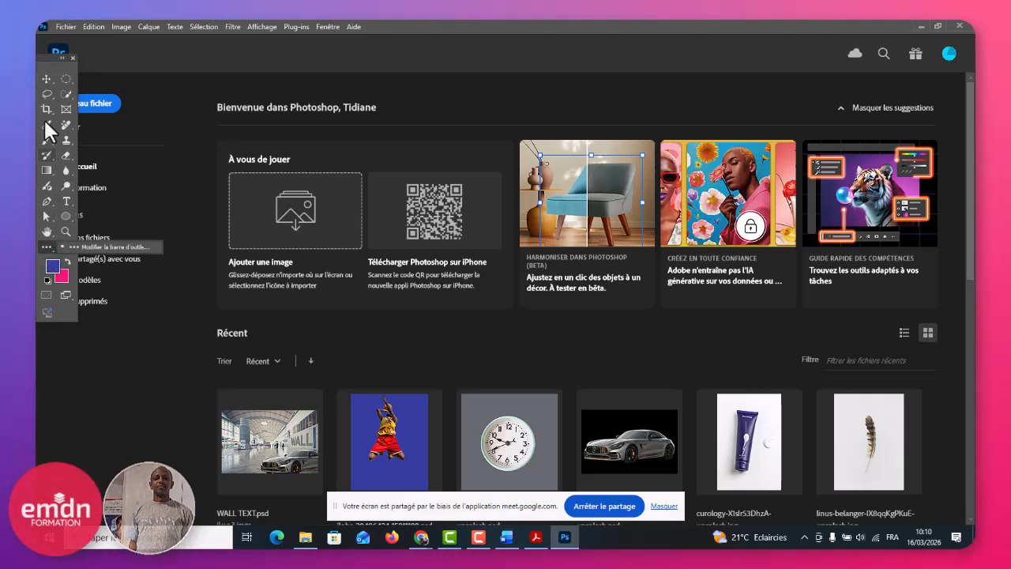
pyautogui.click(110, 248)
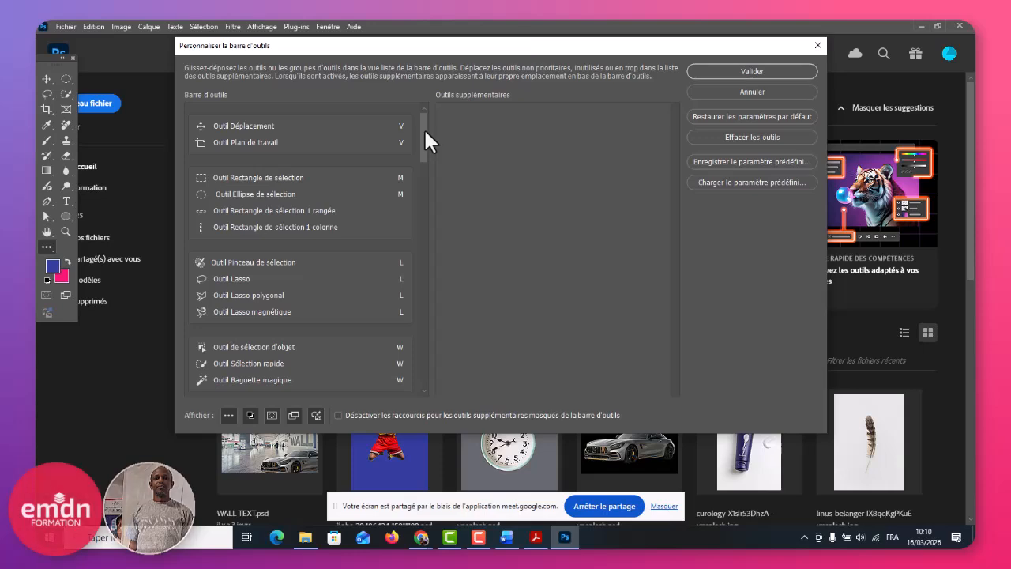
pyautogui.moveTo(423, 127); pyautogui.dragTo(421, 189)
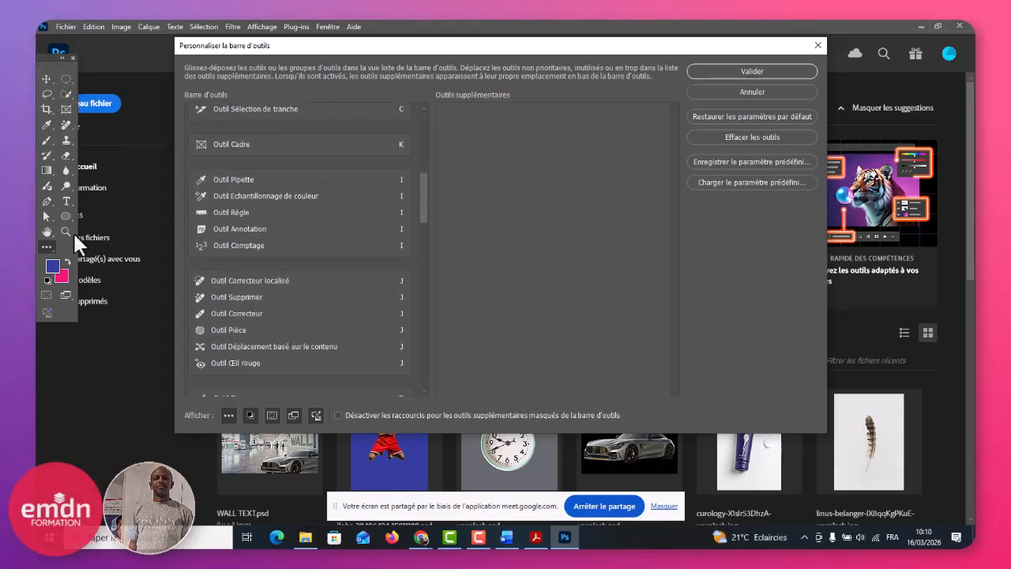
pyautogui.moveTo(426, 195)
pyautogui.mouseDown()
pyautogui.moveTo(426, 363)
pyautogui.moveTo(405, 113)
pyautogui.mouseUp()
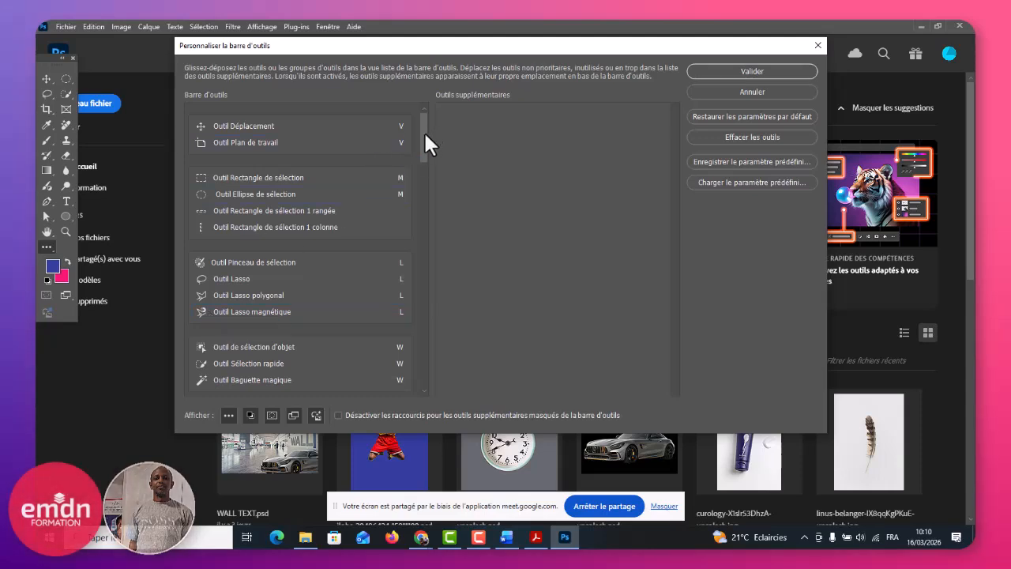
pyautogui.moveTo(422, 136); pyautogui.dragTo(421, 161)
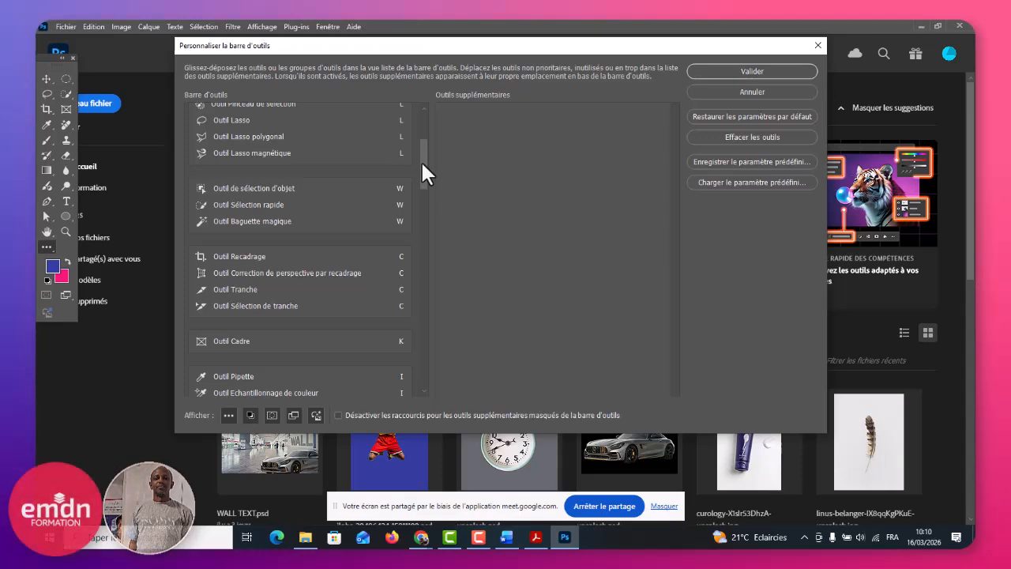
pyautogui.moveTo(420, 160); pyautogui.dragTo(424, 103)
pyautogui.click(735, 89)
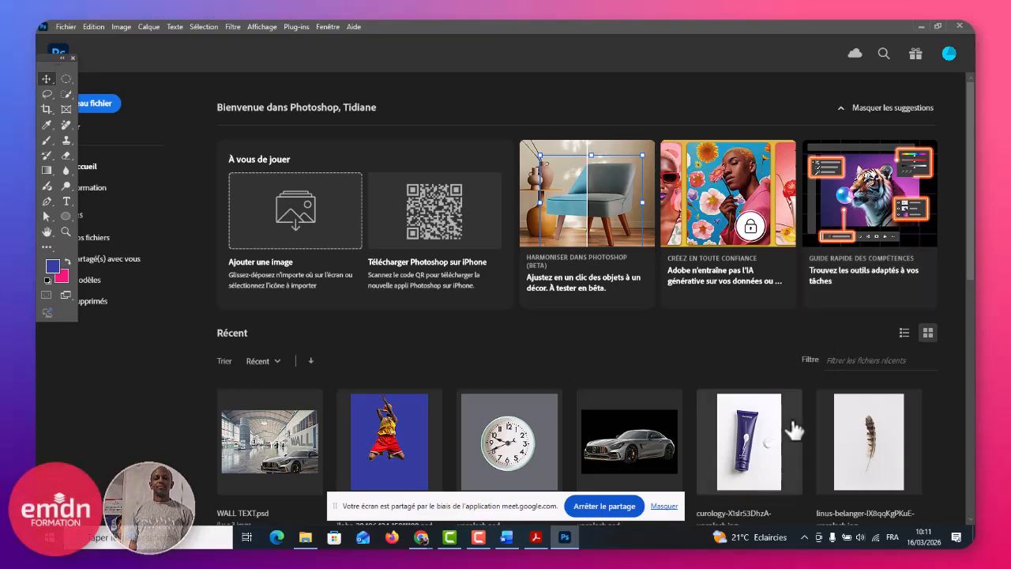
# Step: Open the recent curology tube photo and hide the screen-sharing notice
pyautogui.click(746, 446)
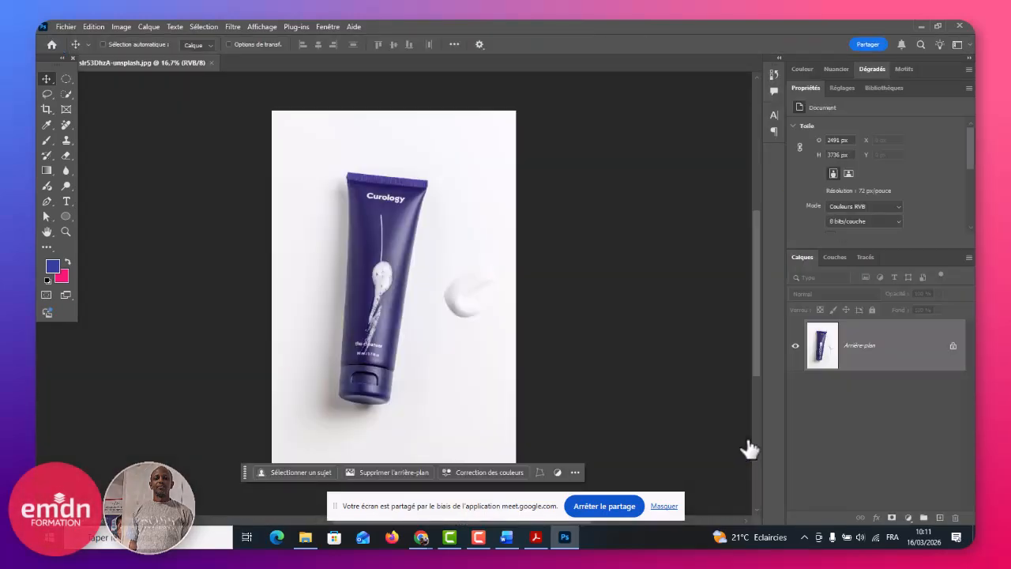
pyautogui.click(665, 508)
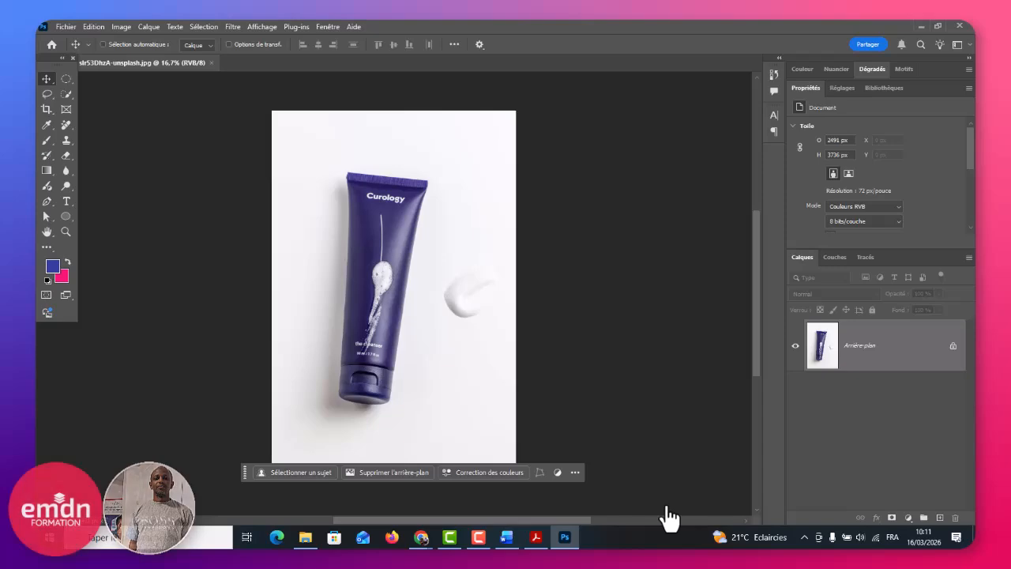
# Step: Switch to the Google Meet window to check the meeting participants and return to Photoshop
pyautogui.moveTo(423, 542)
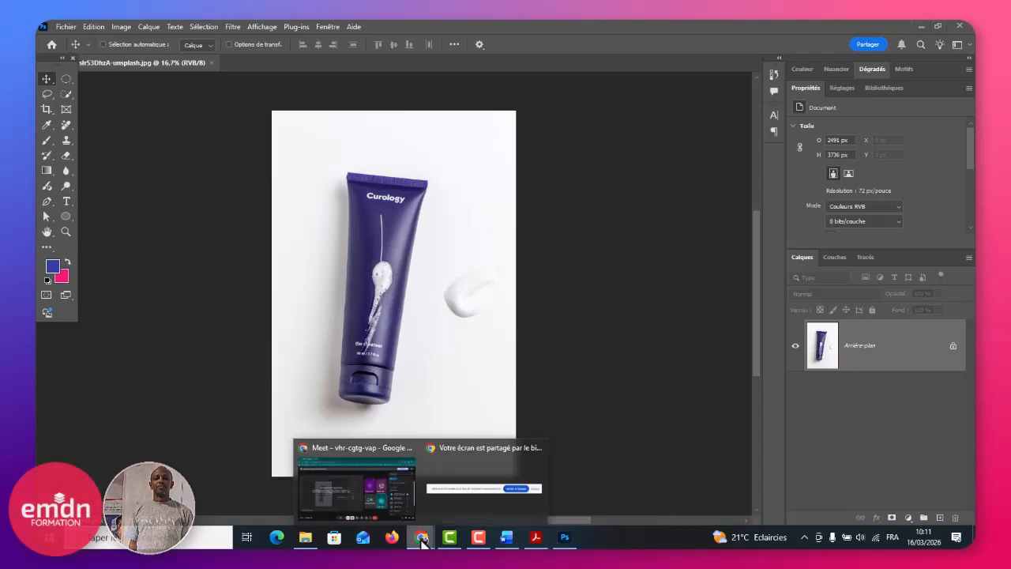
pyautogui.click(386, 491)
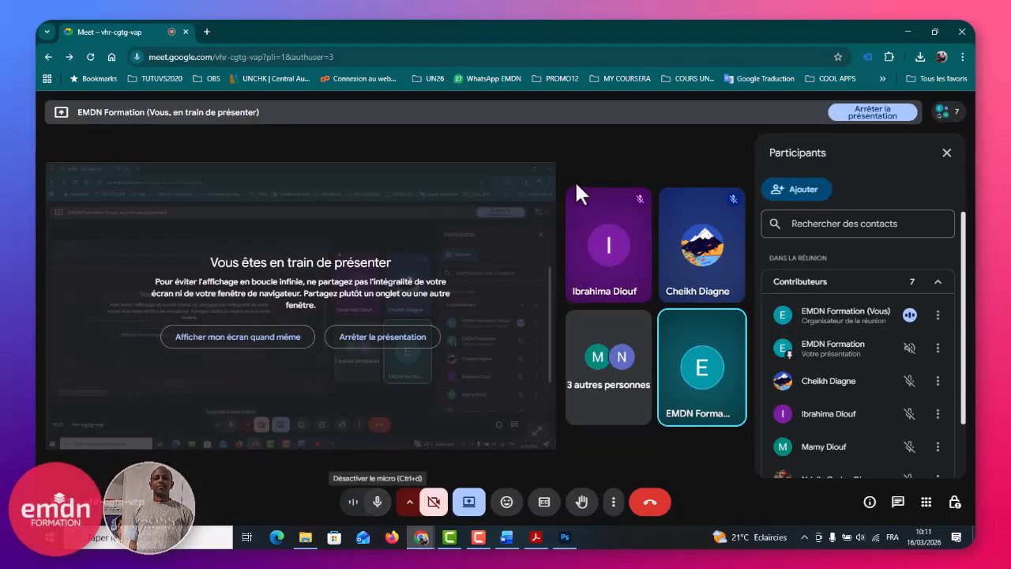
pyautogui.click(907, 31)
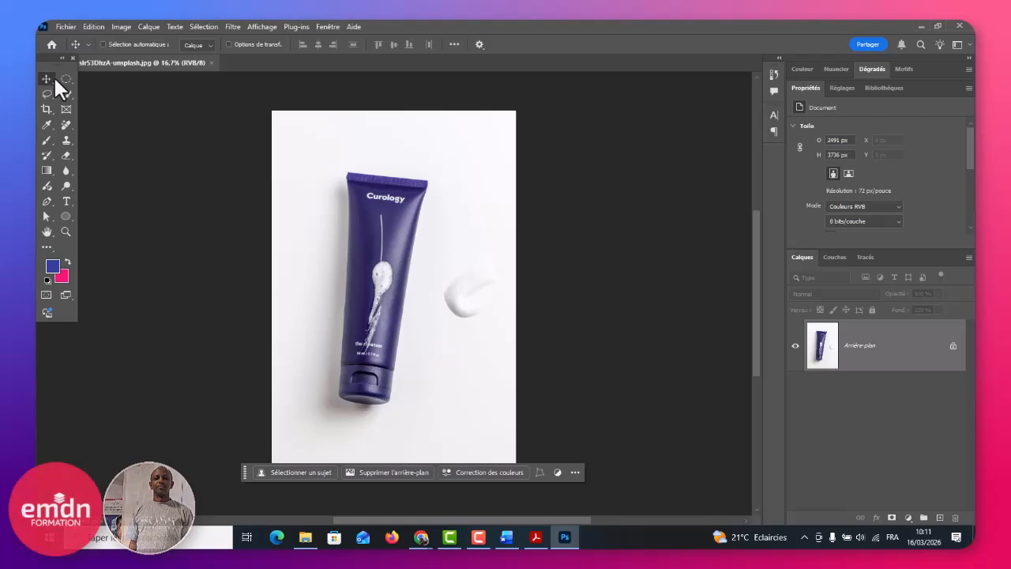
# Step: Dock the floating toolbar alongside the collapsed panel icons
pyautogui.moveTo(46, 57); pyautogui.dragTo(760, 158)
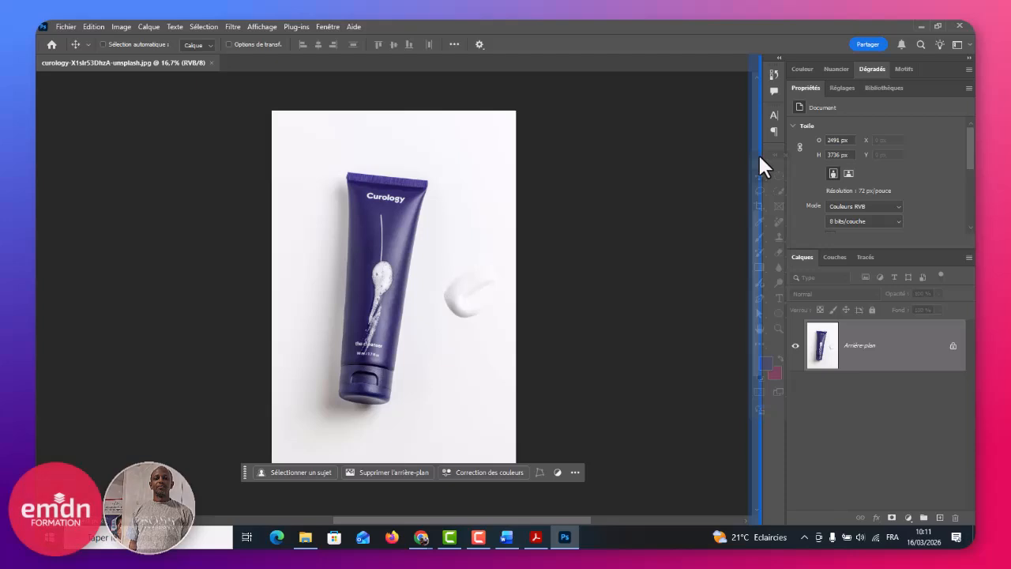
pyautogui.moveTo(759, 157); pyautogui.dragTo(759, 157)
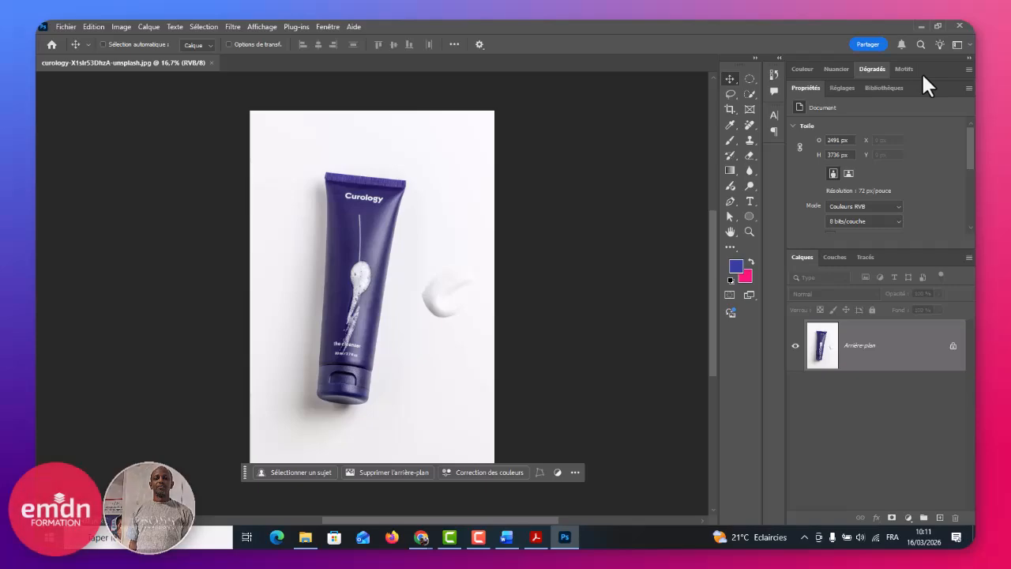
# Step: Admit the waiting participant in the Google Meet window and switch back to Photoshop
pyautogui.hotkey('alt', 'Tab')
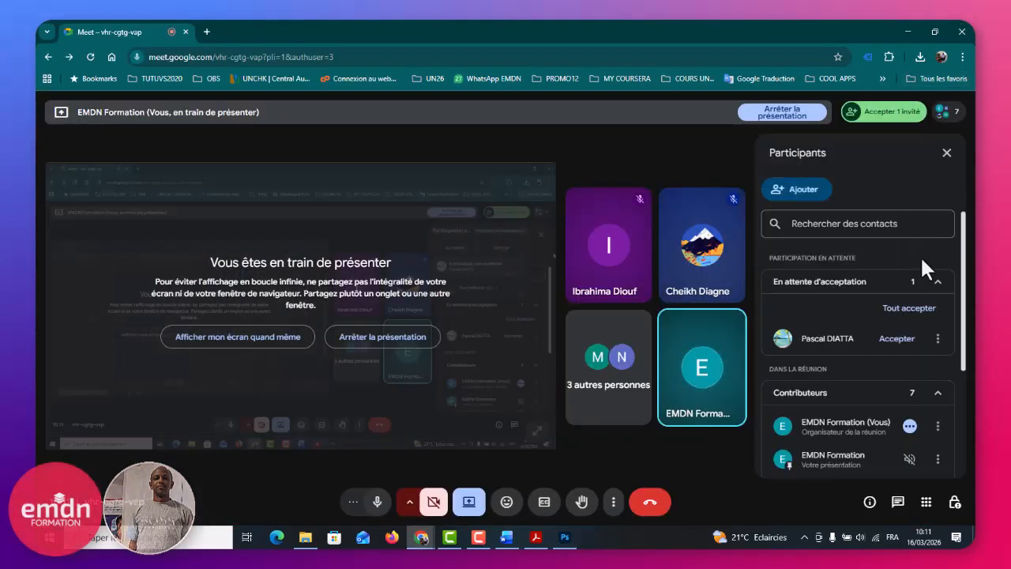
pyautogui.click(895, 339)
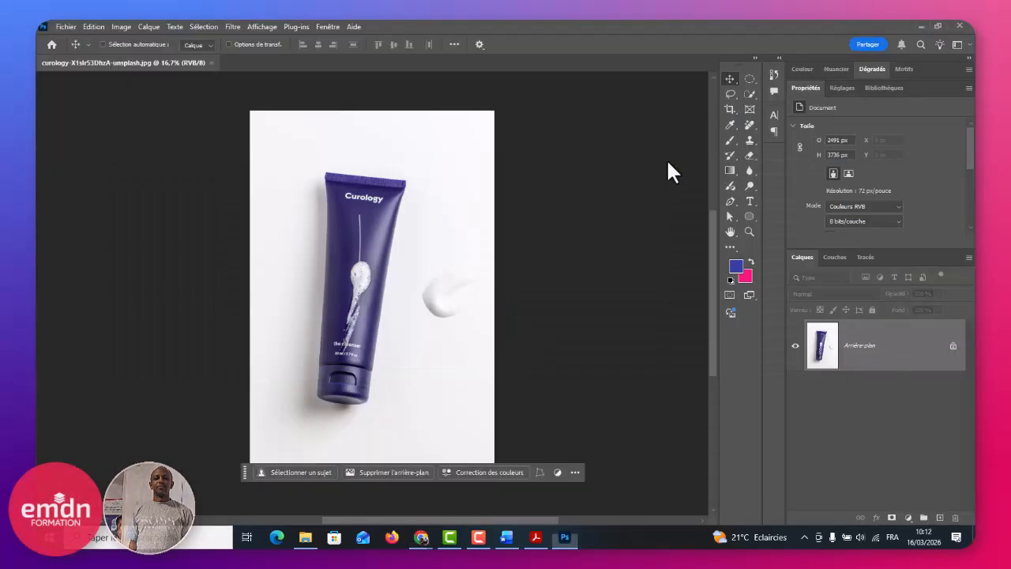
pyautogui.hotkey('alt', 'Tab')
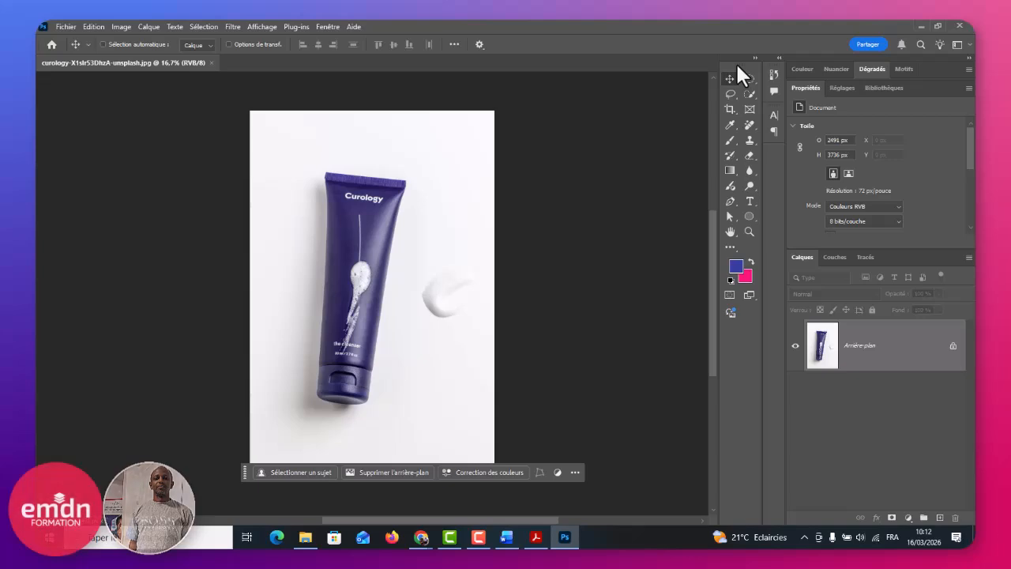
# Step: Detach the docked panel group and dock the toolbar on the opposite side of the workspace
pyautogui.moveTo(732, 61); pyautogui.dragTo(699, 74)
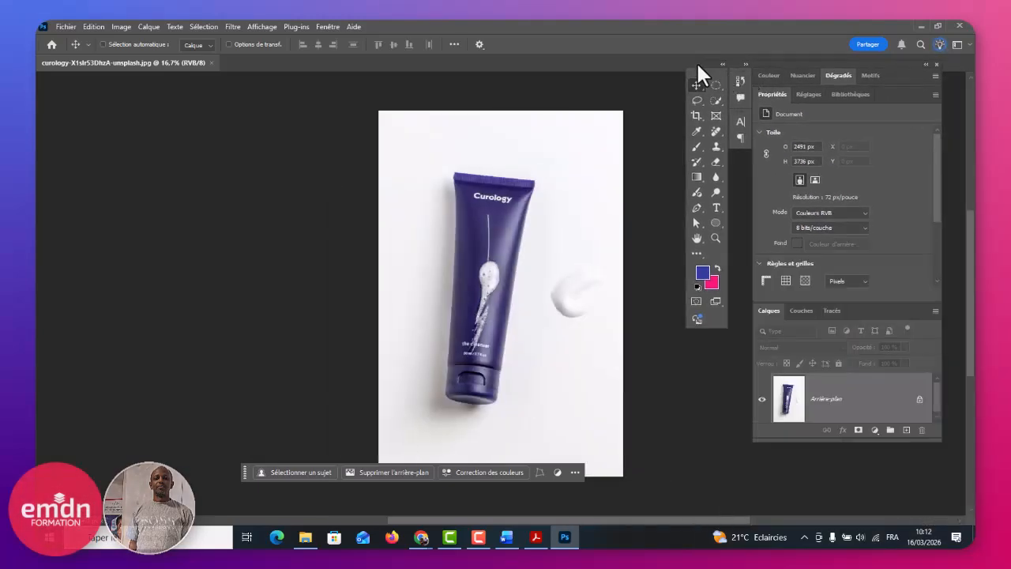
pyautogui.moveTo(700, 66); pyautogui.dragTo(33, 86)
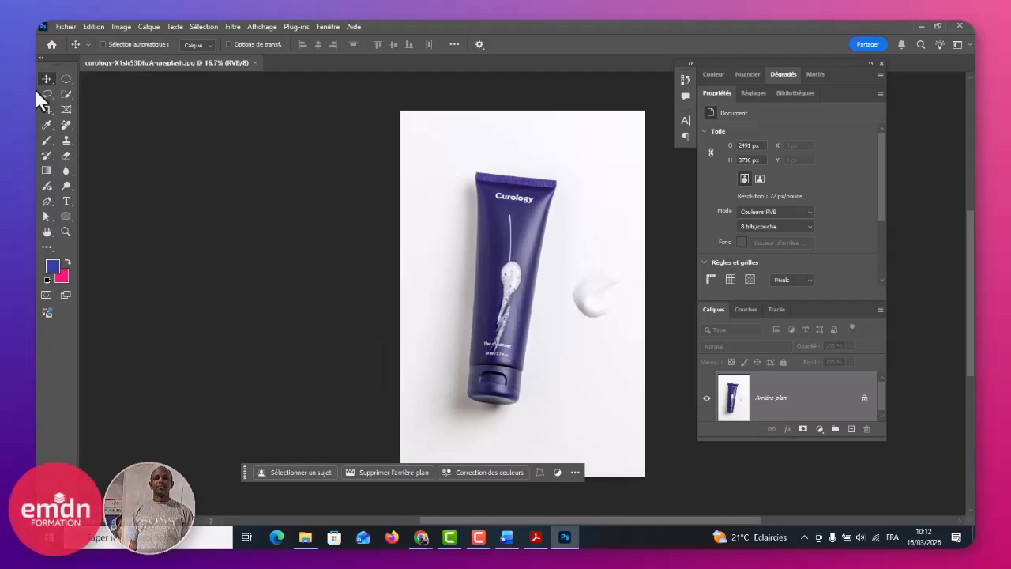
# Step: Try the Photographie workspace and switch back to Les indispensables
pyautogui.click(957, 45)
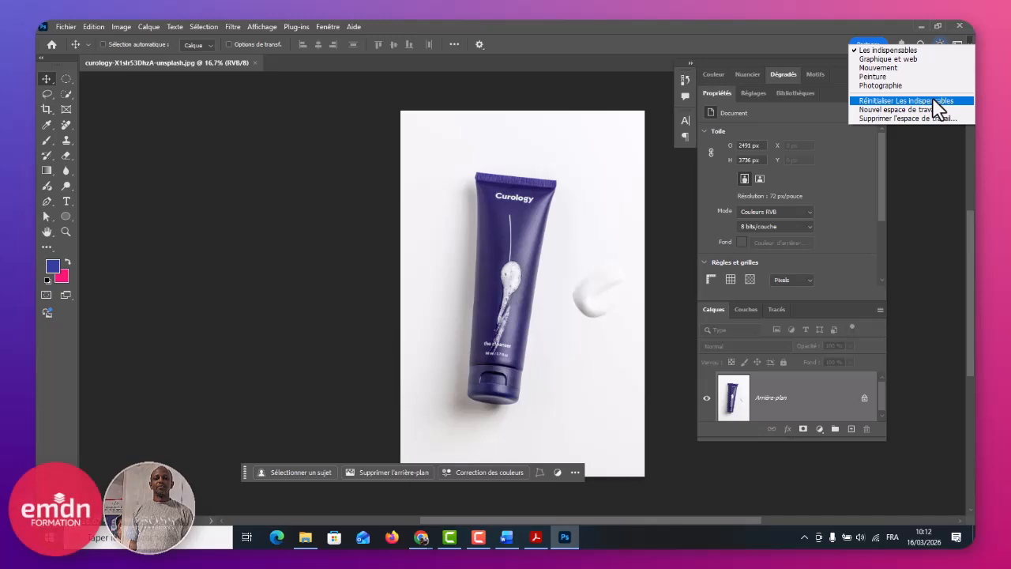
pyautogui.click(889, 85)
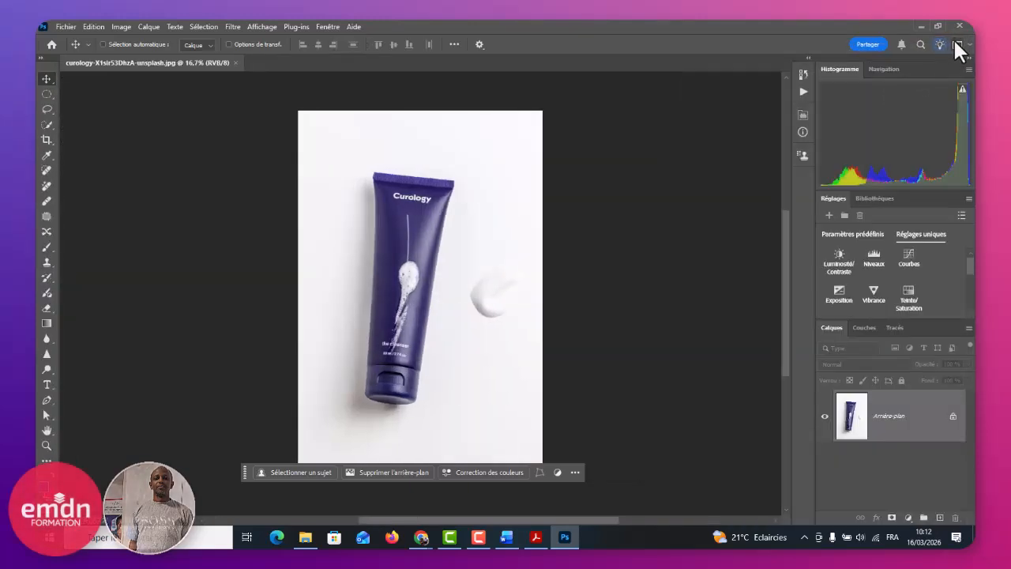
pyautogui.click(956, 44)
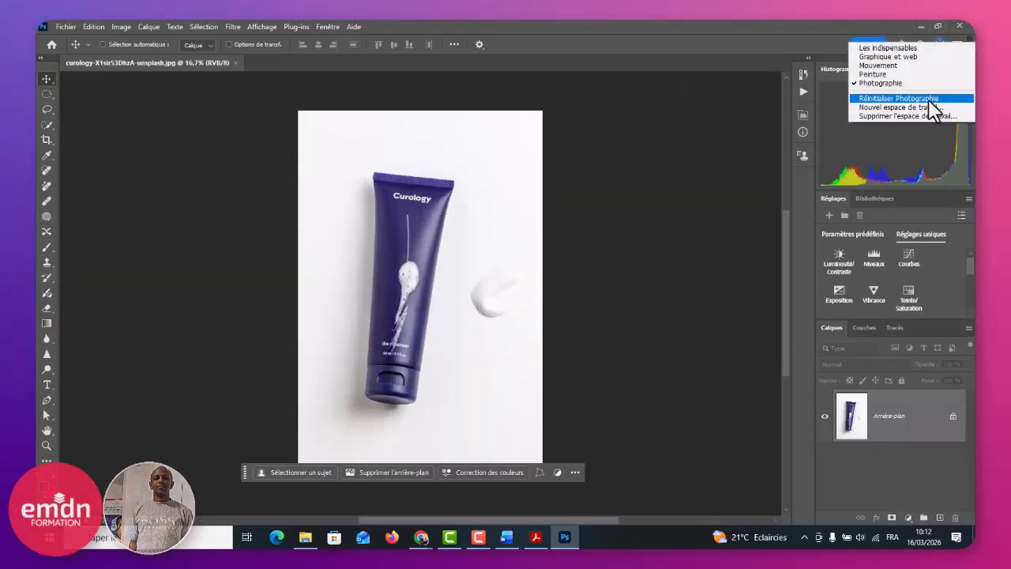
pyautogui.click(897, 48)
# Step: Switch to the Graphique et web workspace and expand its toolbar to two columns
pyautogui.click(957, 46)
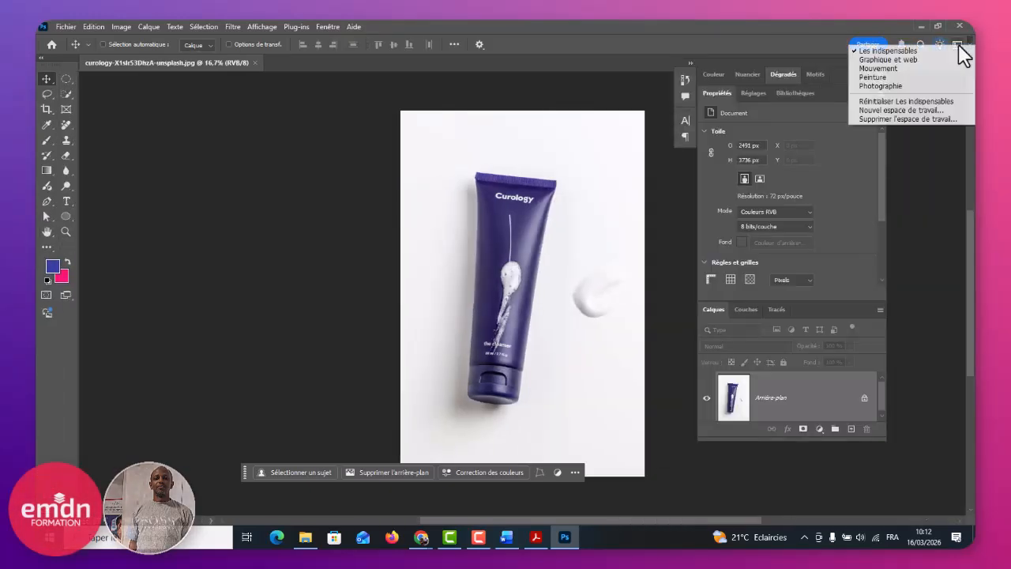
pyautogui.press('Escape')
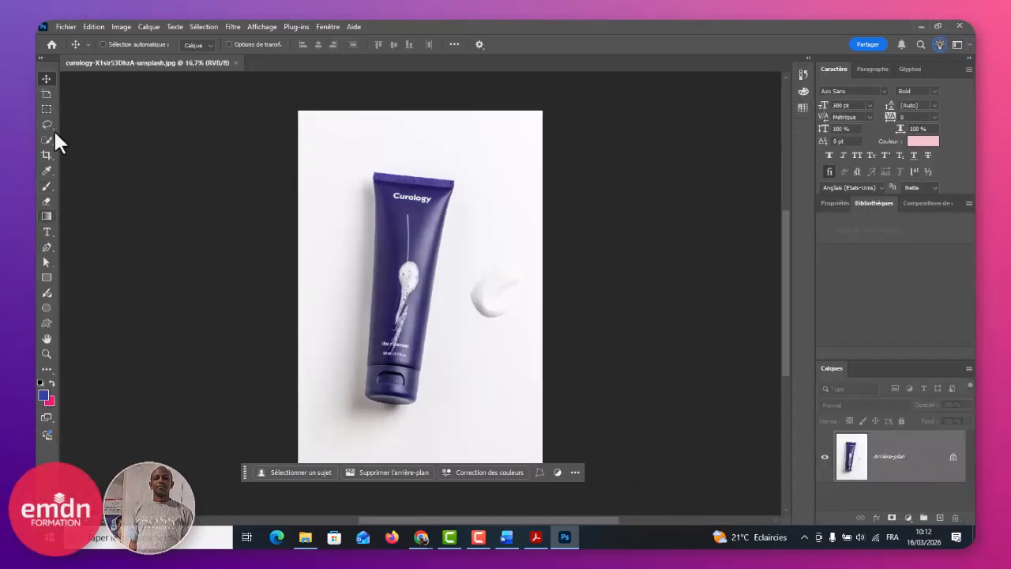
pyautogui.click(957, 45)
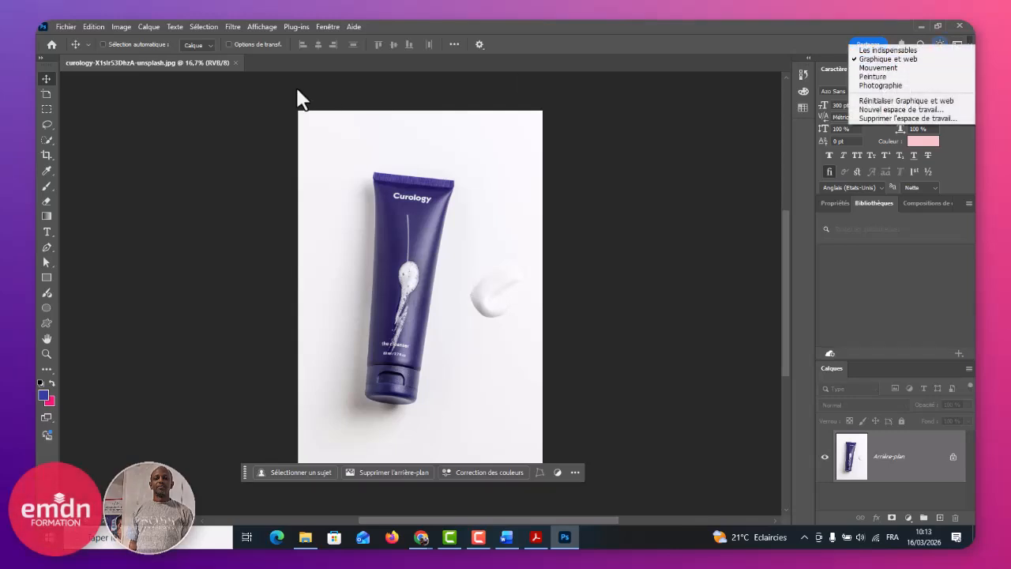
pyautogui.click(39, 57)
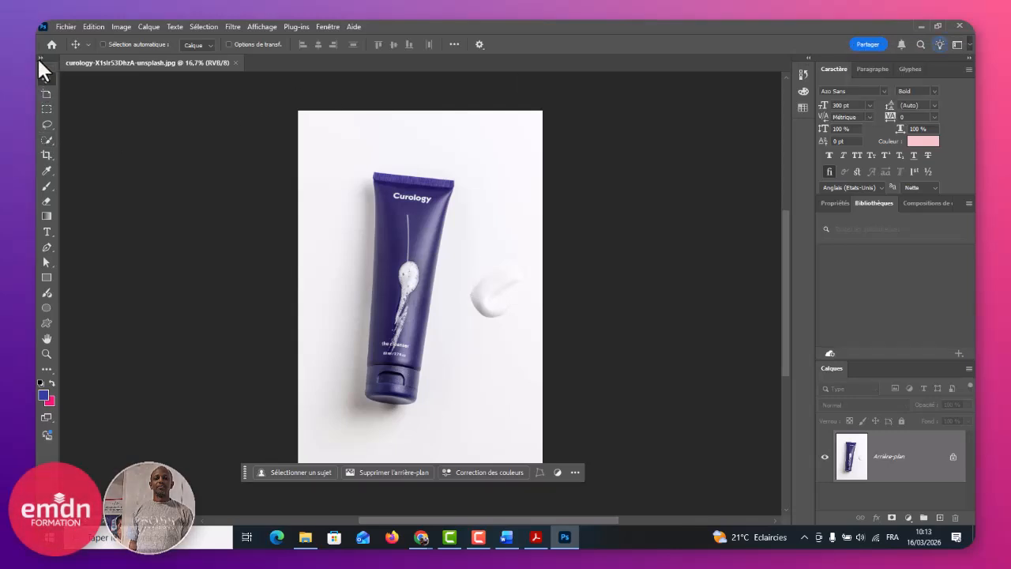
pyautogui.click(38, 56)
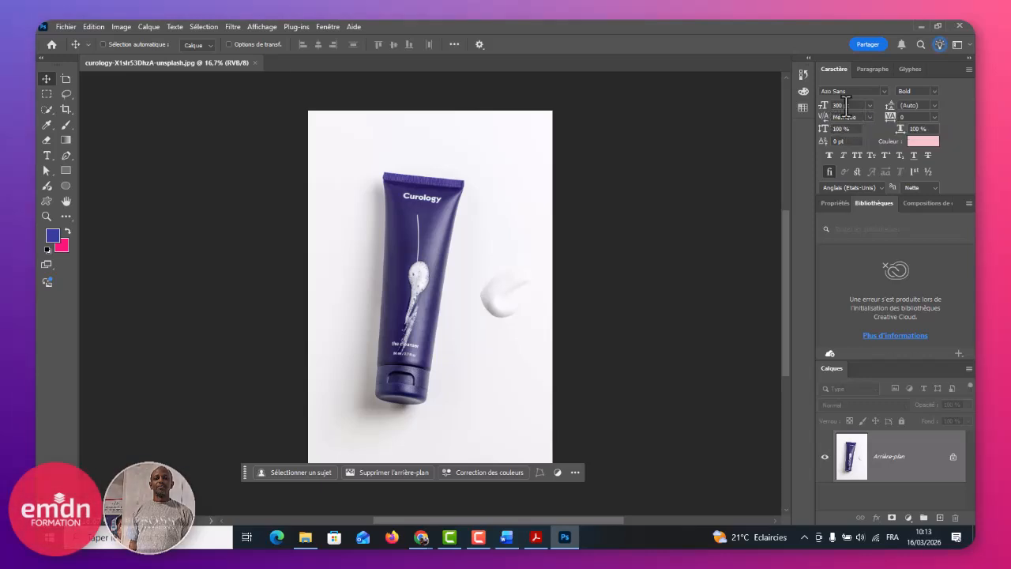
# Step: View the Paragraphe and Glyphes panels and return to the Caractère panel
pyautogui.click(871, 69)
pyautogui.click(906, 70)
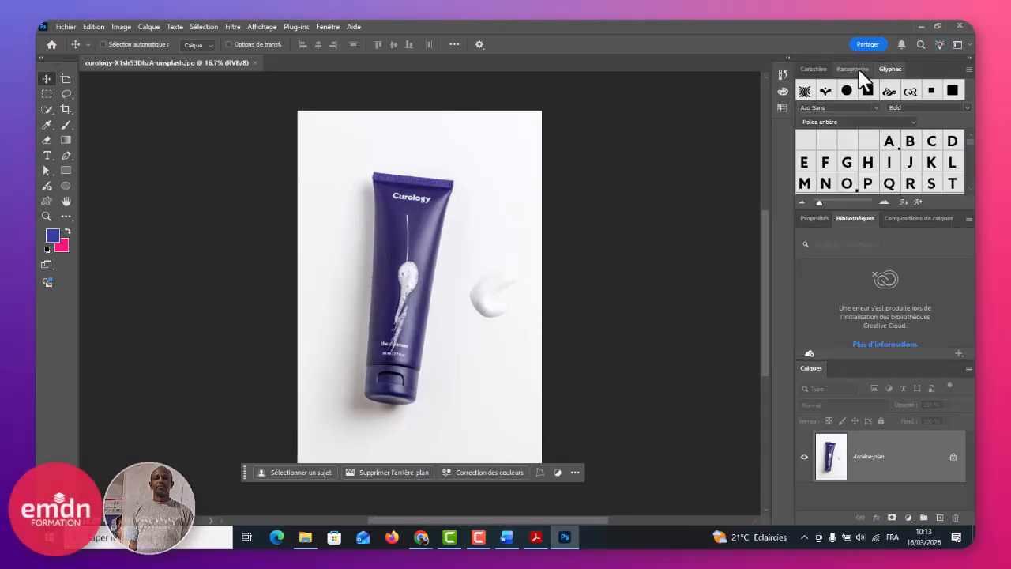
pyautogui.click(873, 69)
pyautogui.click(824, 68)
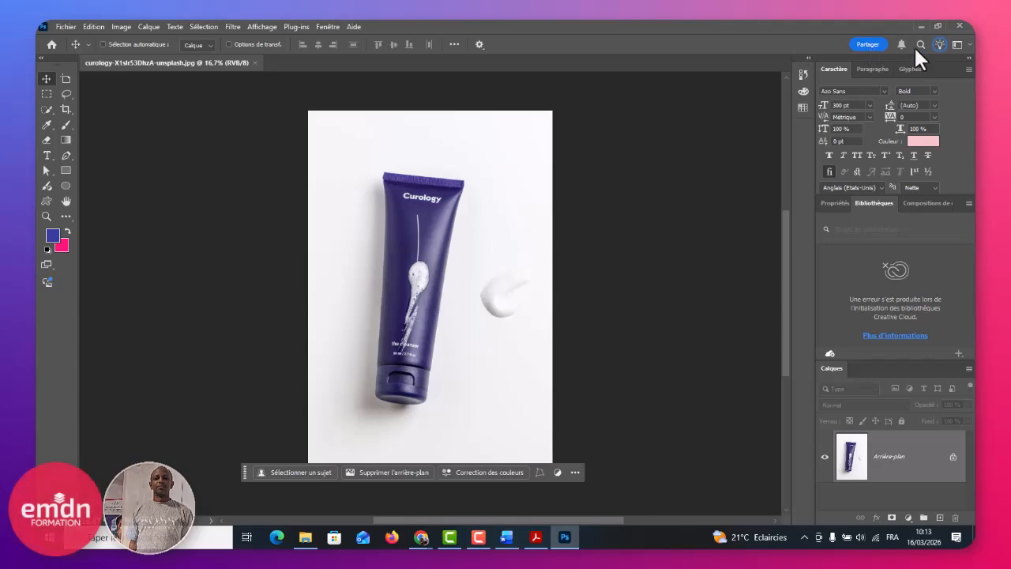
# Step: Switch to the Les indispensables workspace and reset it to its default layout
pyautogui.click(959, 43)
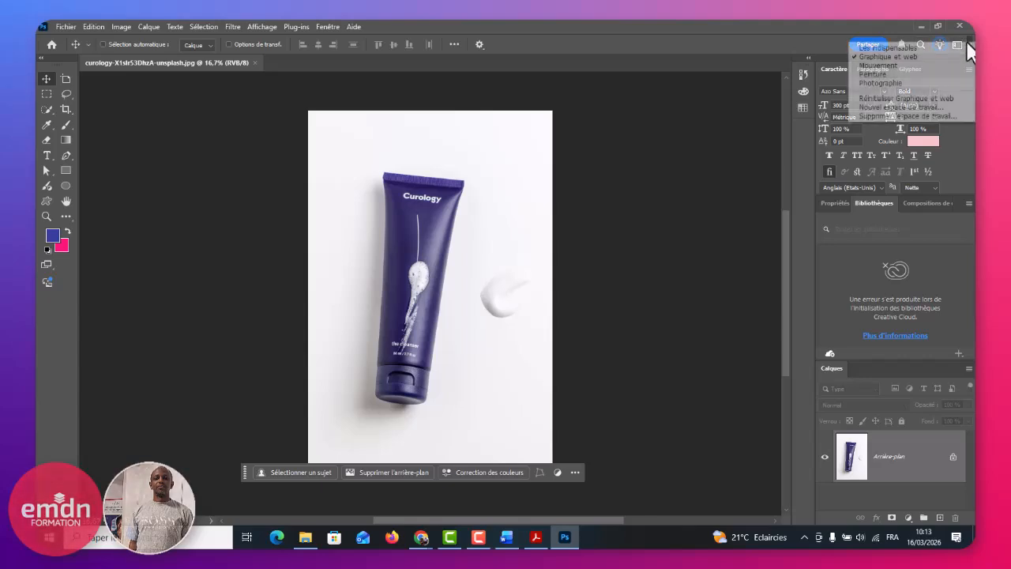
pyautogui.click(894, 48)
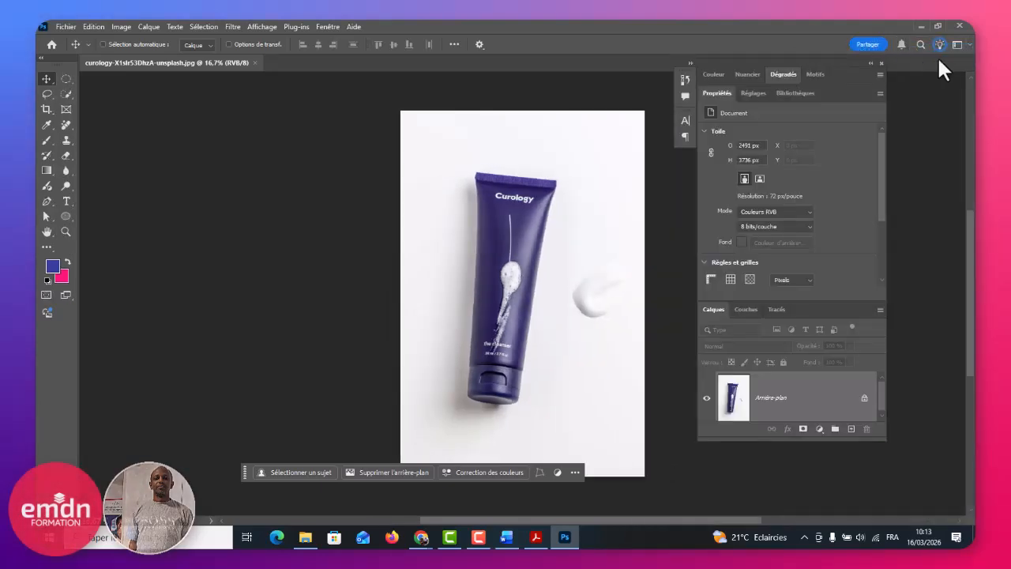
pyautogui.click(961, 46)
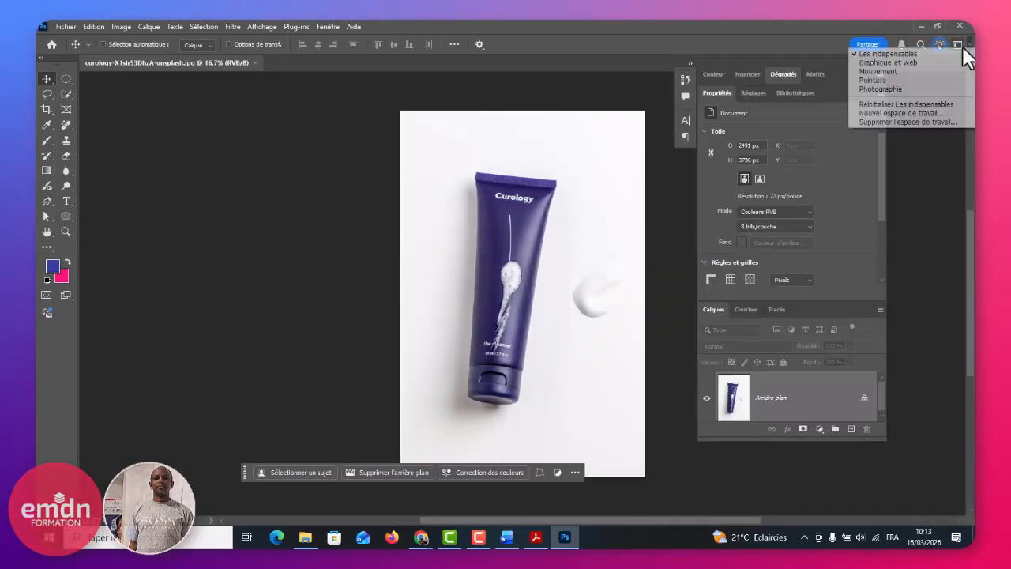
pyautogui.click(932, 106)
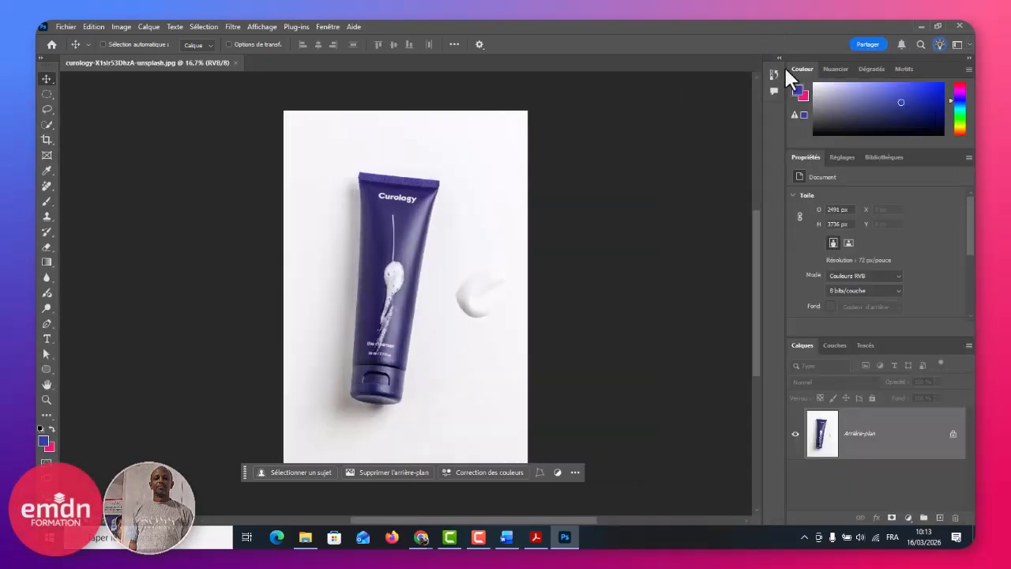
# Step: View the Nuancier panel, return to Couleur and collapse that panel group
pyautogui.click(833, 71)
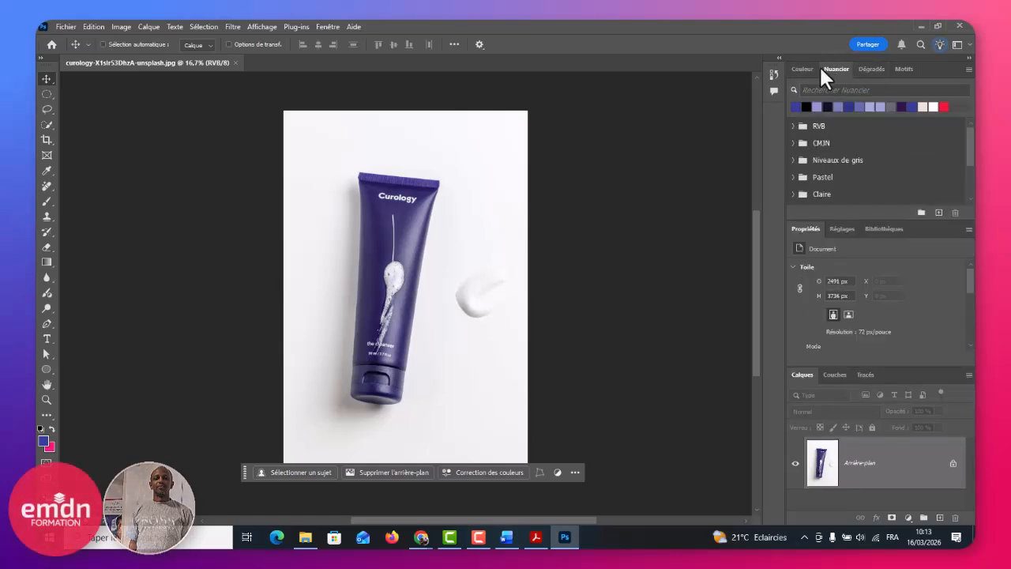
pyautogui.click(794, 70)
pyautogui.click(794, 69)
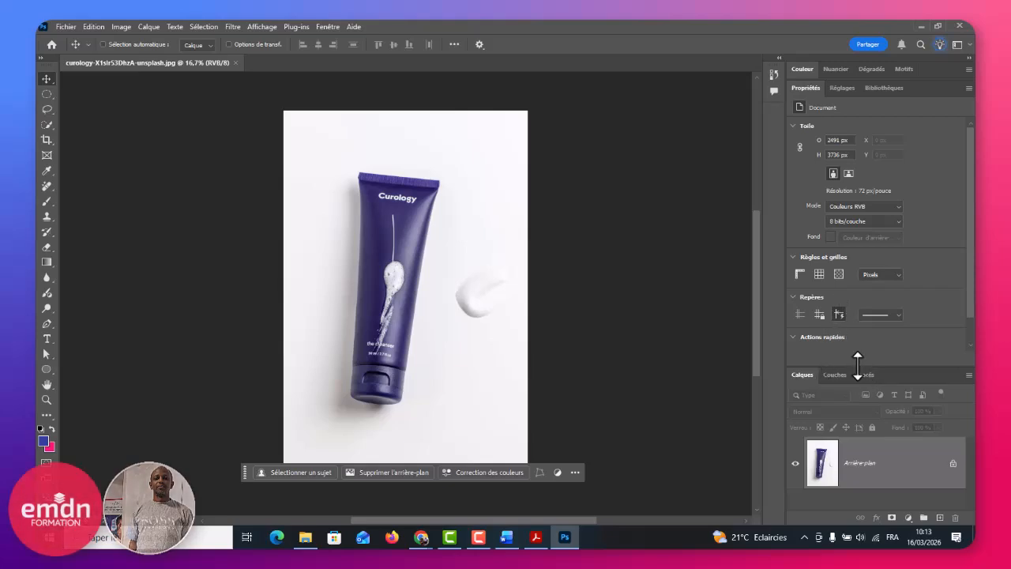
# Step: Enlarge the Calques panel and expand the toolbar to two columns
pyautogui.moveTo(857, 363); pyautogui.dragTo(842, 289)
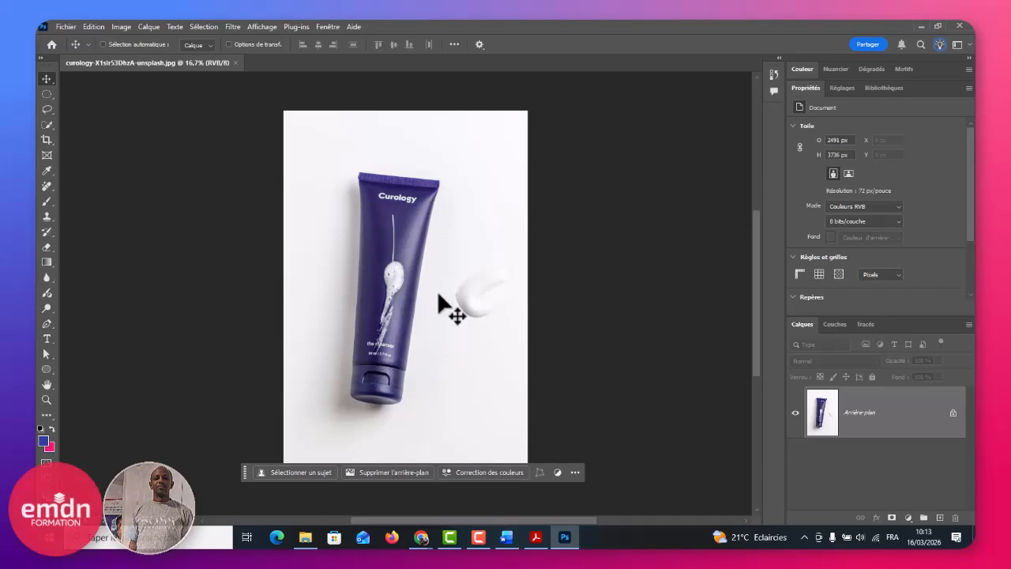
pyautogui.click(40, 58)
# Step: Switch to ttiS2mic_sequence3.pdf in Acrobat and review the retouching course's table of contents
pyautogui.hotkey('alt', 'Tab')
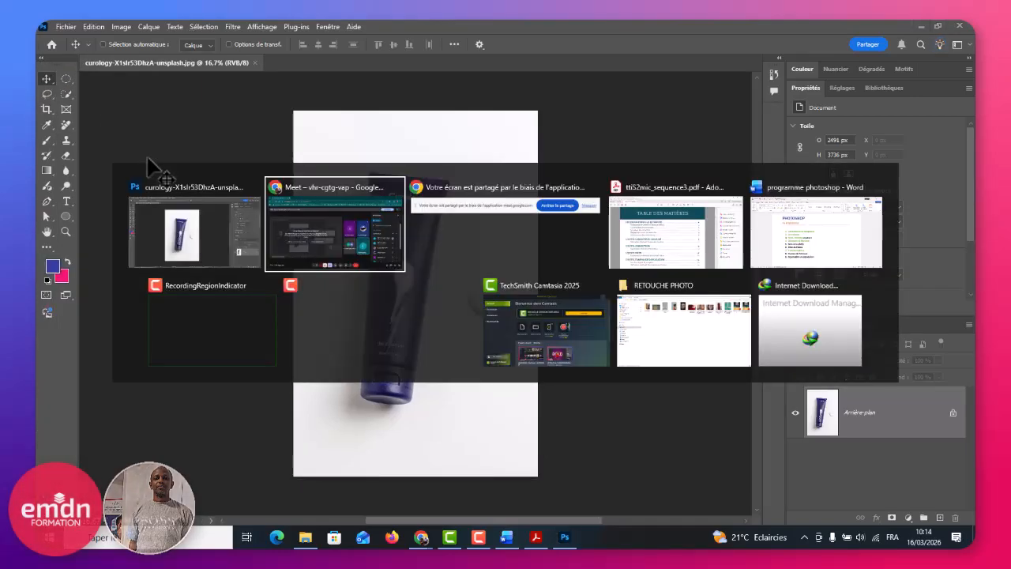
pyautogui.hotkey('alt', 'Tab')
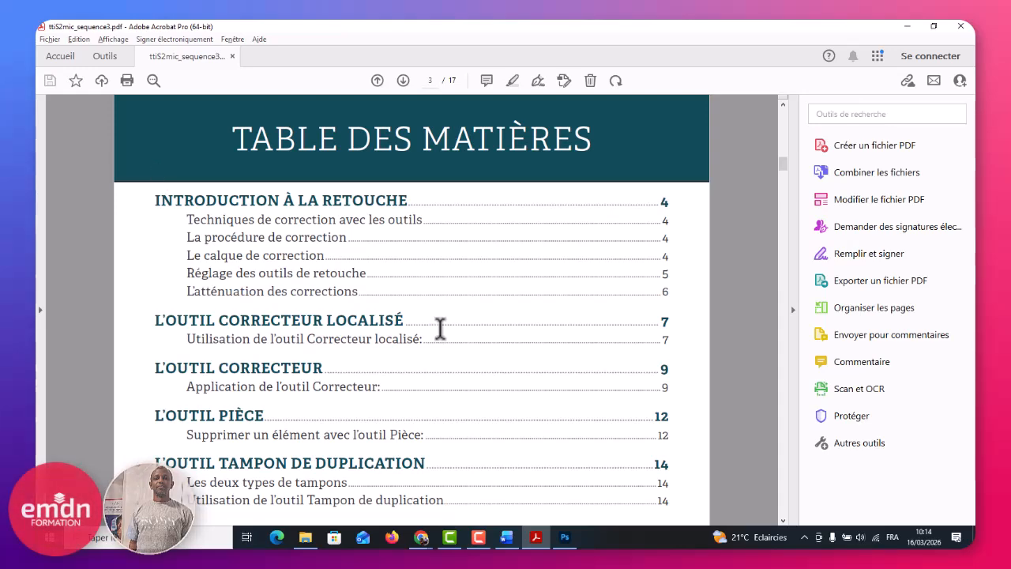
pyautogui.scroll(5, 439, 328)
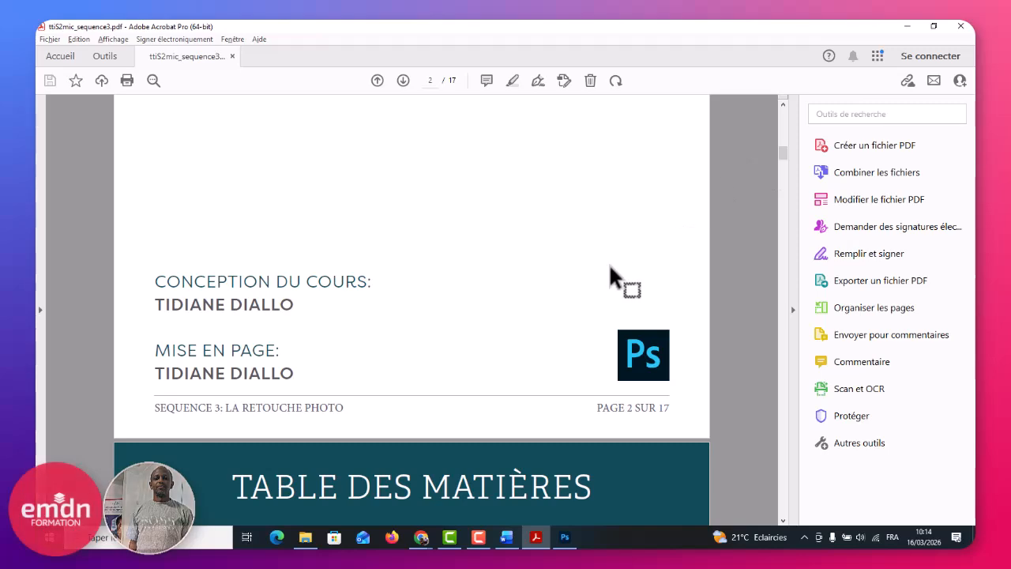
pyautogui.scroll(-5, 609, 269)
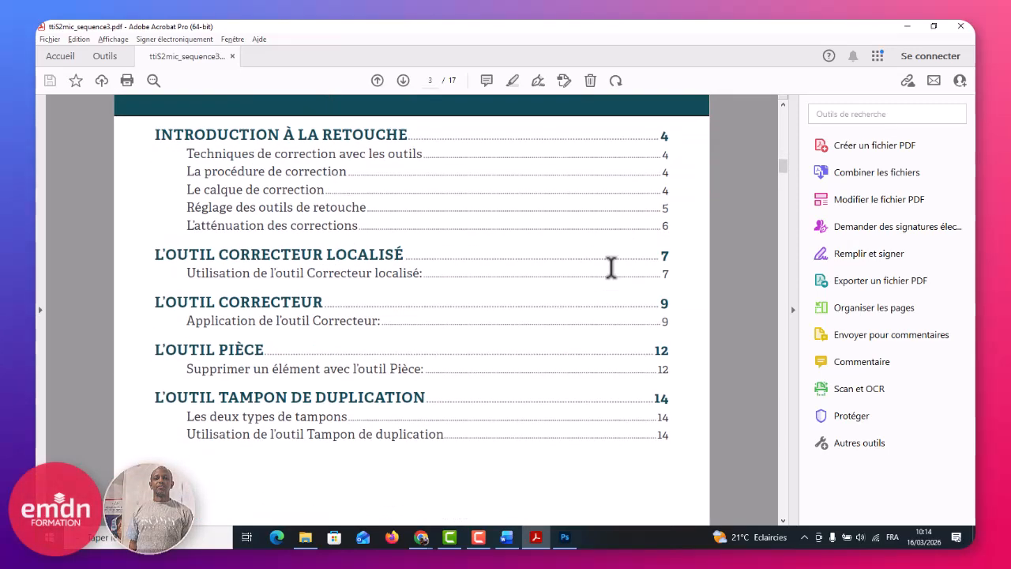
pyautogui.scroll(-1, 610, 267)
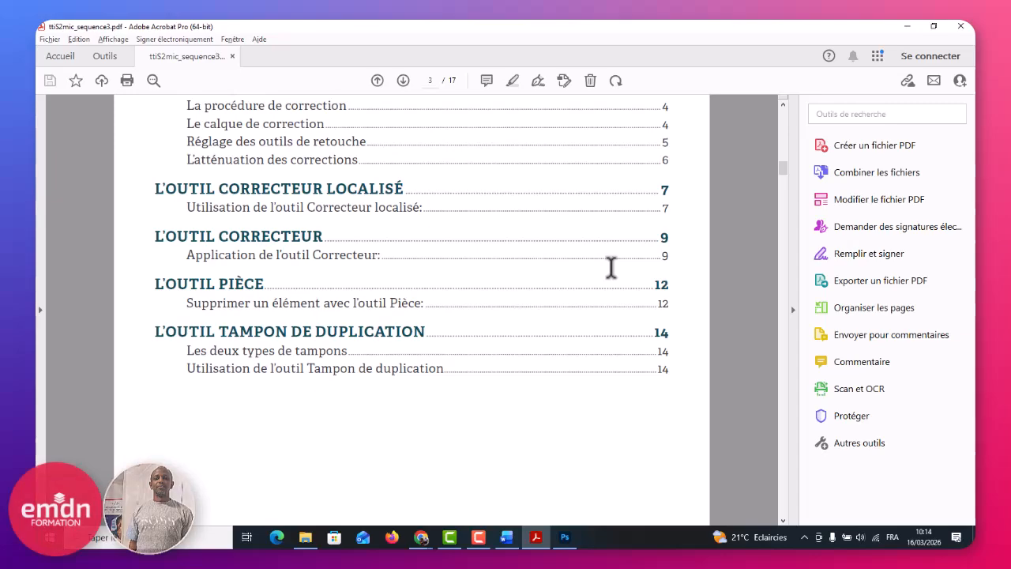
pyautogui.scroll(3, 610, 267)
pyautogui.scroll(-1, 608, 266)
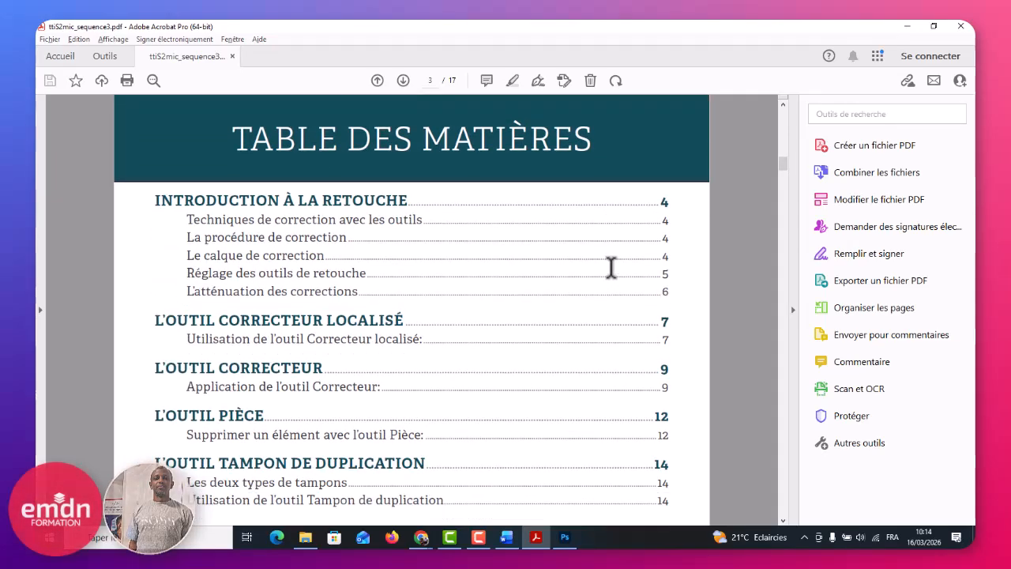
# Step: Read the sections Introduction à la retouche and Techniques de correction avec les outils
pyautogui.scroll(-5, 608, 266)
pyautogui.scroll(-8, 610, 267)
pyautogui.scroll(2, 611, 267)
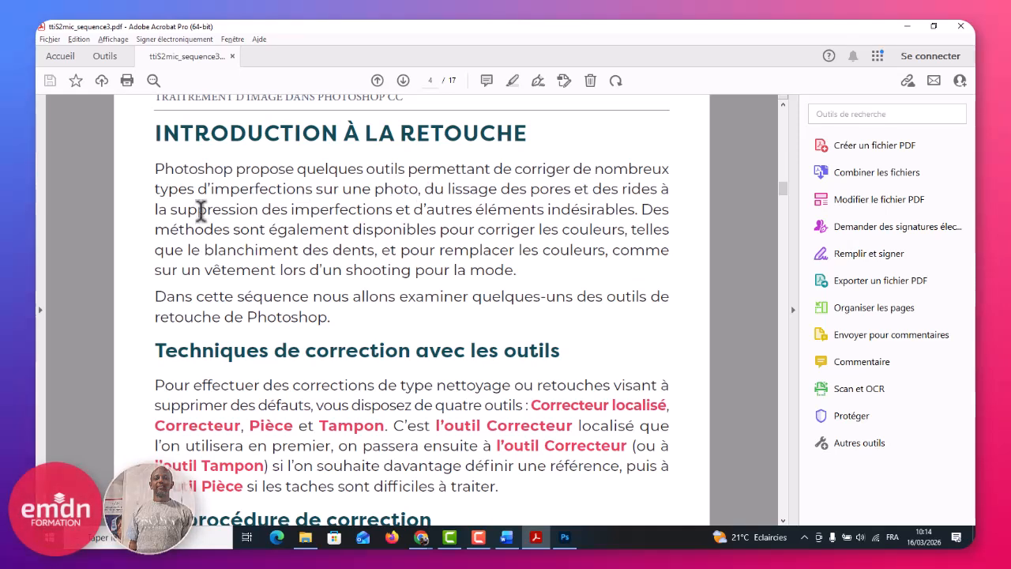
pyautogui.scroll(-5, 496, 237)
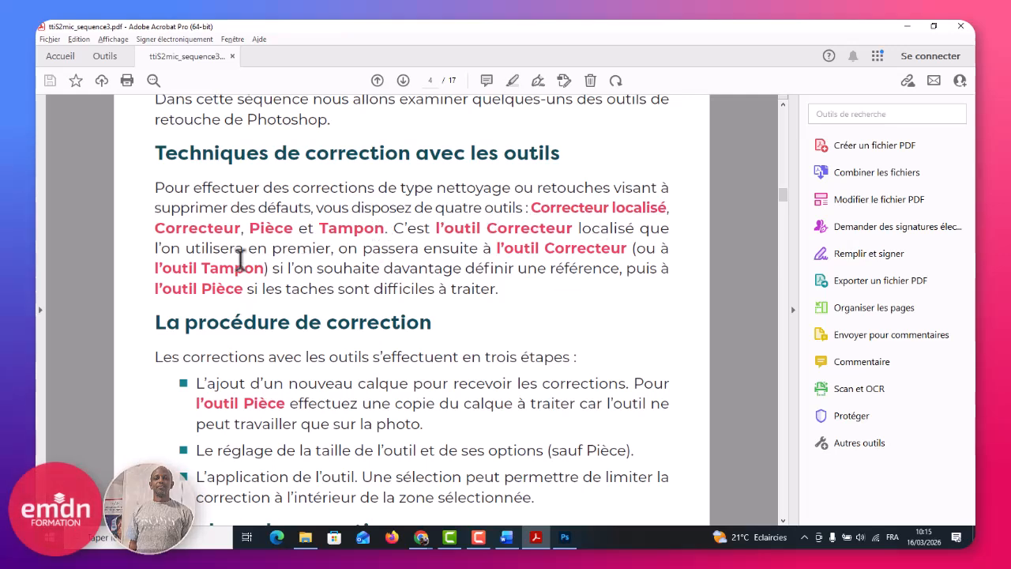
# Step: Switch to Photoshop and examine the tools grouped with Outil Supprimer and with Outil Tampon de duplication
pyautogui.click(564, 537)
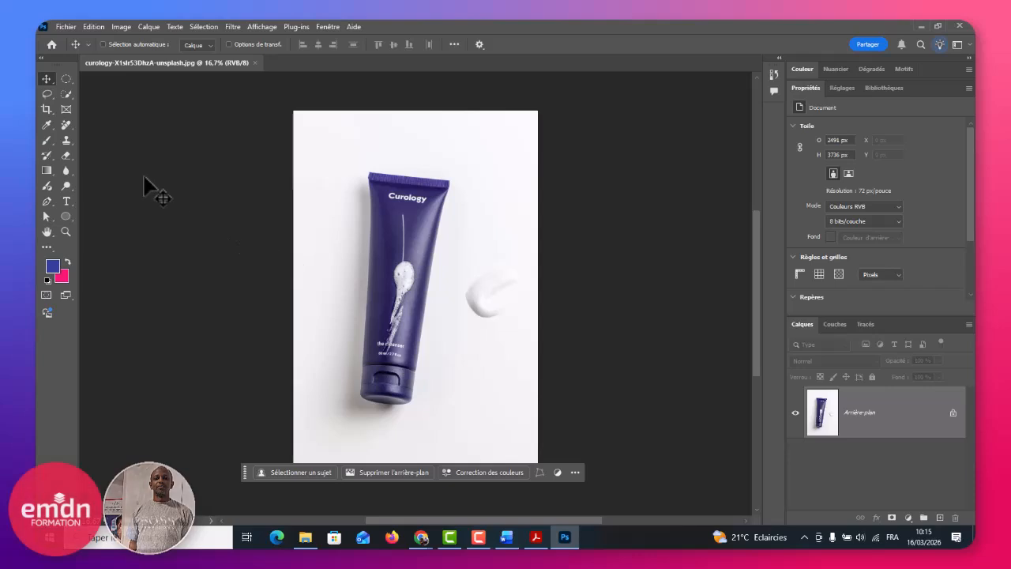
pyautogui.click(66, 125)
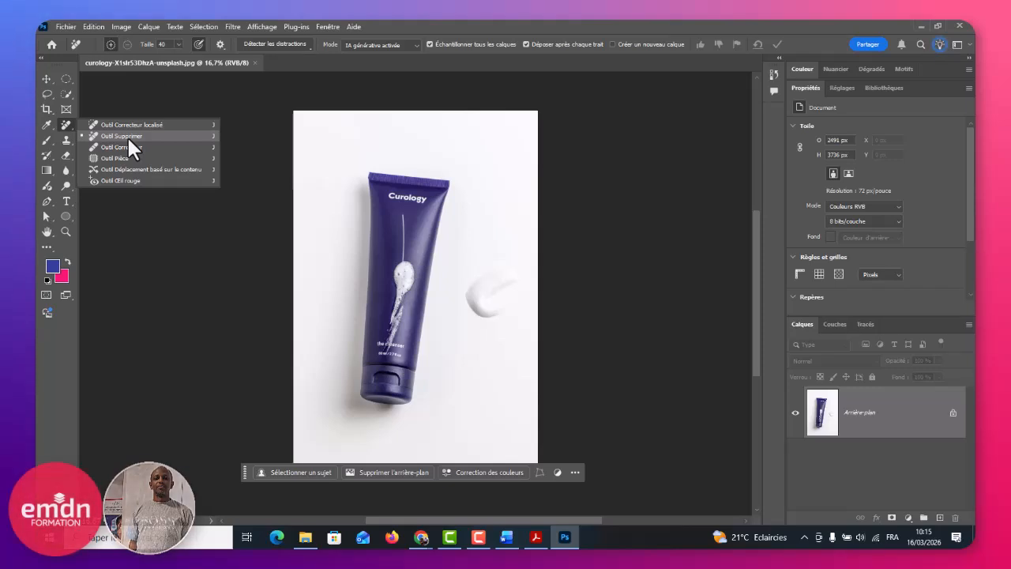
pyautogui.click(65, 142)
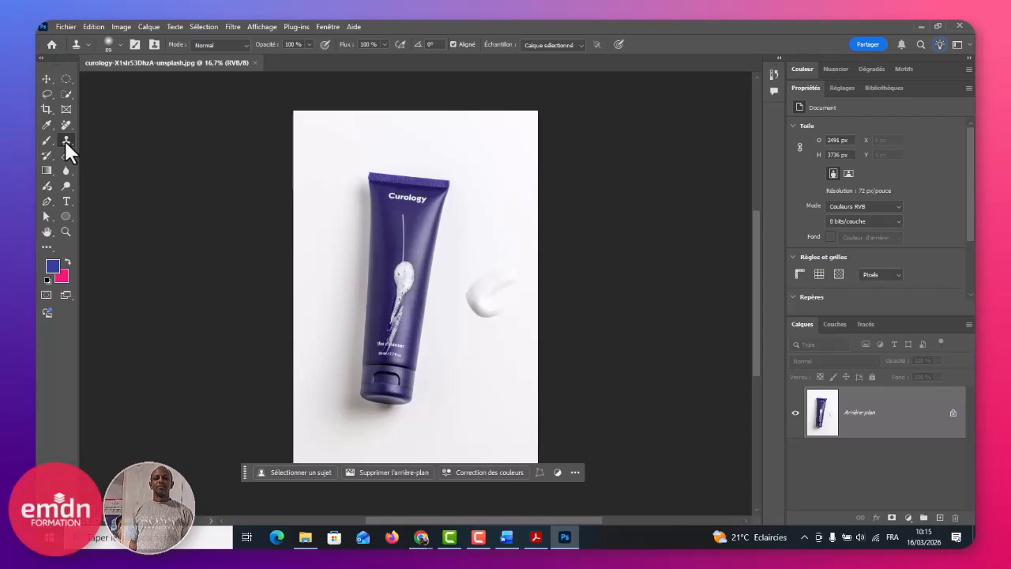
pyautogui.click(64, 141)
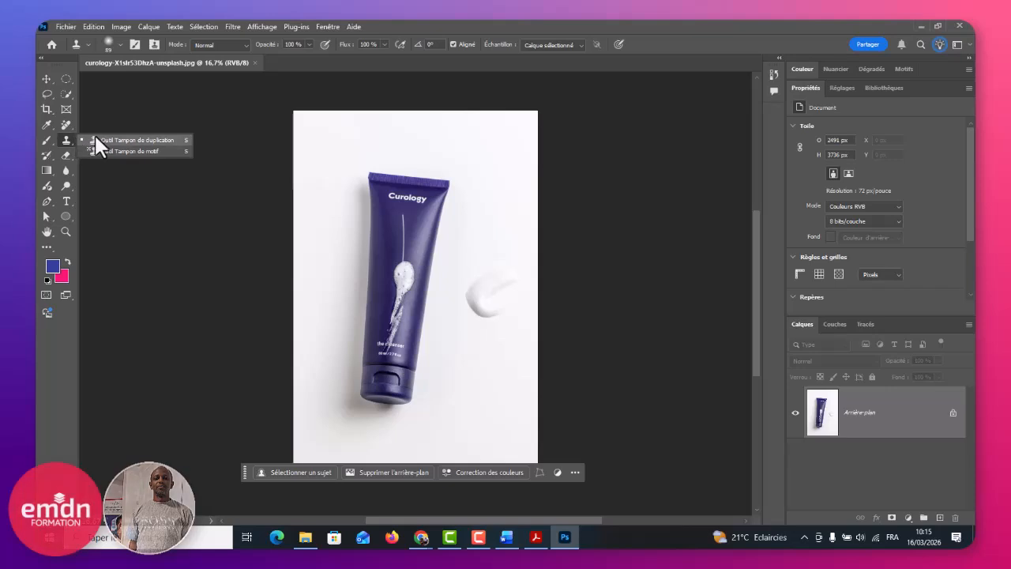
pyautogui.click(63, 140)
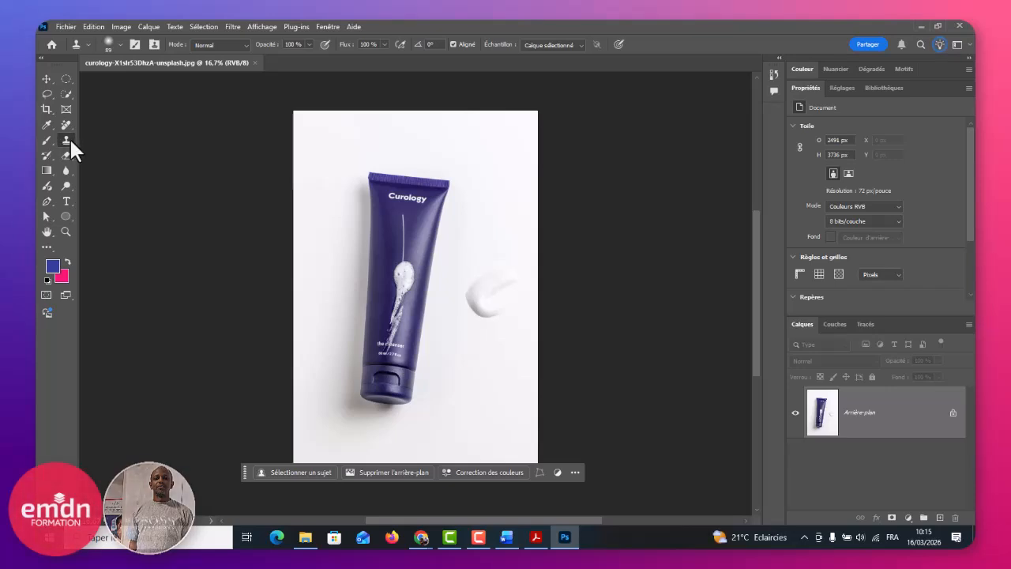
pyautogui.rightClick(65, 140)
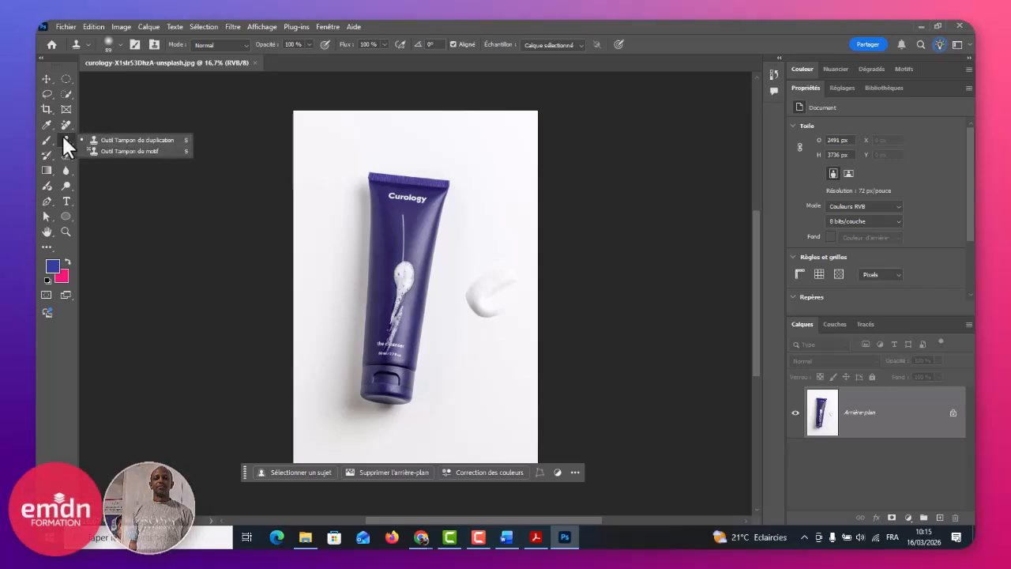
pyautogui.click(63, 139)
# Step: Select Outil Correcteur localisé from the retouching tool group
pyautogui.click(66, 125)
pyautogui.rightClick(65, 125)
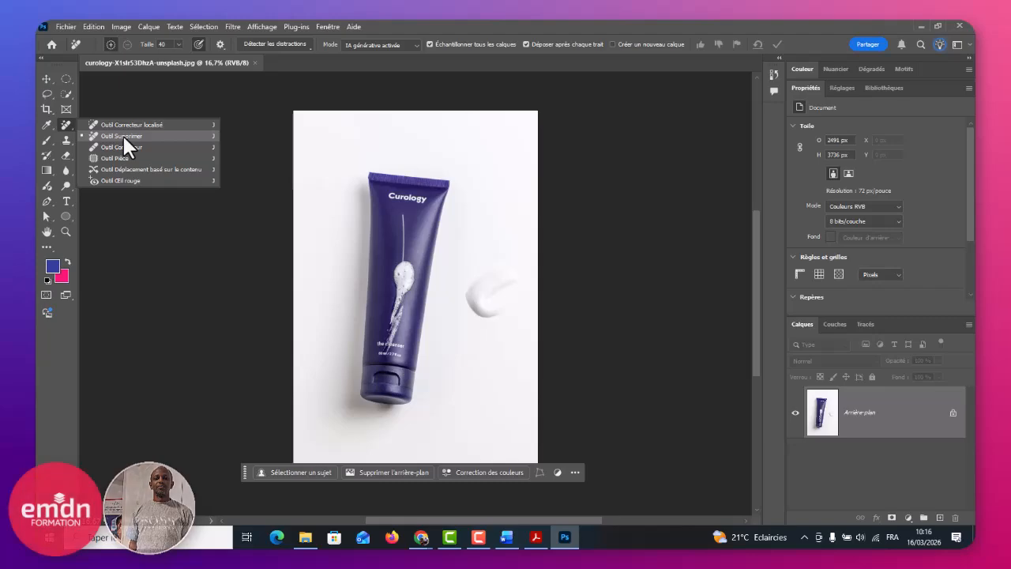
pyautogui.click(130, 124)
# Step: Switch to the course PDF in Acrobat and read the section La procédure de correction
pyautogui.hotkey('alt', 'Tab')
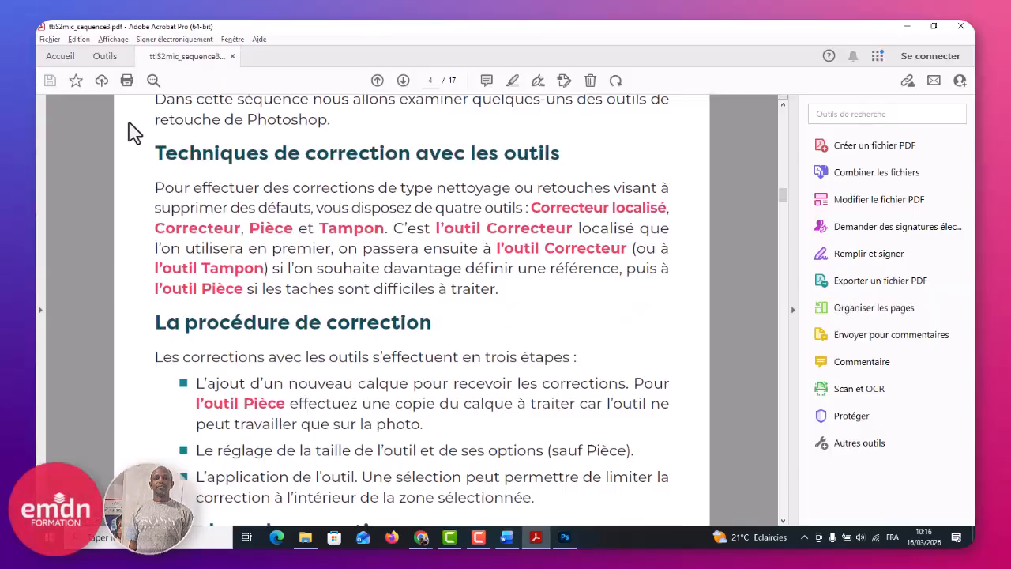
pyautogui.scroll(-2, 277, 355)
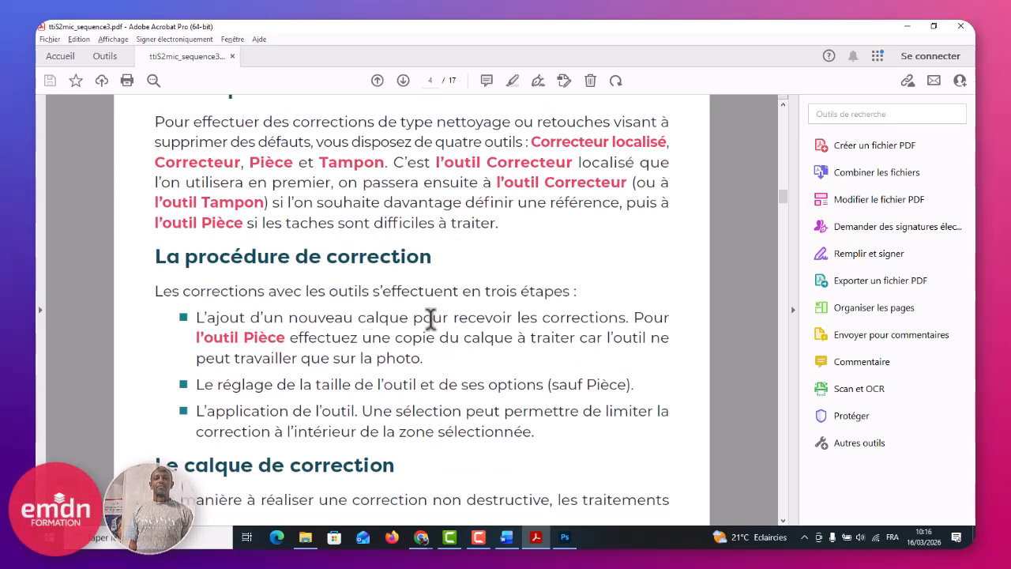
# Step: Return to Photoshop, choose Outil Correcteur localisé for the product tube photo and open its brush settings
pyautogui.hotkey('alt', 'Tab')
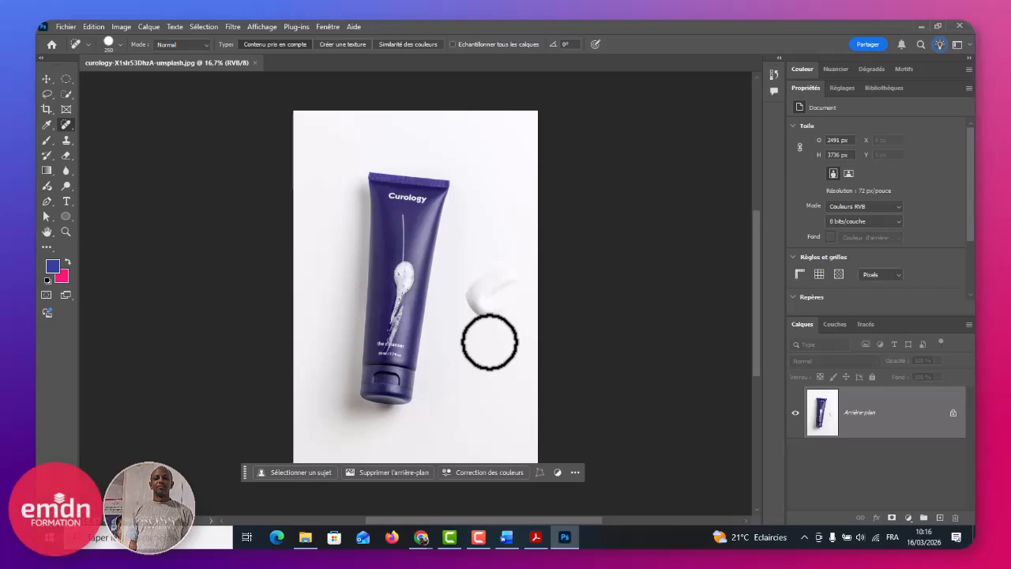
pyautogui.hotkey('ctrl', '+')
pyautogui.hotkey('ctrl', '+')
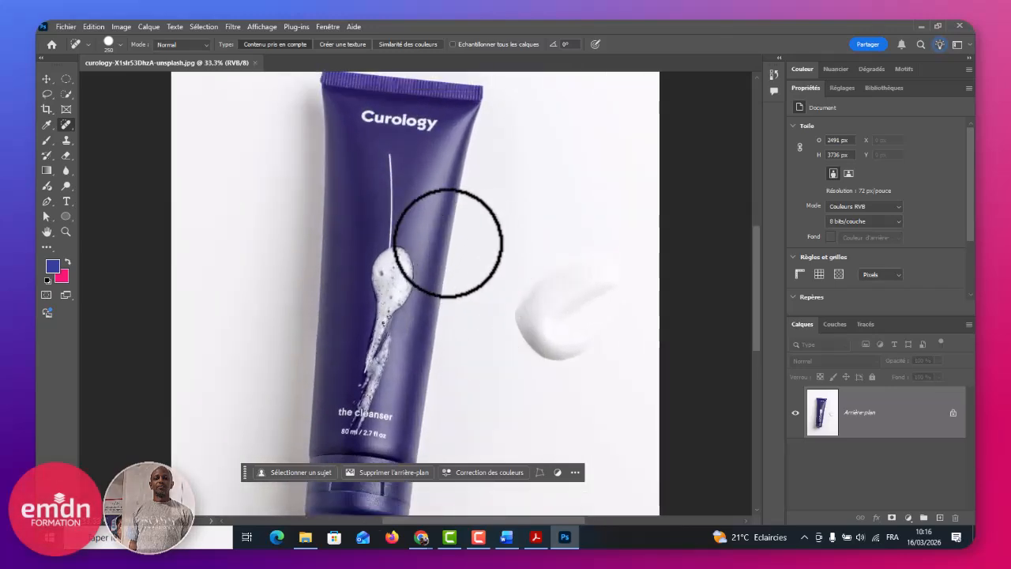
pyautogui.rightClick(67, 123)
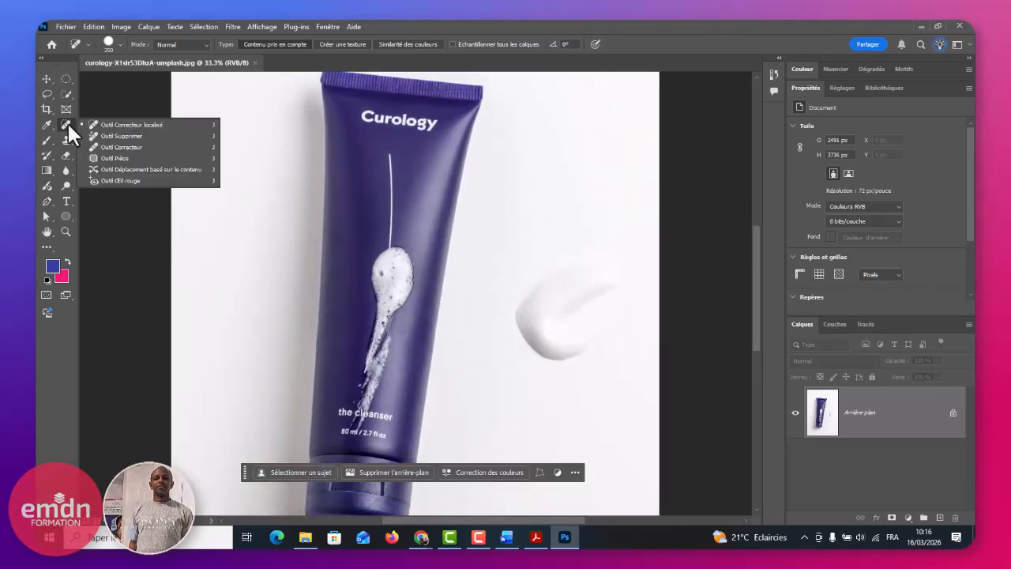
pyautogui.click(113, 125)
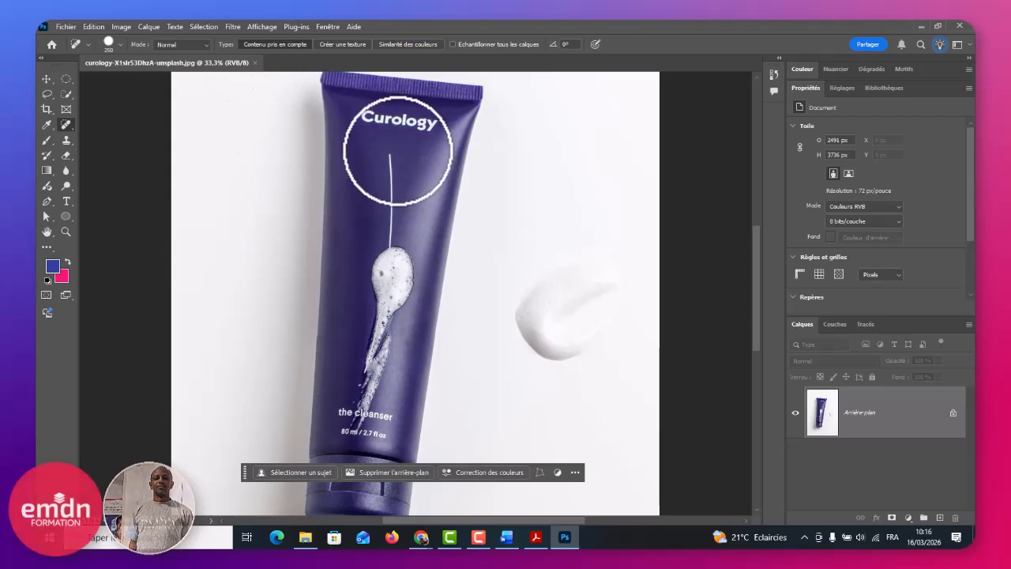
pyautogui.click(120, 44)
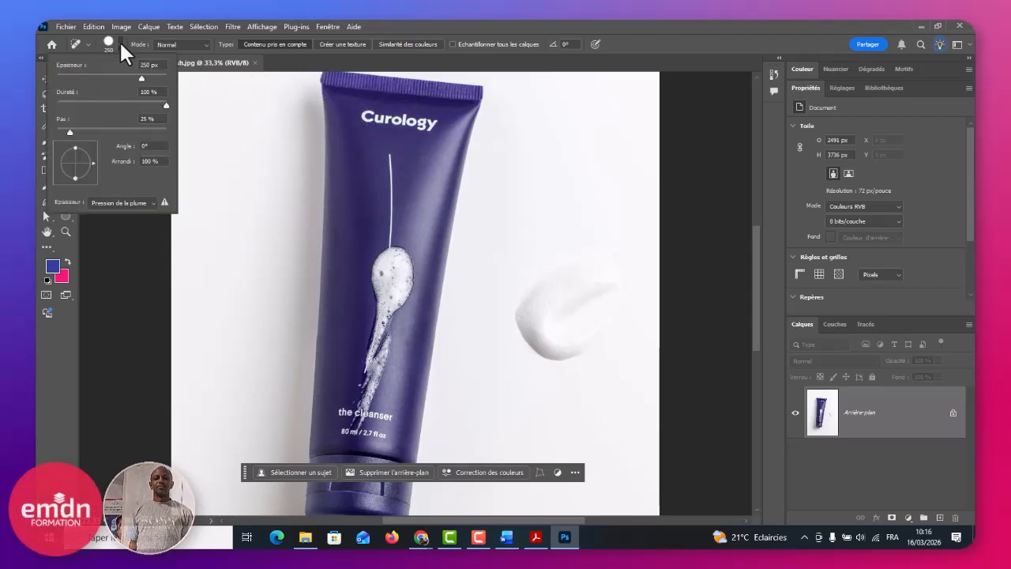
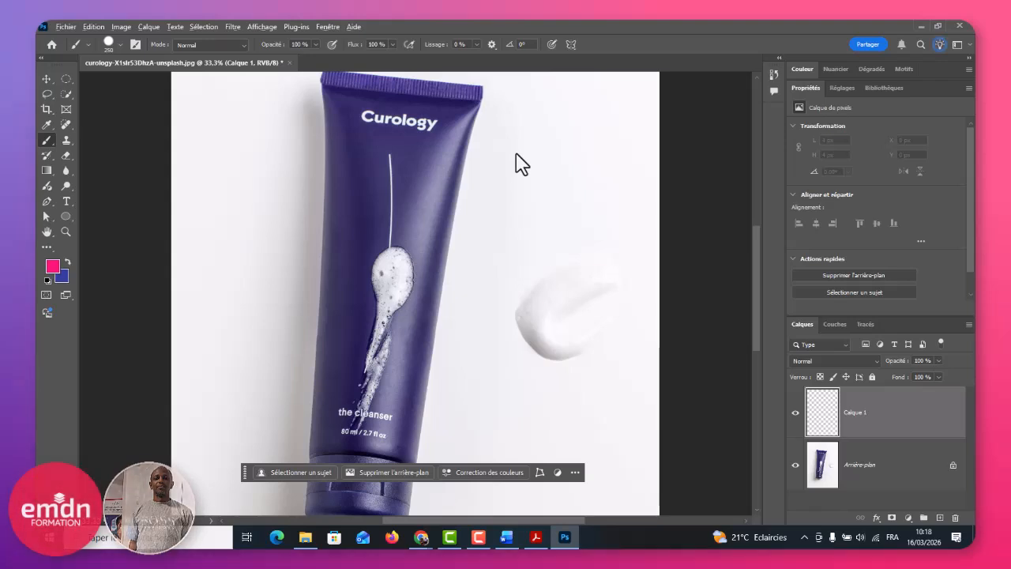
# Step: Sample the light background beside the upper part of the tube as the Brush's foreground colour
pyautogui.keyDown('alt'); pyautogui.click(530, 153); pyautogui.keyUp('alt')
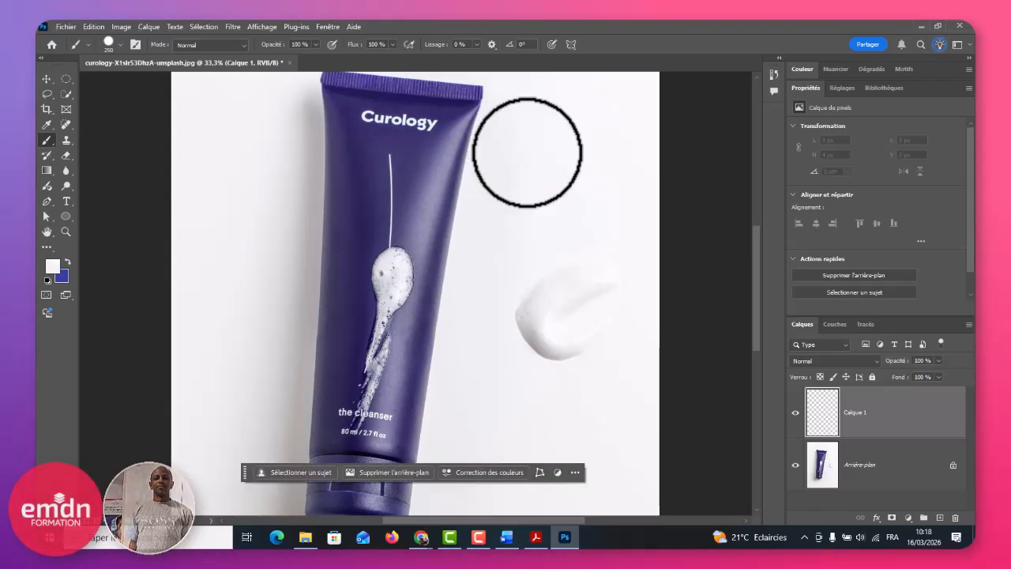
pyautogui.keyDown('alt'); pyautogui.click(528, 153); pyautogui.keyUp('alt')
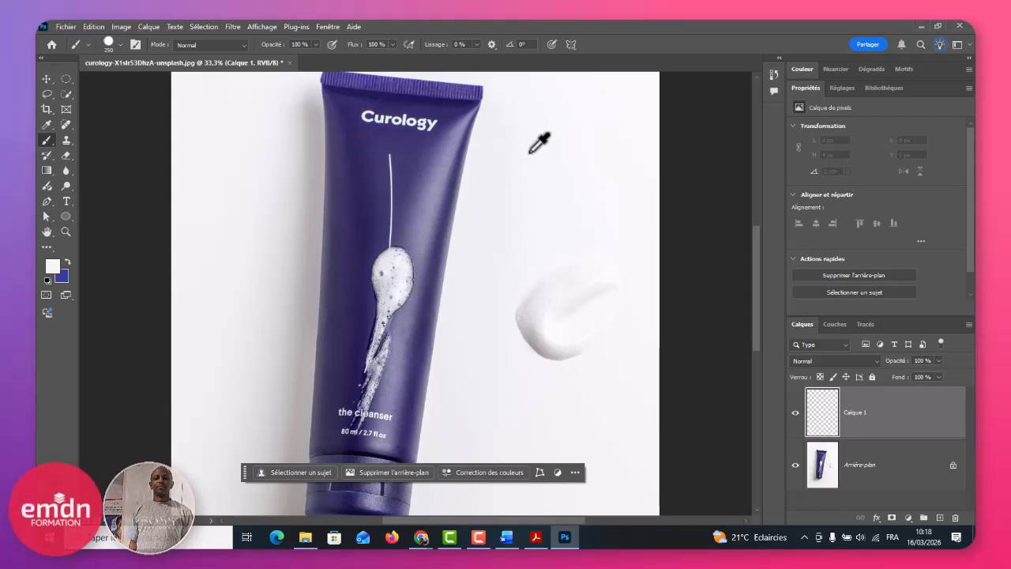
# Step: Show the Informations panel, and try shifting Calque 1 slightly before undoing the move
pyautogui.press('F8')
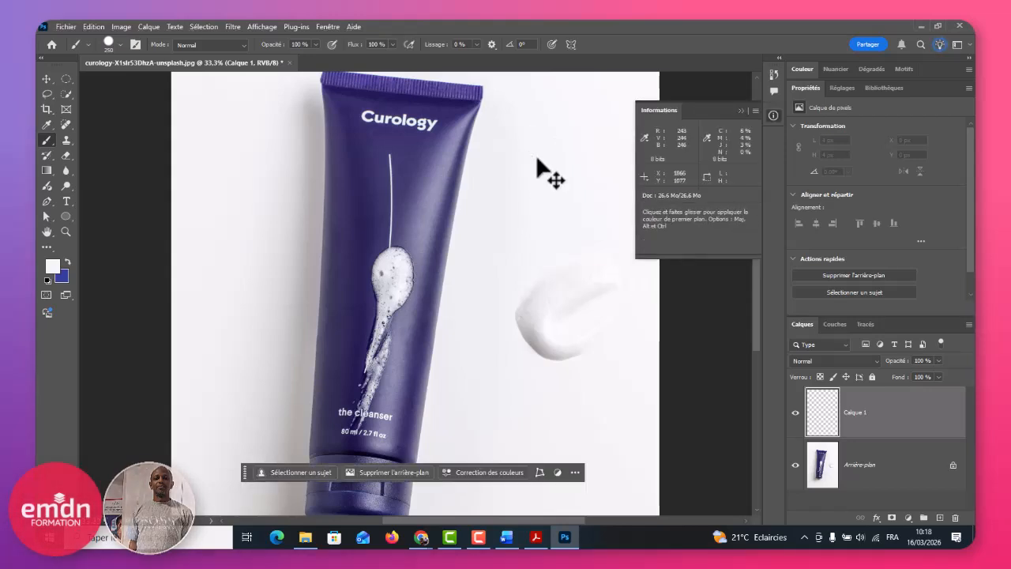
pyautogui.moveTo(536, 155); pyautogui.dragTo(564, 165)
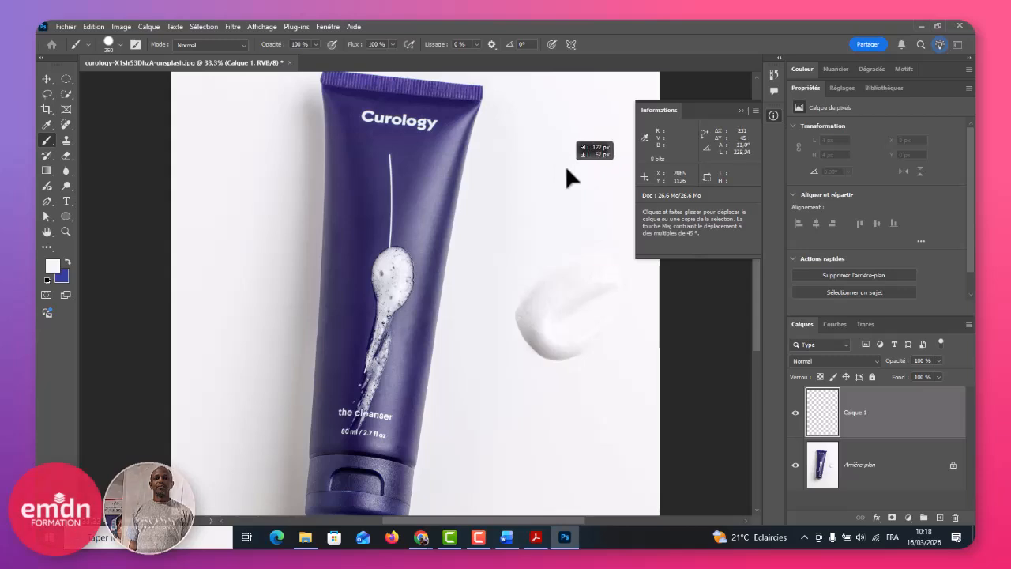
pyautogui.hotkey('ctrl', 'z')
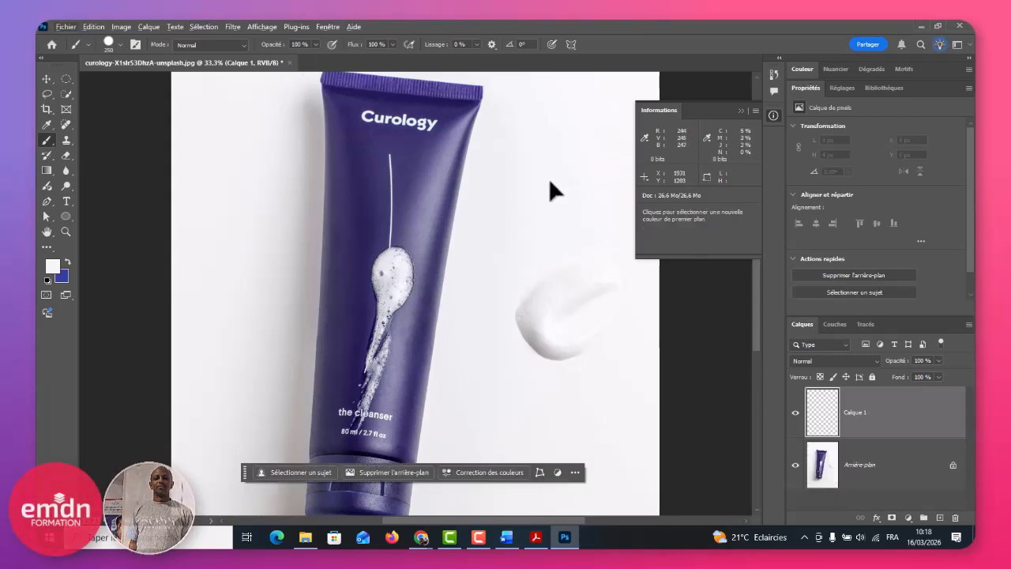
# Step: Collapse the Informations panel and try enlarging the brush to 400 px beside the tube
pyautogui.press('shift')
pyautogui.click(741, 110)
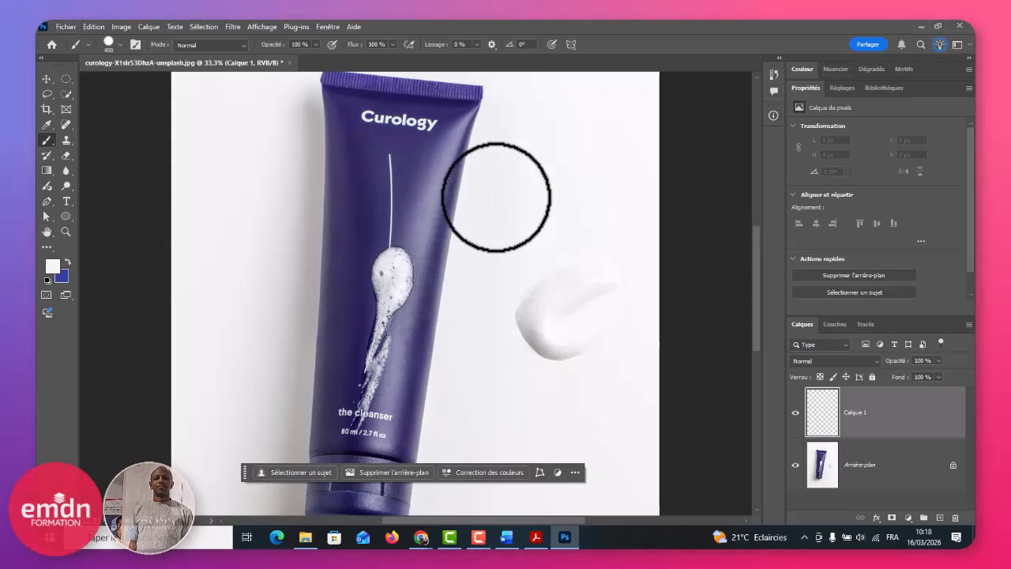
pyautogui.press(']')
pyautogui.press(']')
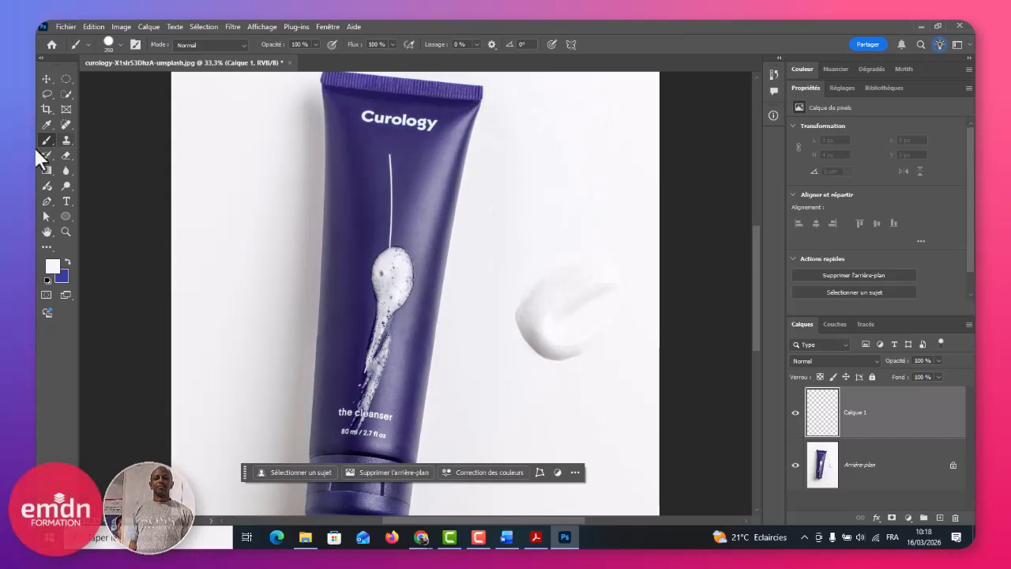
# Step: Change the Brush's foreground colour to a bright pink
pyautogui.click(56, 267)
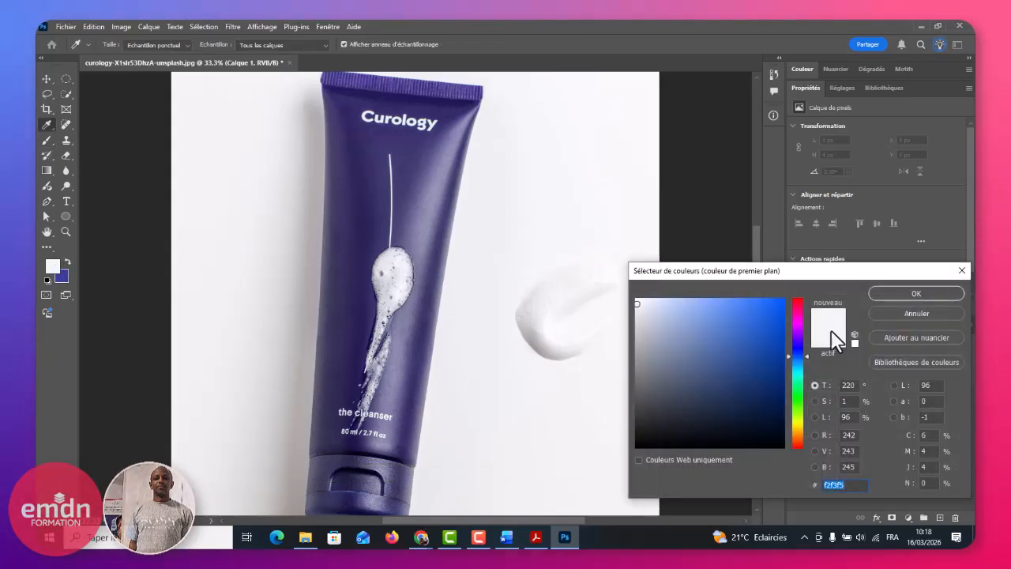
pyautogui.click(797, 308)
pyautogui.click(755, 319)
pyautogui.click(904, 285)
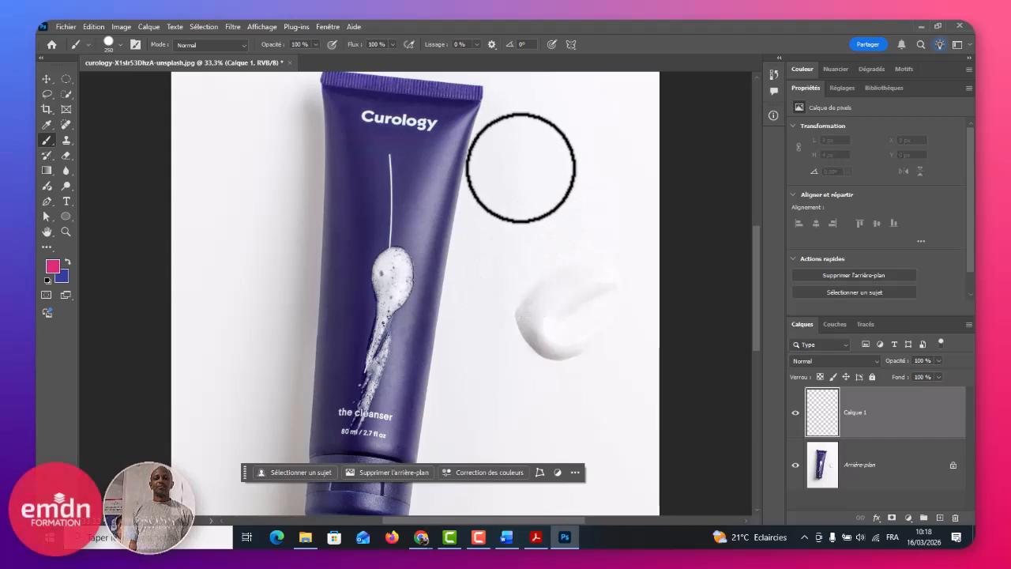
# Step: Paint a long vertical pink stroke beside the tube and a patch over its upper middle on Calque 1 with the 250 px hard brush
pyautogui.moveTo(510, 127)
pyautogui.mouseDown()
pyautogui.moveTo(507, 323)
pyautogui.moveTo(527, 404)
pyautogui.mouseUp()
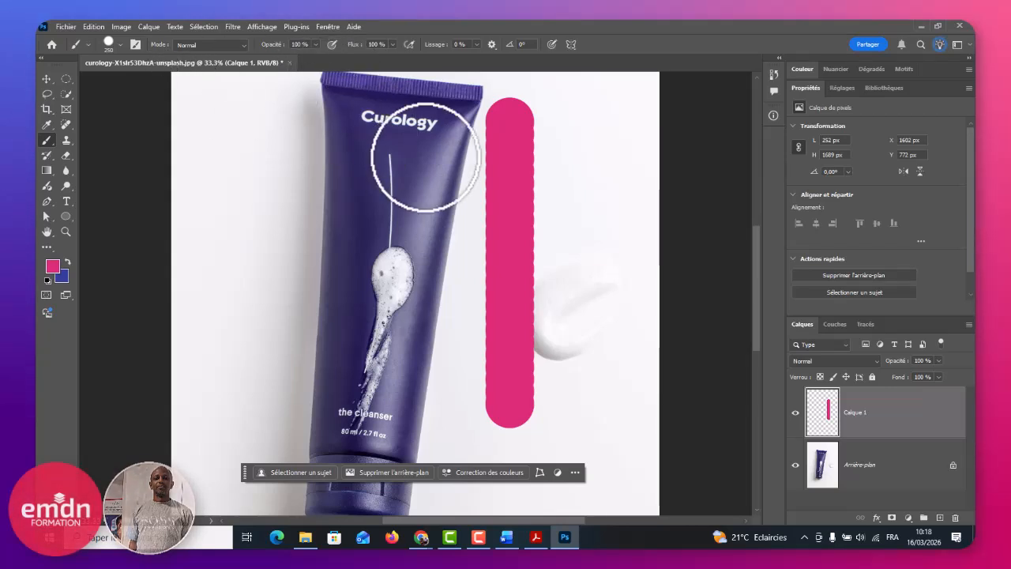
pyautogui.moveTo(442, 190)
pyautogui.mouseDown()
pyautogui.moveTo(458, 213)
pyautogui.moveTo(444, 240)
pyautogui.moveTo(432, 233)
pyautogui.moveTo(397, 258)
pyautogui.mouseUp()
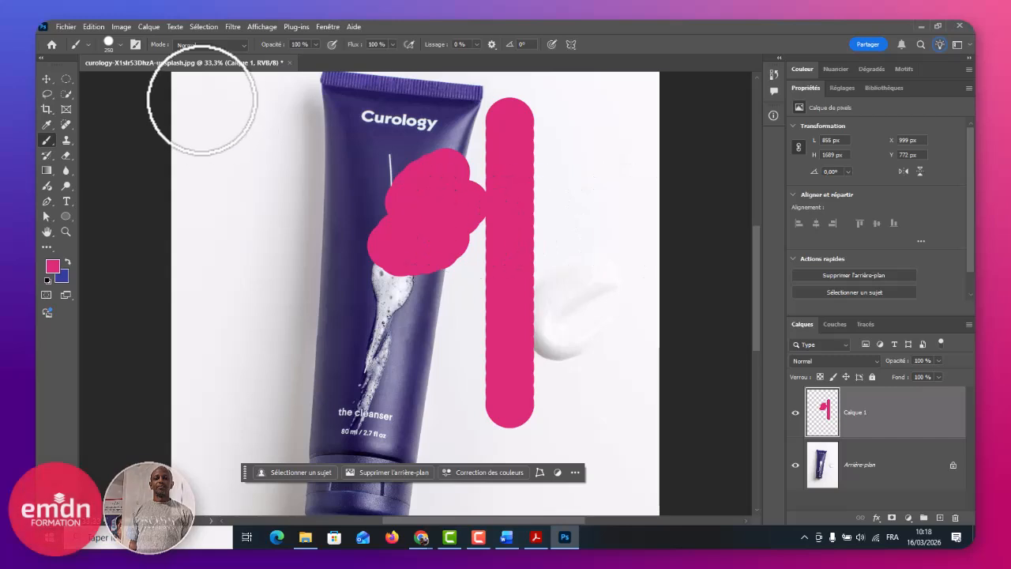
pyautogui.click(120, 45)
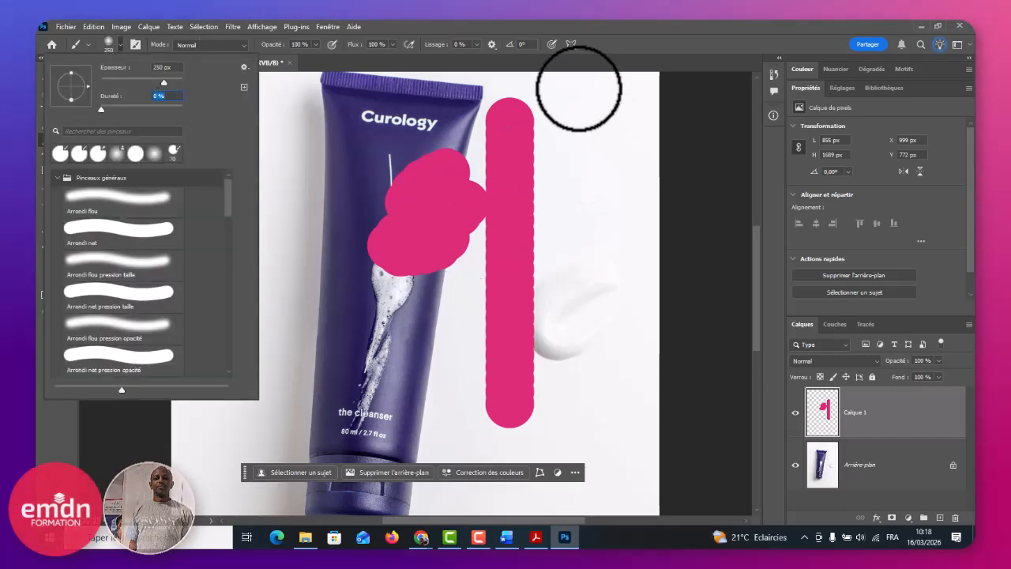
pyautogui.click(581, 89)
pyautogui.moveTo(585, 131); pyautogui.dragTo(585, 326)
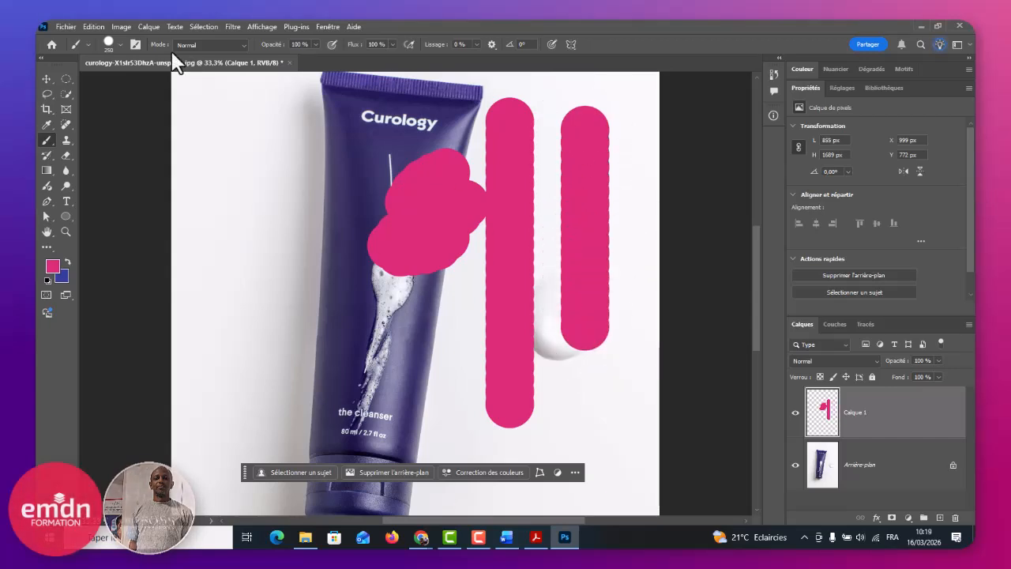
pyautogui.hotkey('ctrl', 'z')
# Step: Set the brush hardness to 0 % and paint a soft vertical stroke over the cream smear and a soft patch across the tube
pyautogui.click(119, 44)
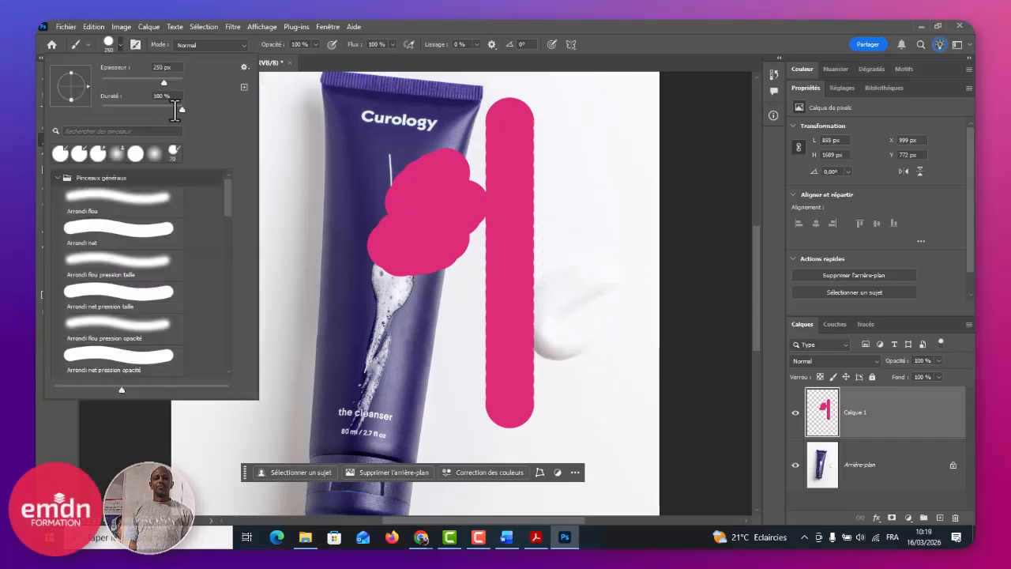
pyautogui.moveTo(177, 112); pyautogui.dragTo(91, 107)
pyautogui.click(384, 24)
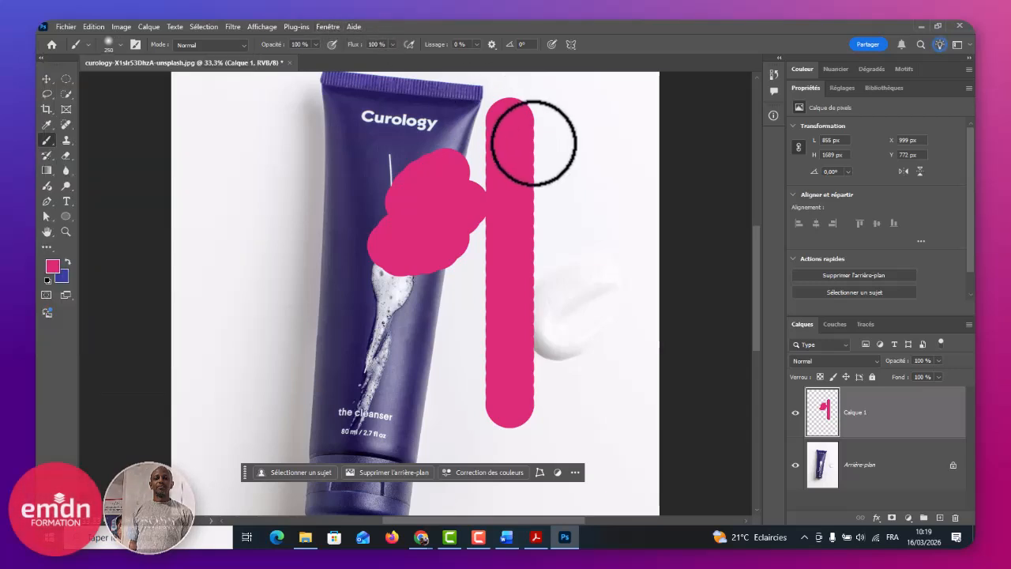
pyautogui.moveTo(591, 113)
pyautogui.mouseDown()
pyautogui.moveTo(603, 350)
pyautogui.moveTo(616, 402)
pyautogui.mouseUp()
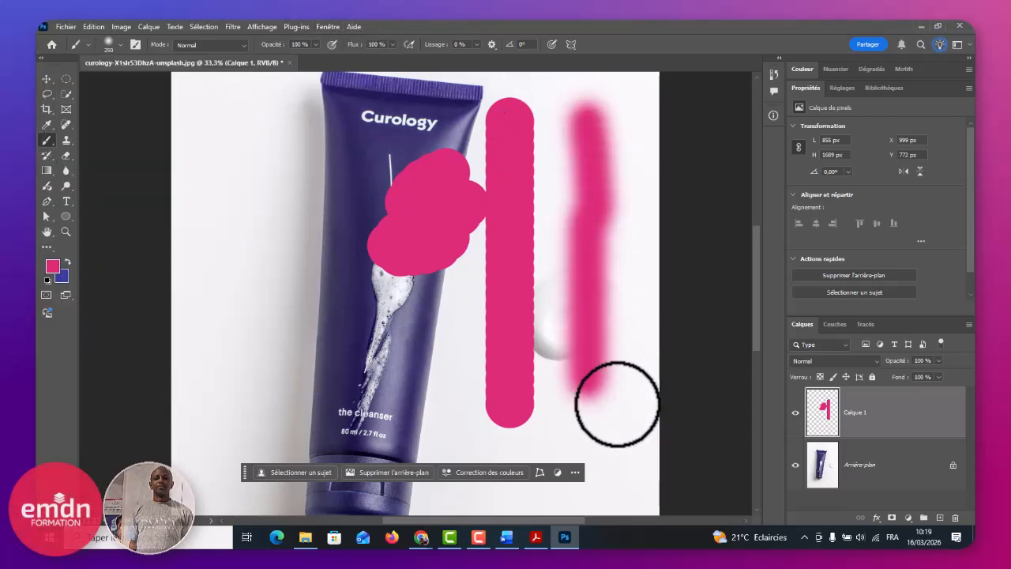
pyautogui.moveTo(402, 322)
pyautogui.mouseDown()
pyautogui.moveTo(448, 309)
pyautogui.moveTo(436, 331)
pyautogui.moveTo(457, 316)
pyautogui.moveTo(437, 300)
pyautogui.moveTo(426, 325)
pyautogui.moveTo(366, 280)
pyautogui.moveTo(321, 304)
pyautogui.mouseUp()
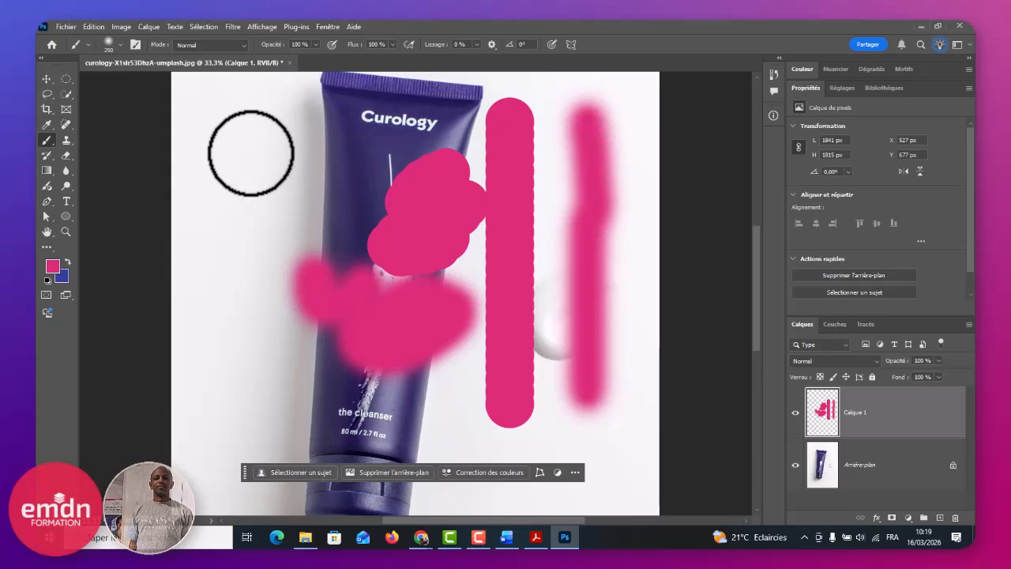
# Step: Choose the Arrondi net brush preset and paint hard-edged pink strokes over the tube's left side and the adjacent background
pyautogui.click(119, 43)
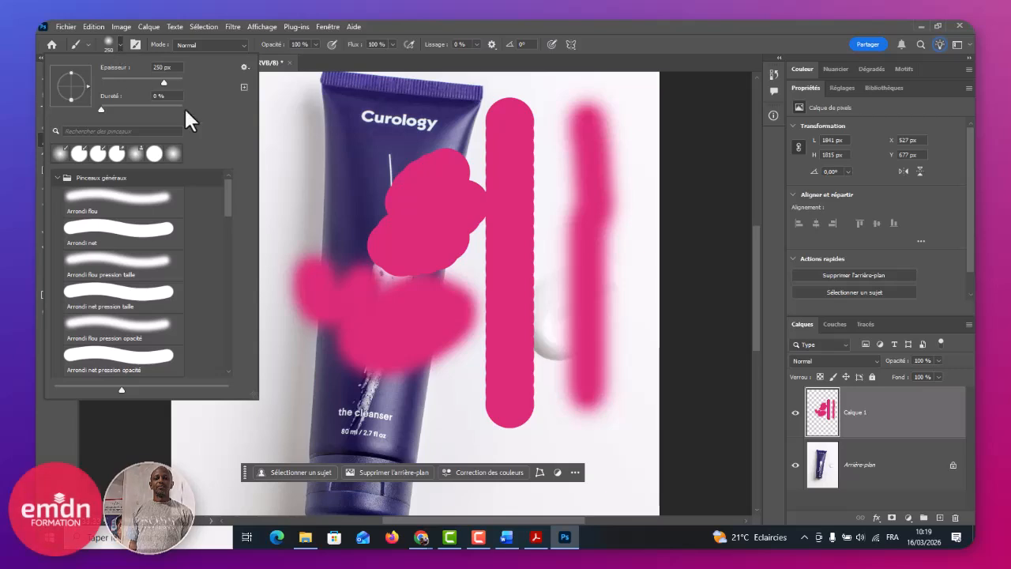
pyautogui.click(142, 230)
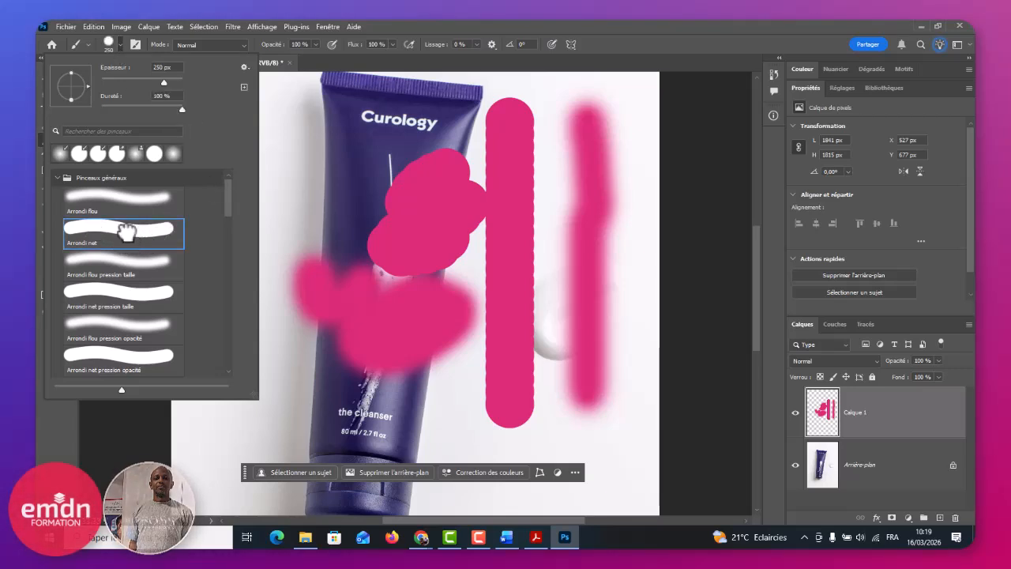
pyautogui.moveTo(350, 199); pyautogui.dragTo(348, 328)
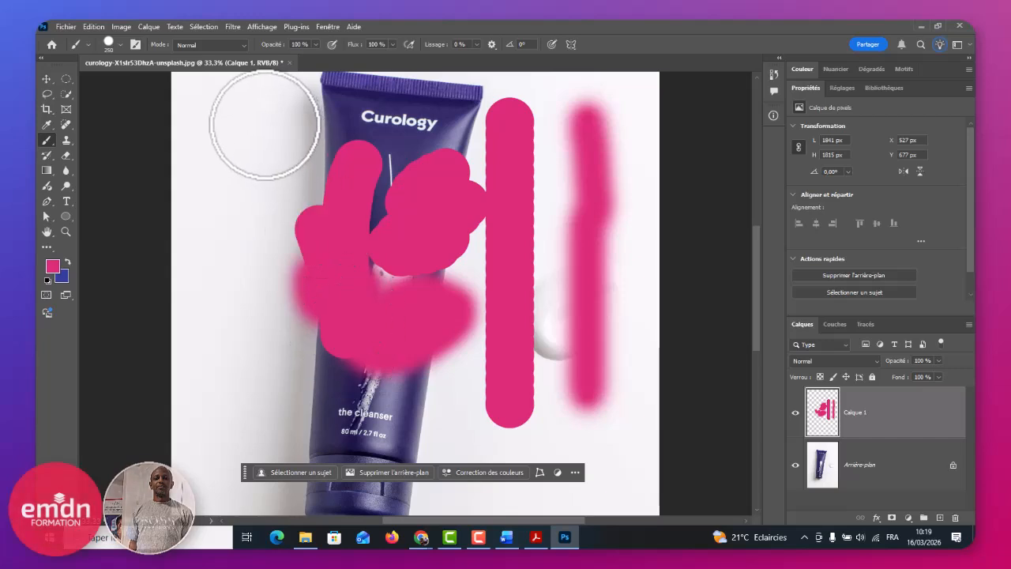
pyautogui.moveTo(264, 125)
pyautogui.mouseDown()
pyautogui.moveTo(282, 209)
pyautogui.moveTo(316, 185)
pyautogui.mouseUp()
# Step: Switch to the Arrondi flou brush preset and paint soft pink strokes over the background left of the tube
pyautogui.click(118, 43)
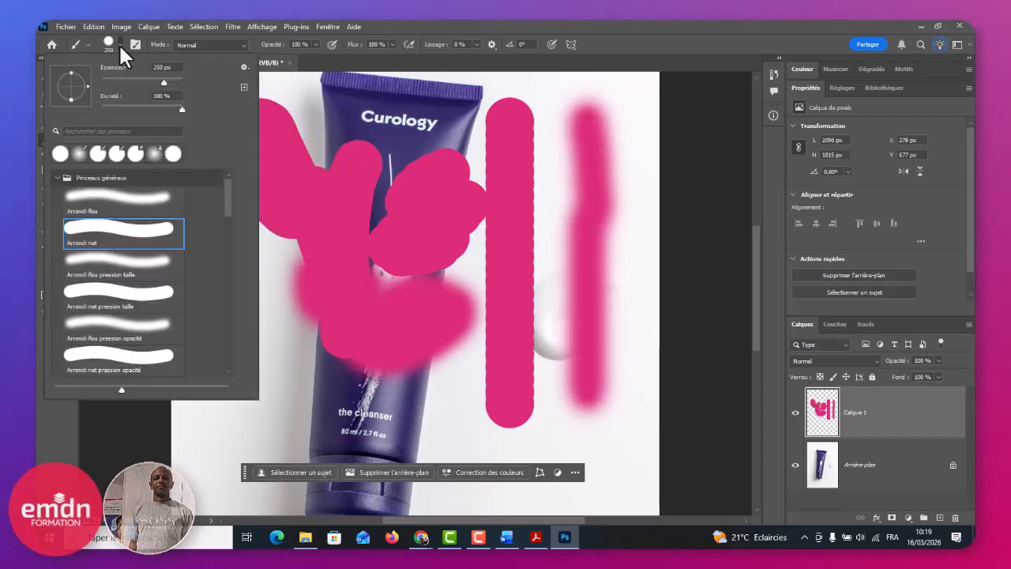
pyautogui.click(150, 201)
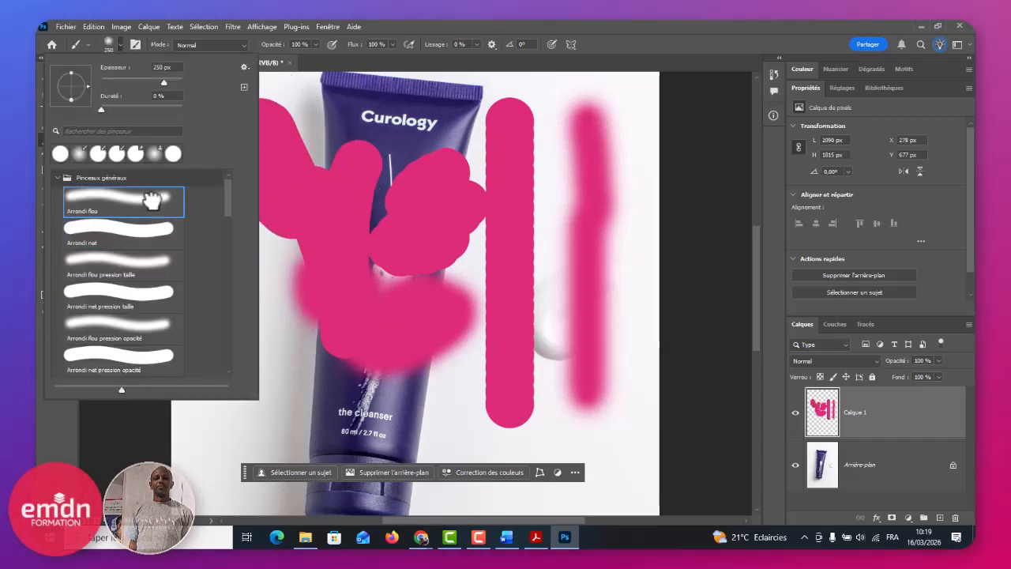
pyautogui.click(287, 343)
pyautogui.moveTo(287, 343)
pyautogui.mouseDown()
pyautogui.moveTo(210, 273)
pyautogui.moveTo(222, 249)
pyautogui.moveTo(170, 294)
pyautogui.mouseUp()
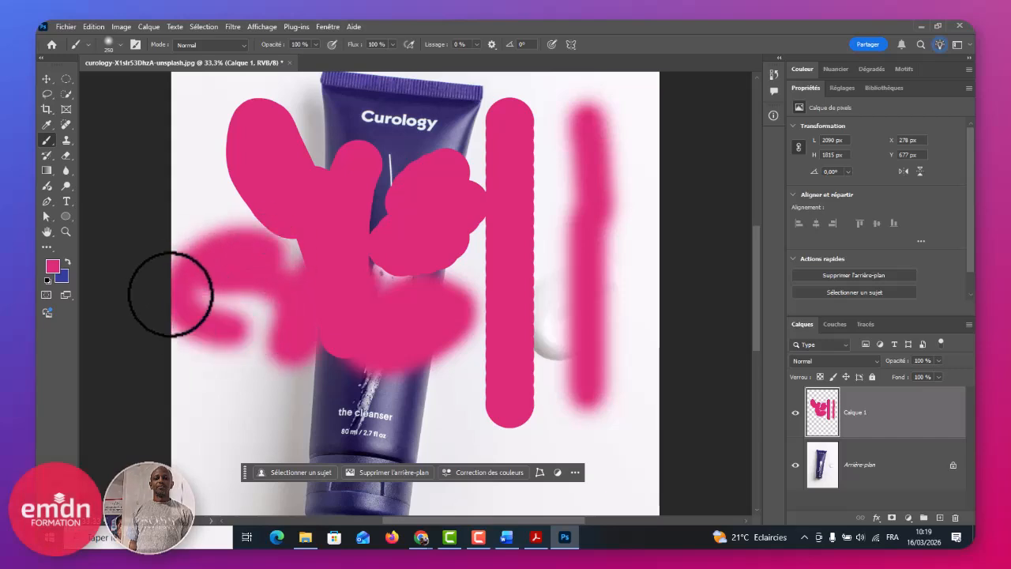
# Step: Choose the Arrondi net pression taille brush preset and paint broad pink strokes across the tube toward the cream smear
pyautogui.click(122, 44)
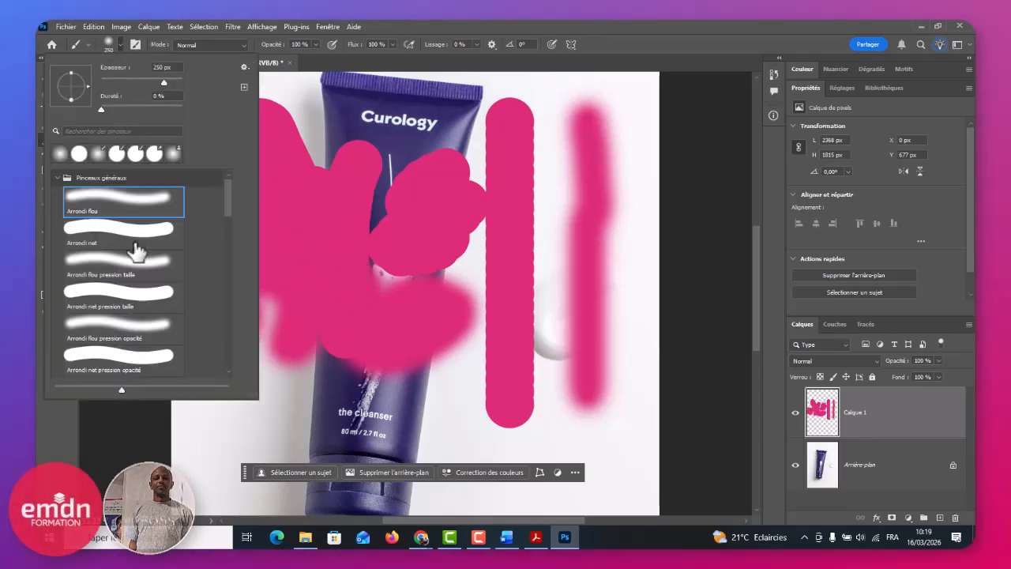
pyautogui.click(137, 294)
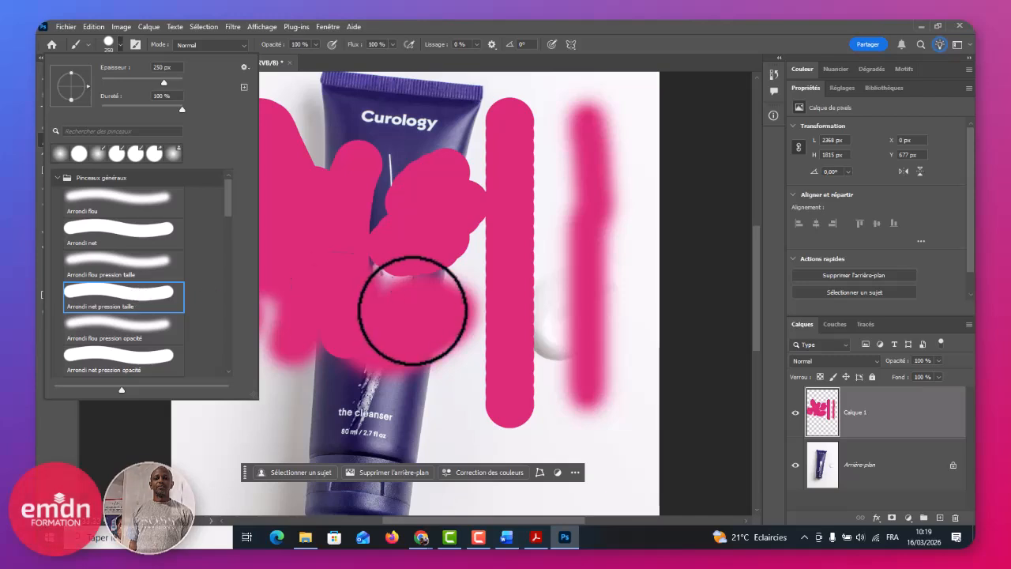
pyautogui.moveTo(406, 316)
pyautogui.mouseDown()
pyautogui.moveTo(508, 272)
pyautogui.moveTo(536, 359)
pyautogui.moveTo(441, 364)
pyautogui.moveTo(421, 341)
pyautogui.moveTo(417, 368)
pyautogui.moveTo(385, 238)
pyautogui.moveTo(478, 280)
pyautogui.moveTo(559, 255)
pyautogui.moveTo(554, 249)
pyautogui.moveTo(612, 322)
pyautogui.mouseUp()
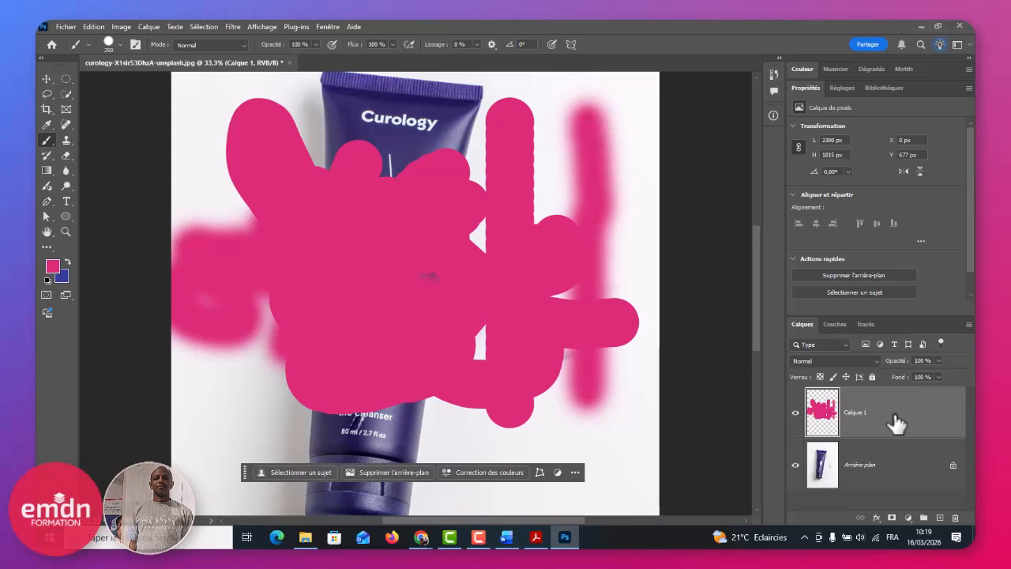
# Step: Delete Calque 1 with its pink strokes and choose Outil Correcteur localisé
pyautogui.press('Delete')
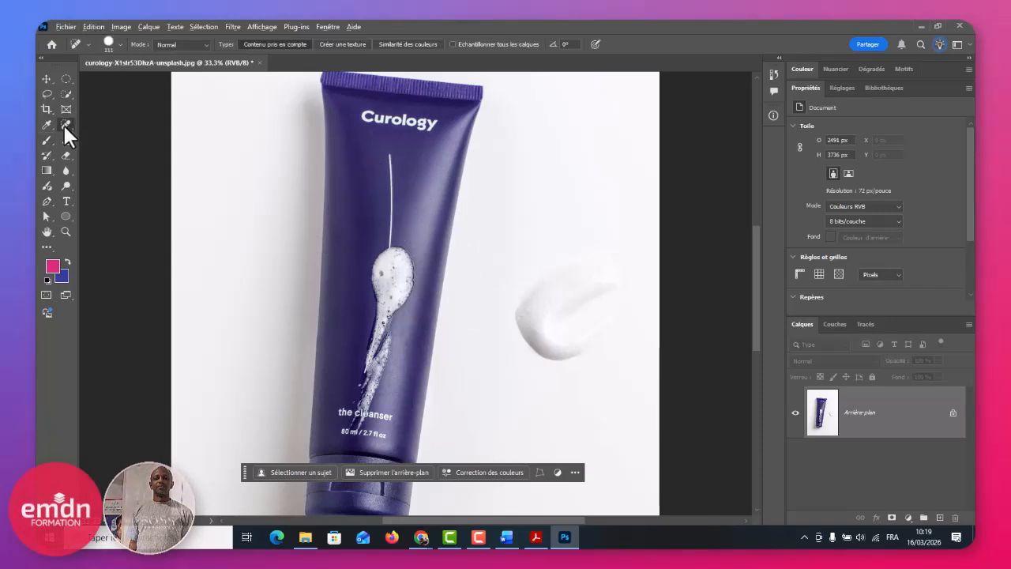
# Step: Switch to the course PDF in Acrobat and review the three stages listed under La procédure de correction
pyautogui.hotkey('alt', 'Tab')
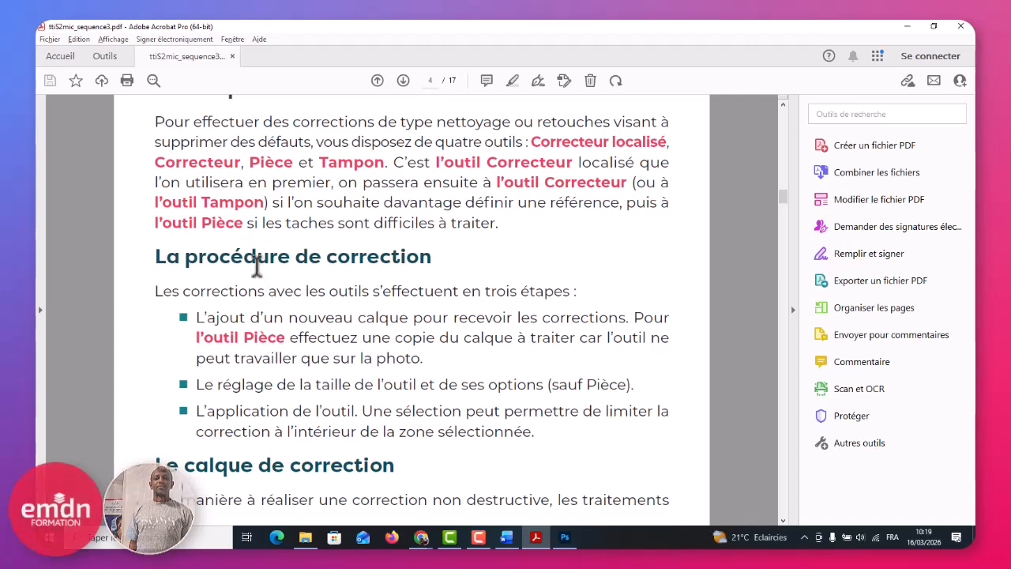
pyautogui.moveTo(784, 198); pyautogui.dragTo(788, 207)
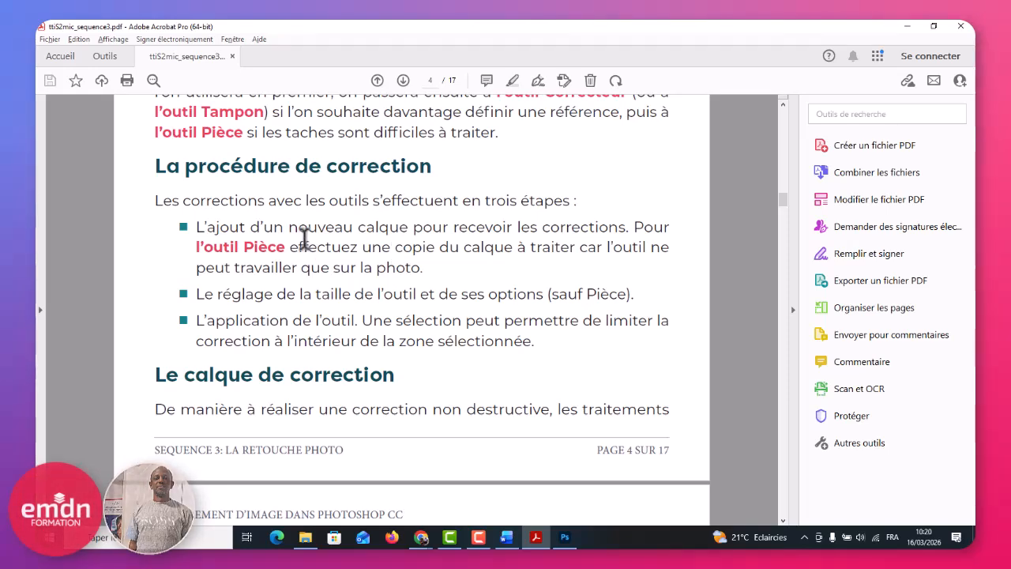
pyautogui.hotkey('alt', 'Tab')
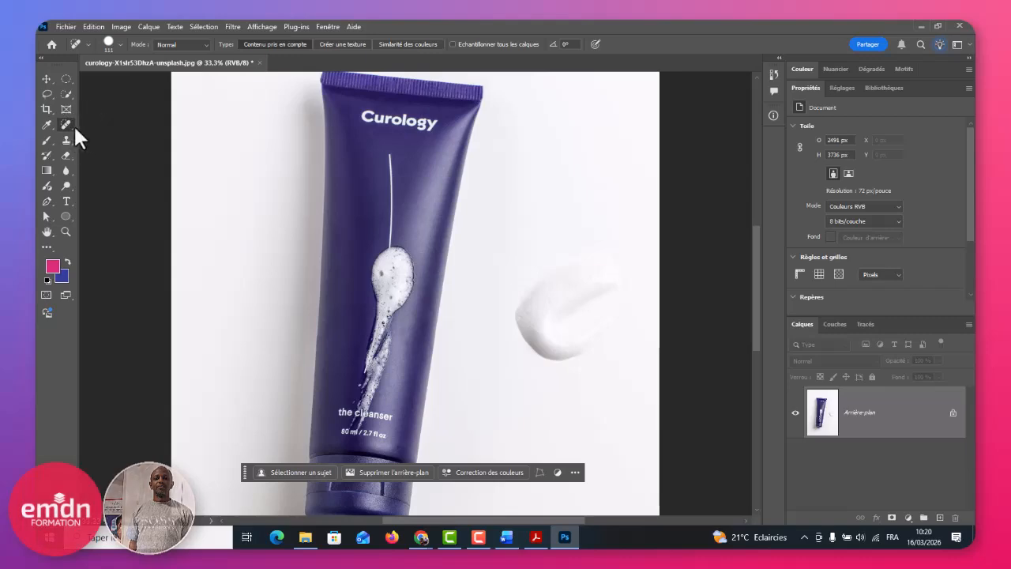
pyautogui.hotkey('alt', 'Tab')
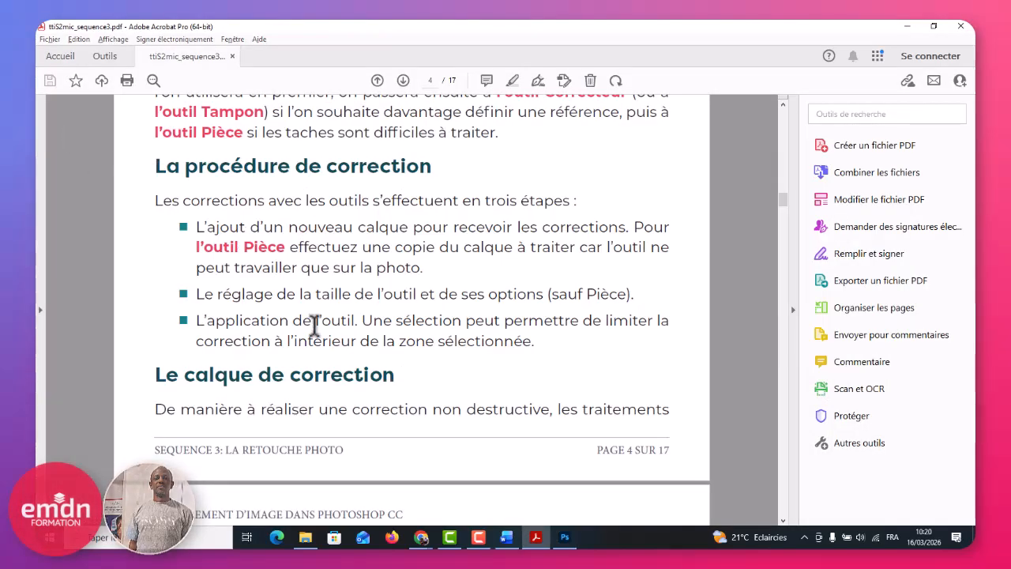
# Step: Return to Photoshop and examine the blending modes available for Outil Correcteur localisé, keeping Normal
pyautogui.hotkey('alt', 'Tab')
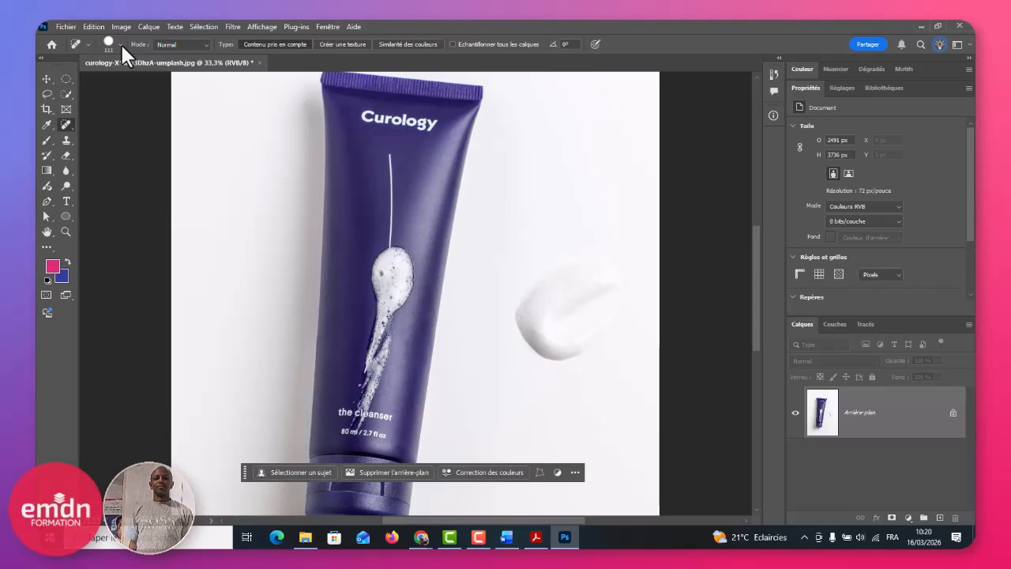
pyautogui.click(183, 45)
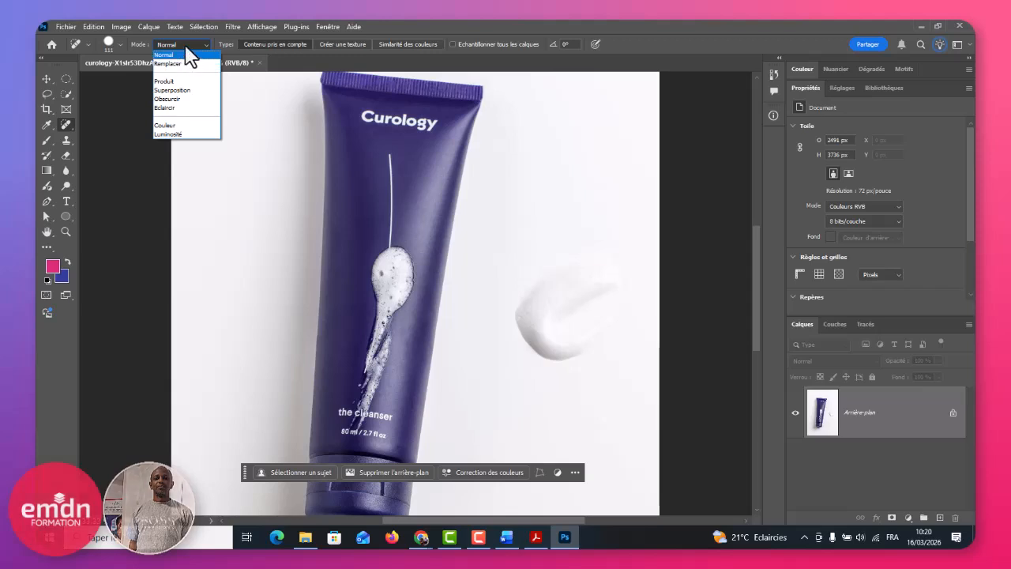
pyautogui.click(185, 45)
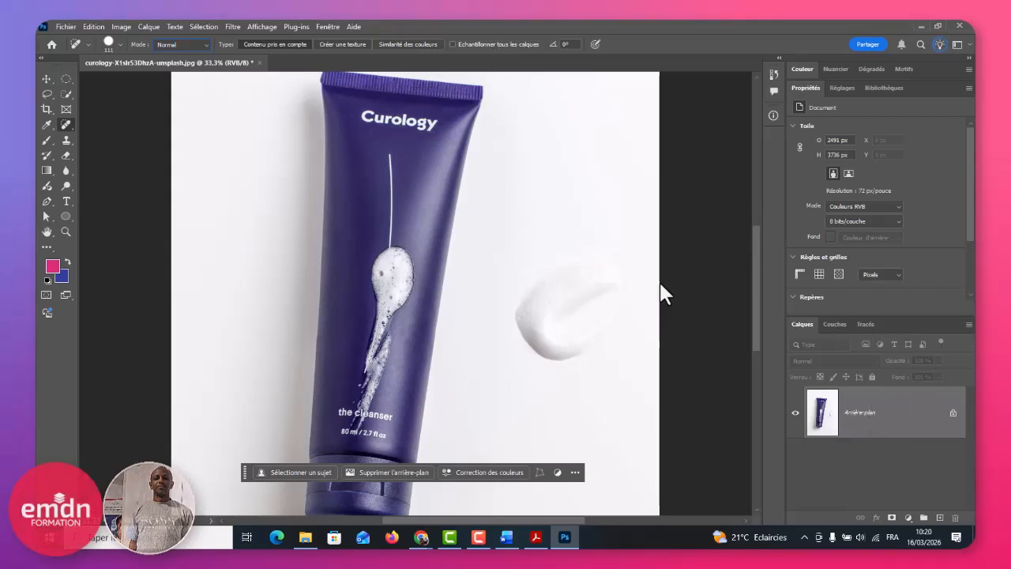
# Step: Try removing the Curology logo directly on the Arrière-plan layer with Outil Correcteur localisé, and undo the correction
pyautogui.moveTo(368, 118)
pyautogui.mouseDown()
pyautogui.moveTo(429, 125)
pyautogui.moveTo(360, 127)
pyautogui.moveTo(415, 124)
pyautogui.moveTo(418, 169)
pyautogui.mouseUp()
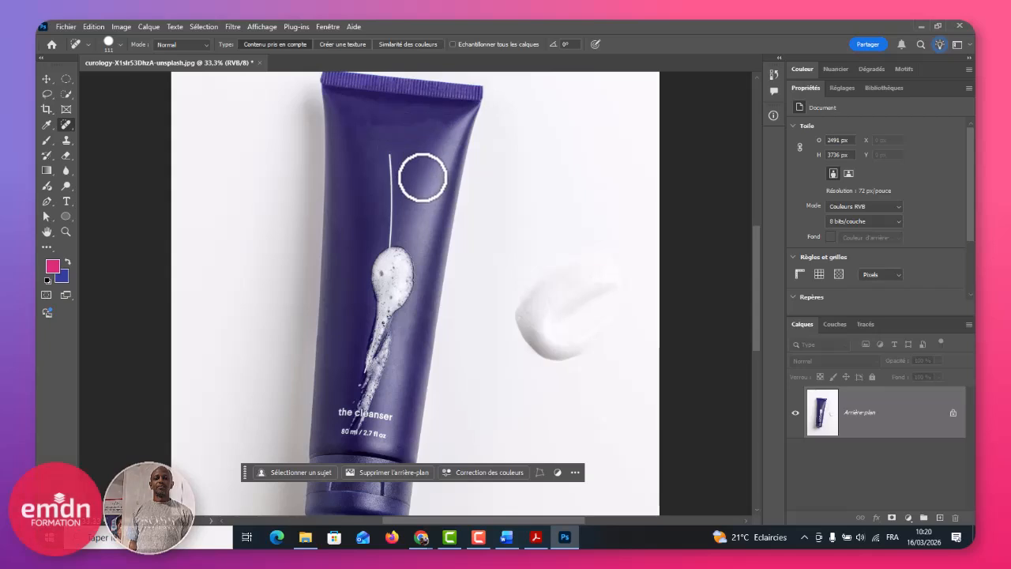
pyautogui.moveTo(441, 123); pyautogui.dragTo(369, 125)
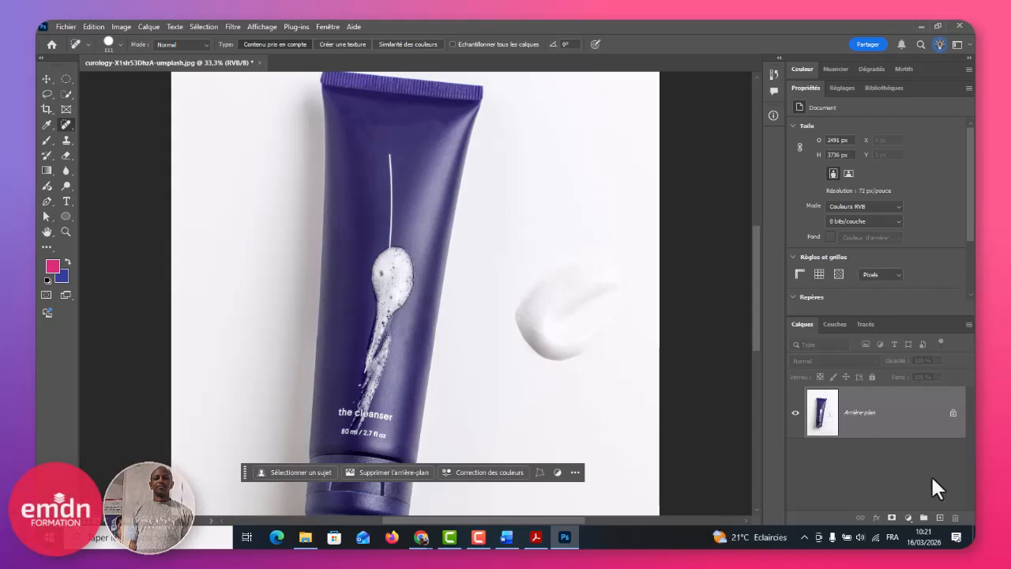
pyautogui.hotkey('ctrl', 'z')
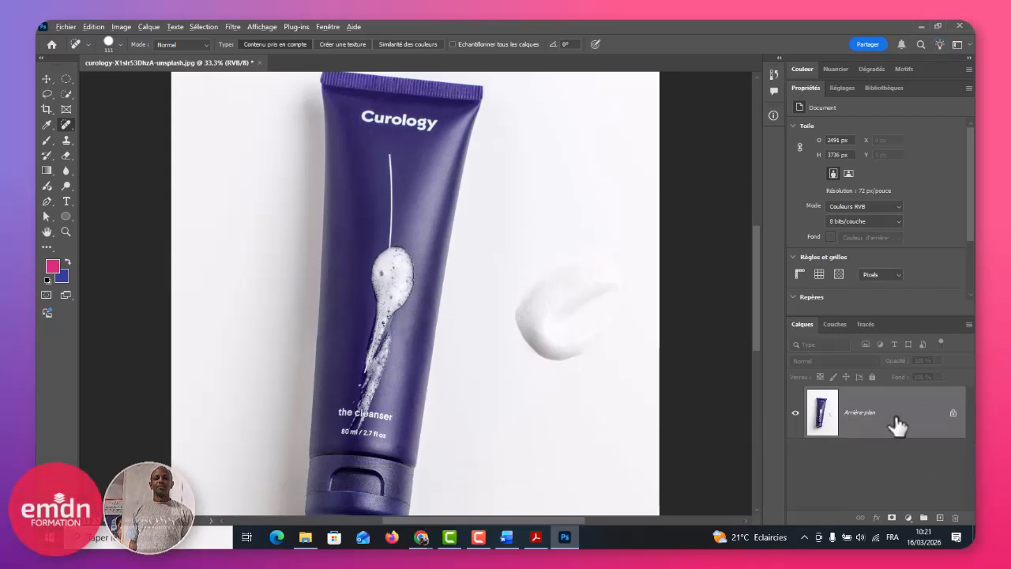
# Step: Switch to the course PDF in Acrobat, read the section Le calque de correction, and return to Photoshop
pyautogui.hotkey('alt', 'Tab')
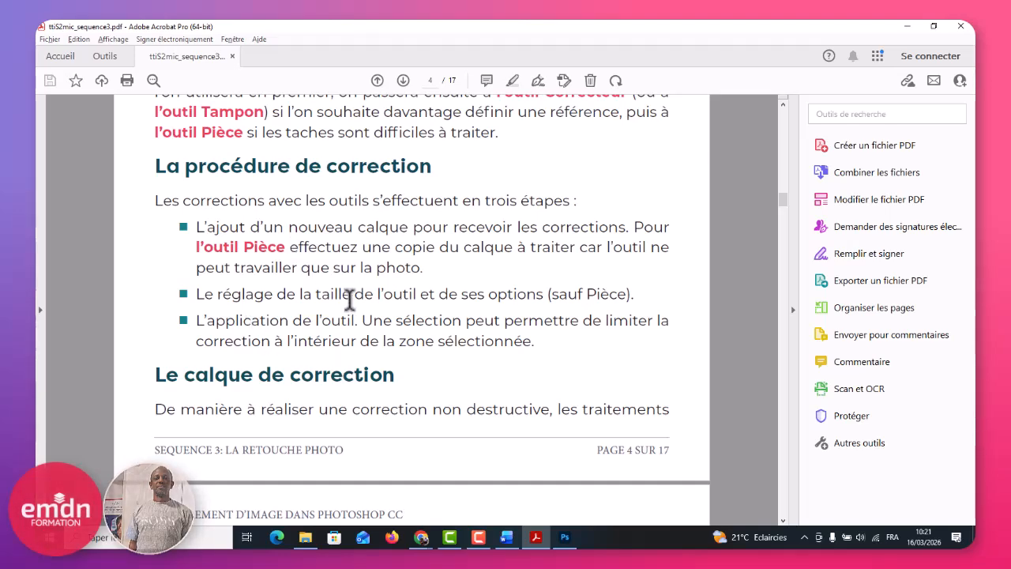
pyautogui.scroll(-3, 371, 331)
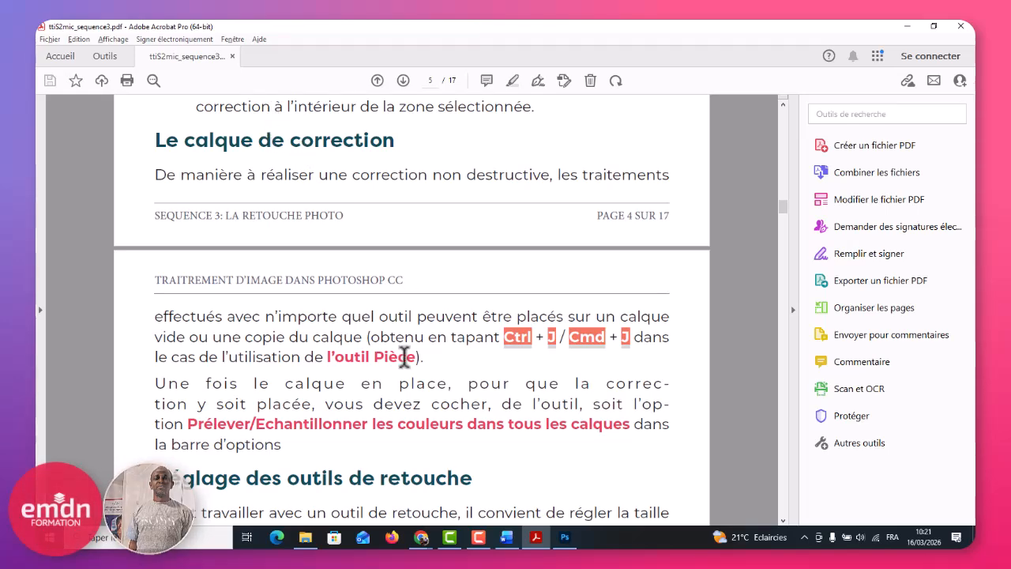
pyautogui.hotkey('alt', 'Tab')
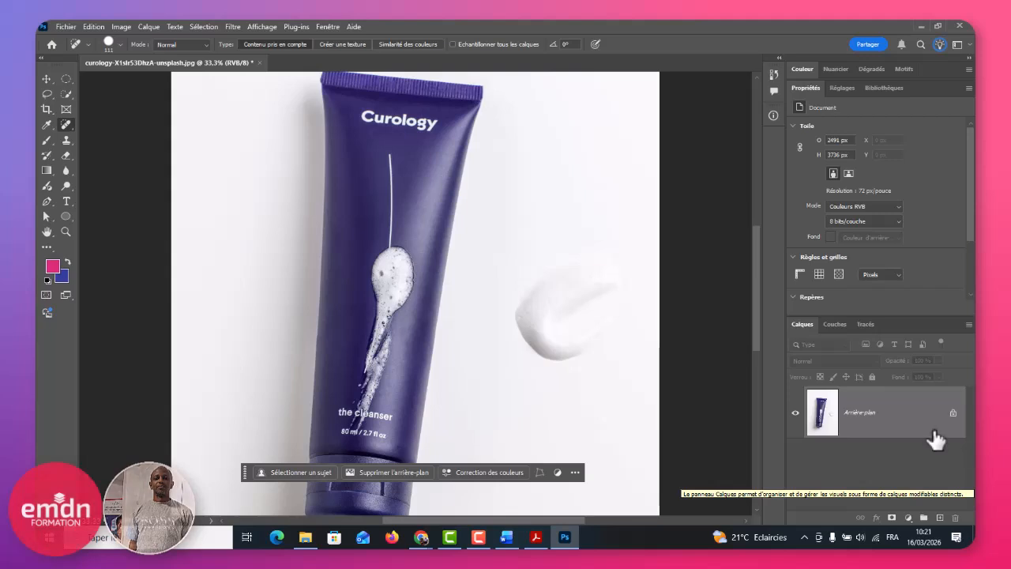
# Step: Add a blank layer, stamp the visible image onto it, and delete that layer
pyautogui.click(939, 518)
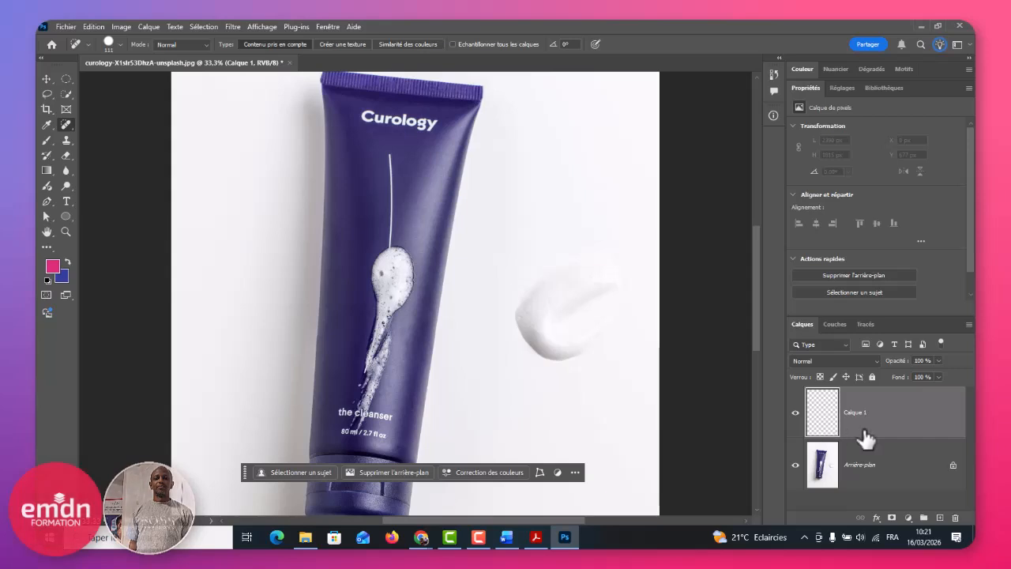
pyautogui.hotkey('ctrl', 'alt', 'shift', 'e')
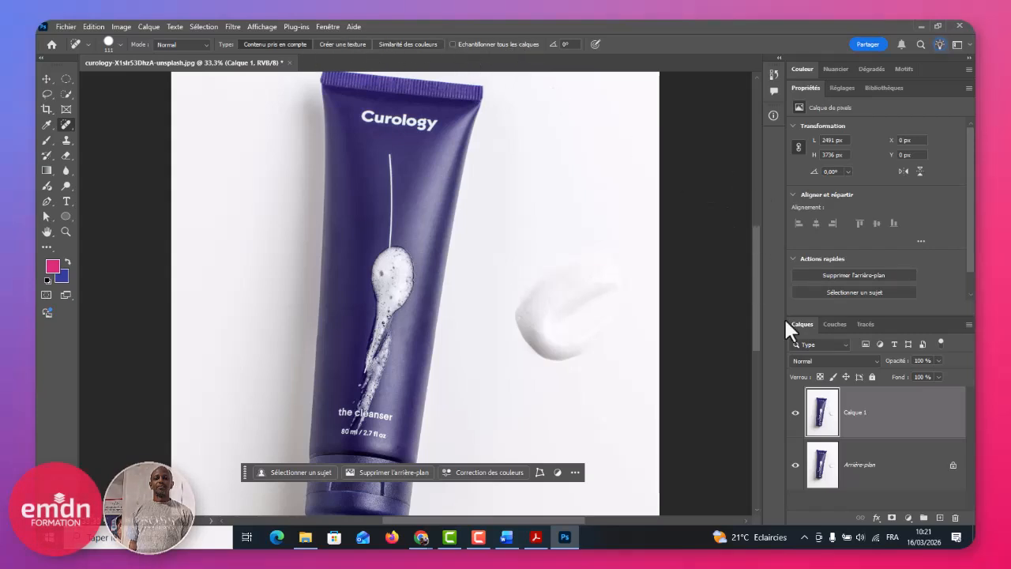
pyautogui.press('Delete')
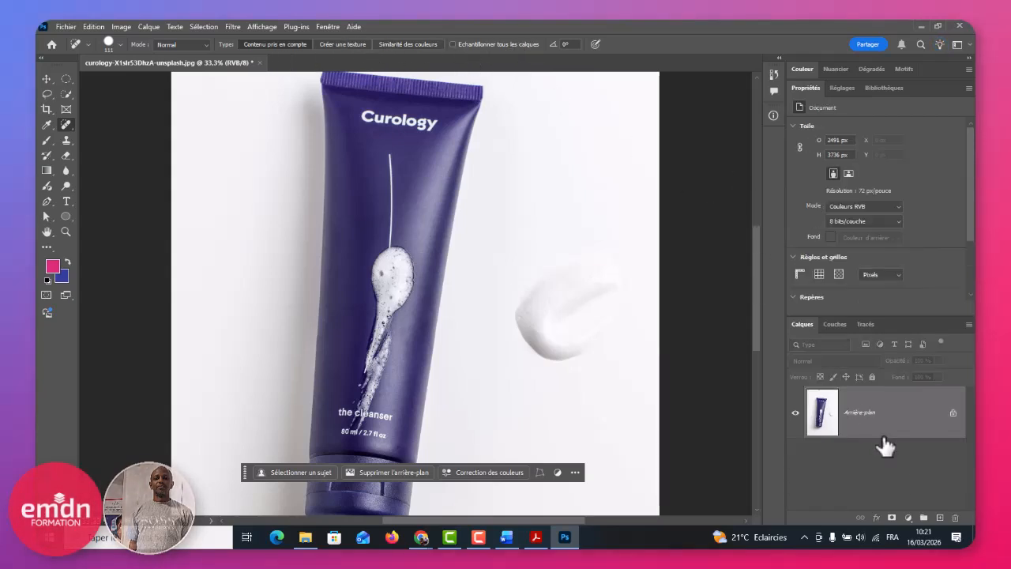
# Step: Remove the Curology logo on a new blank layer using Outil Correcteur localisé with Echantillonner tous les calques enabled
pyautogui.click(939, 518)
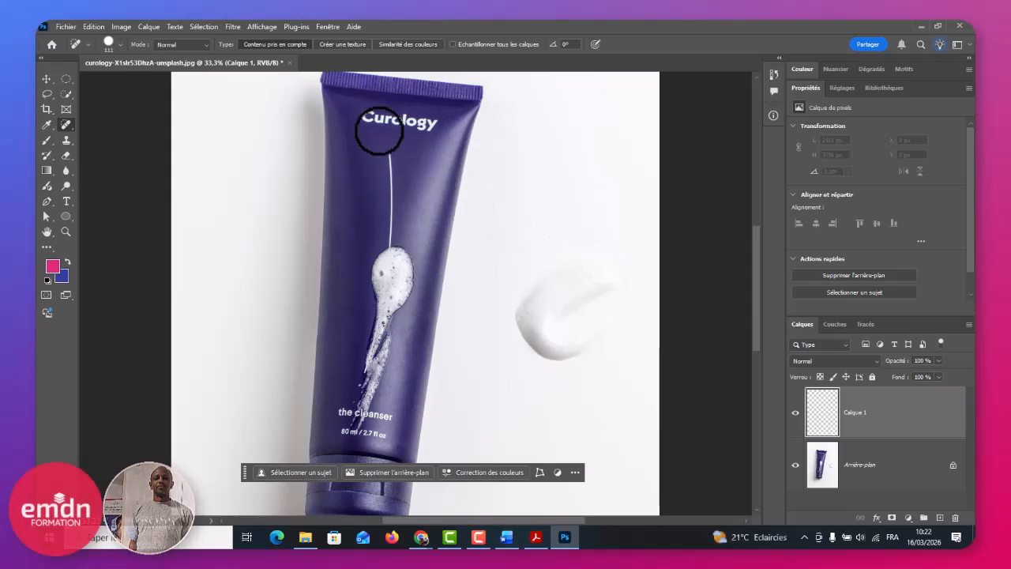
pyautogui.moveTo(356, 113)
pyautogui.mouseDown()
pyautogui.moveTo(429, 122)
pyautogui.moveTo(446, 115)
pyautogui.moveTo(362, 117)
pyautogui.mouseUp()
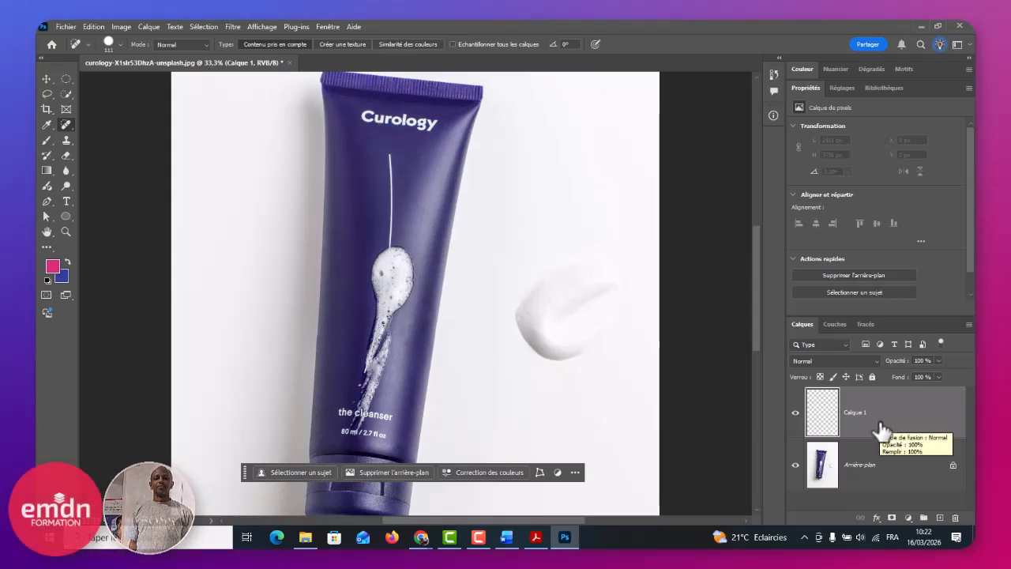
pyautogui.click(487, 41)
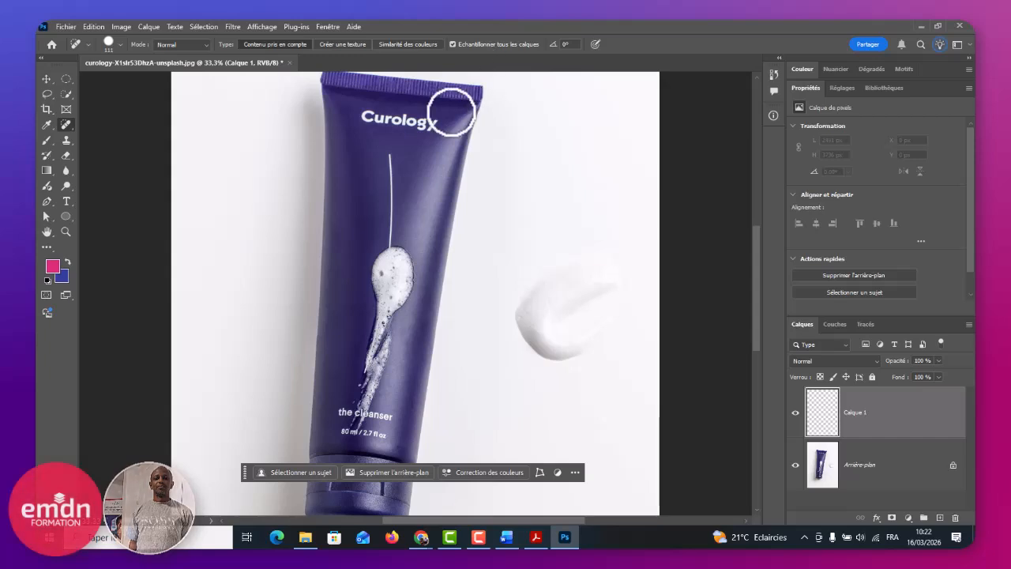
pyautogui.moveTo(366, 117); pyautogui.dragTo(434, 116)
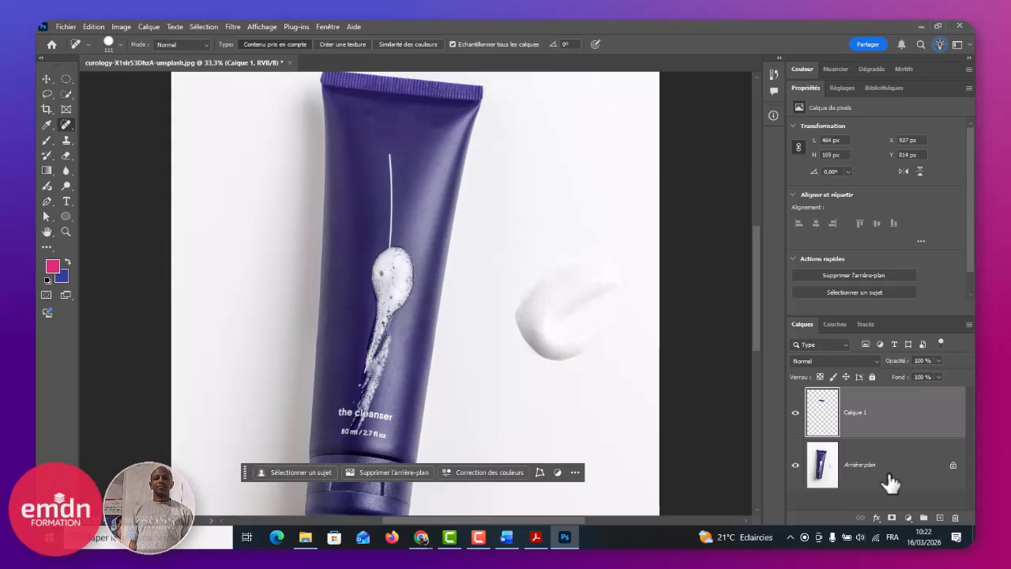
# Step: Inspect the correction alone by temporarily hiding the Arrière-plan layer, and check the sampling option in the course PDF before returning to Photoshop
pyautogui.click(796, 465)
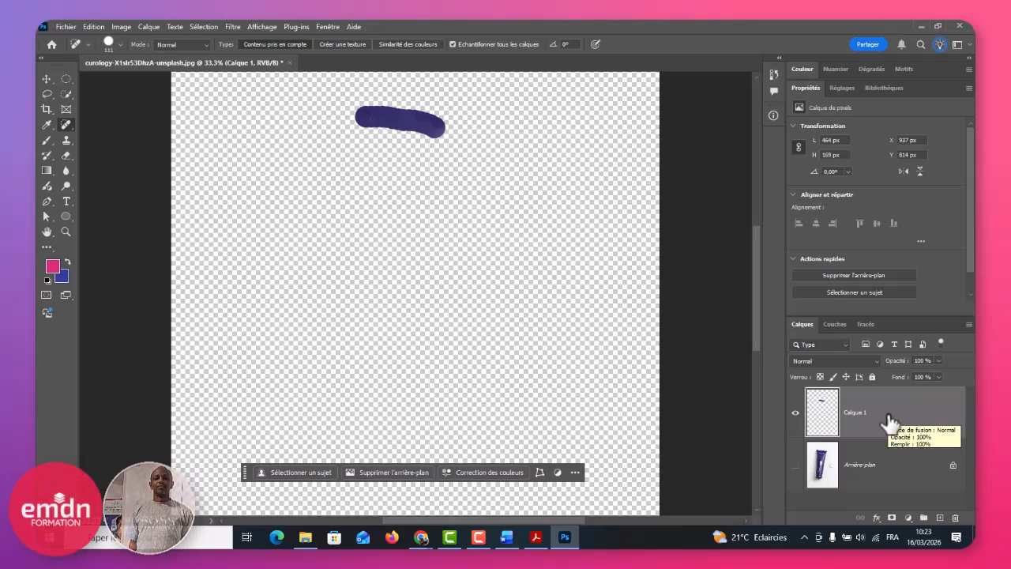
pyautogui.click(795, 465)
pyautogui.hotkey('alt', 'Tab')
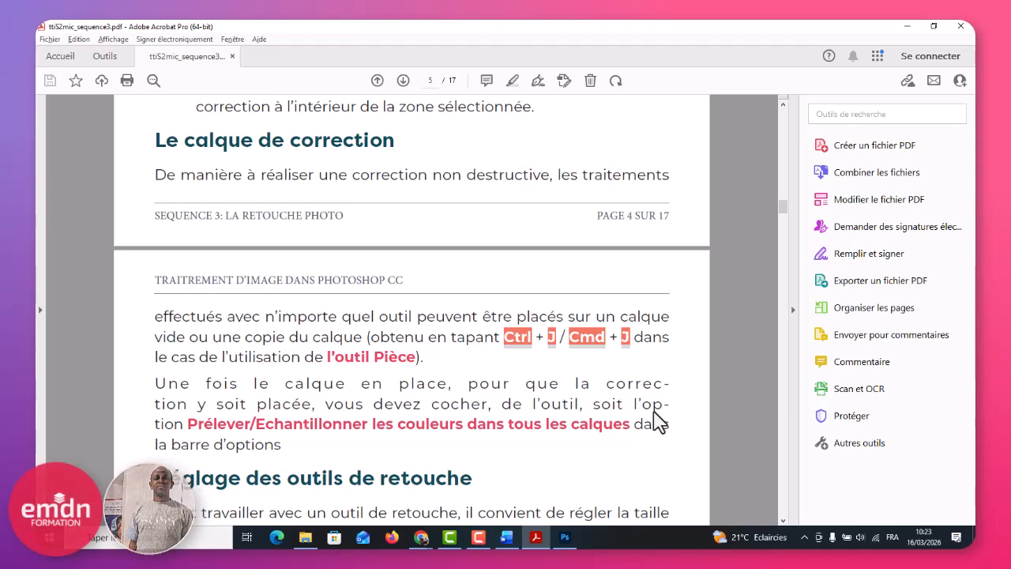
pyautogui.hotkey('alt', 'Tab')
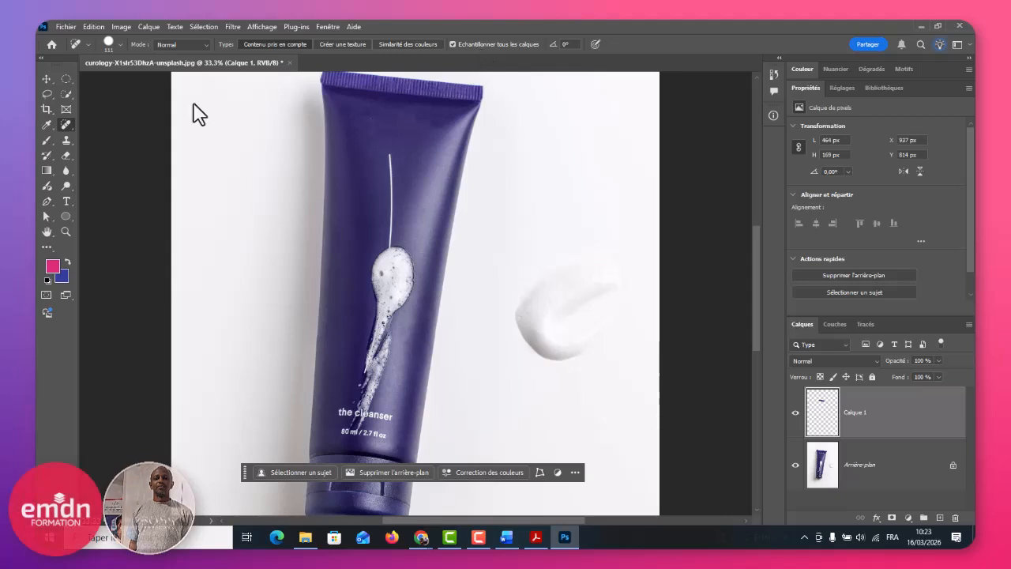
# Step: Switch to Outil Correcteur and set its Échantillon option to Tous les calques
pyautogui.rightClick(62, 126)
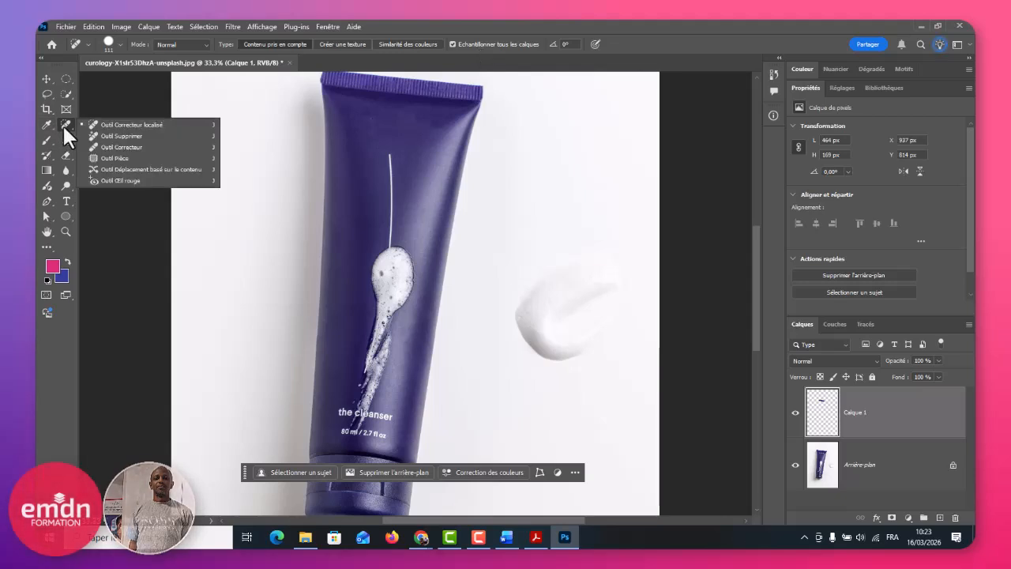
pyautogui.click(118, 147)
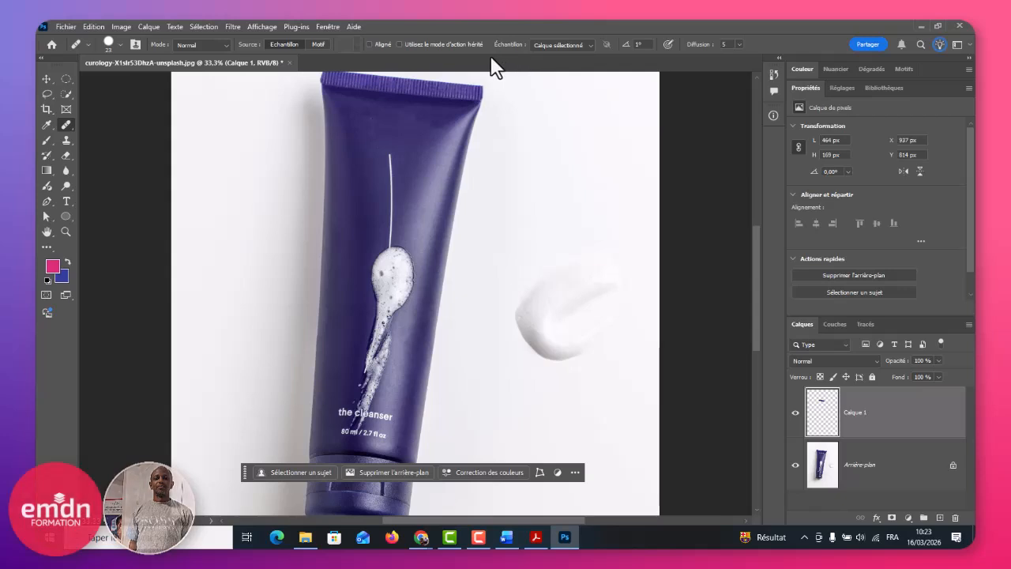
pyautogui.click(576, 45)
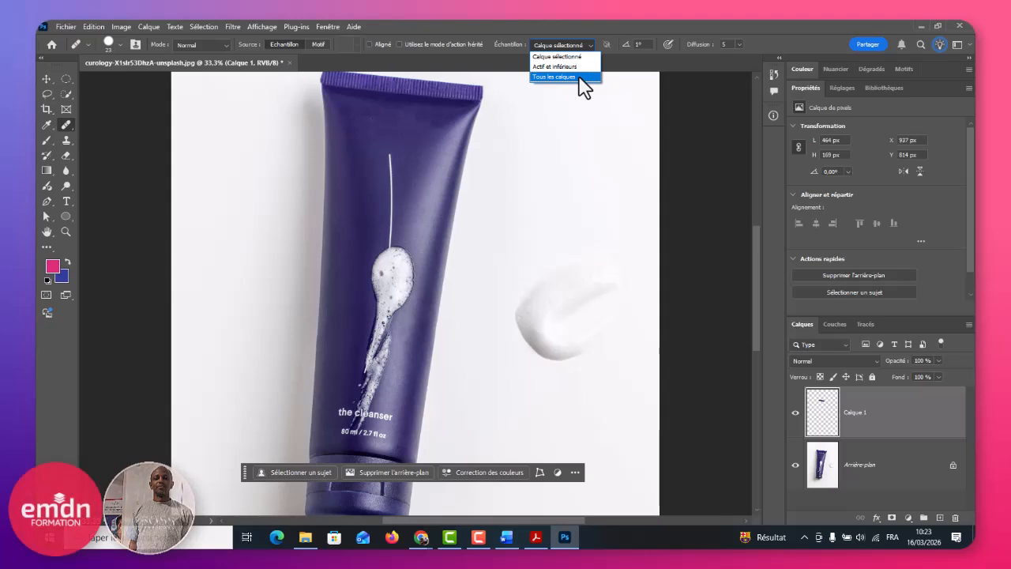
pyautogui.click(579, 78)
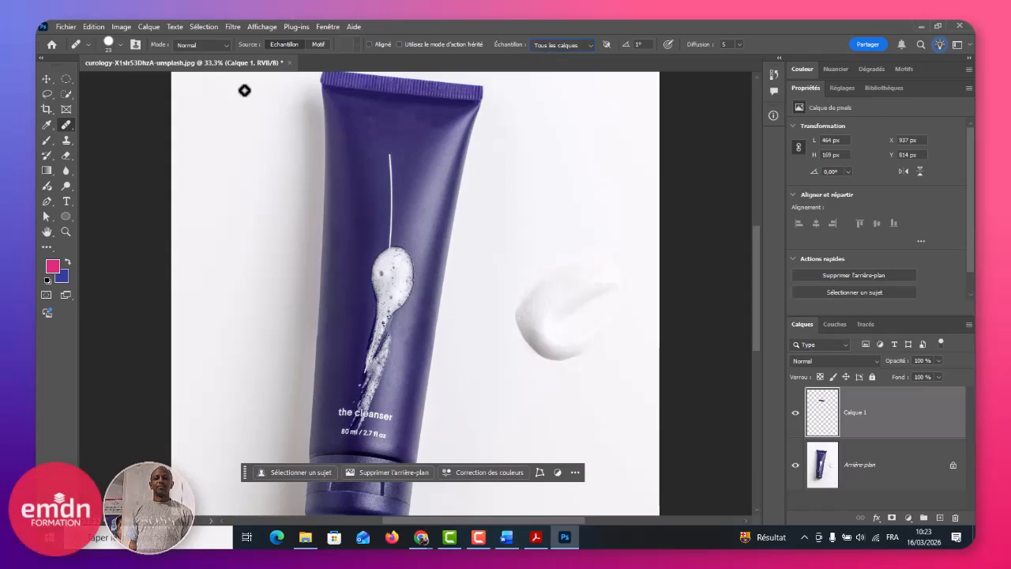
# Step: Set the Rapiécer option of Outil Pièce to Contenu pris en compte, and switch to Outil Supprimer
pyautogui.rightClick(65, 124)
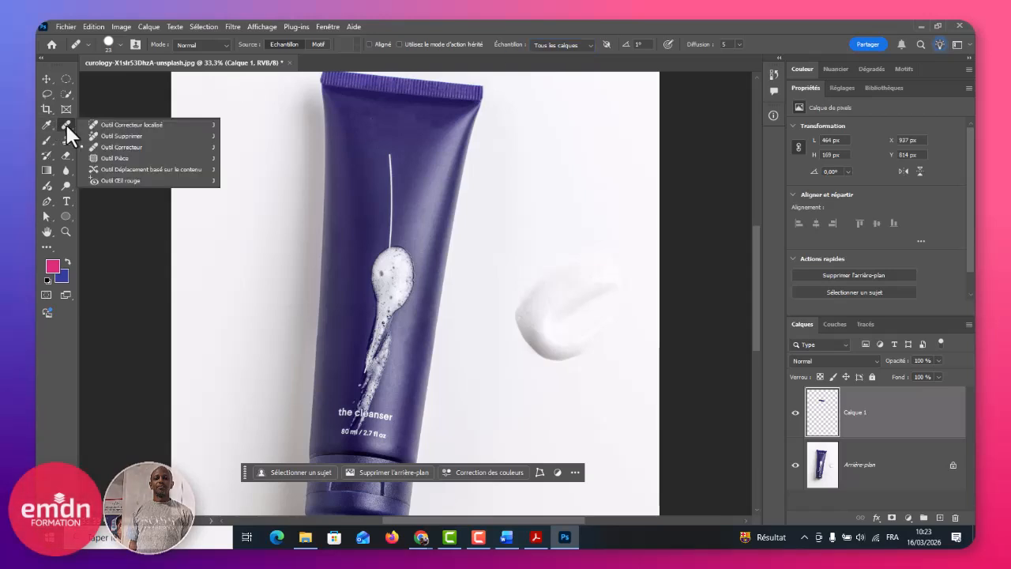
pyautogui.click(115, 158)
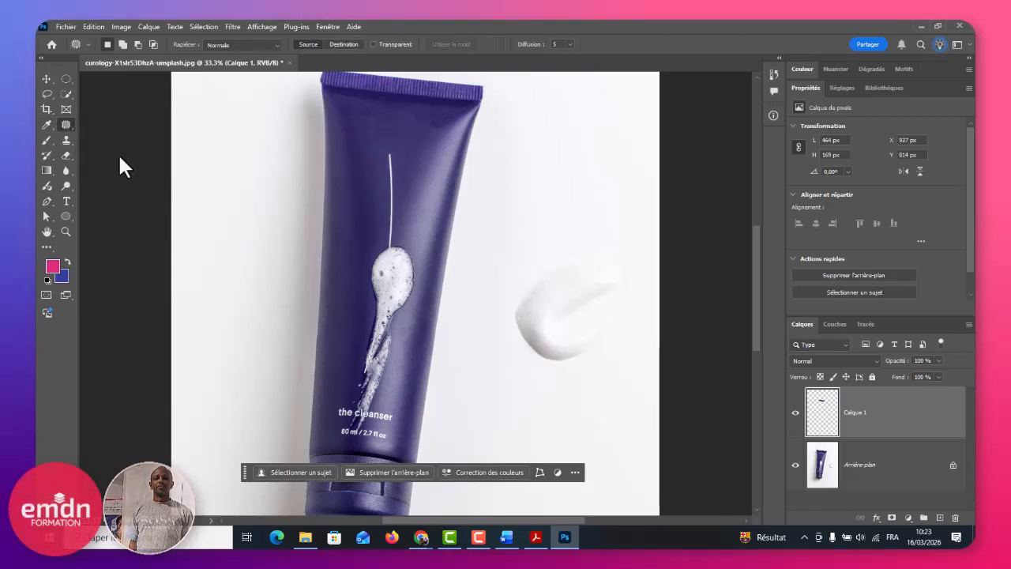
pyautogui.click(270, 45)
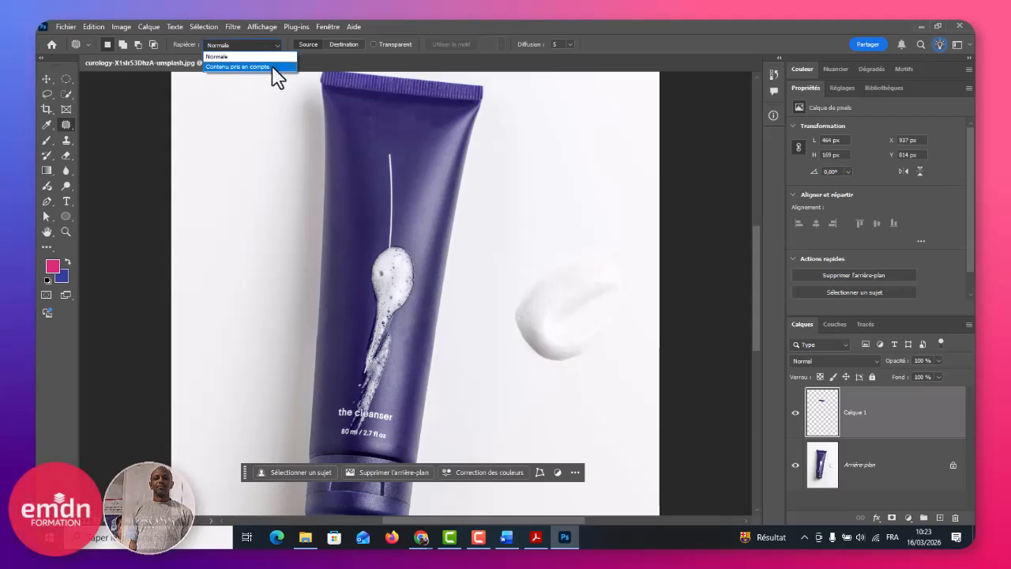
pyautogui.click(237, 66)
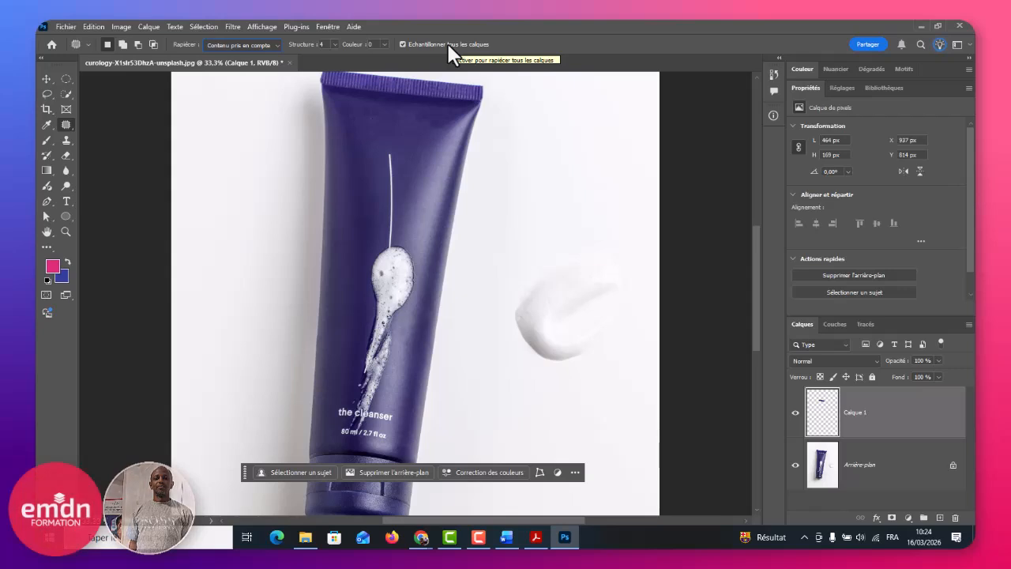
pyautogui.rightClick(66, 125)
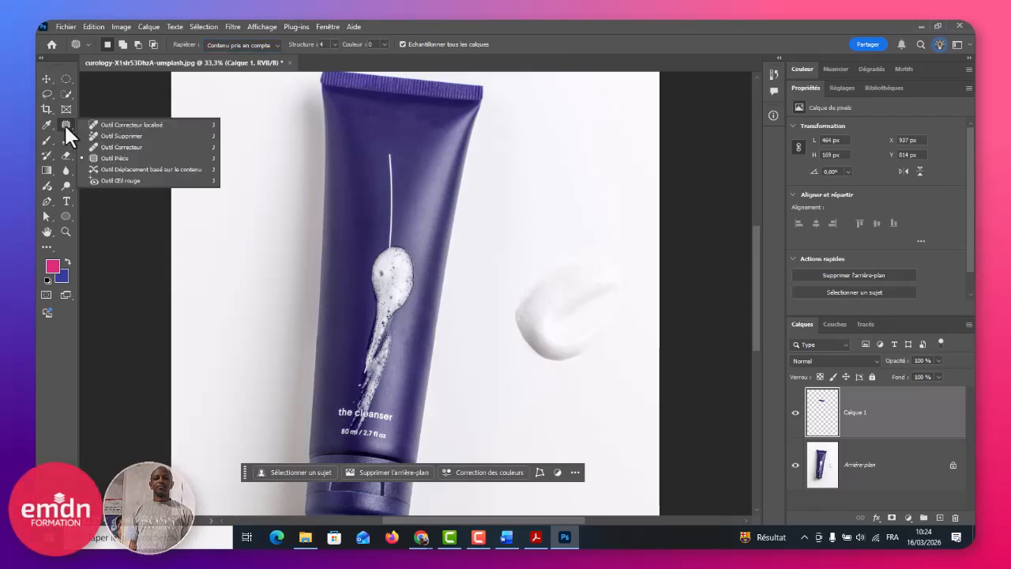
pyautogui.click(136, 137)
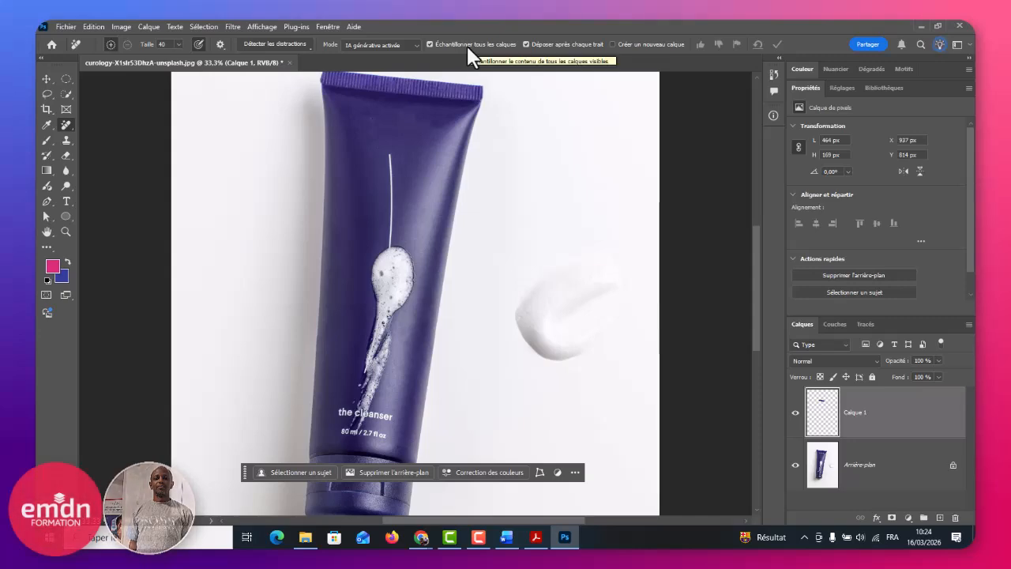
# Step: Switch to the course PDF in Acrobat, read the section Réglage des outils de retouche, and return to Photoshop
pyautogui.hotkey('alt', 'Tab')
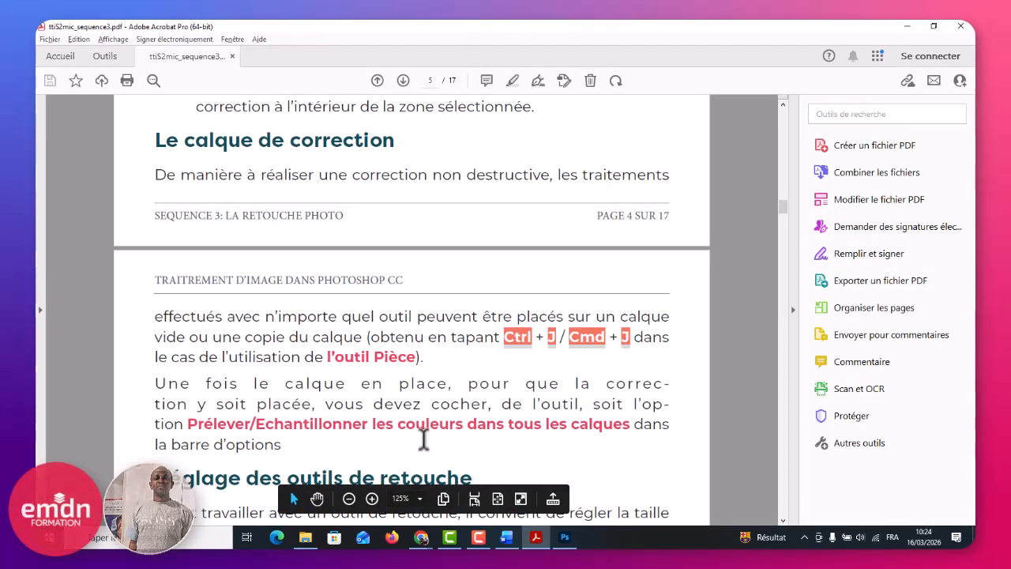
pyautogui.scroll(-1, 436, 424)
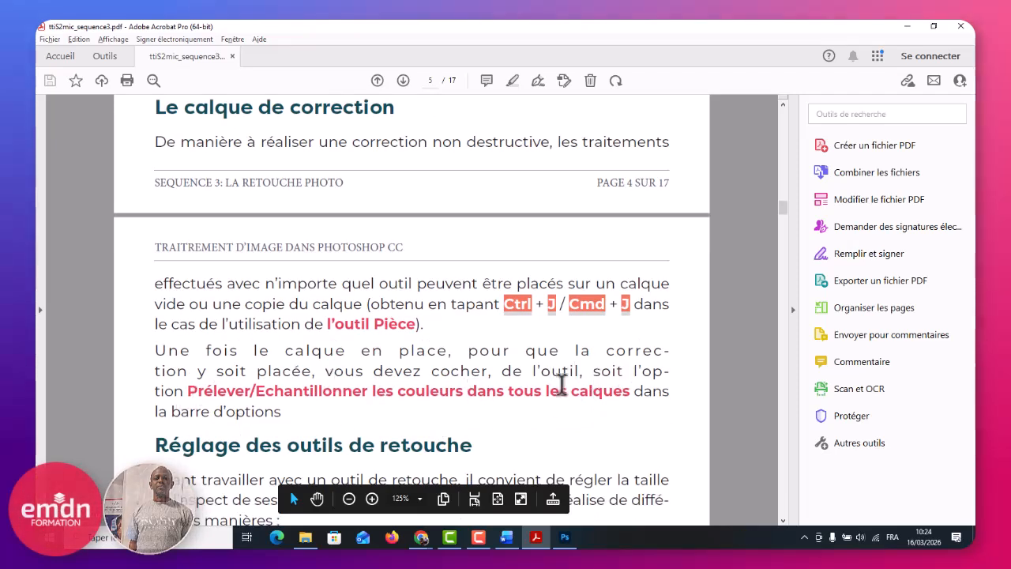
pyautogui.scroll(-5, 608, 323)
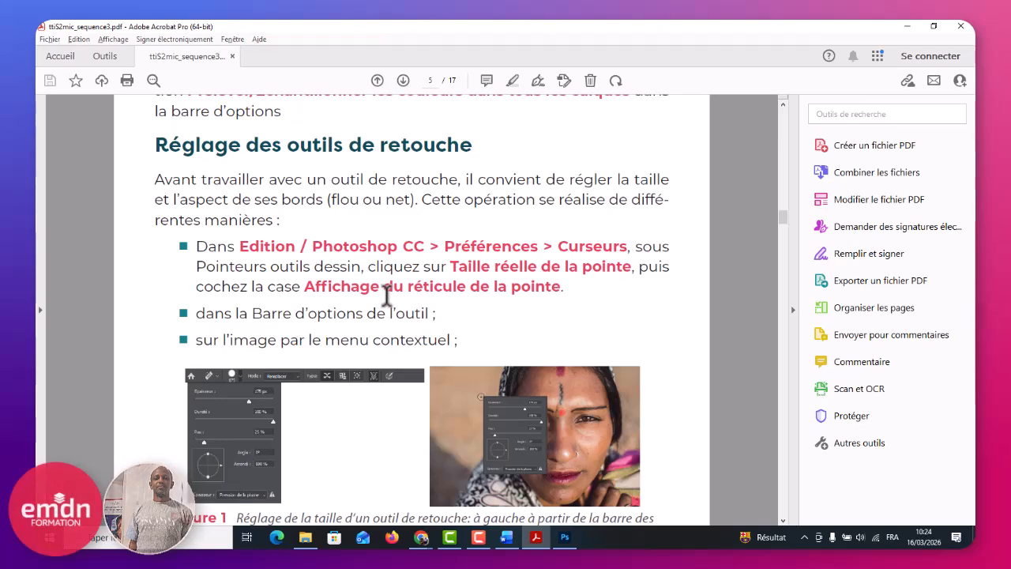
pyautogui.scroll(-4, 387, 294)
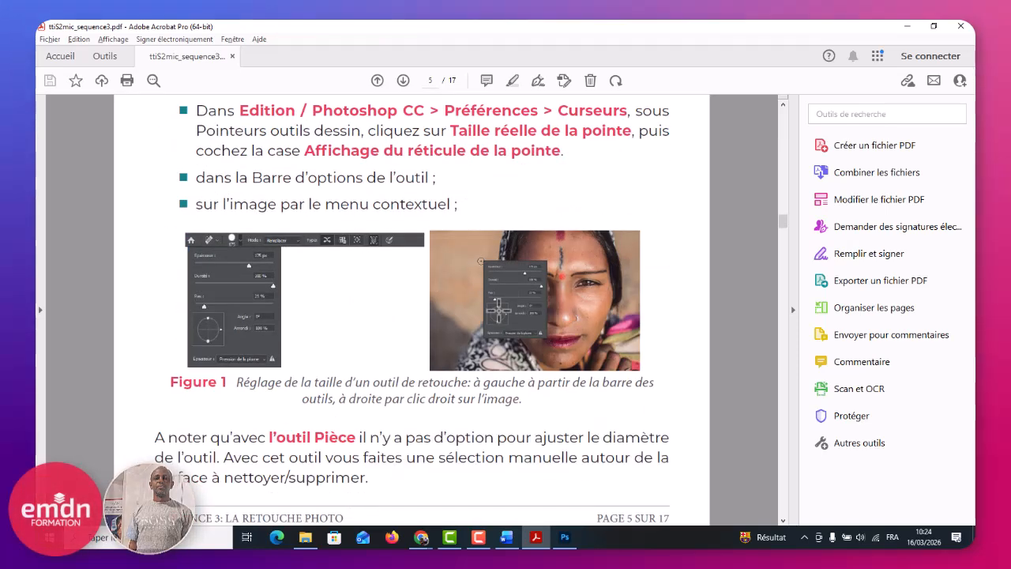
pyautogui.hotkey('alt', 'Tab')
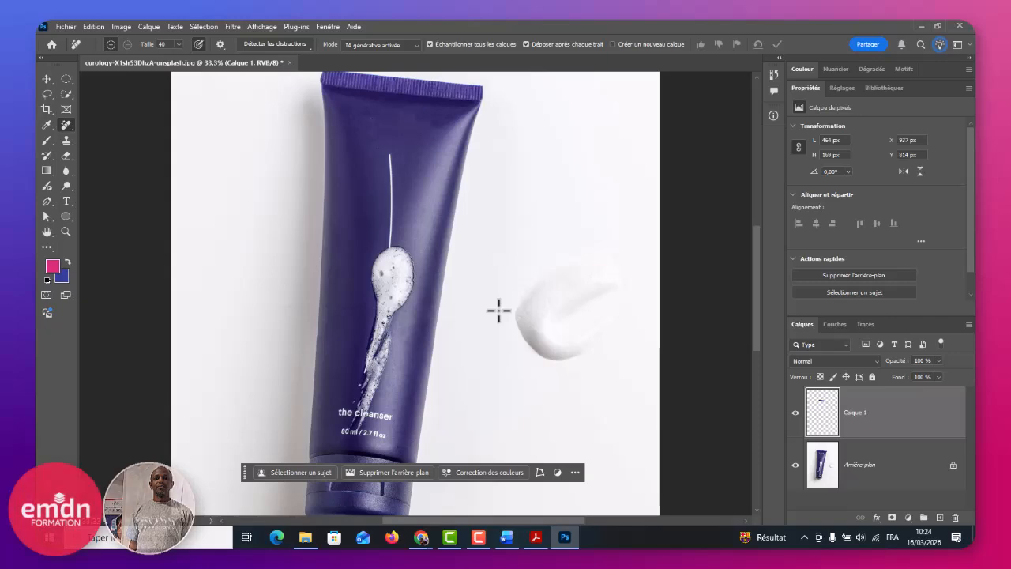
pyautogui.hotkey('alt', 'Tab')
pyautogui.hotkey('alt', 'Tab')
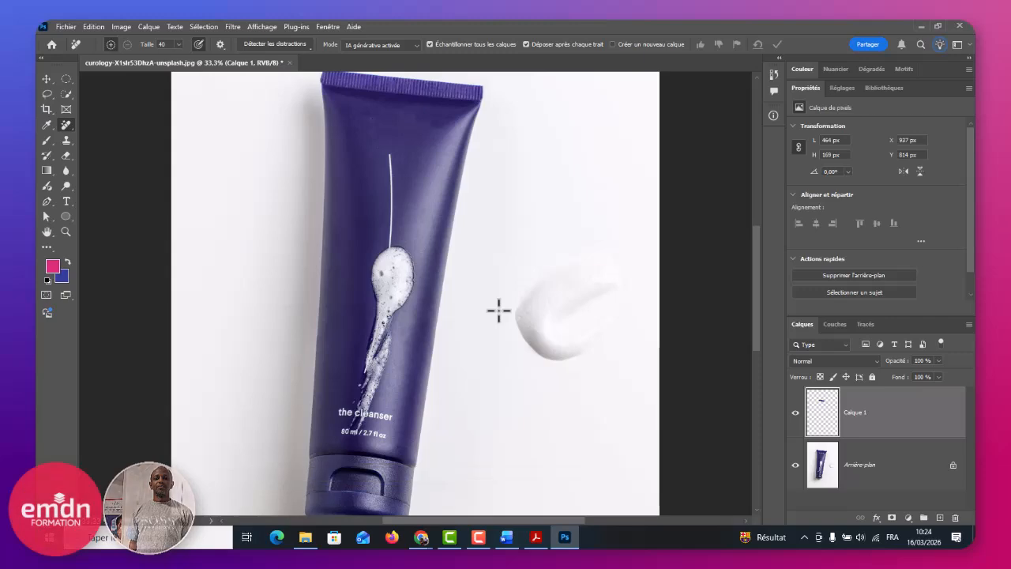
# Step: Open the retouce3 portrait image from the RETOUCHE PHOTO folder on Bureau
pyautogui.hotkey('ctrl', 'o')
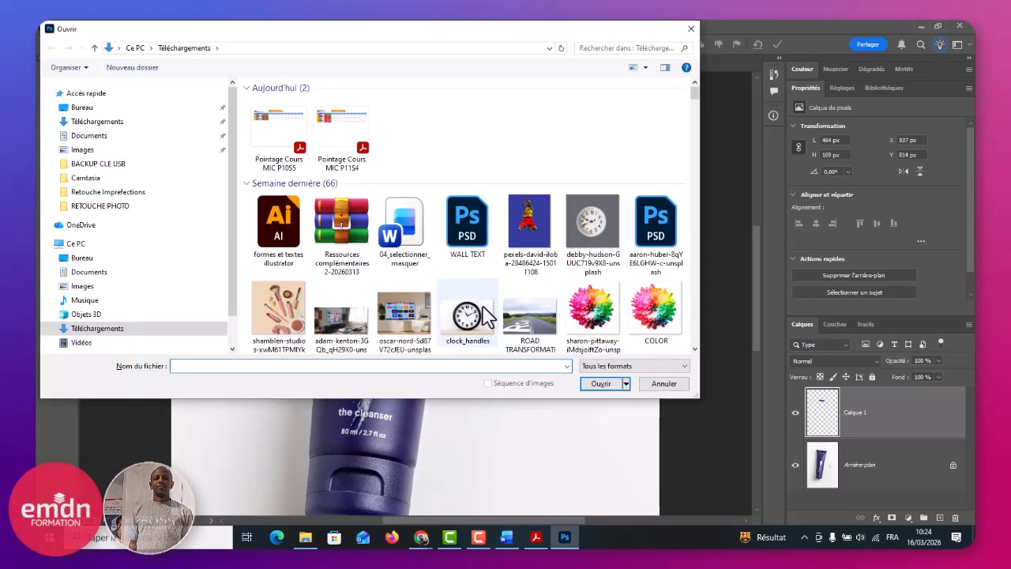
pyautogui.click(85, 109)
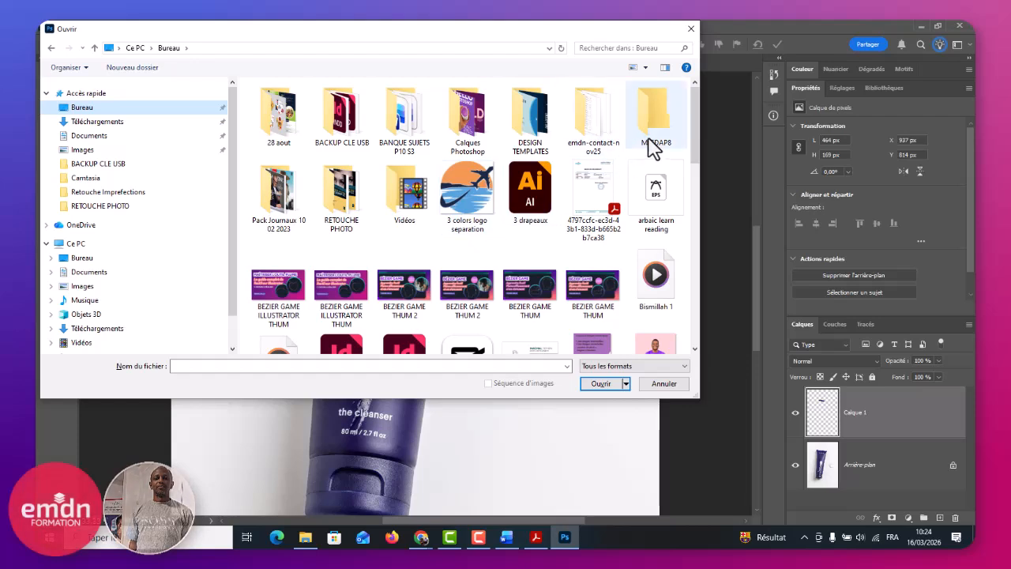
pyautogui.click(346, 218)
pyautogui.doubleClick(341, 218)
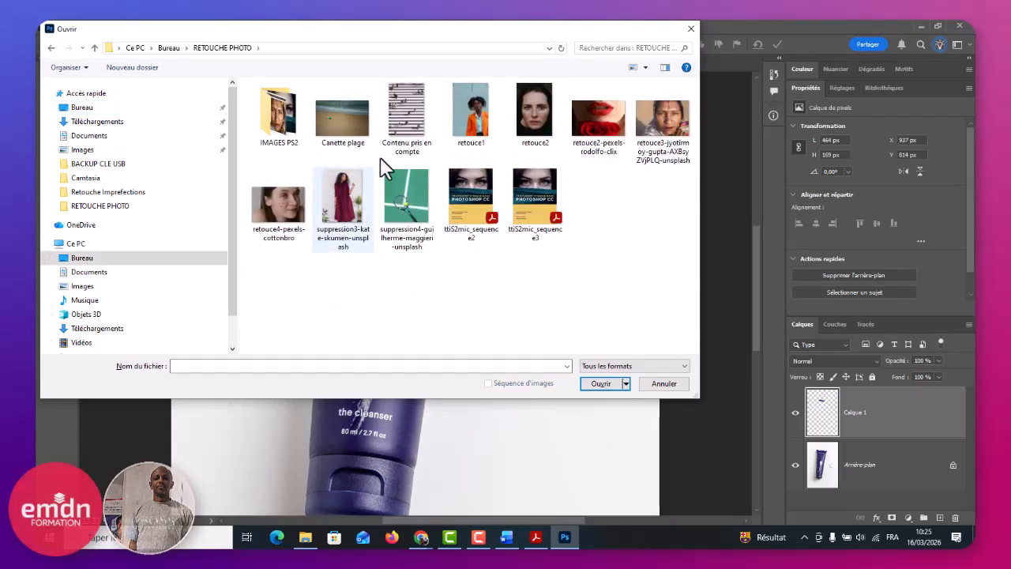
pyautogui.click(654, 147)
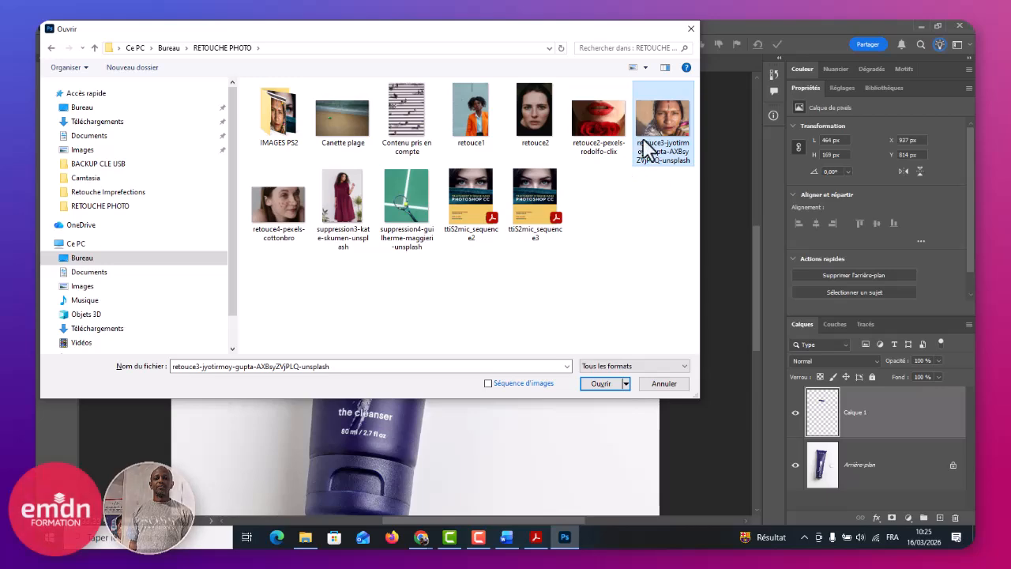
pyautogui.click(613, 383)
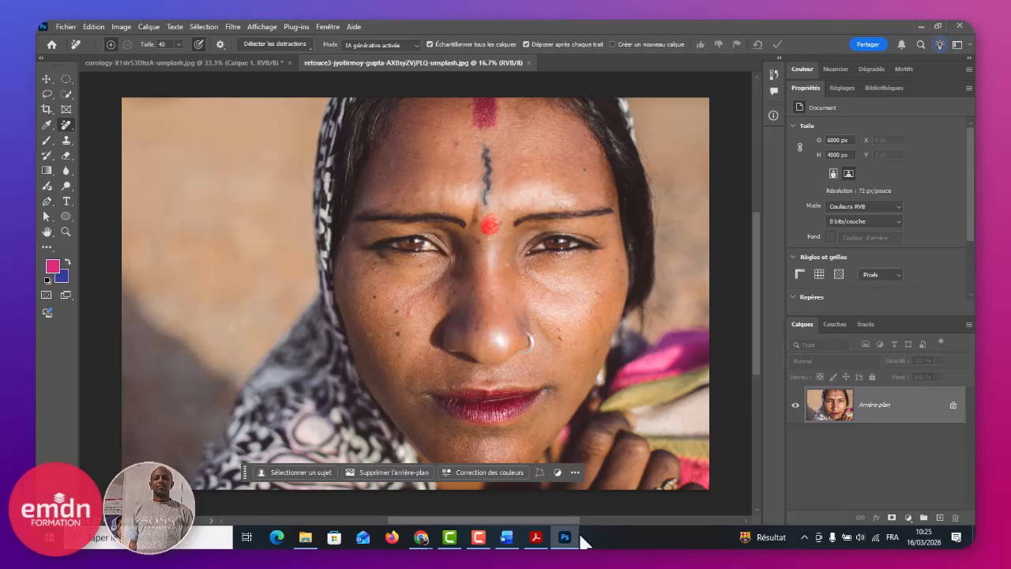
pyautogui.moveTo(529, 519)
pyautogui.mouseDown()
pyautogui.moveTo(566, 519)
pyautogui.moveTo(538, 518)
pyautogui.mouseUp()
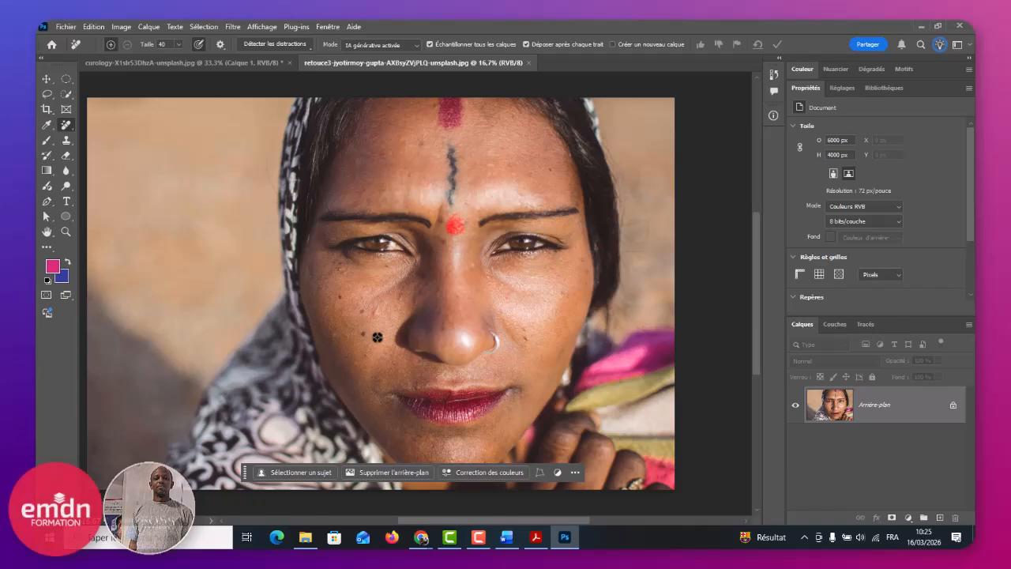
# Step: Switch to the course PDF in Acrobat, read the section L'atténuation des corrections, and return to Photoshop
pyautogui.hotkey('alt', 'Tab')
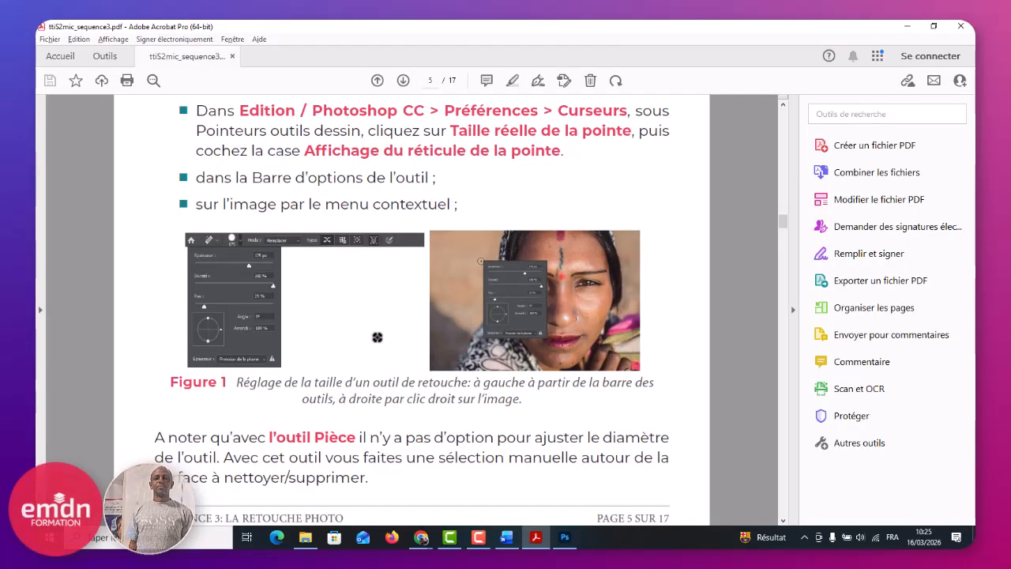
pyautogui.hotkey('alt', 'Tab')
pyautogui.hotkey('alt', 'Tab')
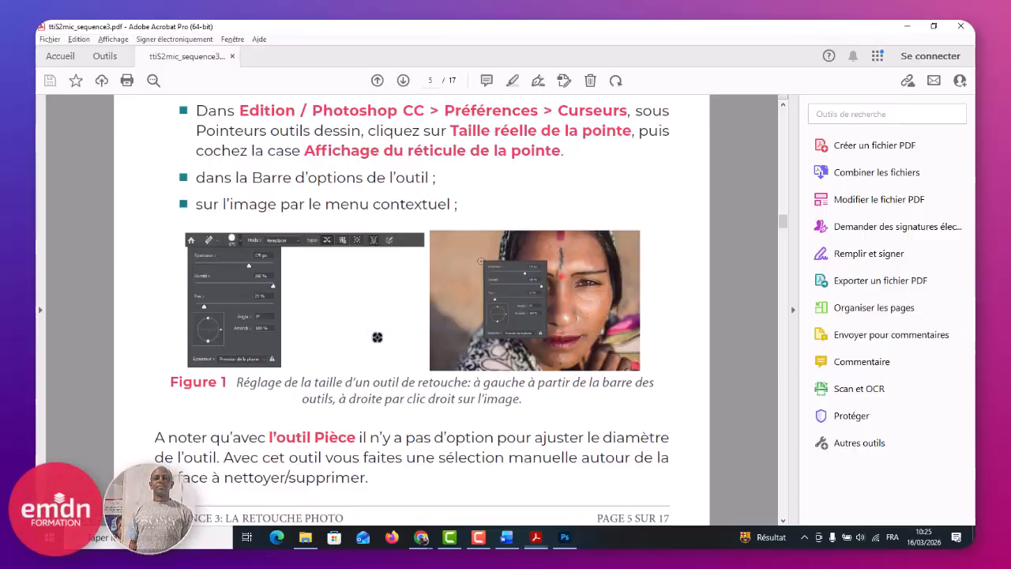
pyautogui.scroll(-8, 377, 337)
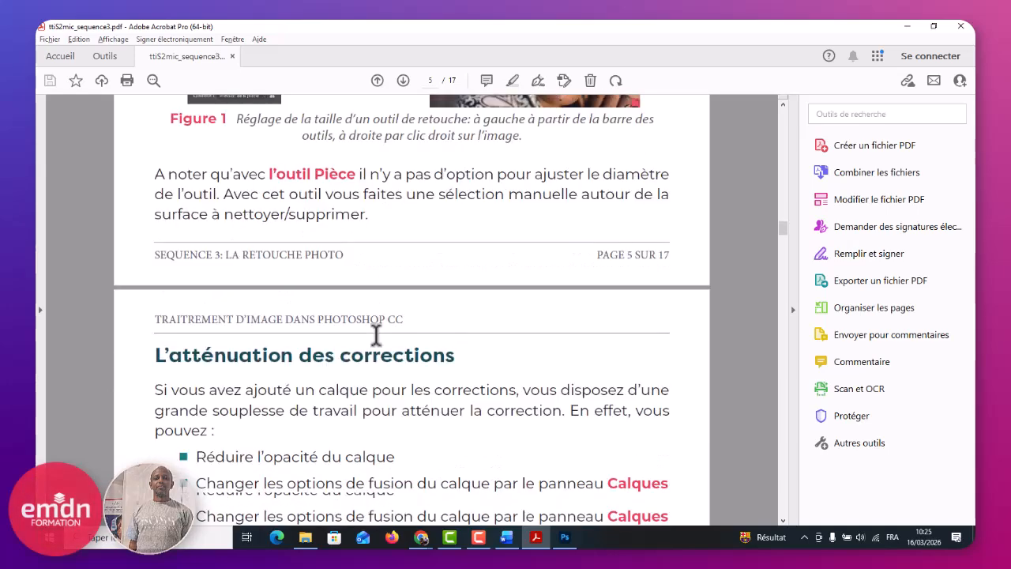
pyautogui.scroll(-3, 377, 335)
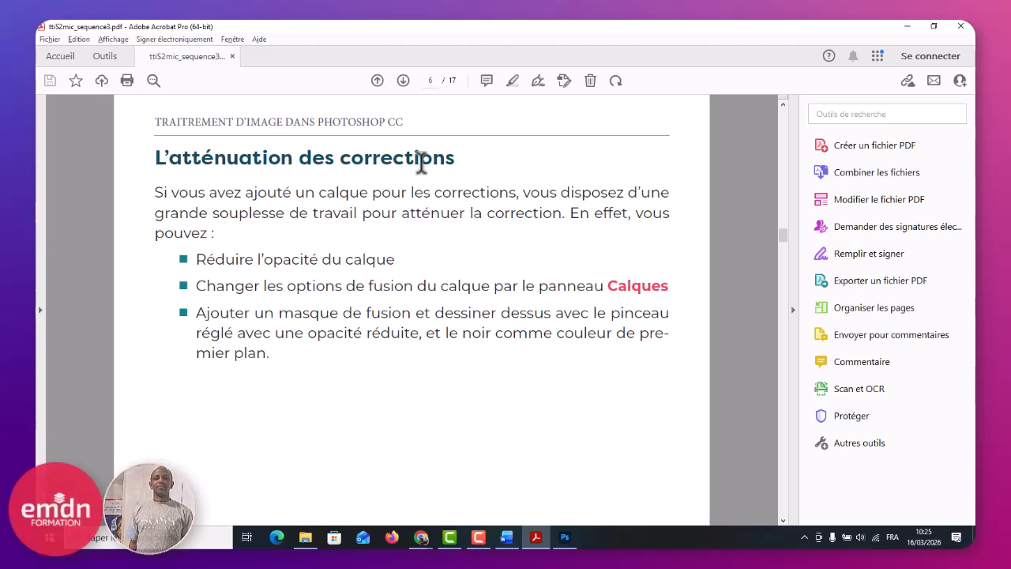
pyautogui.hotkey('alt', 'Tab')
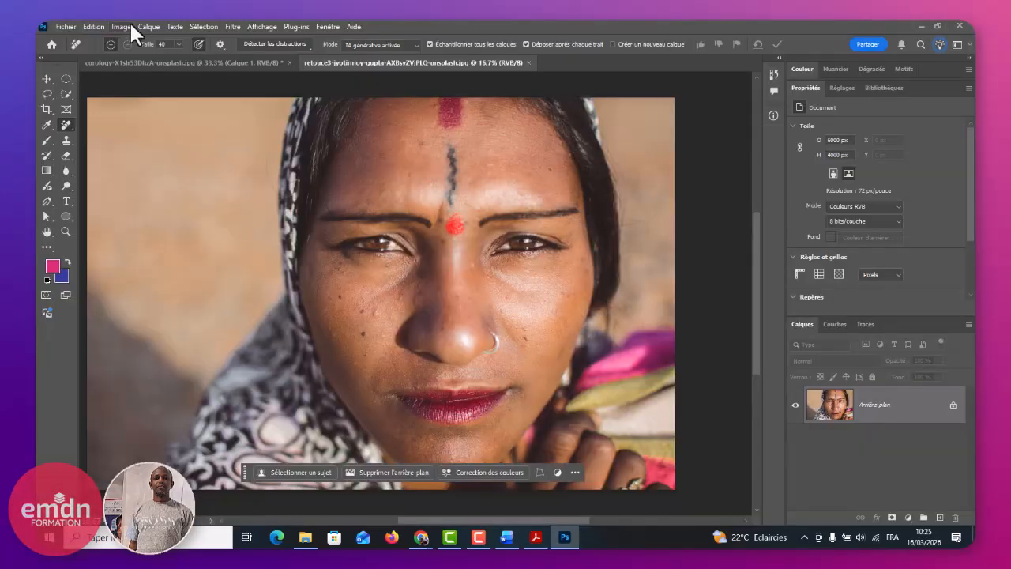
# Step: In the curology image, try attenuating the correction by lowering the opacity of Calque 1 to 73 %, and restore it to 100 %
pyautogui.click(162, 63)
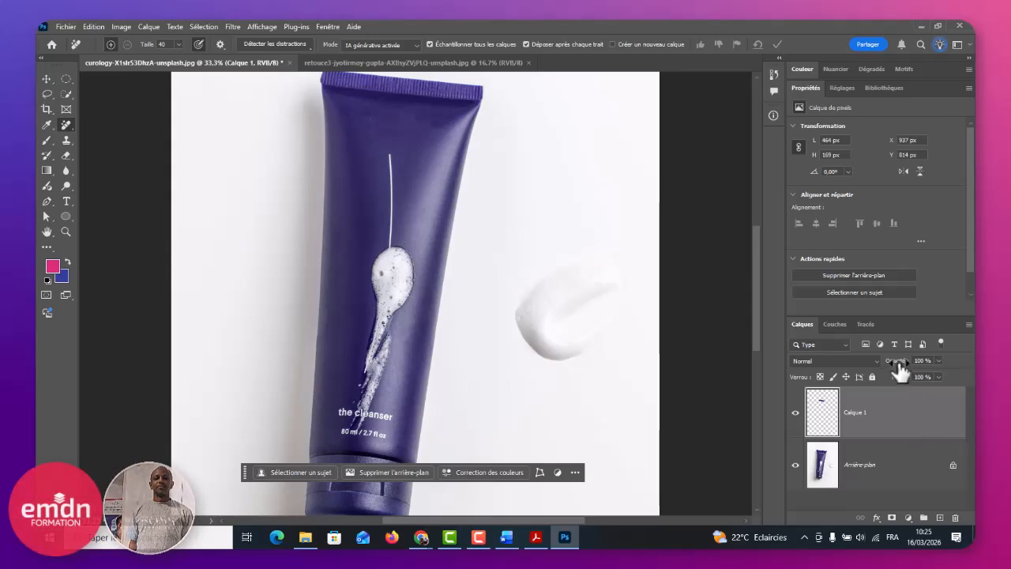
pyautogui.moveTo(899, 361)
pyautogui.mouseDown()
pyautogui.moveTo(899, 371)
pyautogui.moveTo(883, 371)
pyautogui.mouseUp()
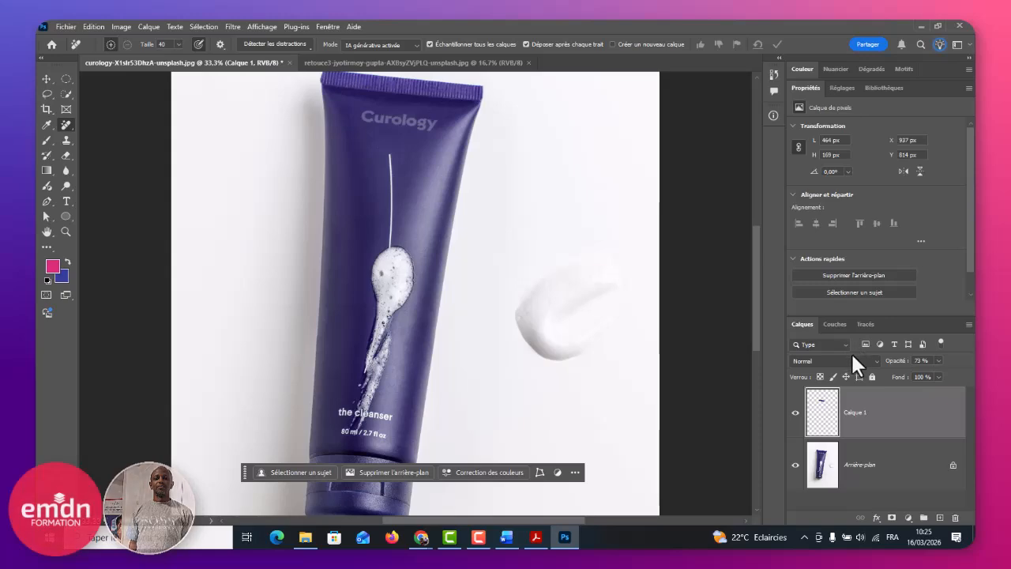
pyautogui.click(850, 361)
pyautogui.click(905, 392)
pyautogui.moveTo(893, 361); pyautogui.dragTo(972, 371)
# Step: Read the section L'outil Correcteur localisé in the course PDF, and locate the correction tools in Photoshop's tool group
pyautogui.hotkey('alt', 'Tab')
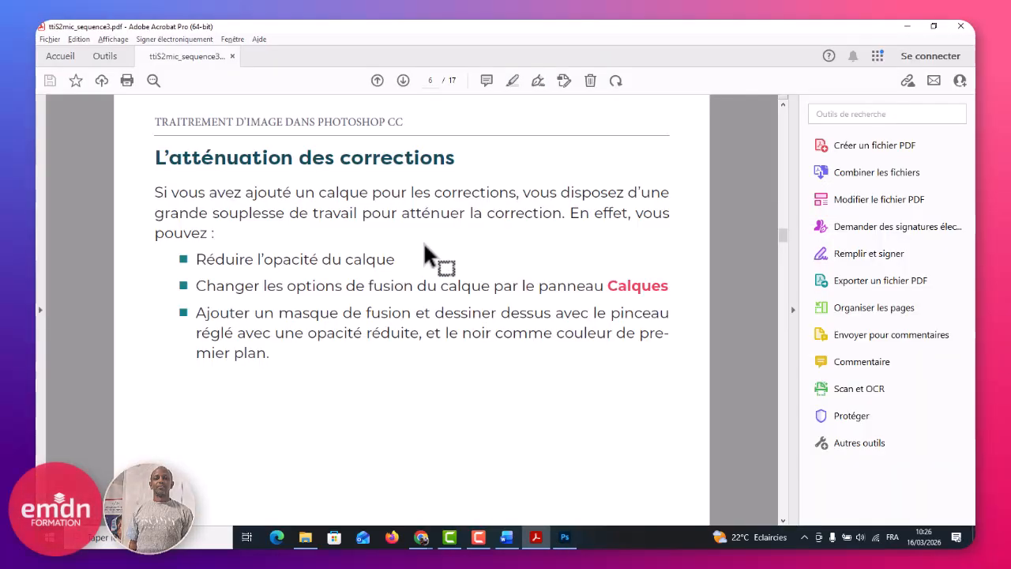
pyautogui.scroll(-8, 429, 255)
pyautogui.scroll(-1, 424, 253)
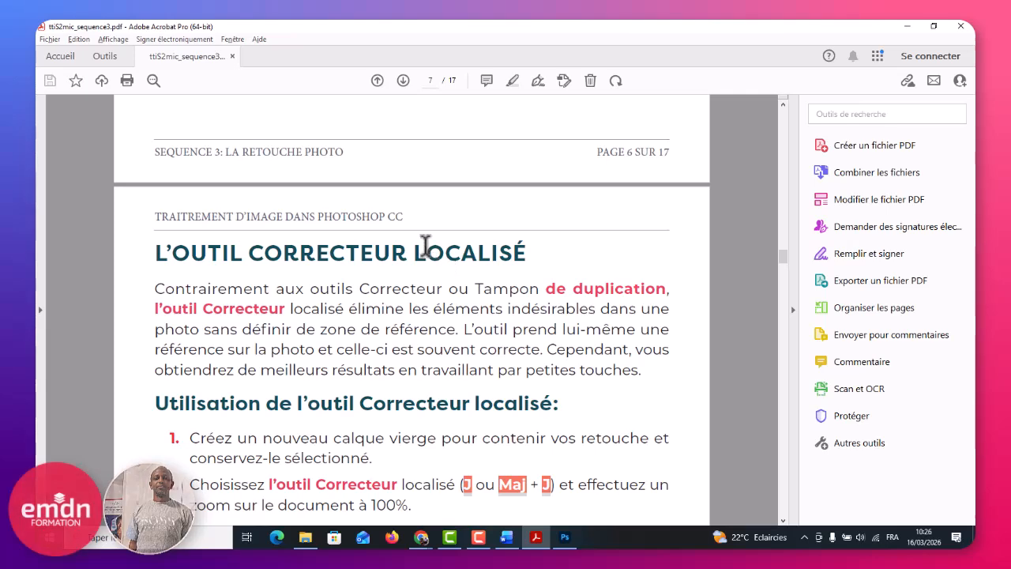
pyautogui.scroll(-2, 425, 246)
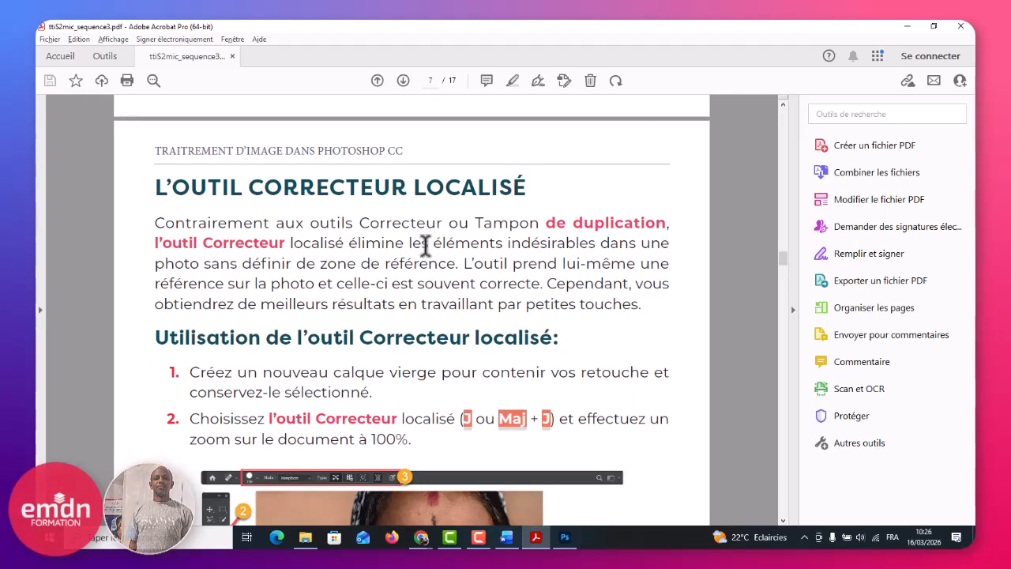
pyautogui.scroll(-4, 425, 245)
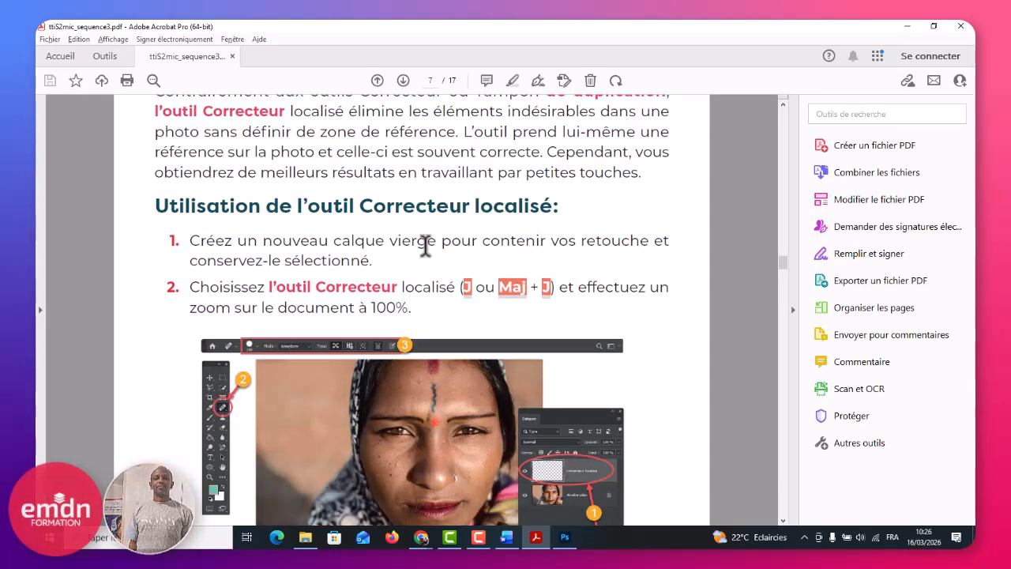
pyautogui.hotkey('alt', 'Tab')
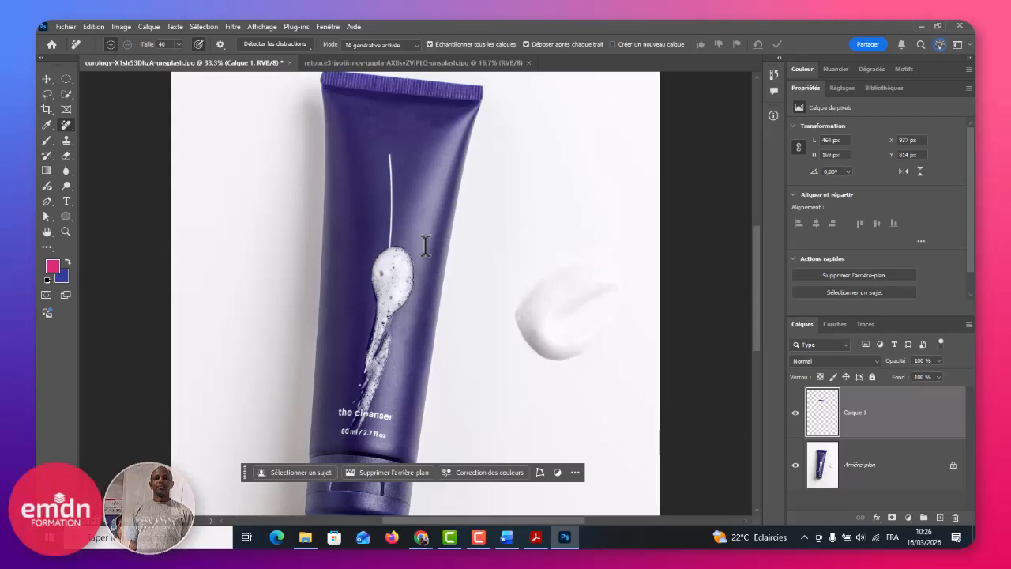
pyautogui.rightClick(67, 125)
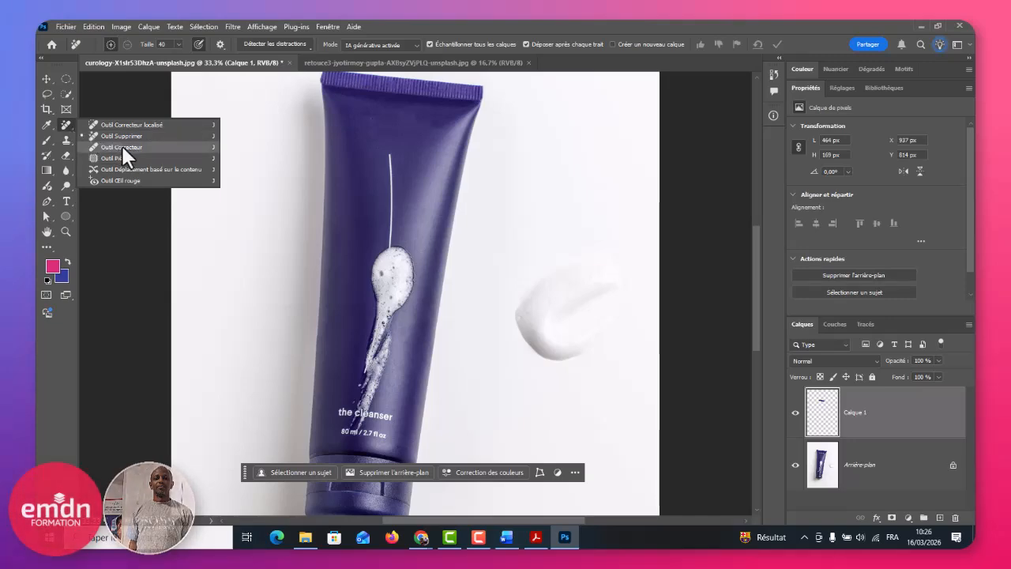
# Step: Go through the course PDF in Acrobat up to the section L'outil Tampon de duplication on page 14, and return to Photoshop
pyautogui.hotkey('alt', 'Tab')
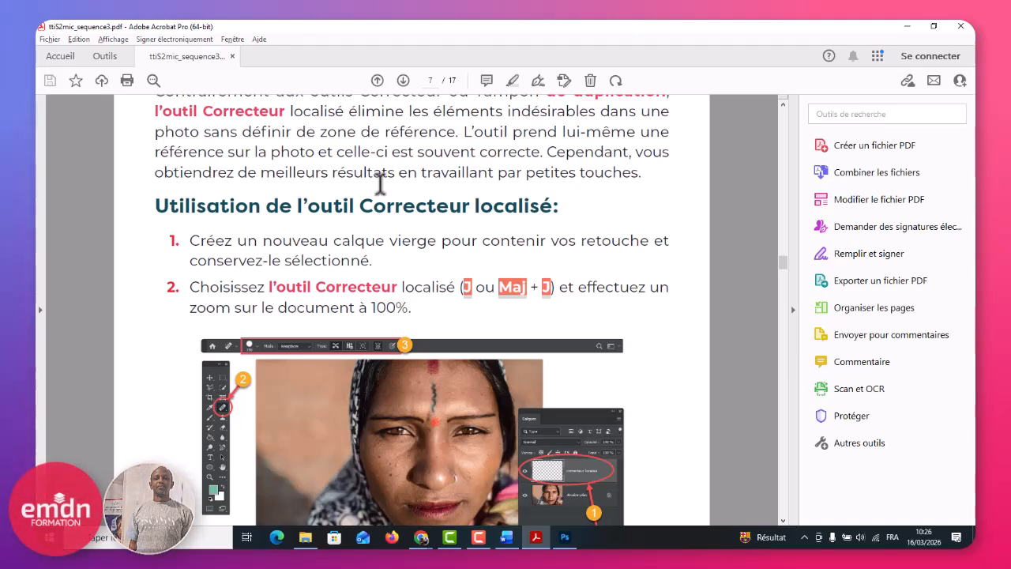
pyautogui.scroll(-10, 380, 183)
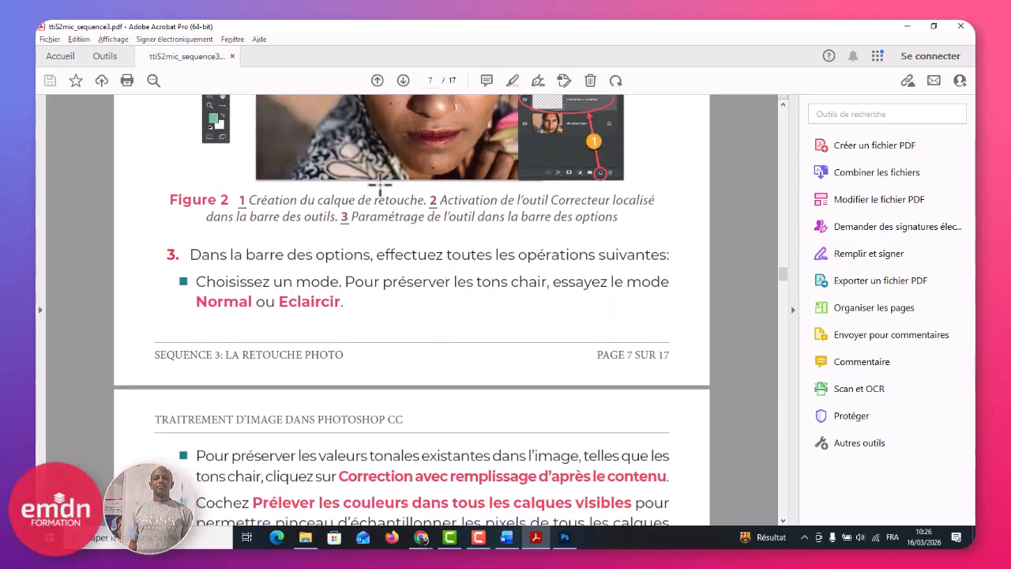
pyautogui.scroll(3, 379, 183)
pyautogui.scroll(-15, 379, 183)
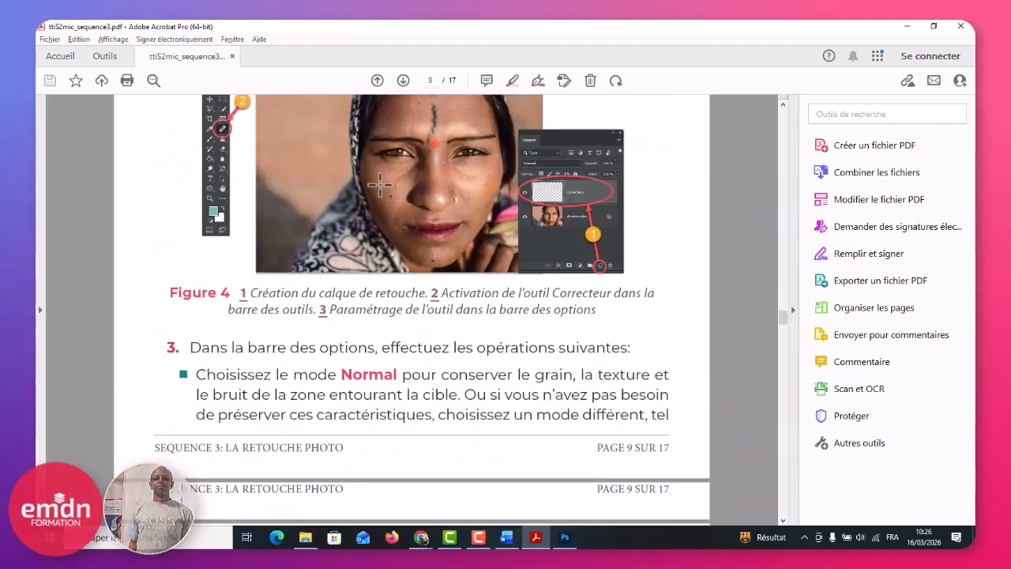
pyautogui.scroll(3, 379, 183)
pyautogui.scroll(-12, 379, 183)
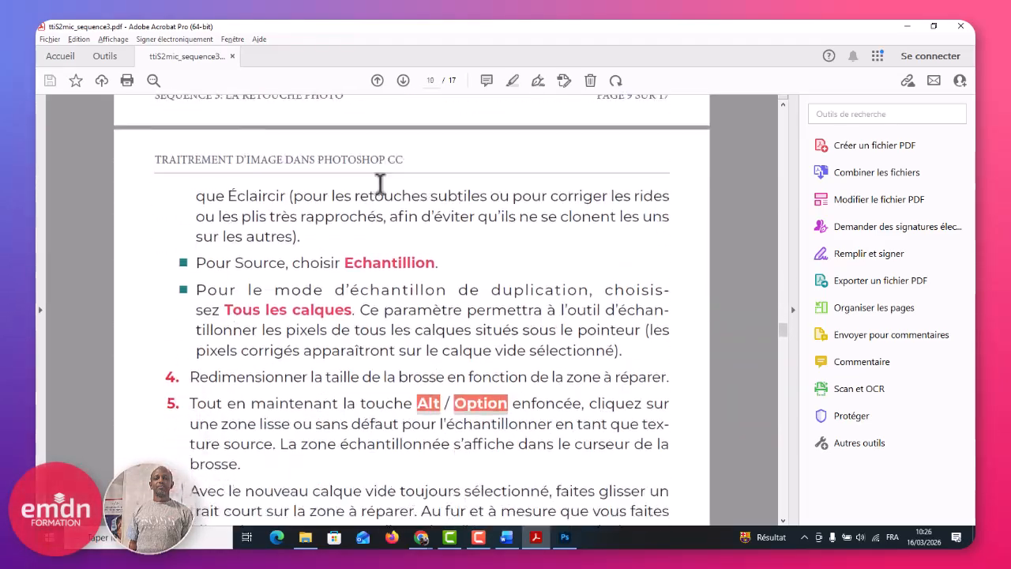
pyautogui.scroll(-15, 380, 183)
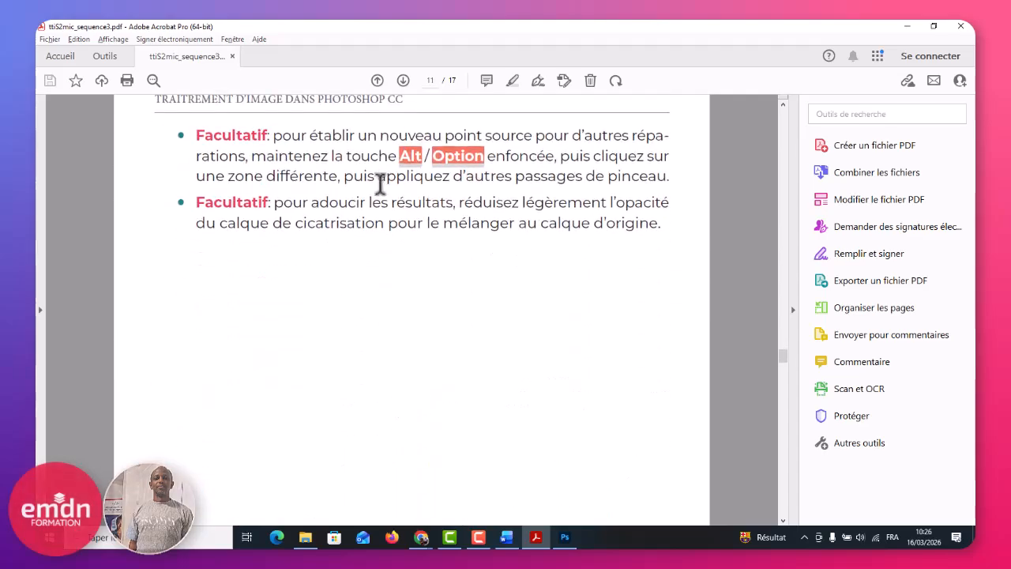
pyautogui.scroll(-15, 380, 183)
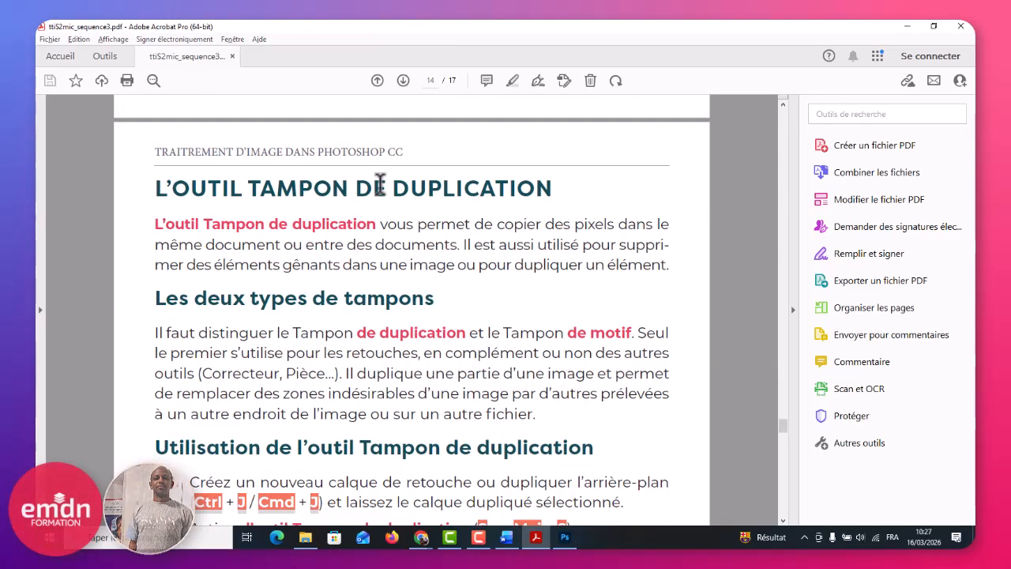
pyautogui.scroll(-2, 380, 183)
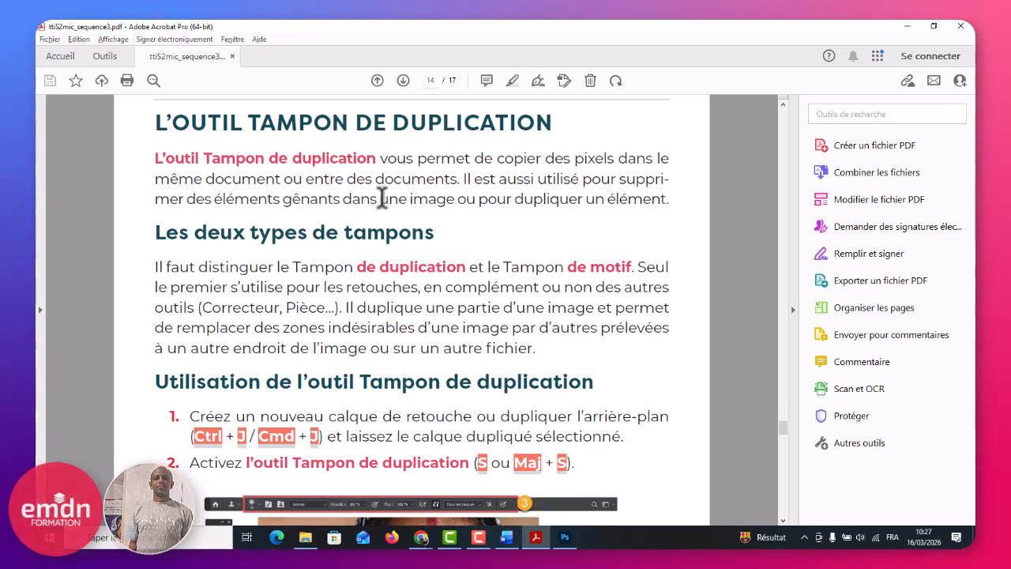
pyautogui.hotkey('alt', 'Tab')
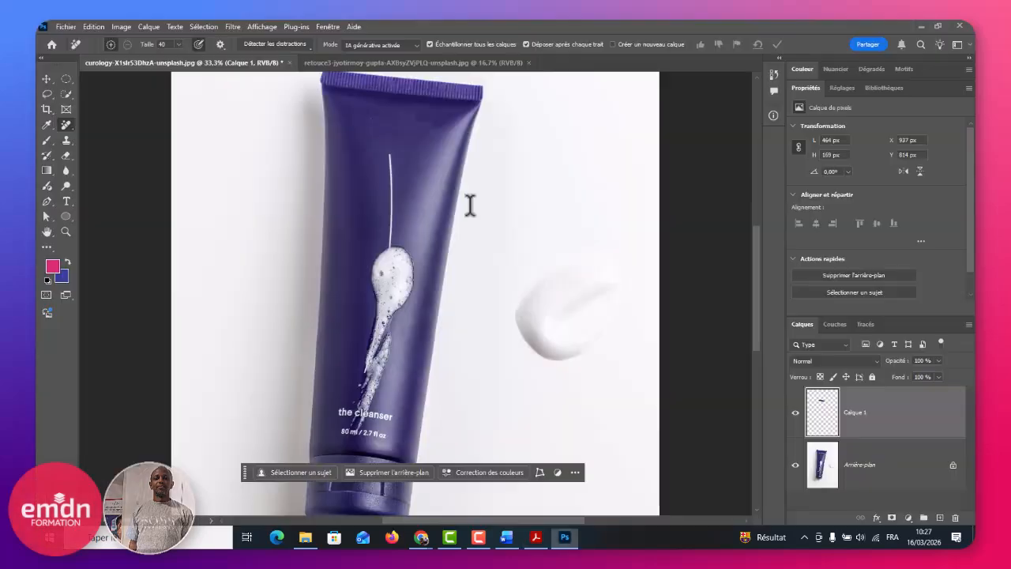
# Step: In the retouce3 portrait image, add an empty layer above Arrière-plan and name it TAMPON DE DUPLICATION
pyautogui.click(378, 65)
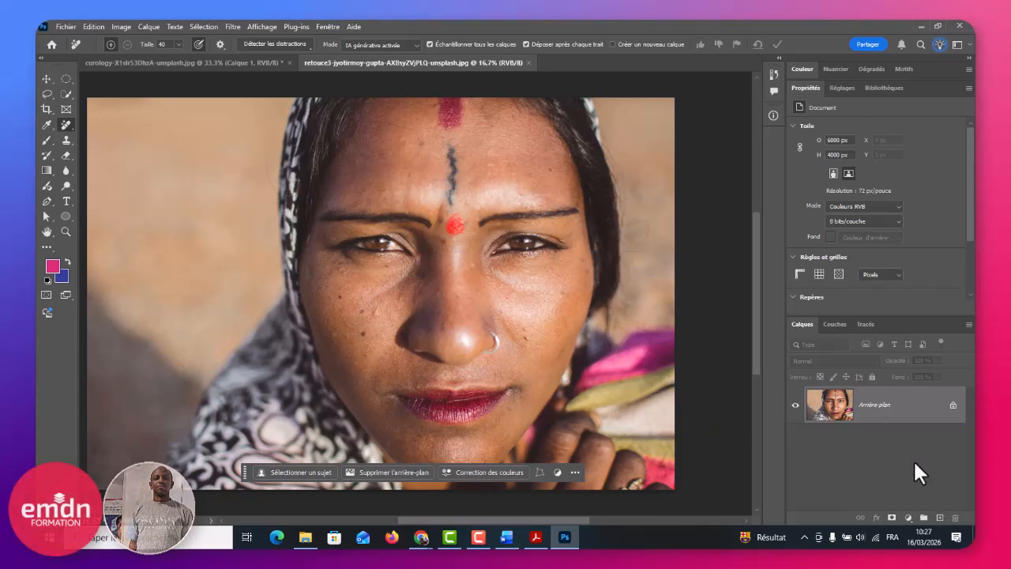
pyautogui.click(939, 518)
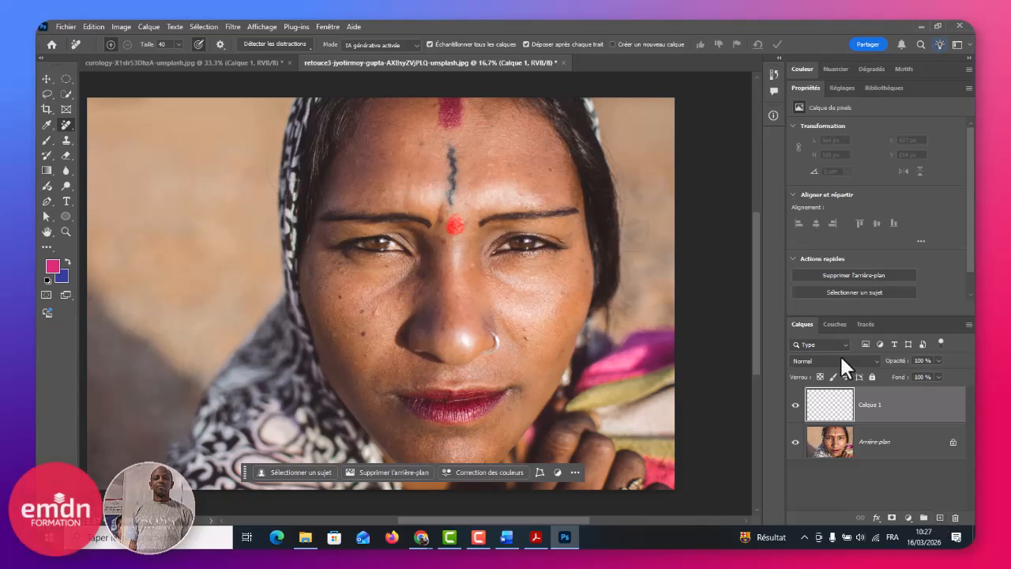
pyautogui.doubleClick(870, 406)
pyautogui.write('E DUPLICATION')
pyautogui.press('Return')
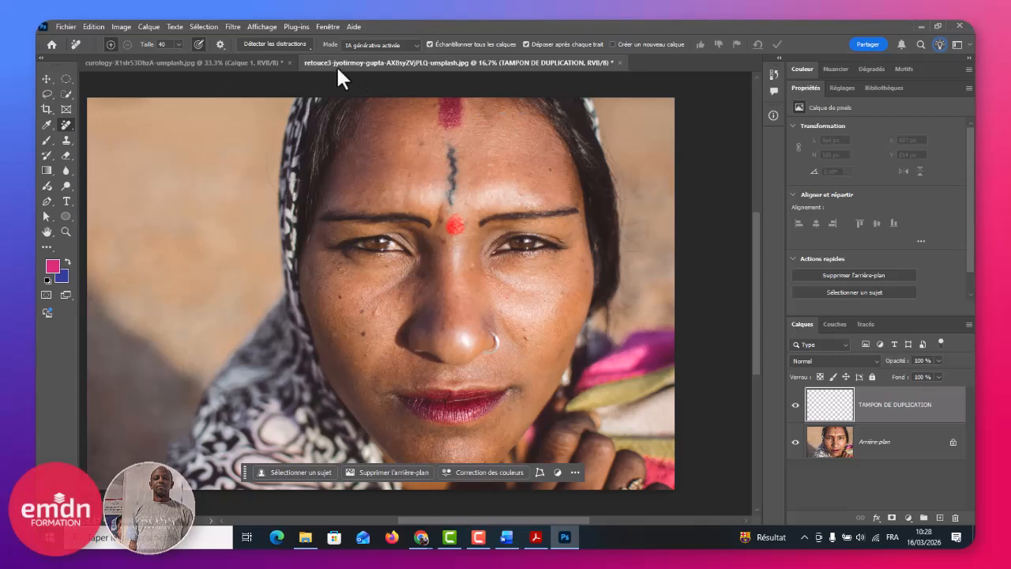
# Step: Activate Outil Tampon de duplication and set its brush hardness (Dureté) to 100 %
pyautogui.click(64, 137)
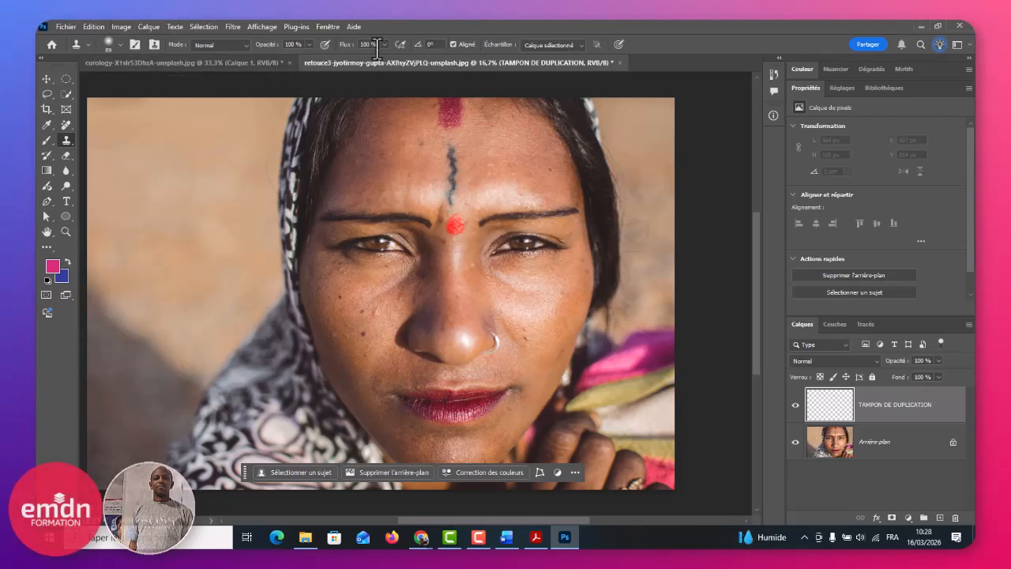
pyautogui.rightClick(232, 164)
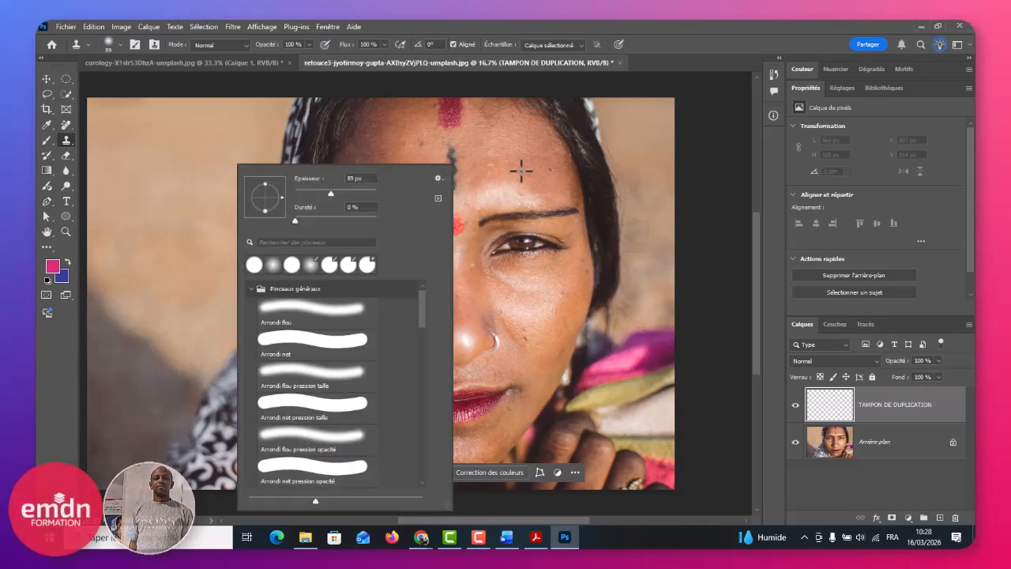
pyautogui.rightClick(520, 171)
pyautogui.rightClick(355, 141)
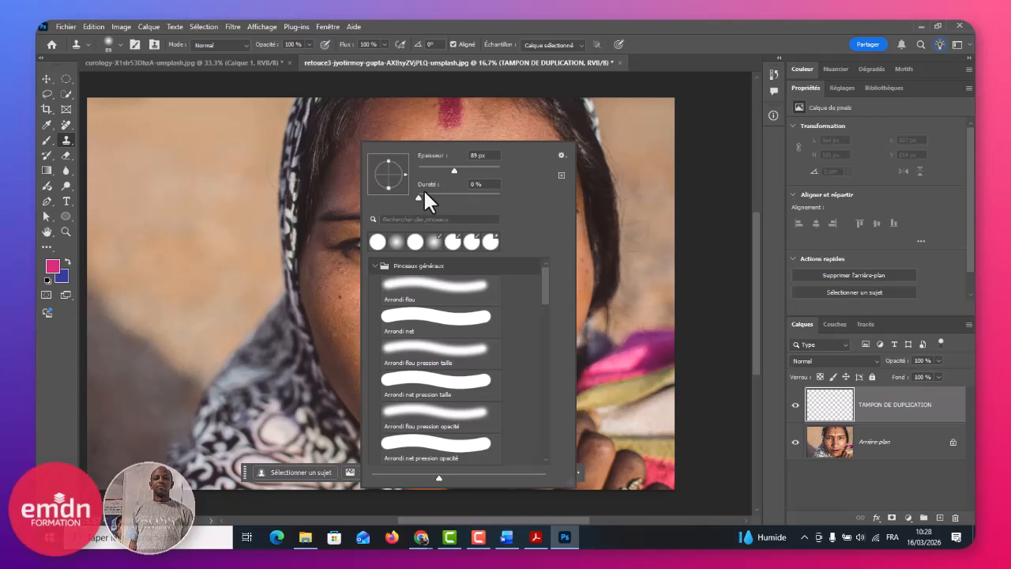
pyautogui.moveTo(420, 195); pyautogui.dragTo(541, 207)
pyautogui.press('Return')
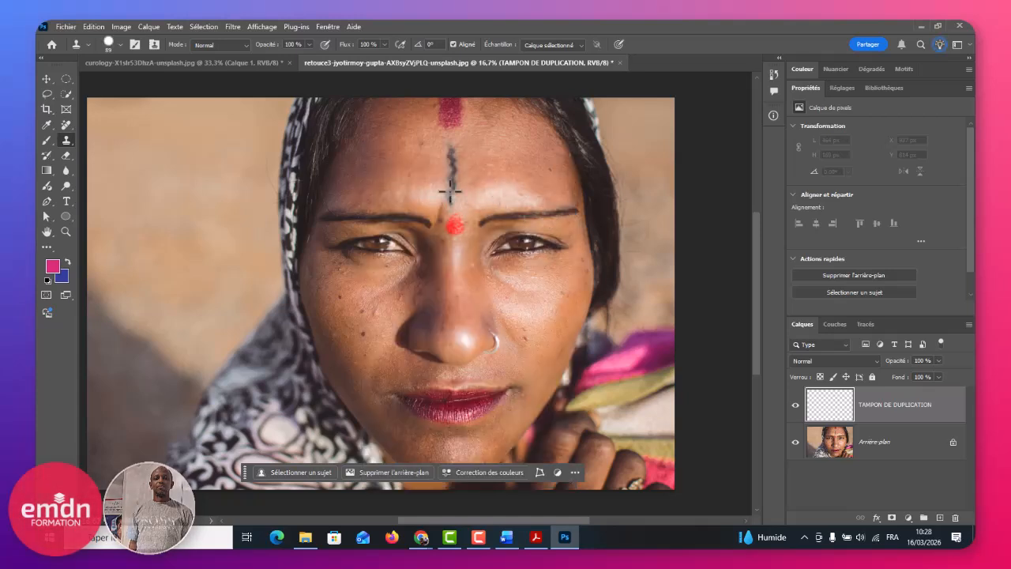
# Step: Review the stamp's brush settings, and try to clone on the forehead without defining a source point
pyautogui.click(118, 43)
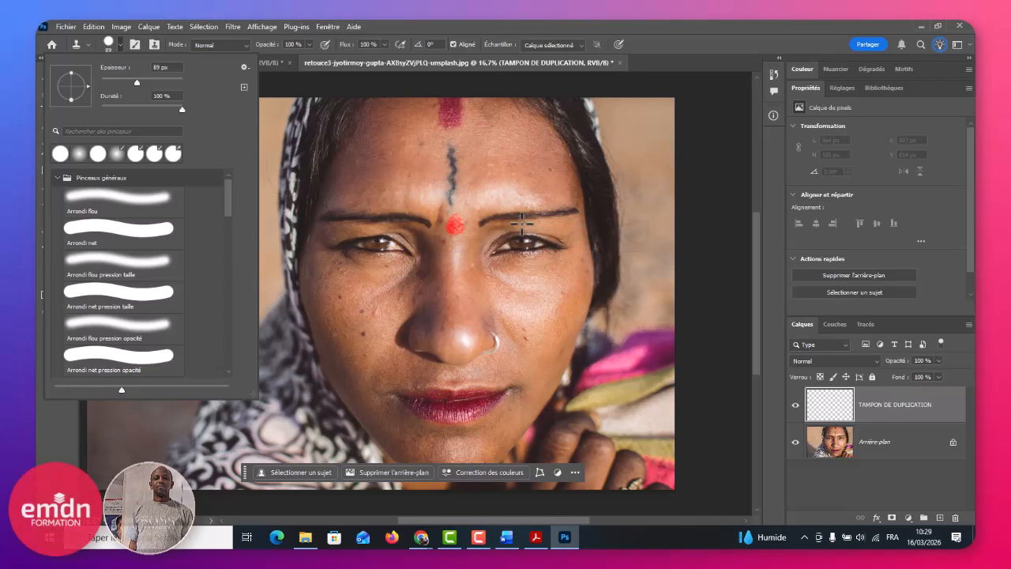
pyautogui.rightClick(521, 224)
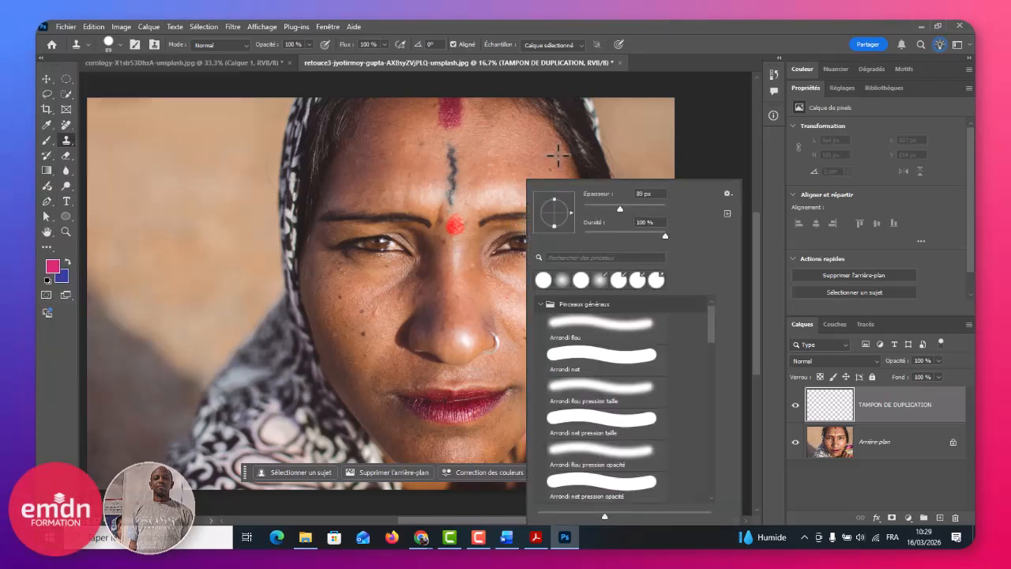
pyautogui.click(542, 160)
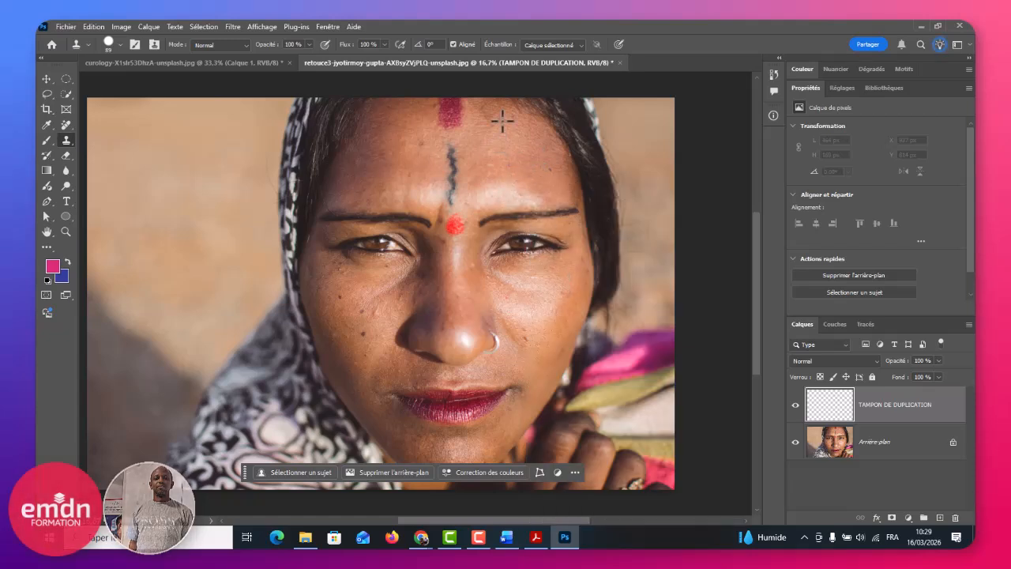
pyautogui.click(515, 166)
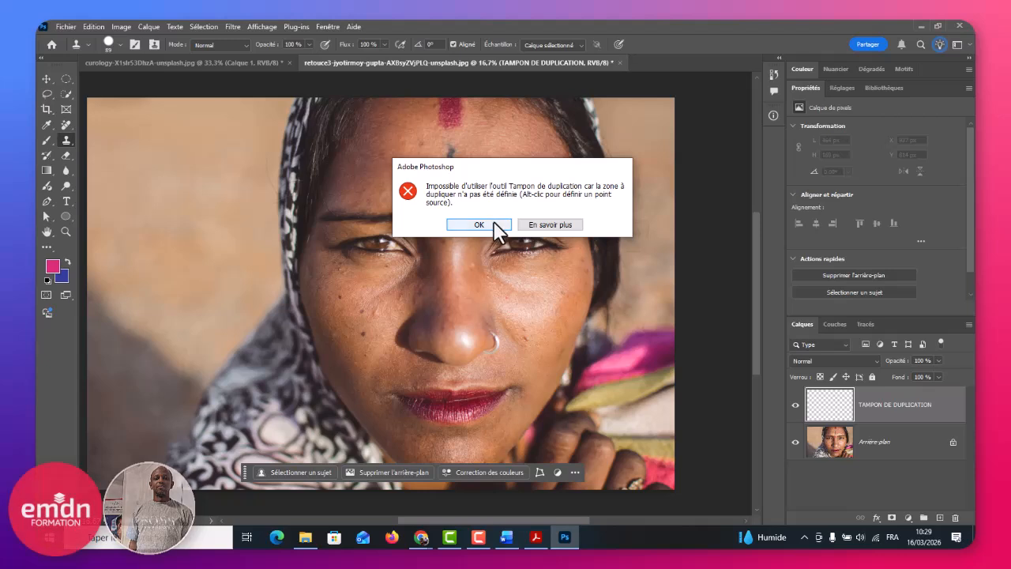
pyautogui.click(493, 224)
# Step: Set the stamp's brush size (Epaisseur) to 89 px
pyautogui.rightClick(493, 152)
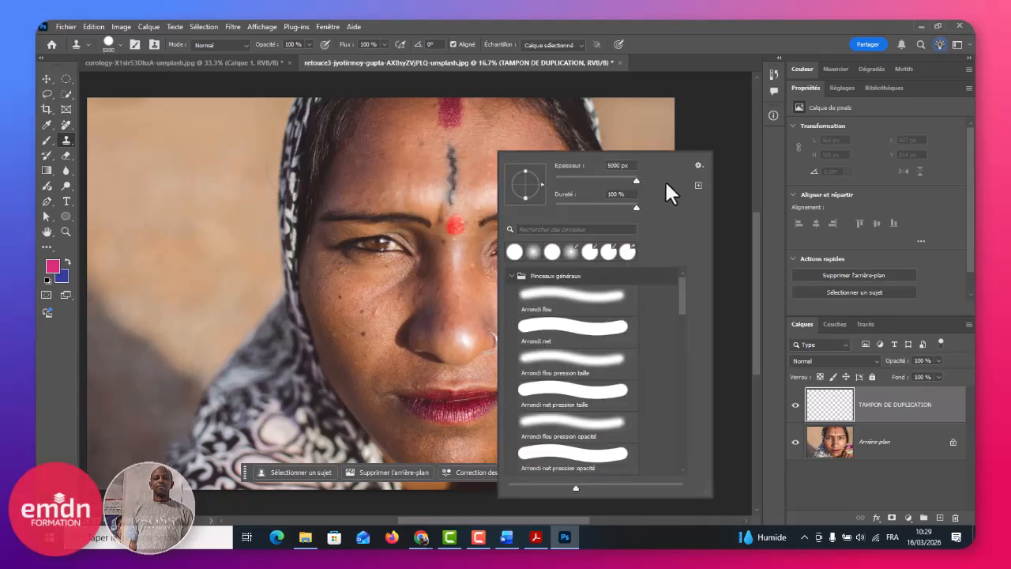
pyautogui.write('89')
pyautogui.press('Return')
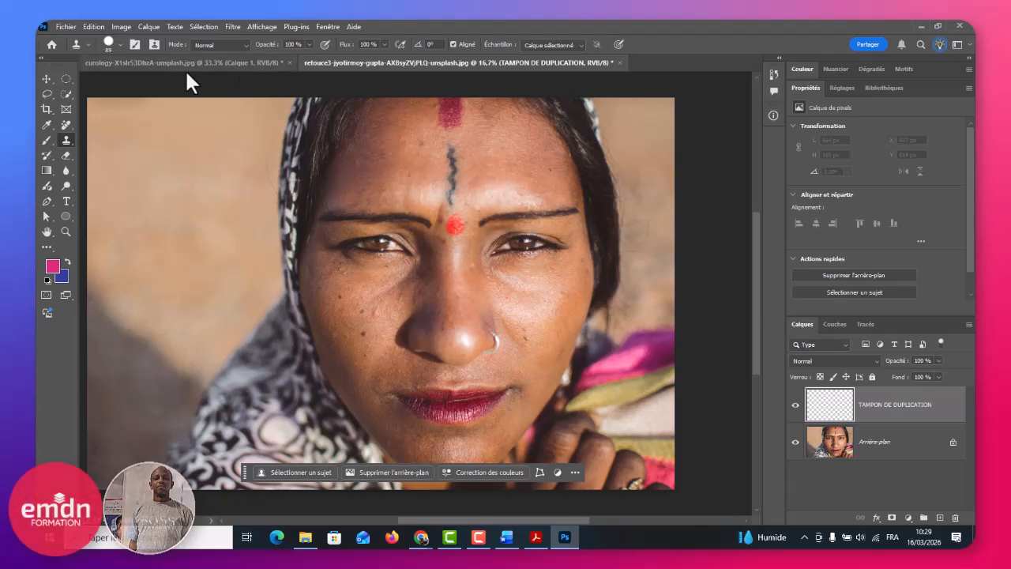
# Step: Enlarge the stamp's brush to about 900 px, and step it back to 400 px with 0 % hardness
pyautogui.rightClick(490, 172)
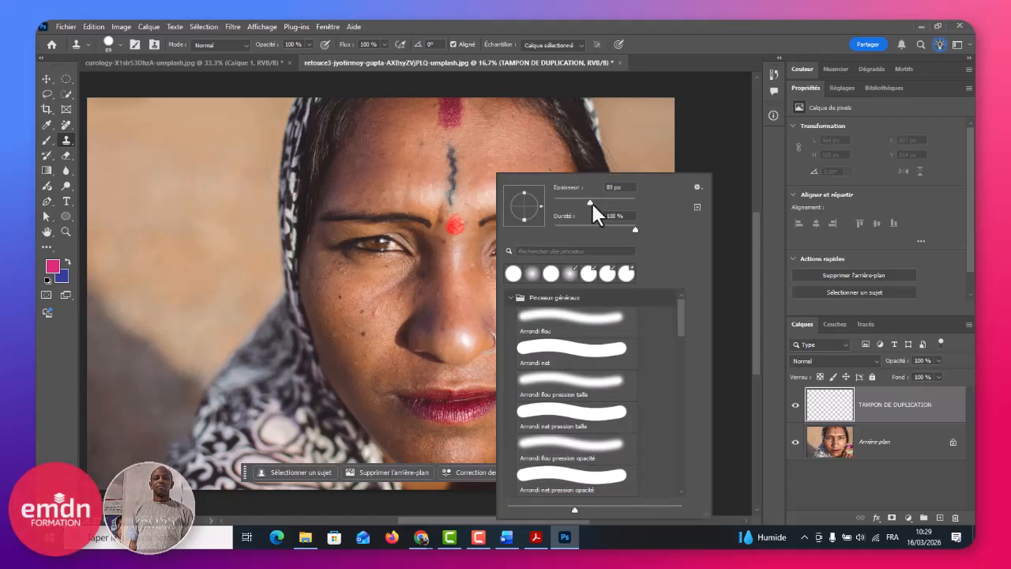
pyautogui.moveTo(590, 199)
pyautogui.mouseDown()
pyautogui.moveTo(609, 201)
pyautogui.moveTo(427, 140)
pyautogui.mouseUp()
pyautogui.moveTo(590, 205); pyautogui.dragTo(607, 200)
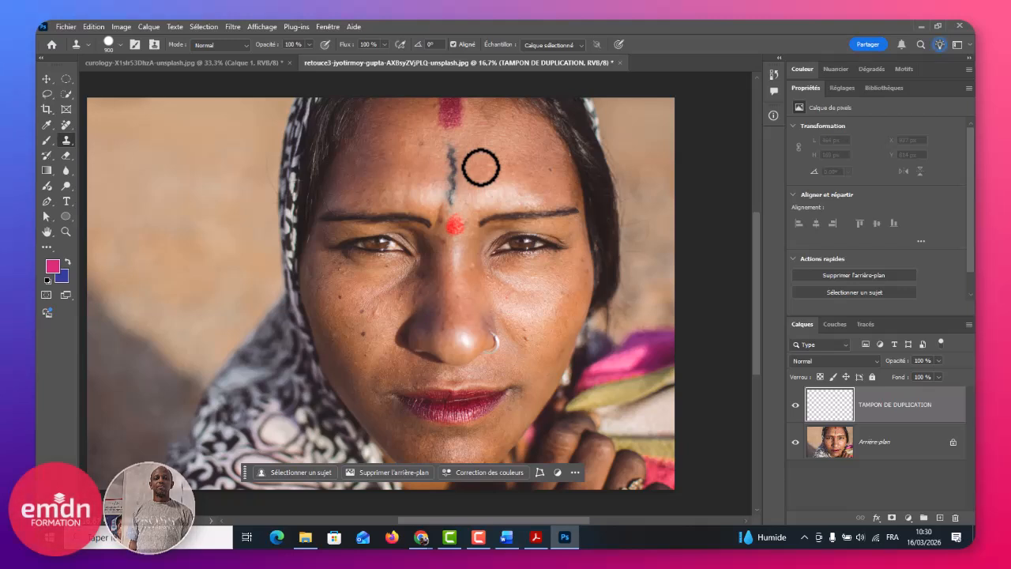
pyautogui.press(']')
pyautogui.press(']')
pyautogui.press('[')
pyautogui.press('[')
pyautogui.press('[')
pyautogui.press('[')
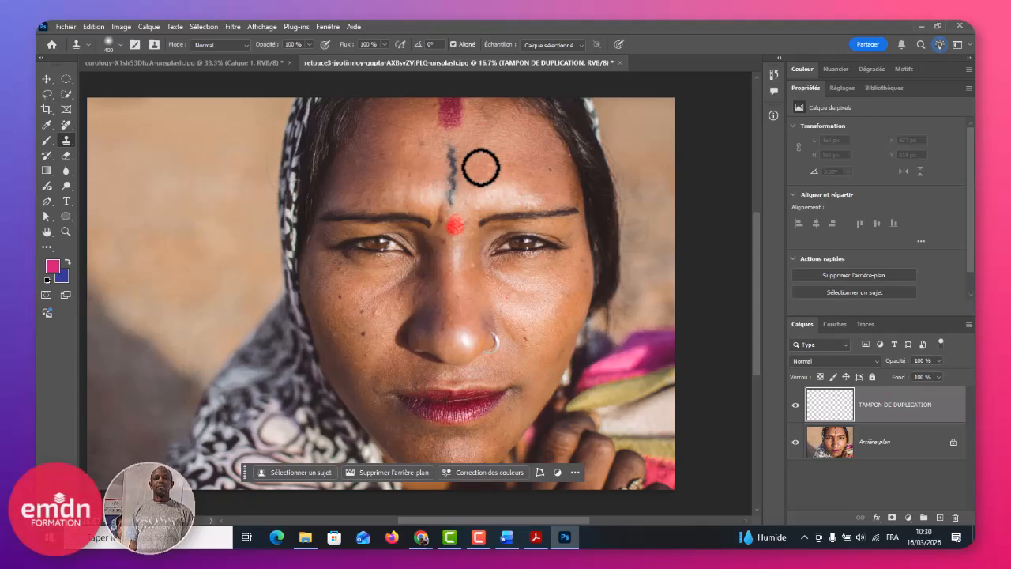
# Step: Reactivate Outil Tampon de duplication and set its brush hardness (Dureté) to 100 %
pyautogui.press('m')
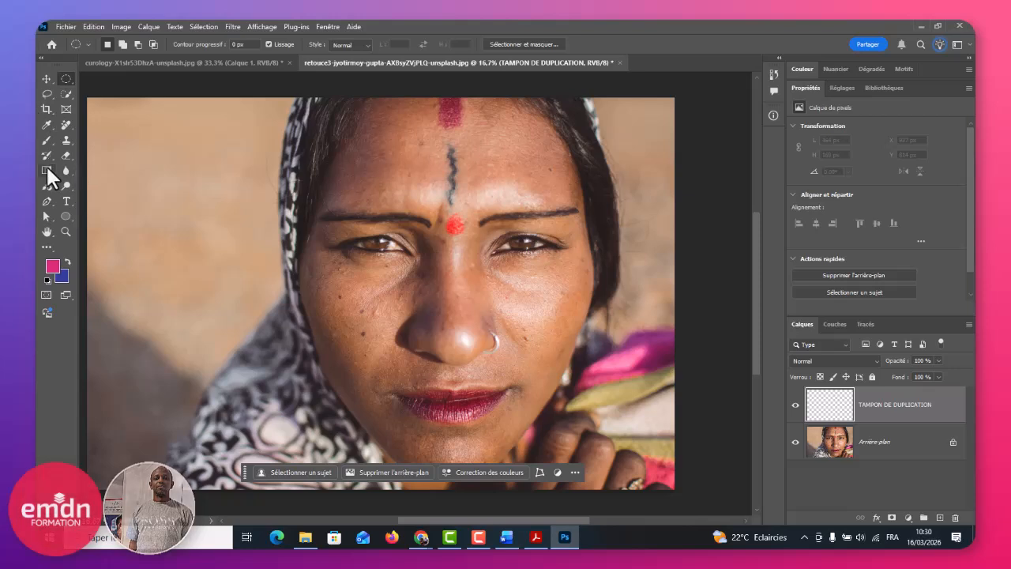
pyautogui.click(62, 139)
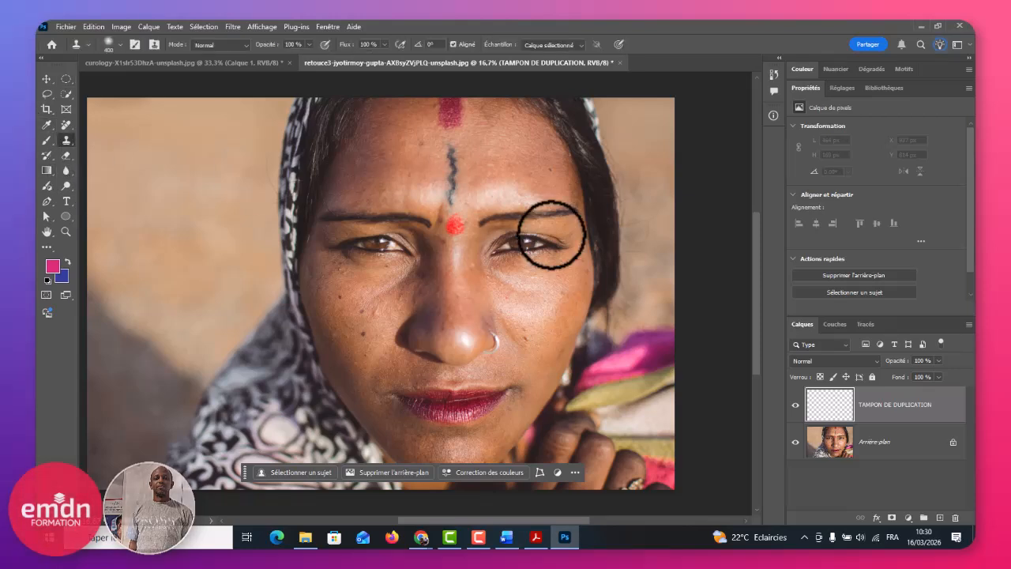
pyautogui.click(119, 43)
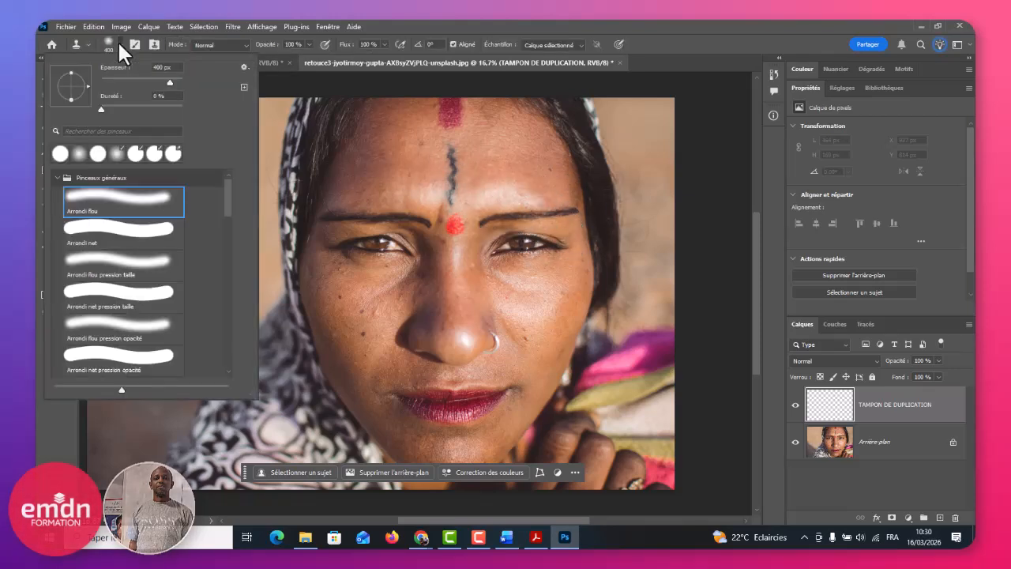
pyautogui.moveTo(100, 108); pyautogui.dragTo(239, 129)
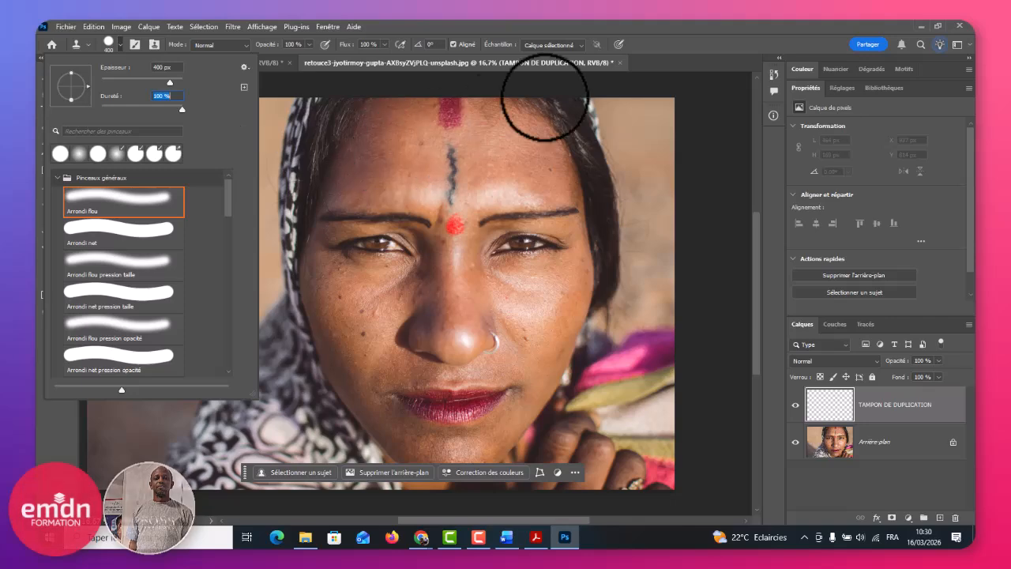
pyautogui.click(624, 75)
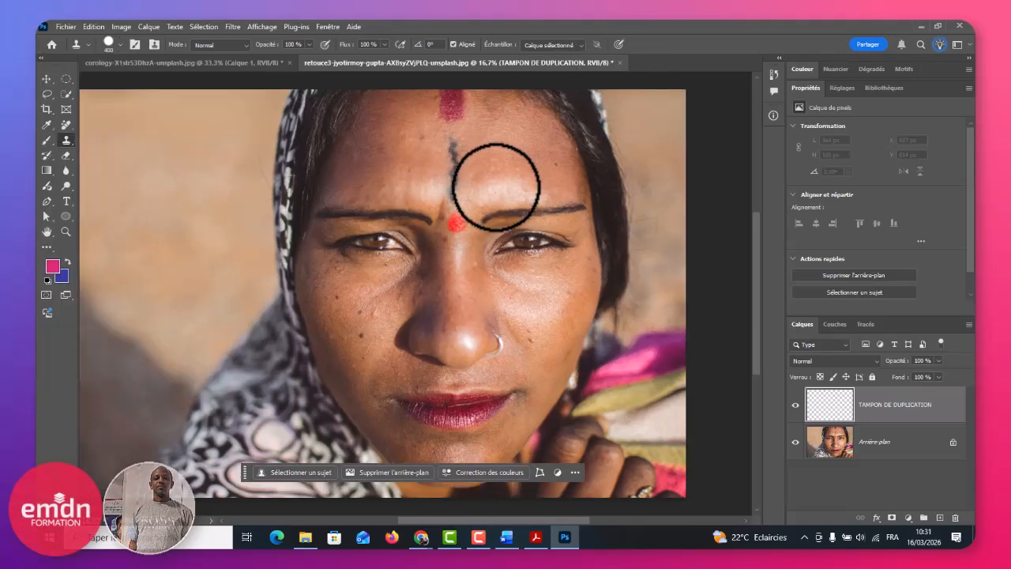
# Step: Reduce the stamp's brush size to 150 px to suit the dark line on the forehead
pyautogui.scroll(2, 496, 186)
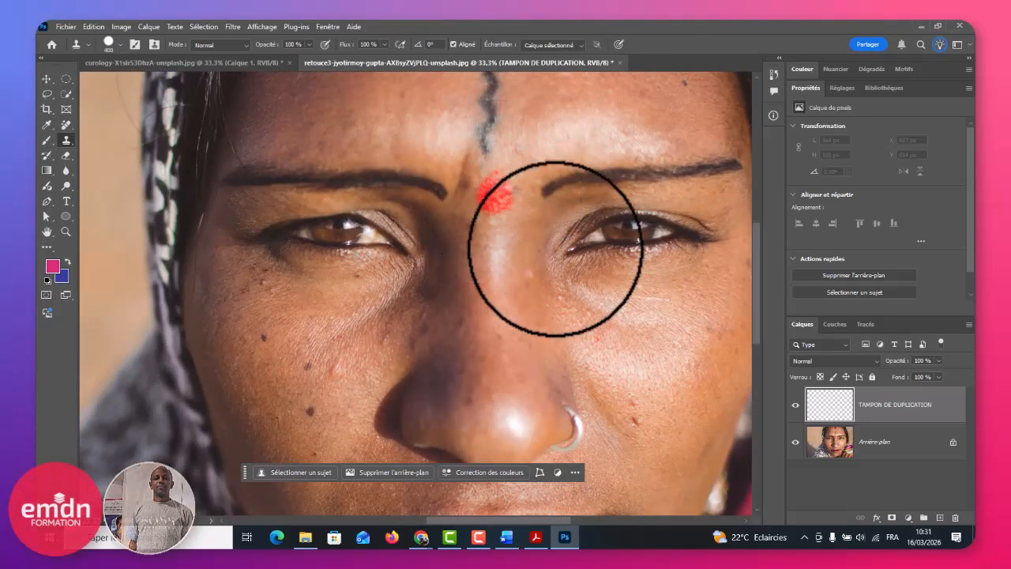
pyautogui.moveTo(756, 255); pyautogui.dragTo(745, 225)
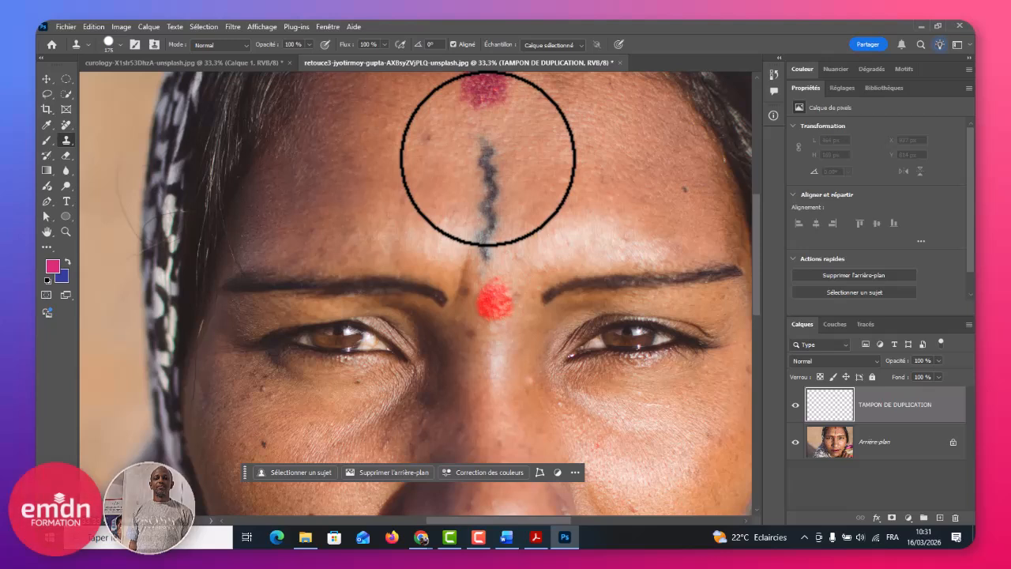
pyautogui.press('[')
pyautogui.press('[')
pyautogui.press('[')
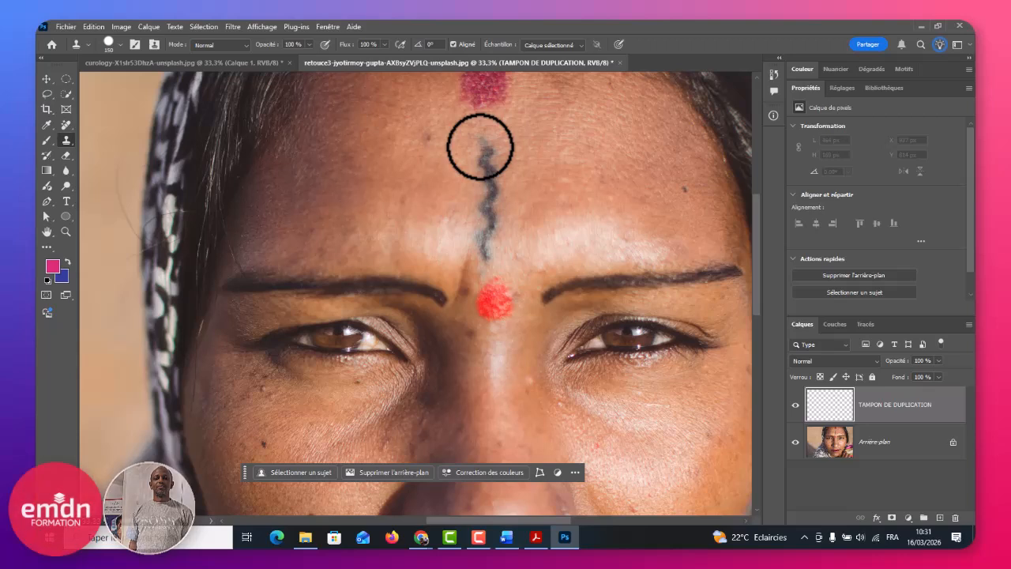
# Step: Try to clone over the dark forehead line, first without a source point and again with one defined near the hairline
pyautogui.click(483, 147)
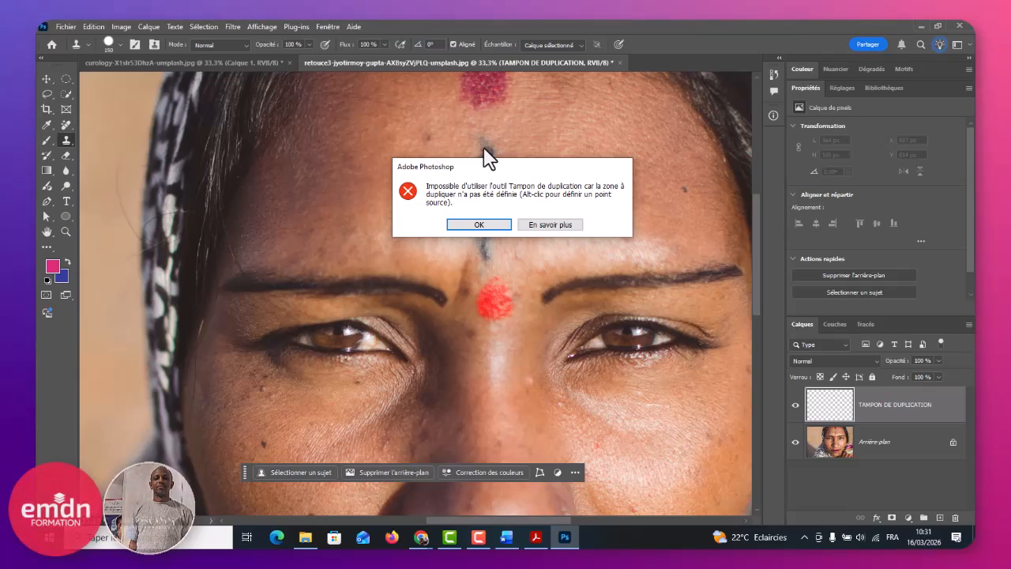
pyautogui.click(479, 225)
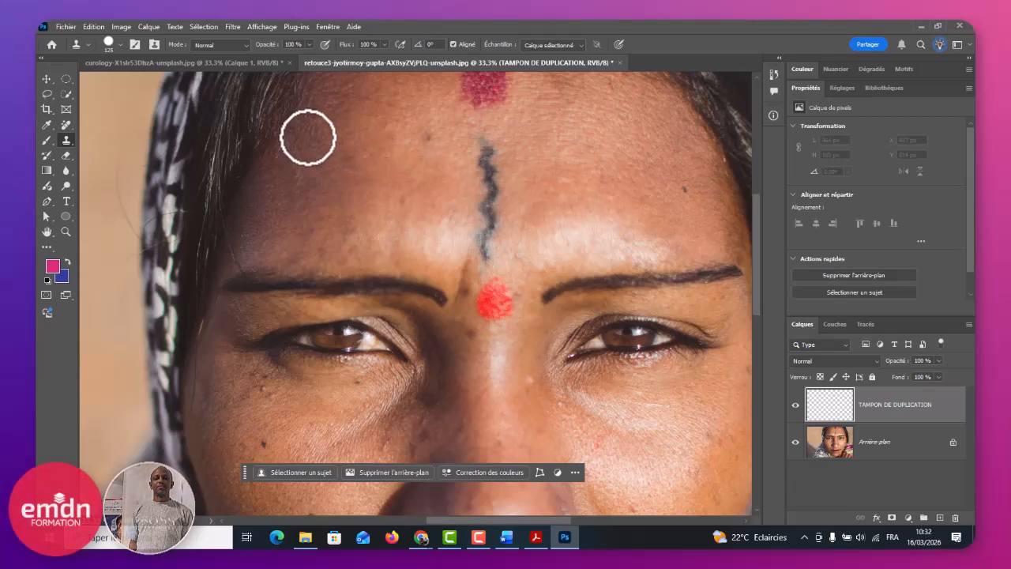
pyautogui.press('alt')
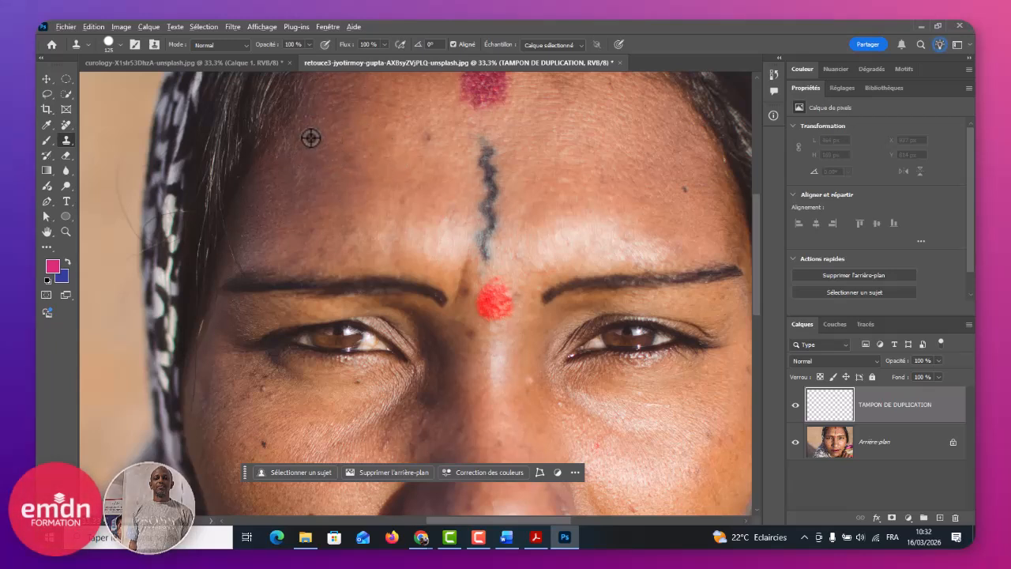
pyautogui.keyDown('alt'); pyautogui.click(310, 138); pyautogui.keyUp('alt')
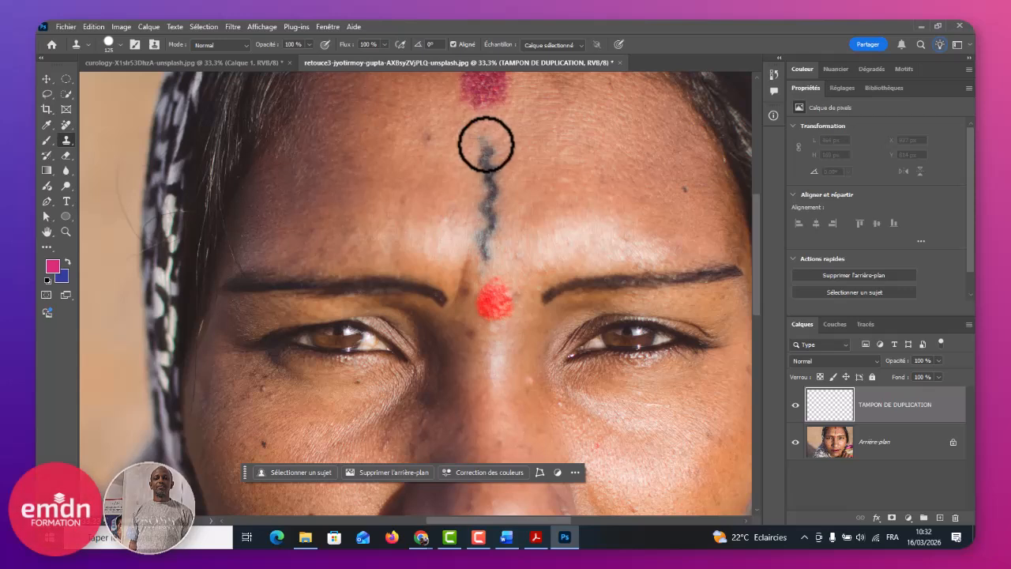
pyautogui.moveTo(486, 145); pyautogui.dragTo(489, 251)
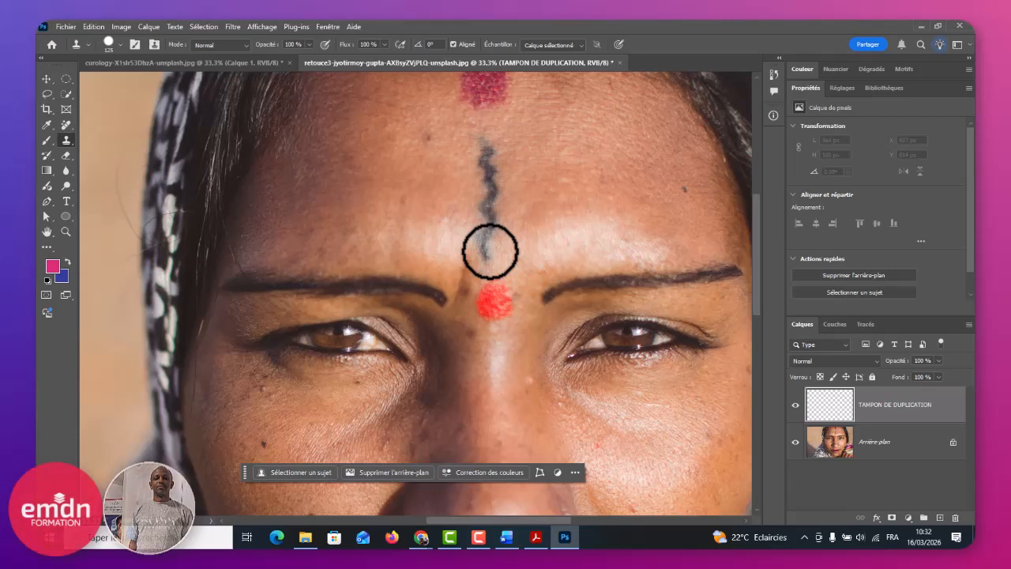
# Step: Set the stamp's sampling (Échantillon) to Tous les calques
pyautogui.click(557, 43)
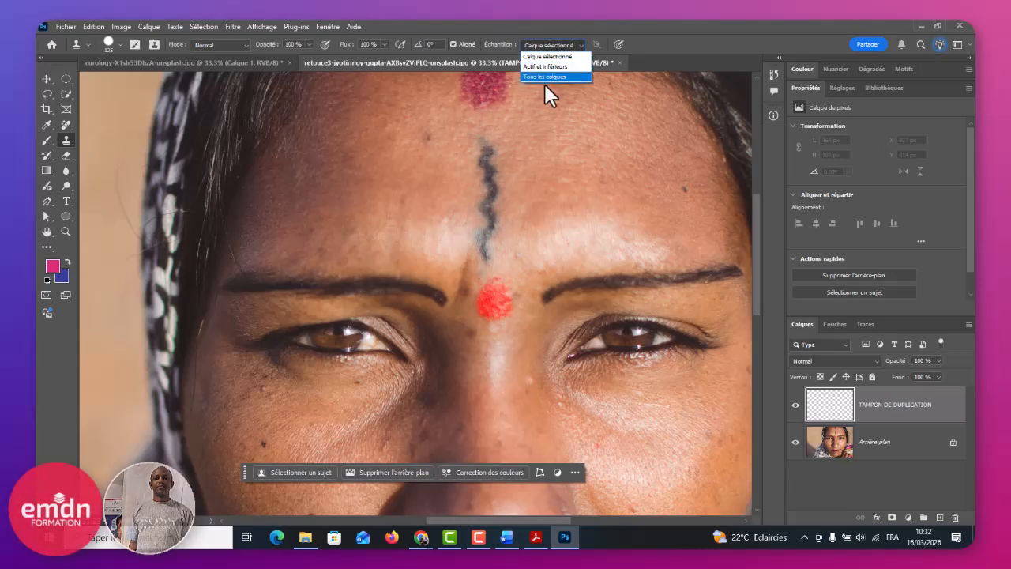
pyautogui.click(551, 76)
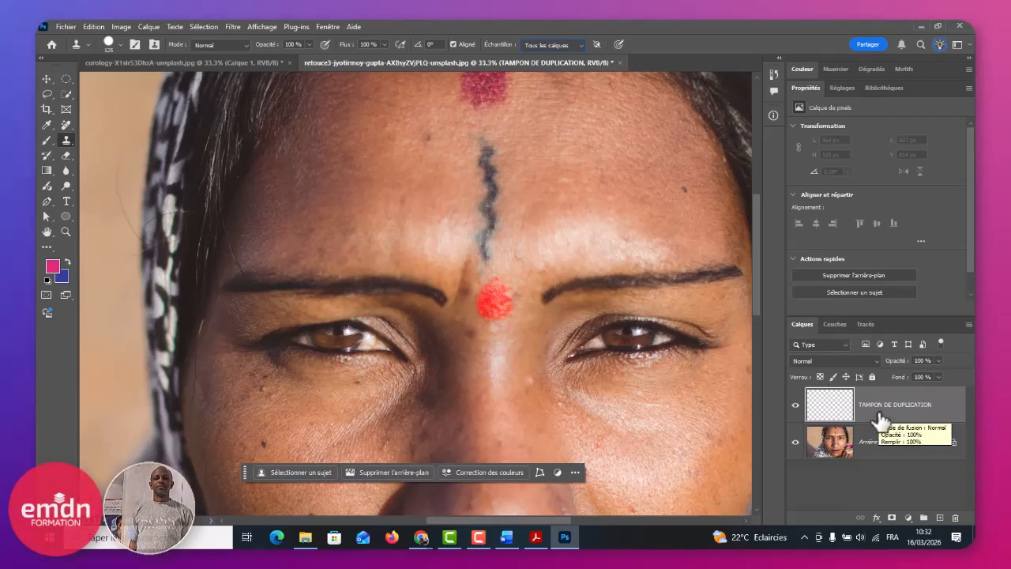
# Step: Try cloning the shaded skin near the hairline over the dark forehead line, and undo the stroke
pyautogui.keyDown('alt'); pyautogui.click(309, 142); pyautogui.keyUp('alt')
pyautogui.moveTo(479, 151)
pyautogui.mouseDown()
pyautogui.moveTo(494, 188)
pyautogui.moveTo(487, 246)
pyautogui.mouseUp()
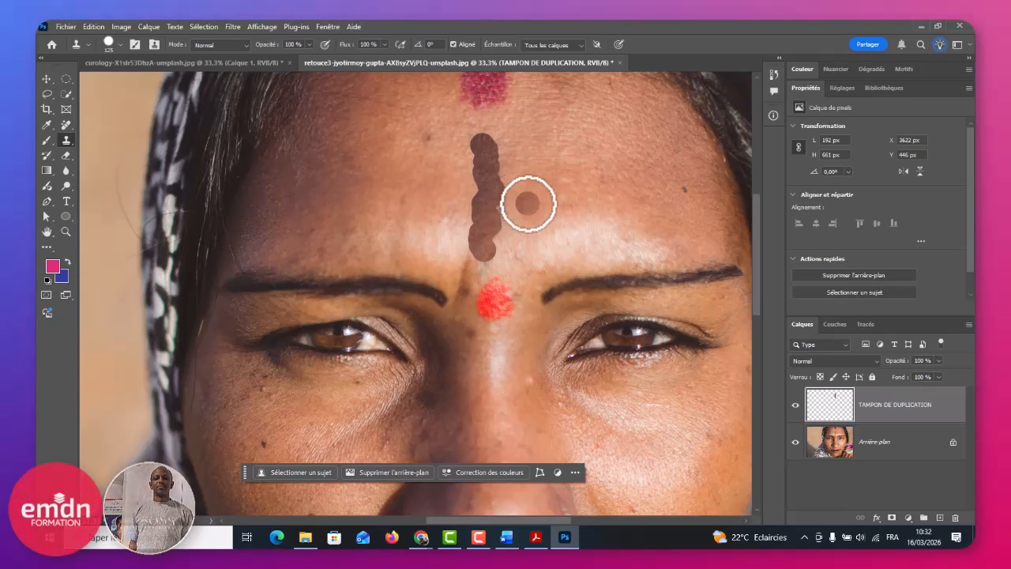
pyautogui.hotkey('ctrl', 'z')
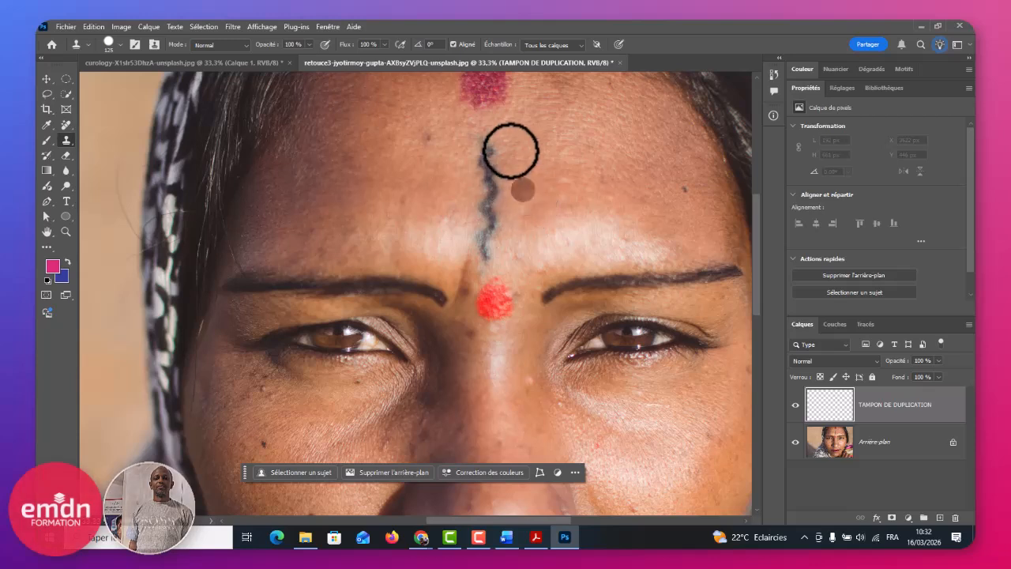
# Step: Clone nearby forehead skin over the dark line with the hard-edged brush, and inspect the stroke's edges up close
pyautogui.press('alt')
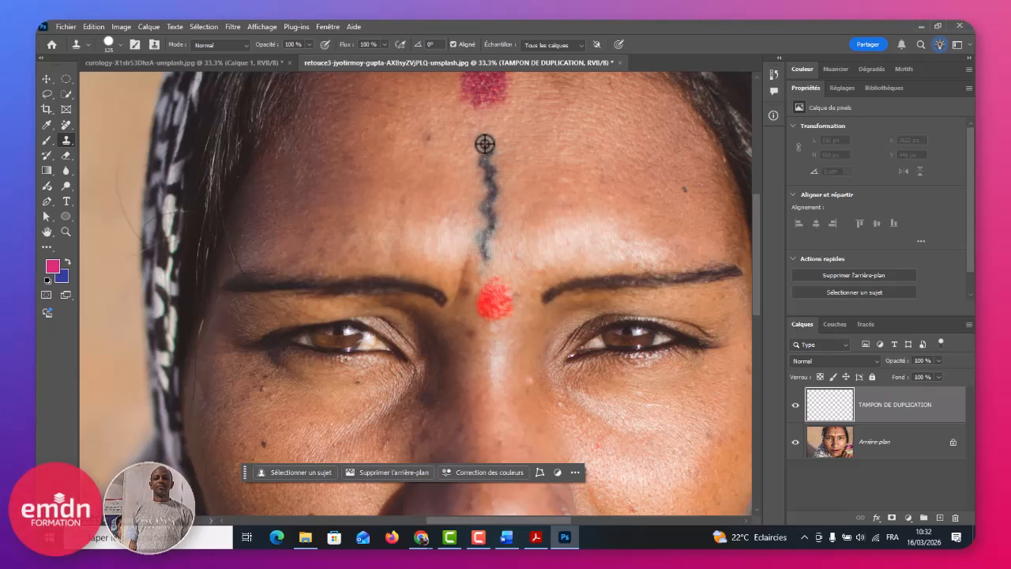
pyautogui.moveTo(493, 169); pyautogui.dragTo(490, 252)
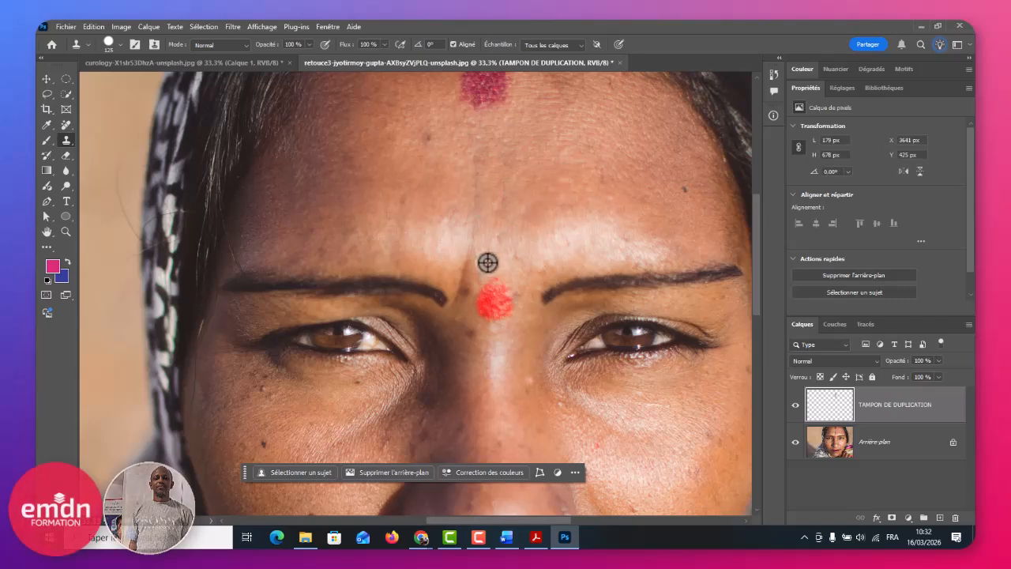
pyautogui.click(535, 237)
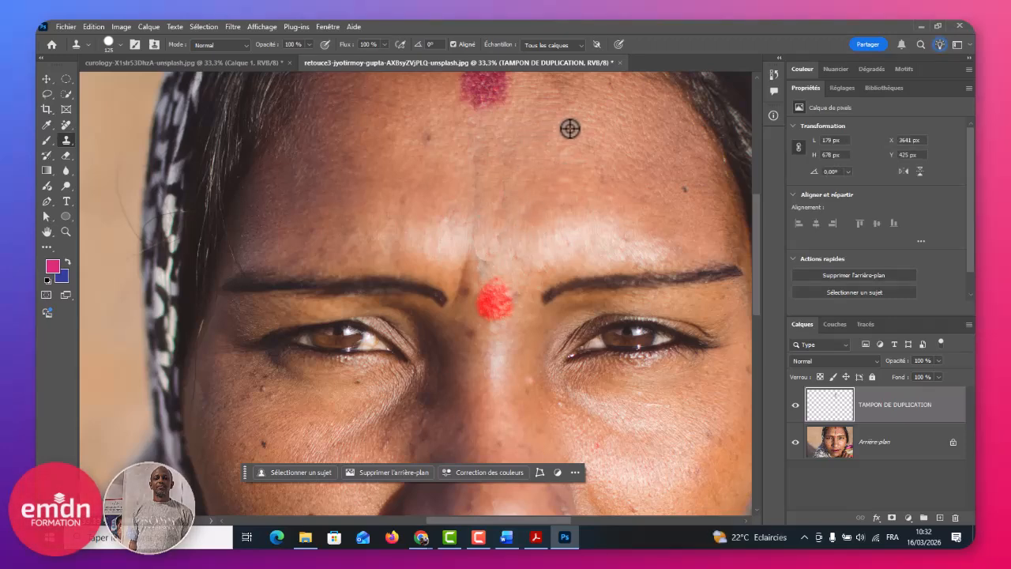
pyautogui.hotkey('ctrl', '+')
pyautogui.hotkey('ctrl', '+')
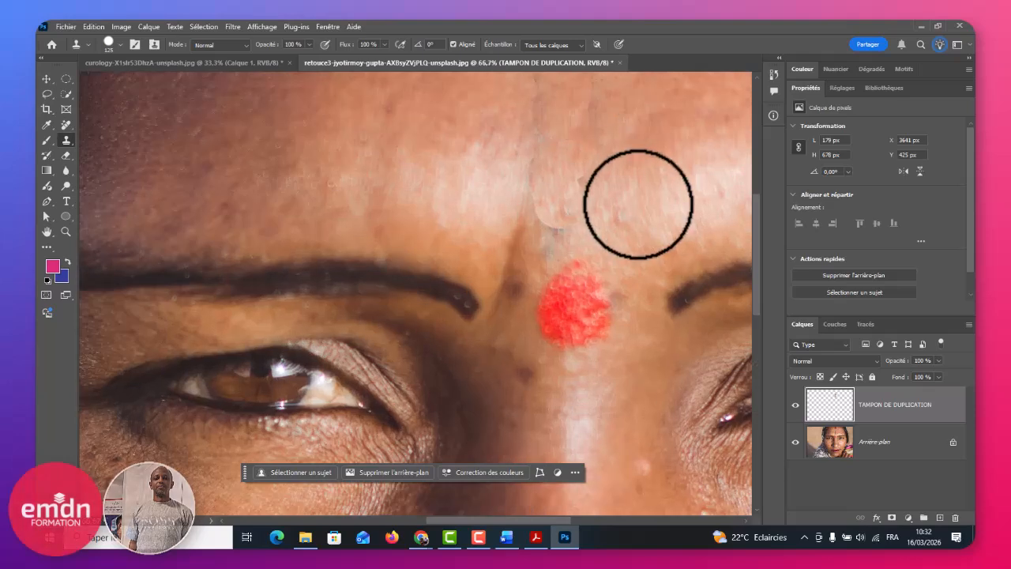
pyautogui.scroll(5, 638, 204)
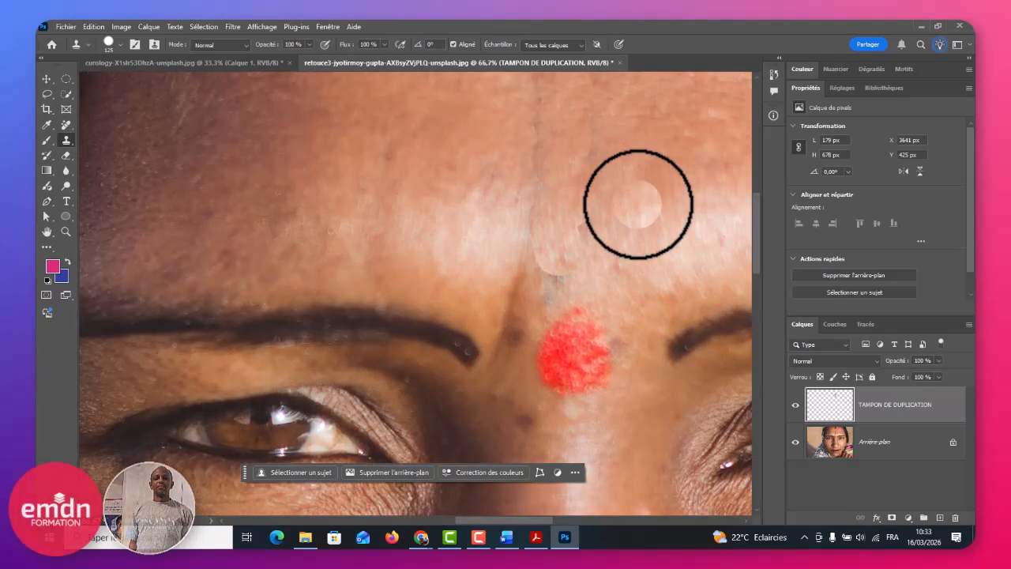
pyautogui.scroll(2, 638, 204)
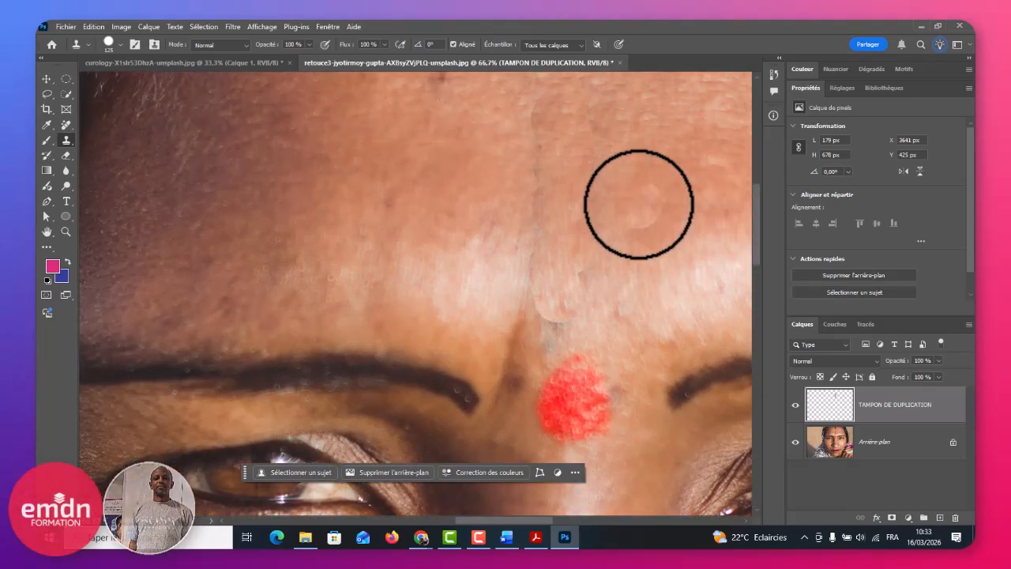
# Step: Lower the stamp's brush hardness to its minimum for a soft edge, keeping the size at 125 px
pyautogui.rightClick(601, 171)
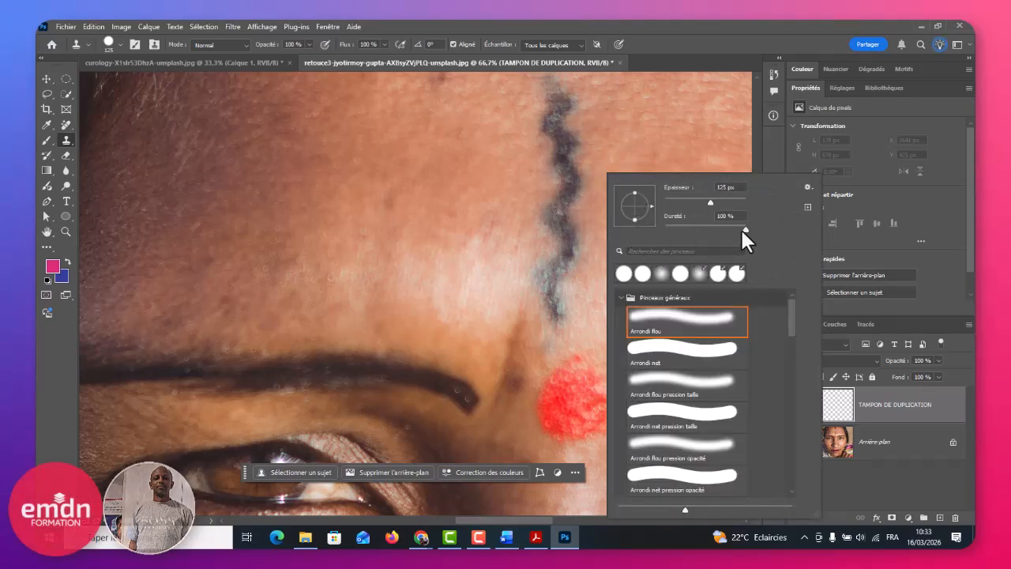
pyautogui.moveTo(745, 229); pyautogui.dragTo(628, 218)
pyautogui.press('Return')
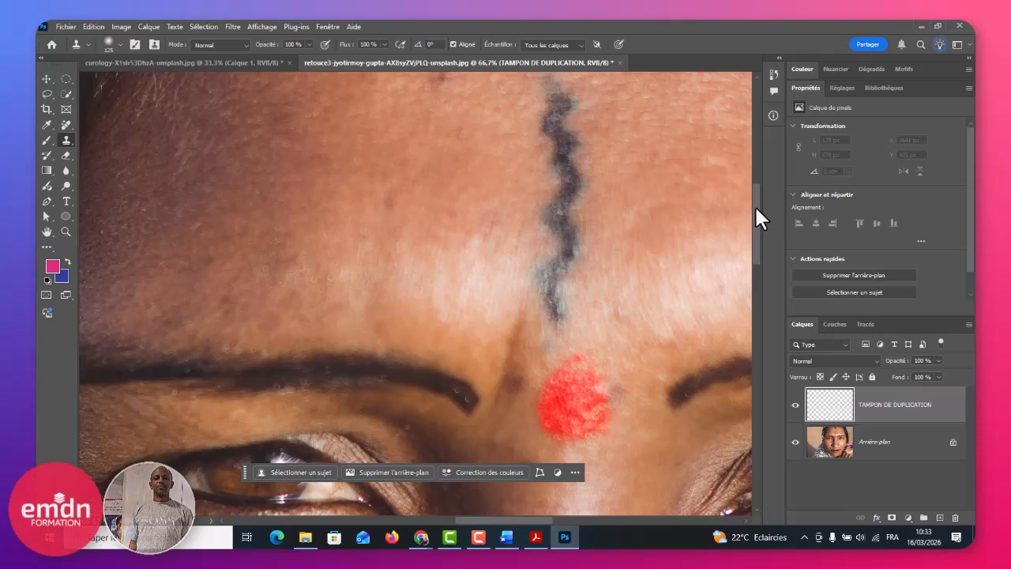
# Step: Define a source on clean skin beside the dark forehead line, clone over the whole line and blend the leftover traces
pyautogui.moveTo(754, 204); pyautogui.dragTo(749, 198)
pyautogui.press('alt')
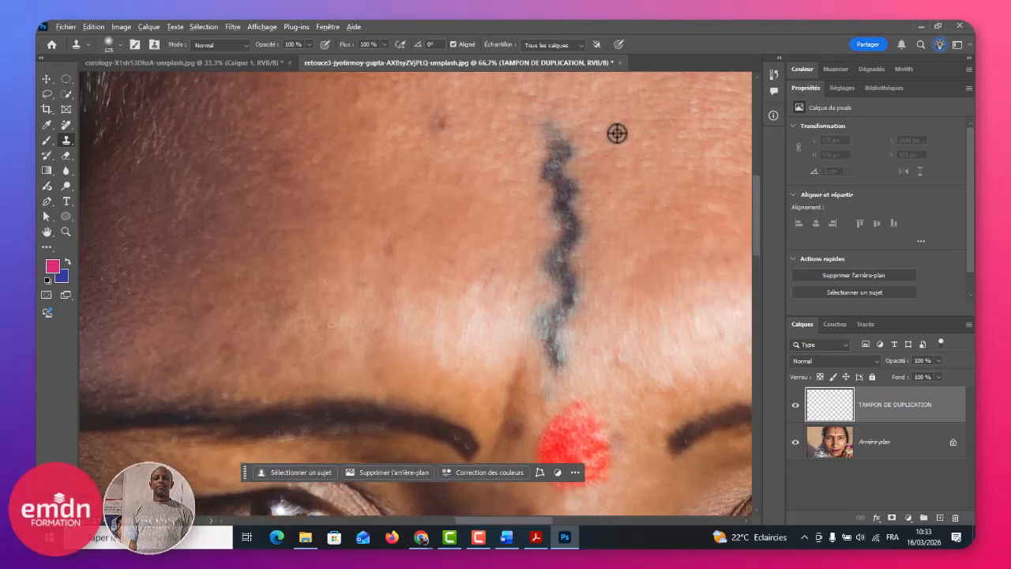
pyautogui.keyDown('alt'); pyautogui.click(613, 131); pyautogui.keyUp('alt')
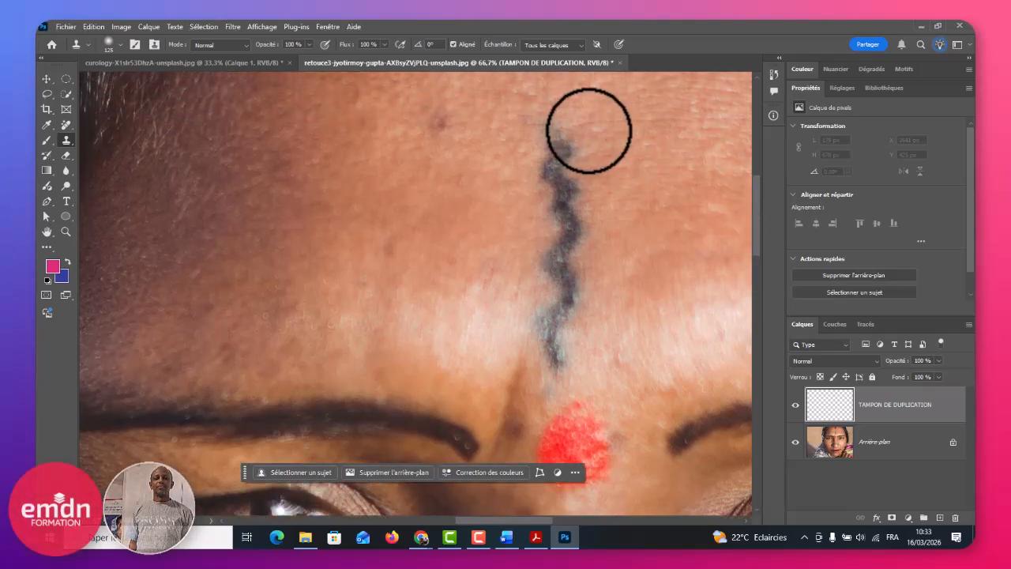
pyautogui.moveTo(563, 153)
pyautogui.mouseDown()
pyautogui.moveTo(568, 194)
pyautogui.moveTo(549, 194)
pyautogui.moveTo(577, 214)
pyautogui.moveTo(560, 253)
pyautogui.moveTo(566, 305)
pyautogui.moveTo(545, 311)
pyautogui.moveTo(557, 340)
pyautogui.moveTo(550, 356)
pyautogui.mouseUp()
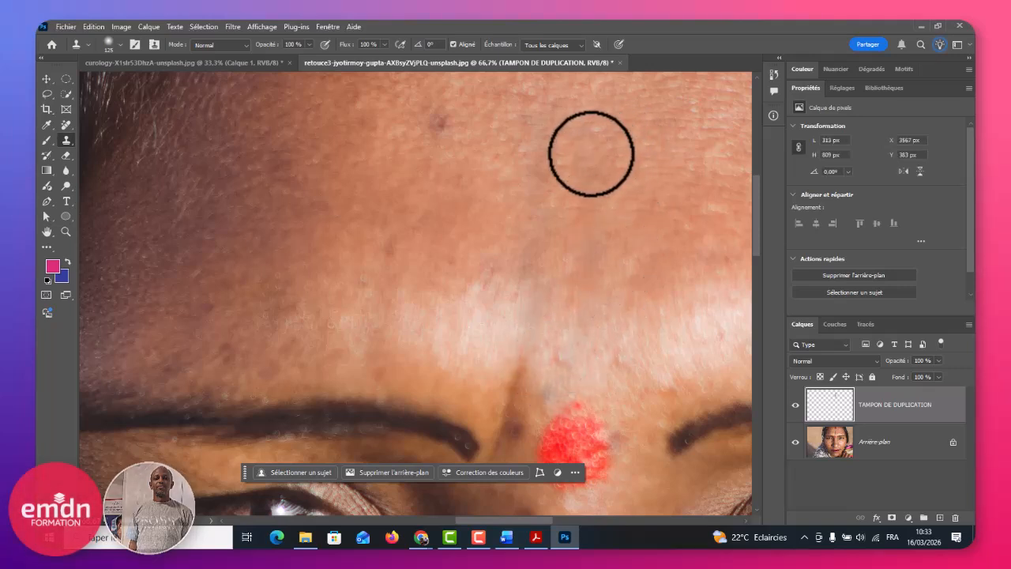
pyautogui.moveTo(590, 225); pyautogui.dragTo(580, 337)
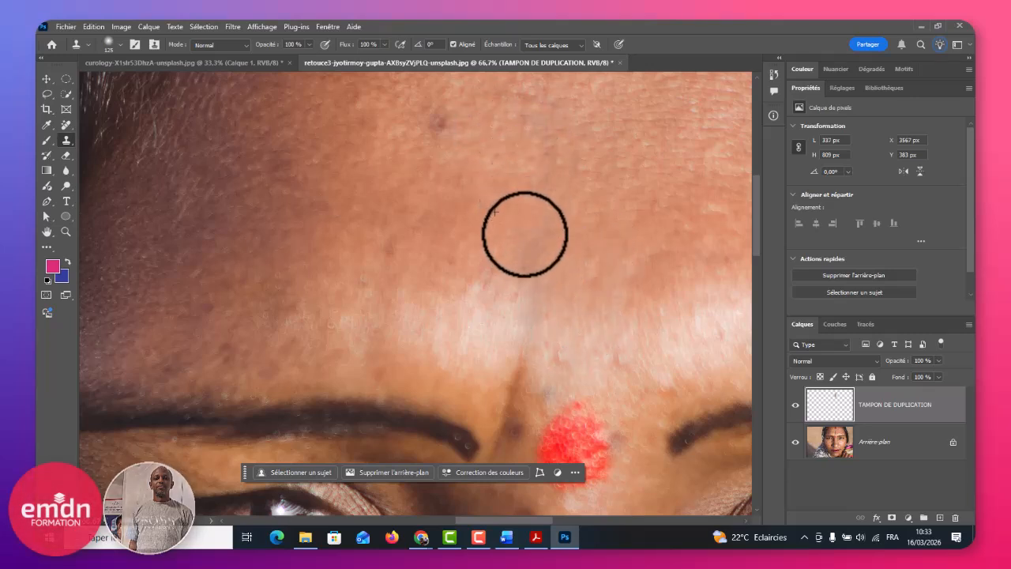
pyautogui.moveTo(519, 248); pyautogui.dragTo(513, 283)
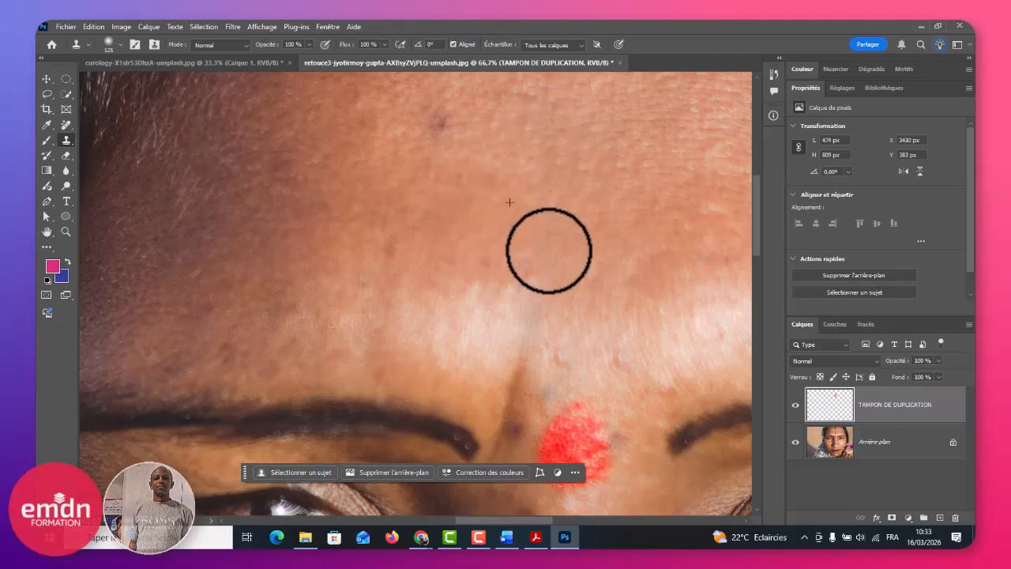
# Step: Clone skin over the last trace at the centre of the forehead and review the retouch on the wider portrait
pyautogui.click(543, 297)
pyautogui.hotkey('ctrl', '-')
pyautogui.hotkey('ctrl', '-')
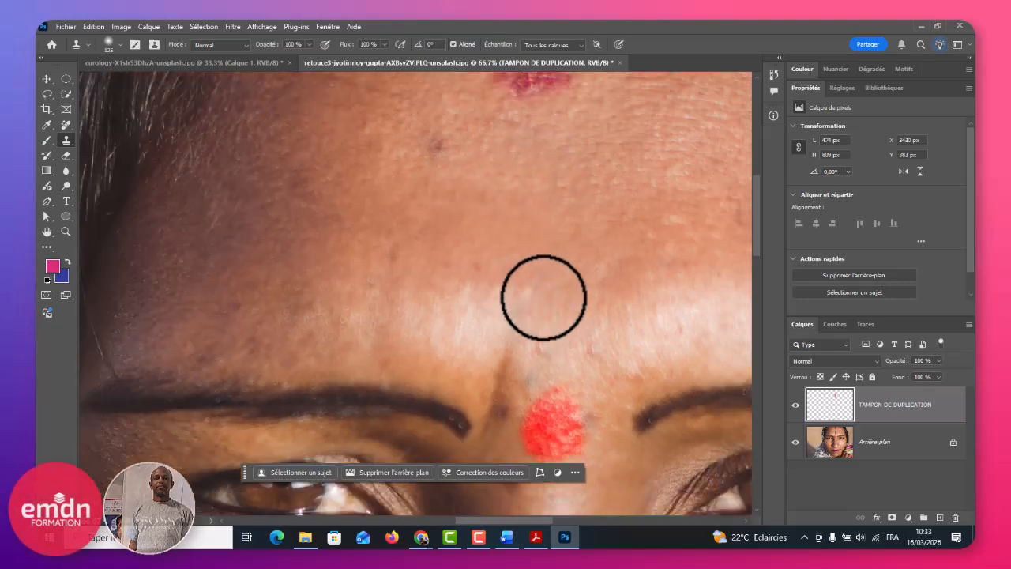
pyautogui.hotkey('ctrl', '-')
pyautogui.hotkey('ctrl', '-')
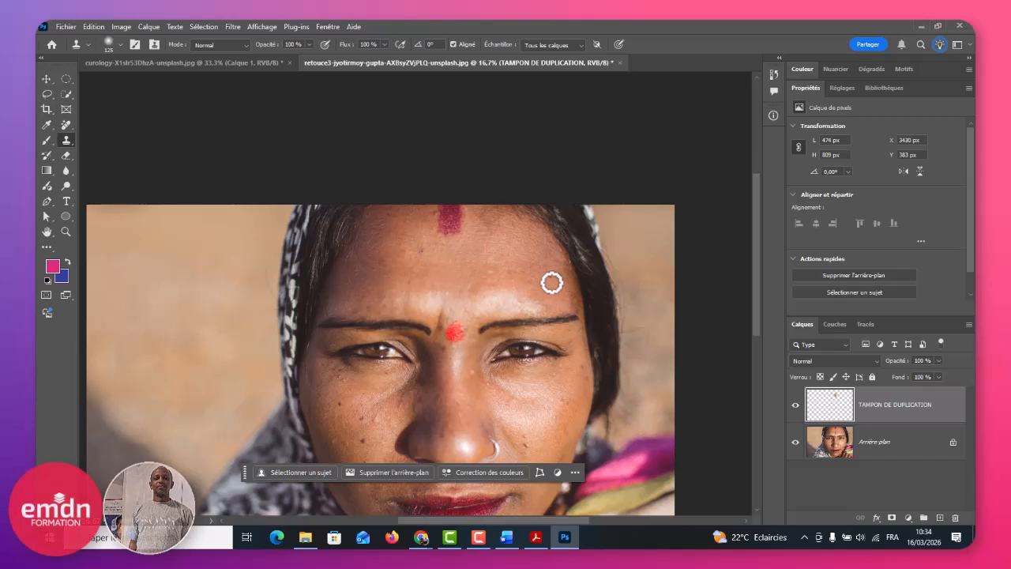
# Step: Define clean skin sources beside the small dark spots on both sides of the forehead and clone over each spot
pyautogui.hotkey('ctrl', '+')
pyautogui.hotkey('ctrl', '+')
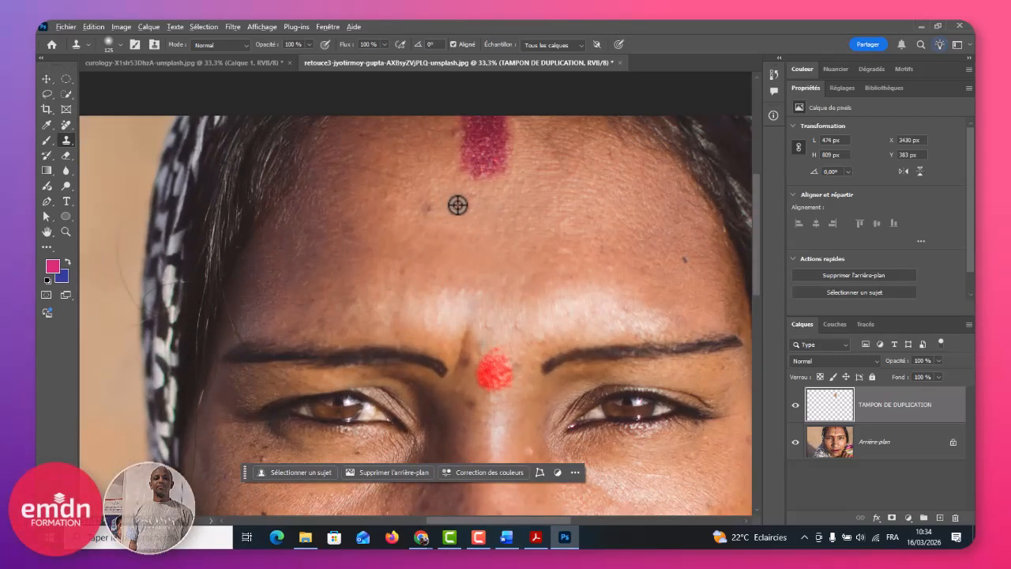
pyautogui.keyDown('alt'); pyautogui.click(448, 208); pyautogui.keyUp('alt')
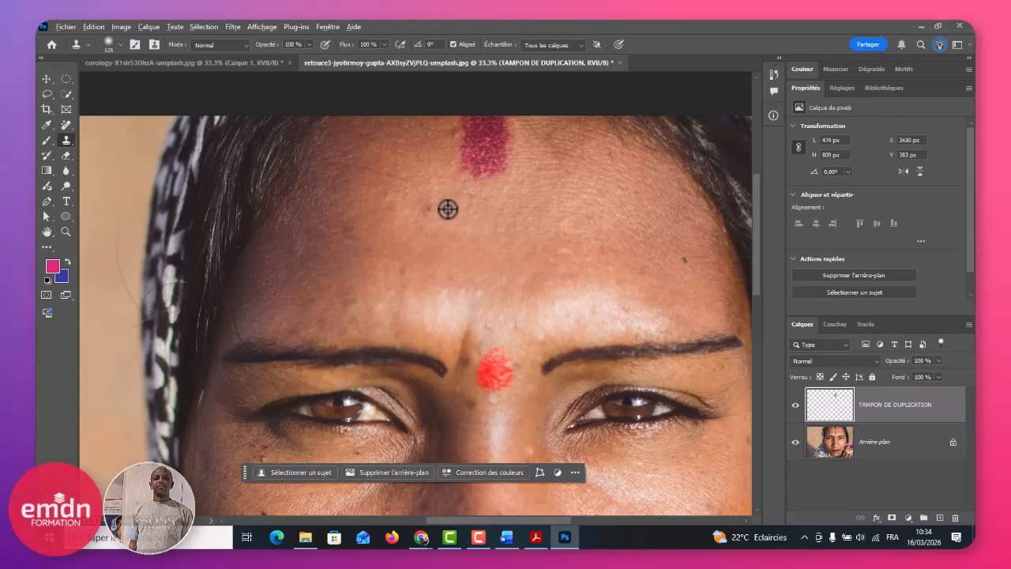
pyautogui.click(426, 214)
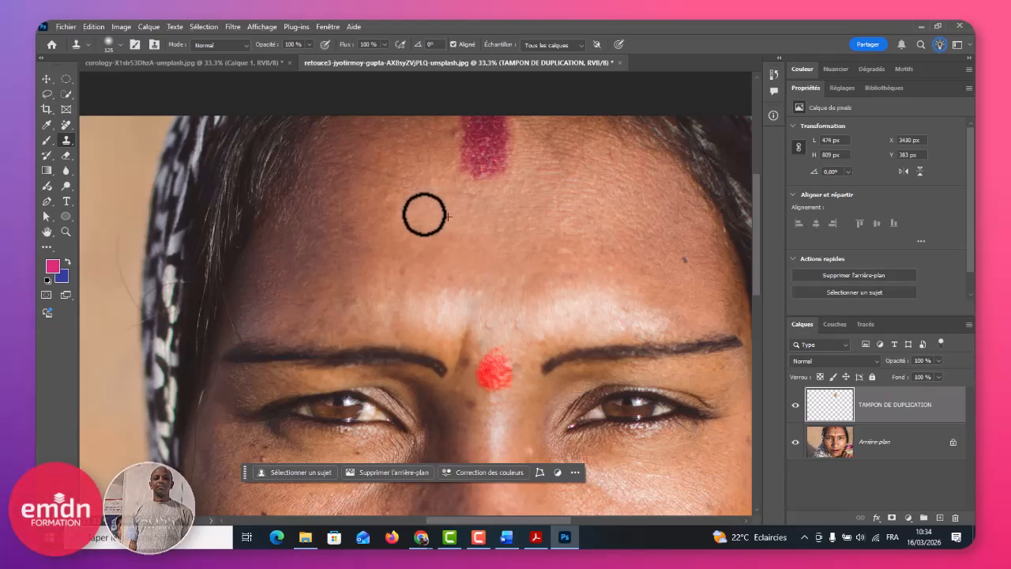
pyautogui.keyDown('alt'); pyautogui.click(689, 267); pyautogui.keyUp('alt')
pyautogui.click(687, 261)
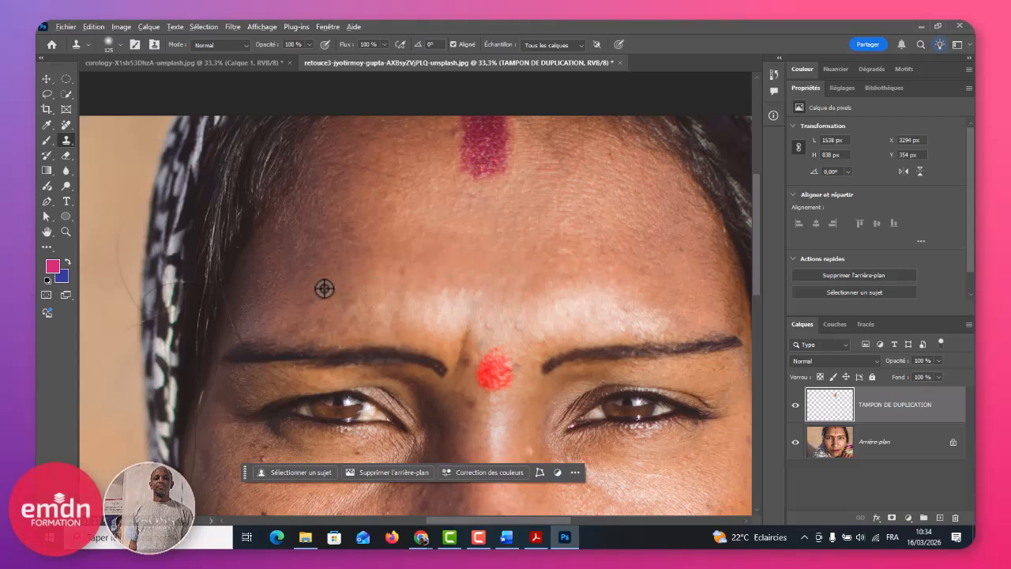
pyautogui.keyDown('alt'); pyautogui.click(380, 276); pyautogui.keyUp('alt')
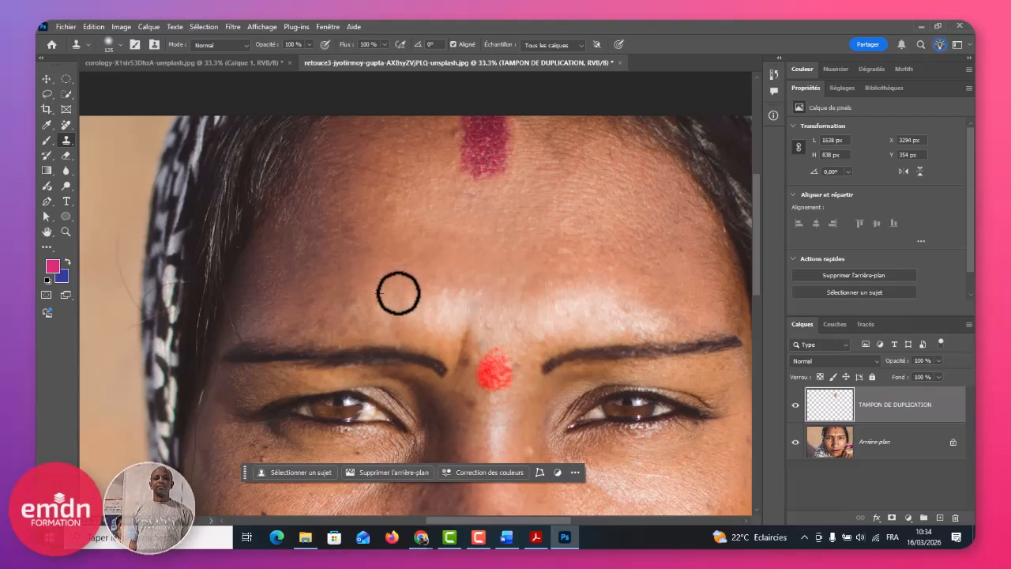
pyautogui.click(397, 290)
# Step: Hide the TAMPON DE DUPLICATION layer to show the original portrait in full
pyautogui.hotkey('ctrl', '-')
pyautogui.hotkey('ctrl', '-')
pyautogui.hotkey('ctrl', '-')
pyautogui.hotkey('ctrl', '-')
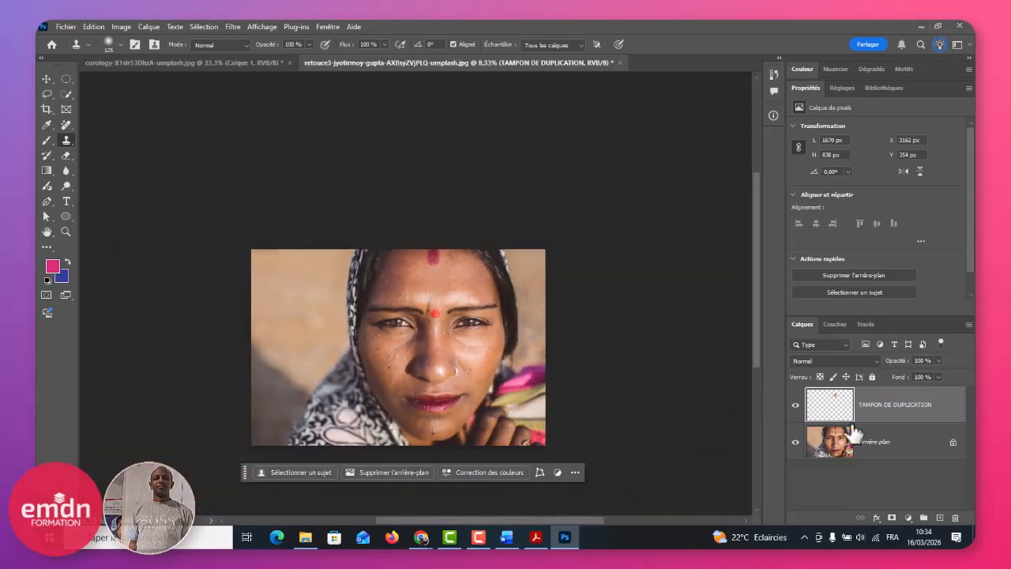
pyautogui.click(795, 405)
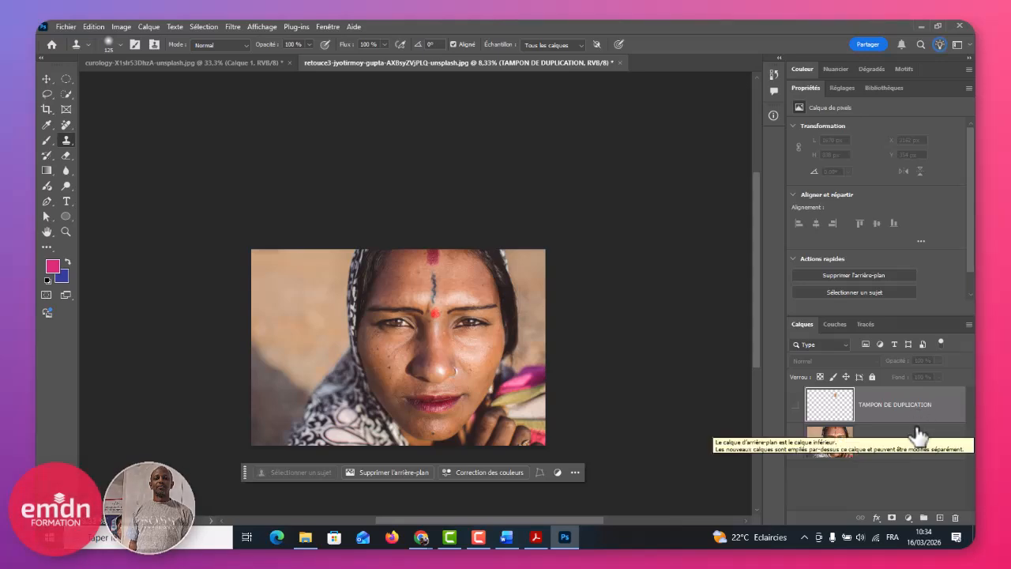
pyautogui.hotkey('ctrl', 'shift', 'n')
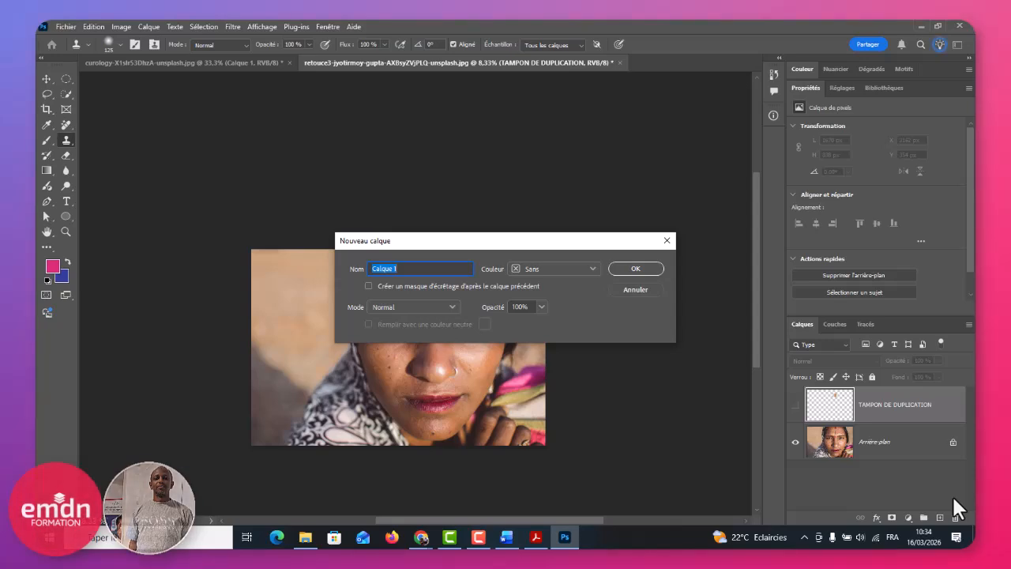
pyautogui.press('Escape')
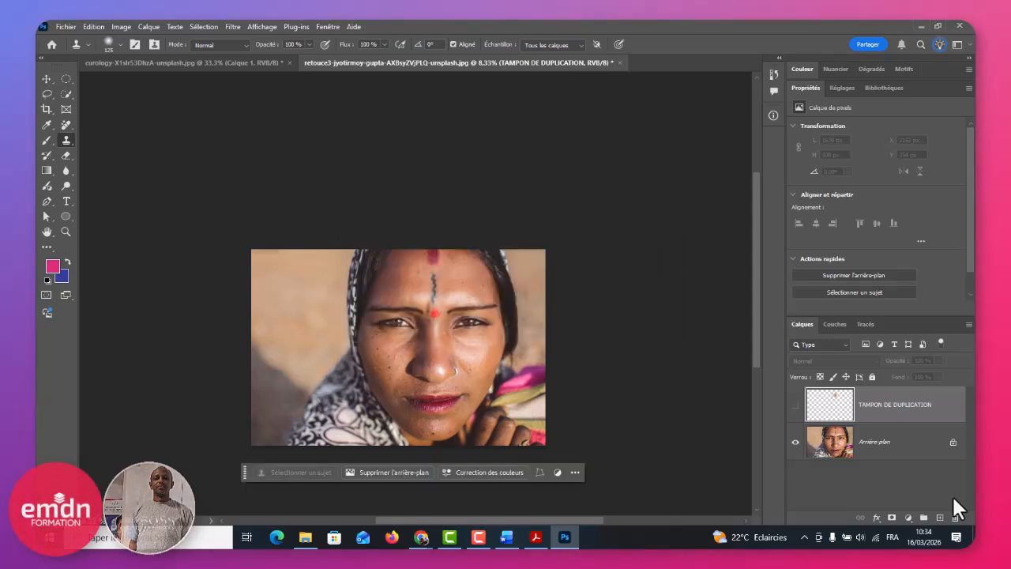
pyautogui.hotkey('ctrl', 'shift', 'alt', 'n')
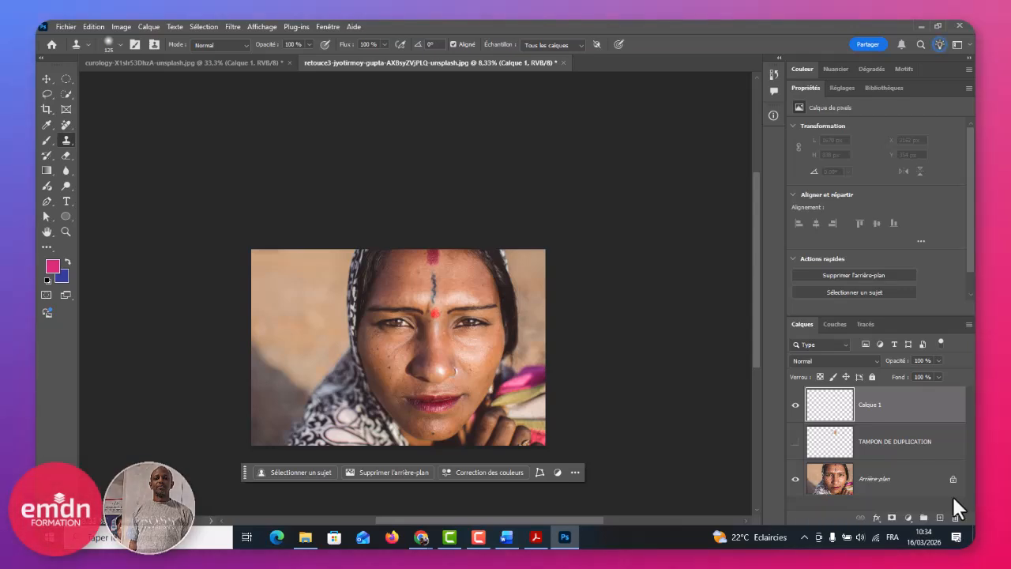
pyautogui.press('Delete')
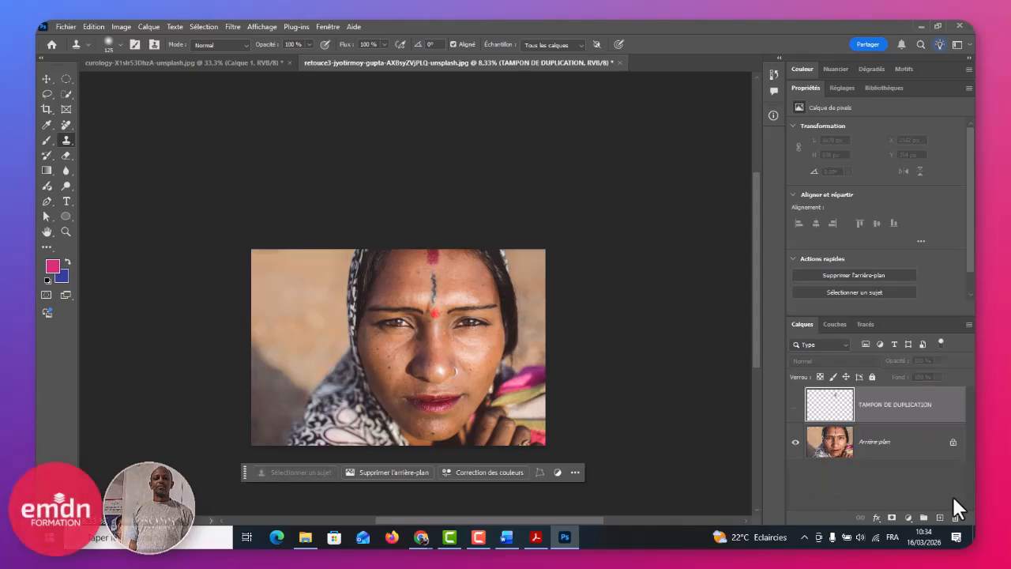
pyautogui.hotkey('ctrl', 'n')
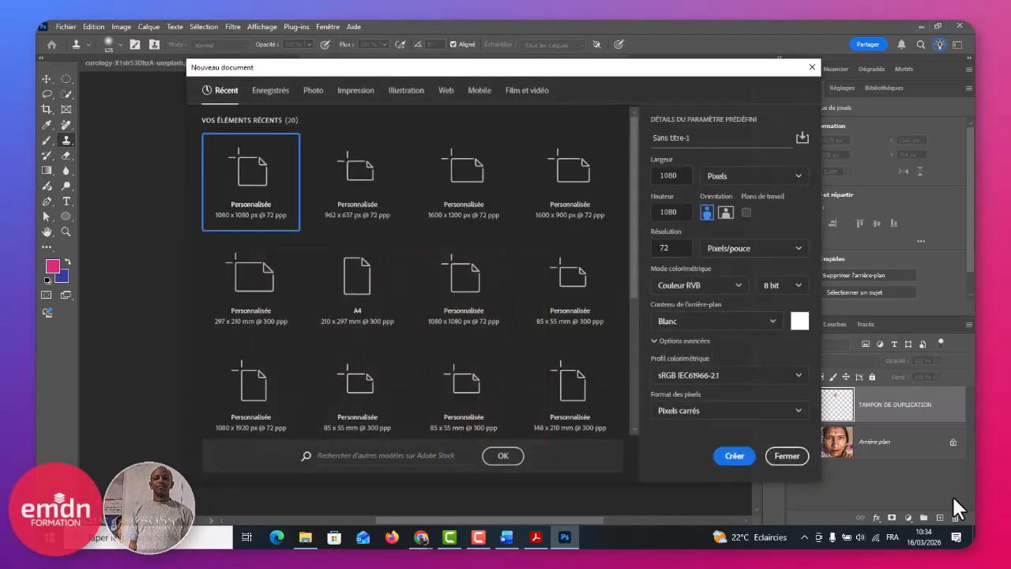
pyautogui.press('Escape')
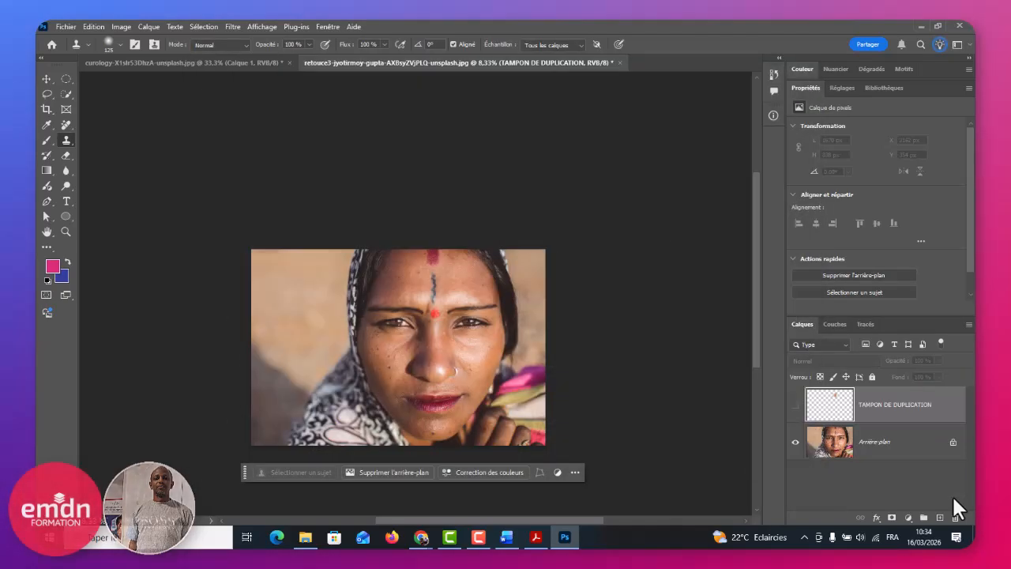
pyautogui.hotkey('ctrl', 'shift', 'n')
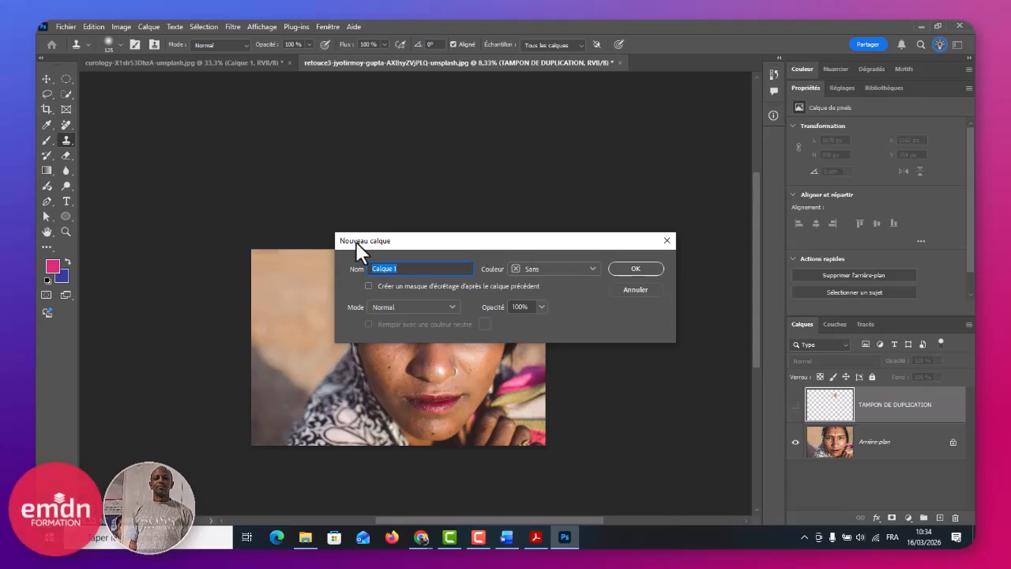
pyautogui.press('Escape')
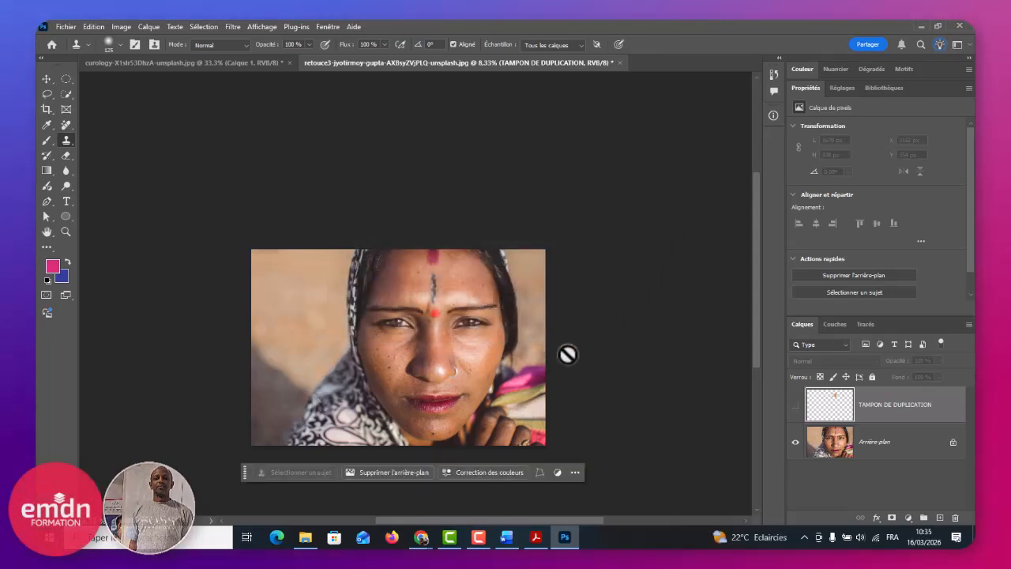
# Step: Create a new empty layer above TAMPON DE DUPLICATION without the options dialog and name it CORRECTEUR LOCALISE
pyautogui.hotkey('ctrl', 'shift', 'alt', 'n')
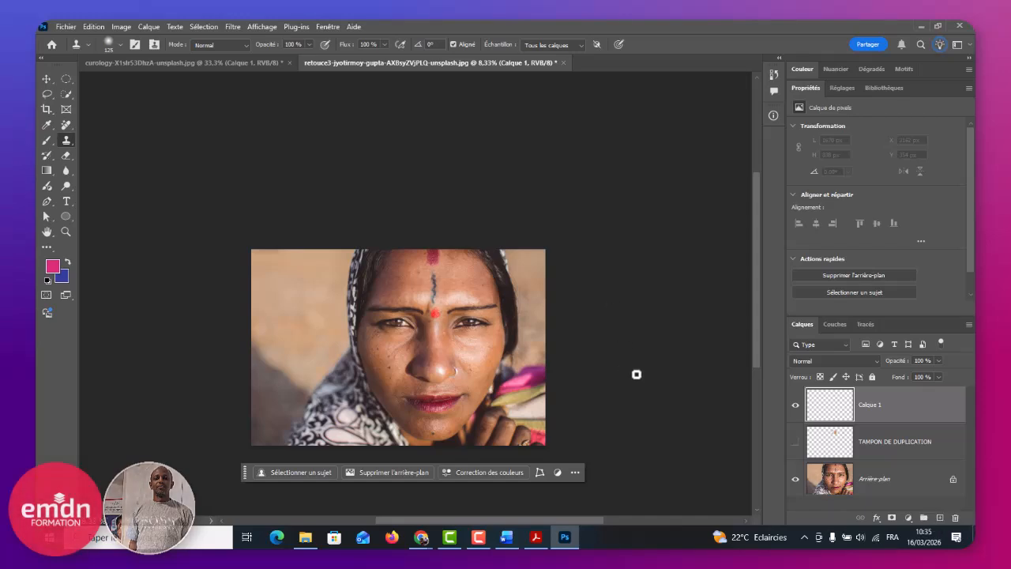
pyautogui.hotkey('ctrl', '+')
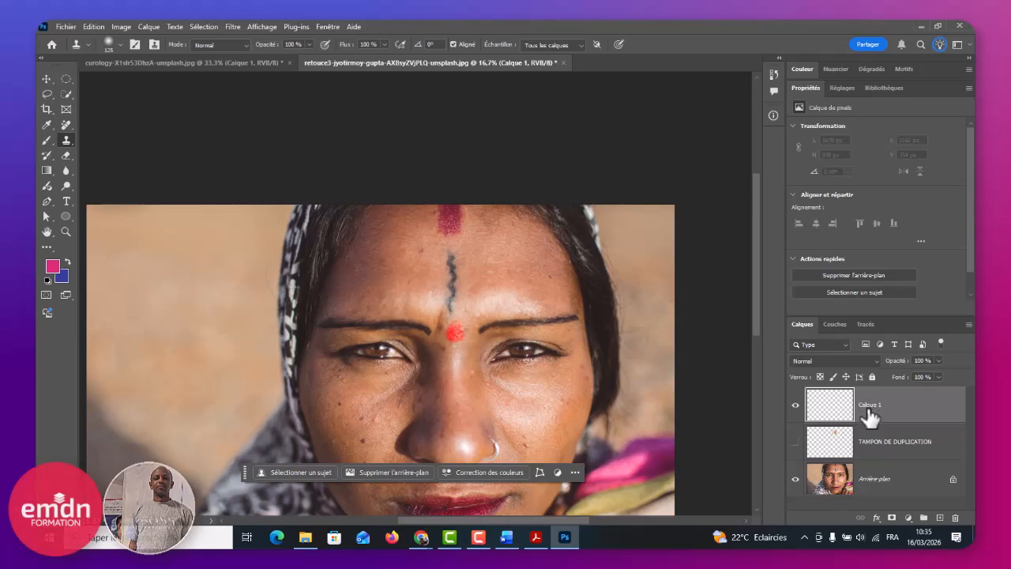
pyautogui.doubleClick(869, 405)
pyautogui.write('CORRECTEUR LOCALISE')
pyautogui.press('Return')
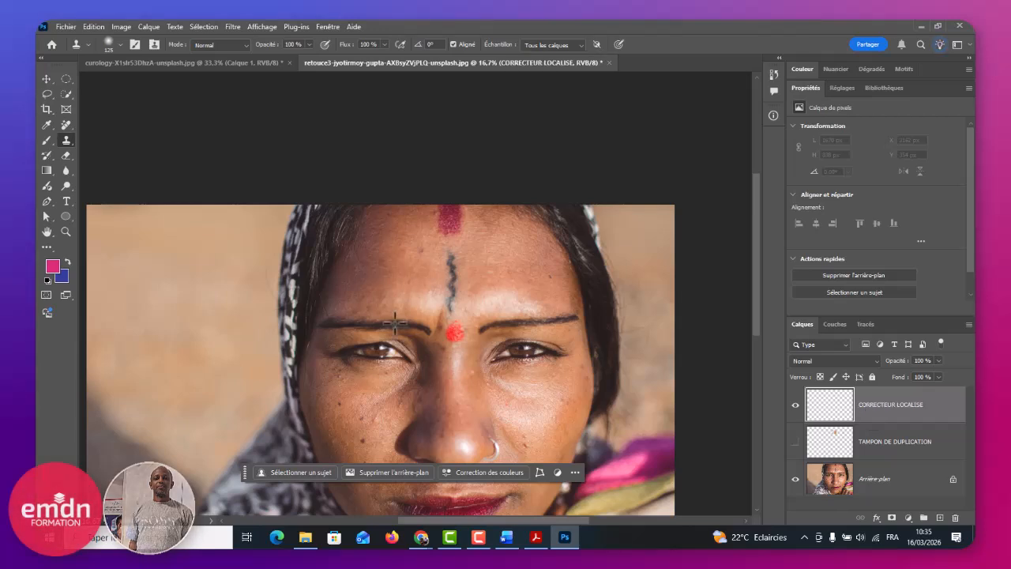
# Step: Activate Outil Correcteur and shorten the new layer's name to CORRECTEUR
pyautogui.hotkey('ctrl', '+')
pyautogui.hotkey('ctrl', '+')
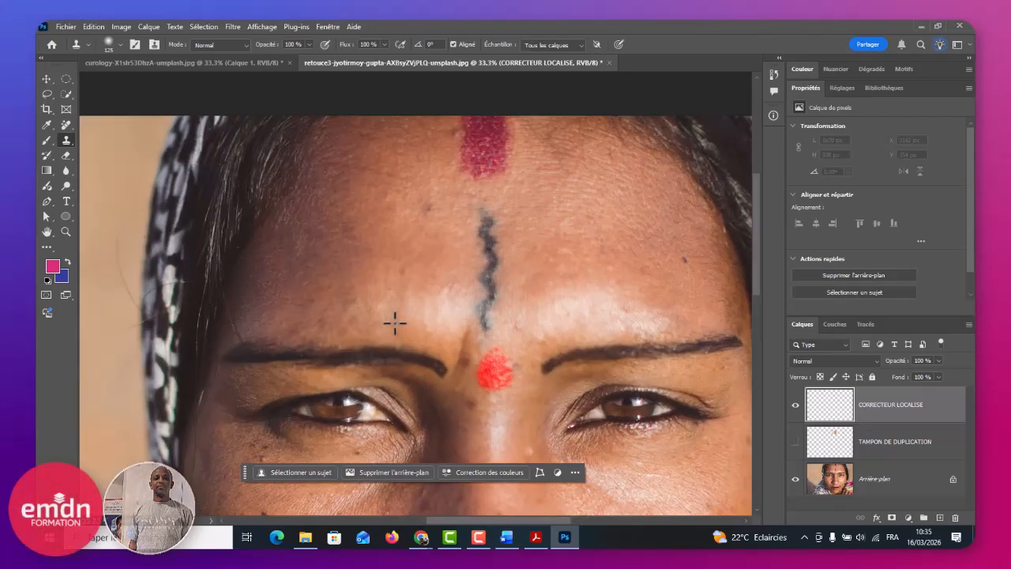
pyautogui.click(64, 127)
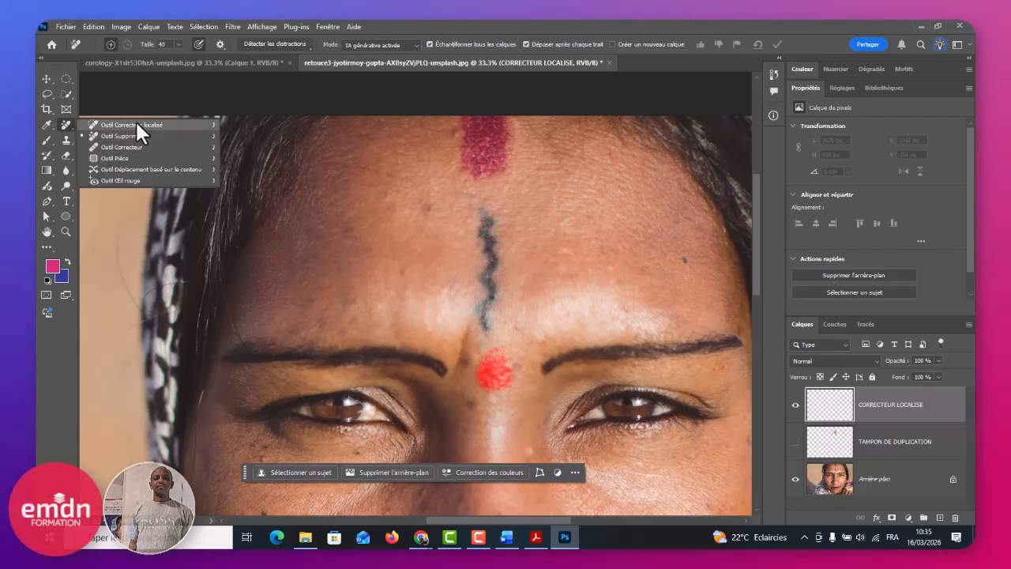
pyautogui.click(131, 145)
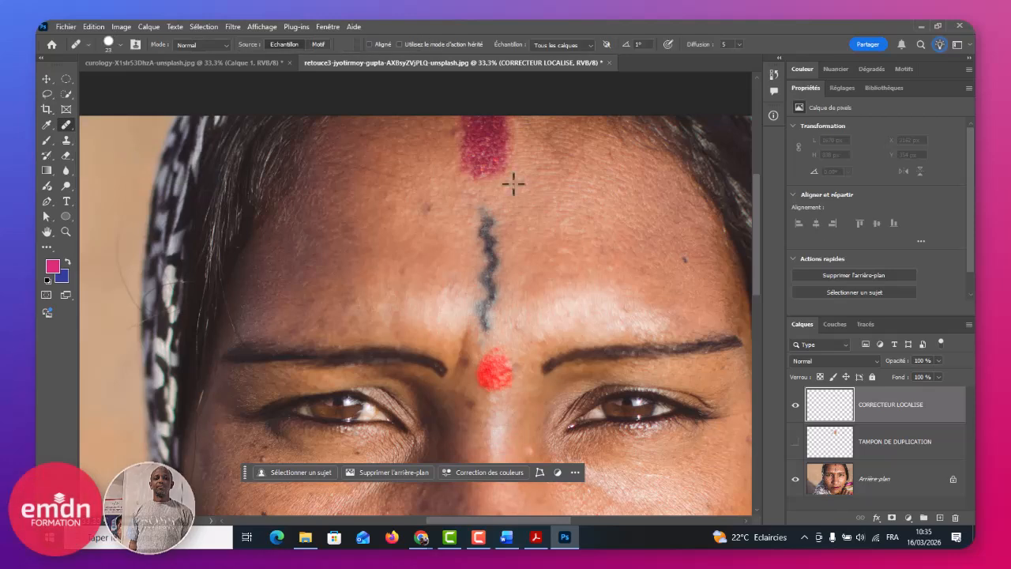
pyautogui.doubleClick(908, 404)
pyautogui.press('BackSpace')
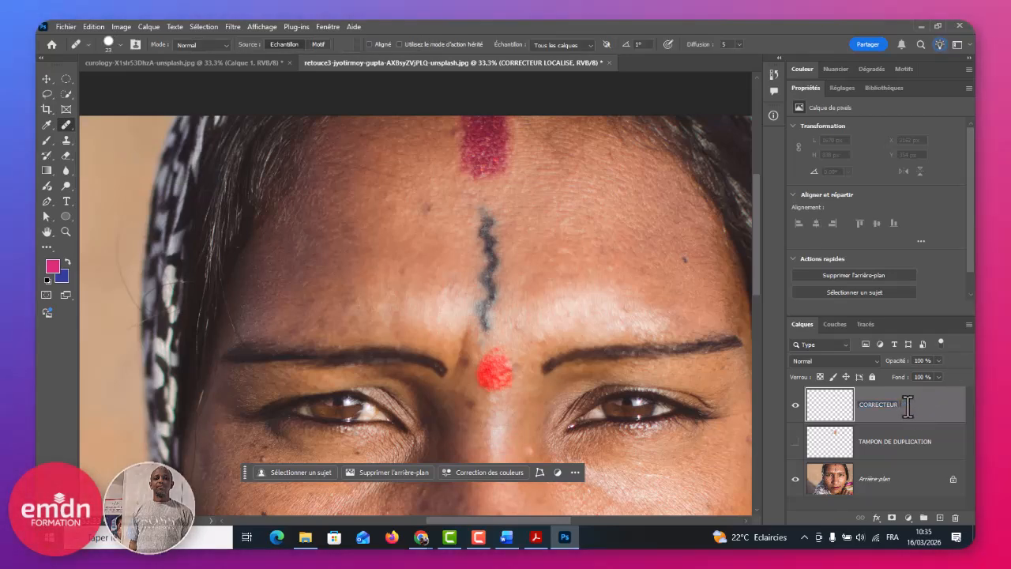
pyautogui.press('Return')
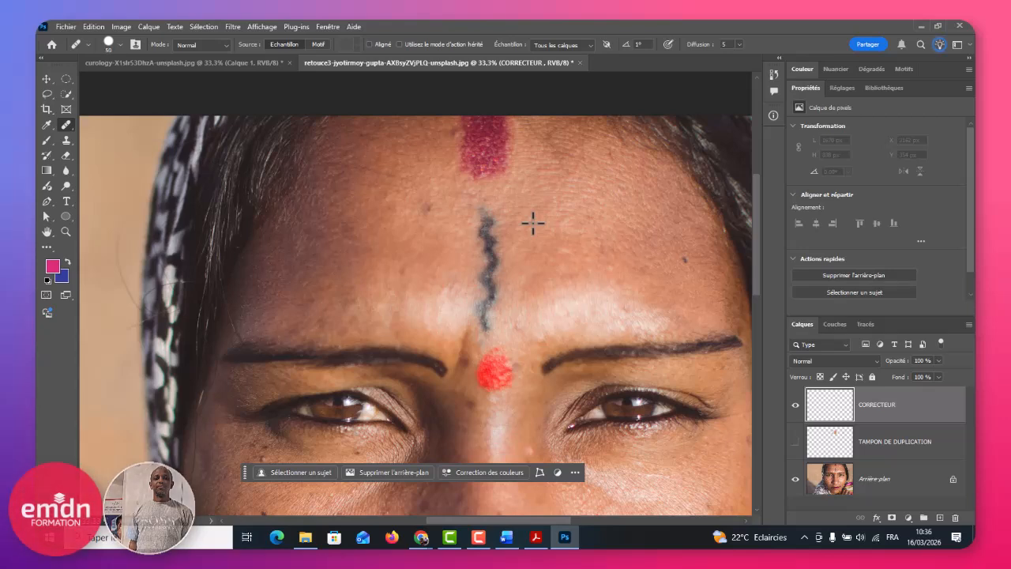
# Step: Enlarge the healing brush to 125 px and set its mode to Remplacer
pyautogui.press(']')
pyautogui.press(']')
pyautogui.press(']')
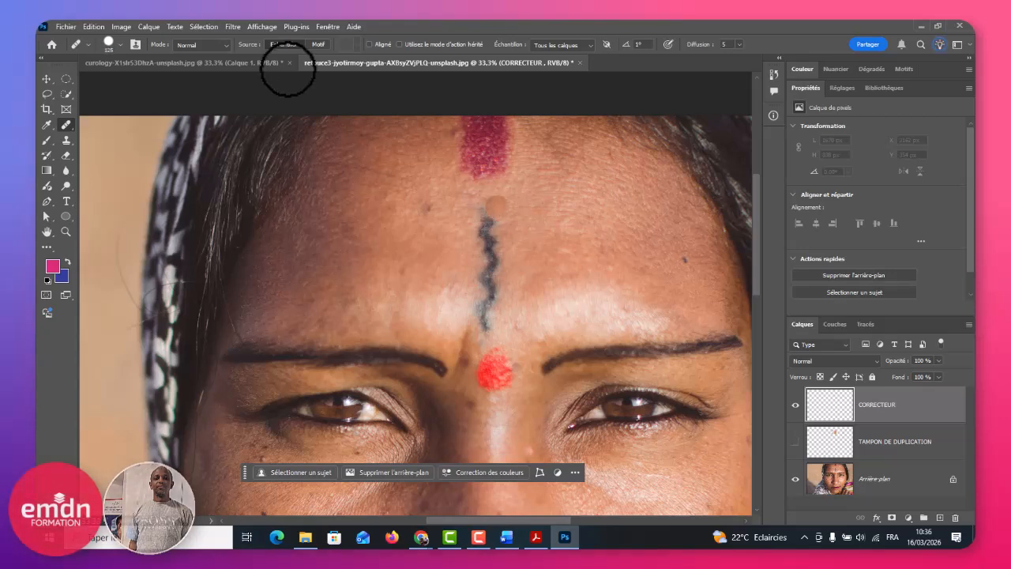
pyautogui.click(120, 41)
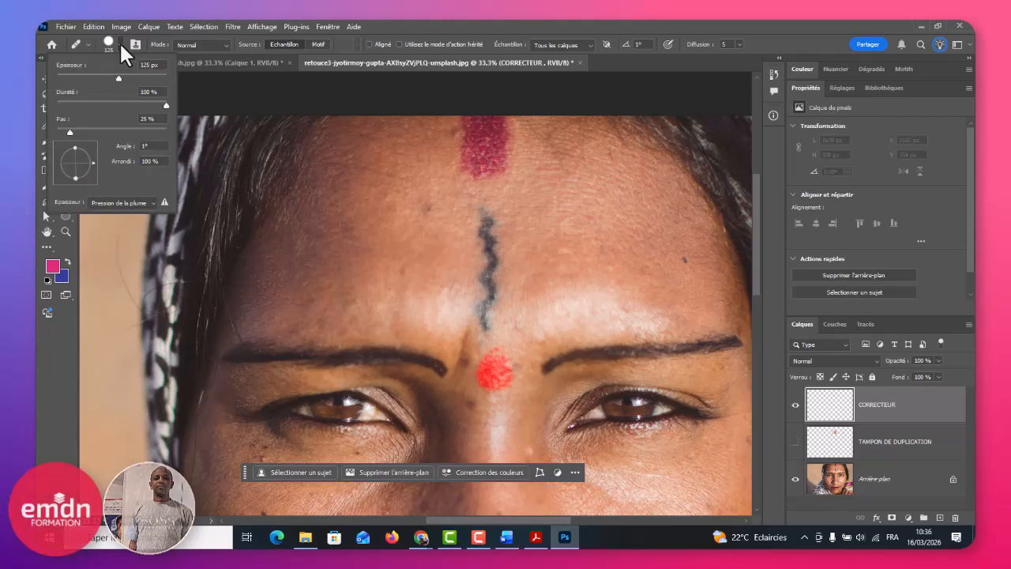
pyautogui.click(278, 75)
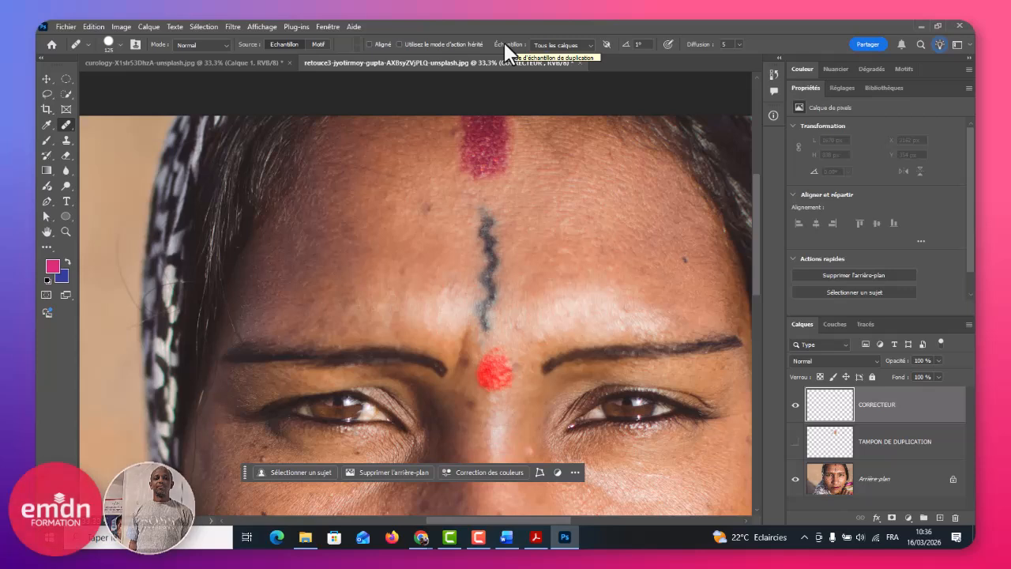
pyautogui.click(203, 45)
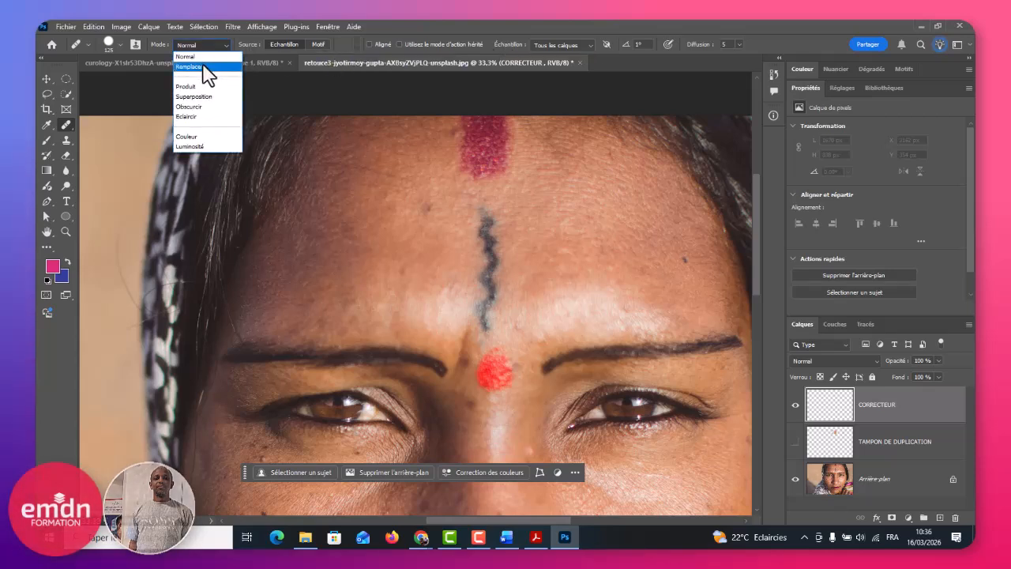
pyautogui.click(203, 66)
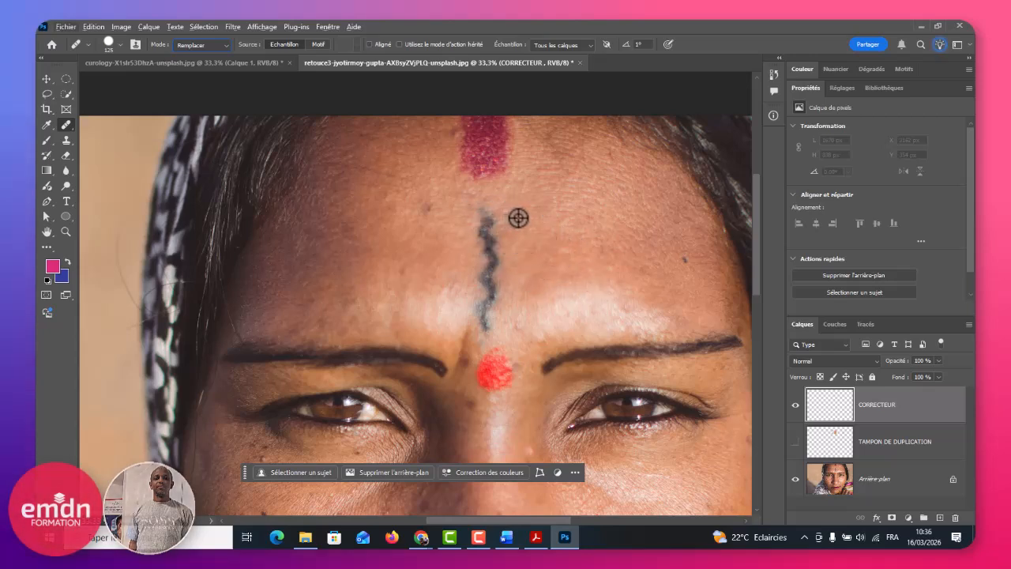
# Step: Try healing the dark forehead line with skin sampled beside its upper end using the hard-edged brush, and undo the stroke
pyautogui.keyDown('alt'); pyautogui.click(498, 199); pyautogui.keyUp('alt')
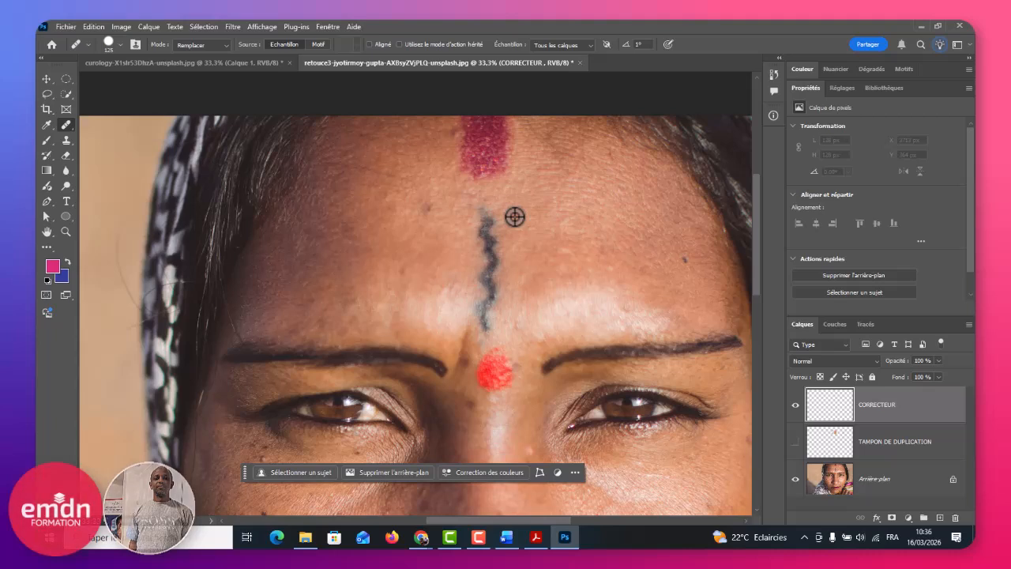
pyautogui.moveTo(485, 214); pyautogui.dragTo(480, 322)
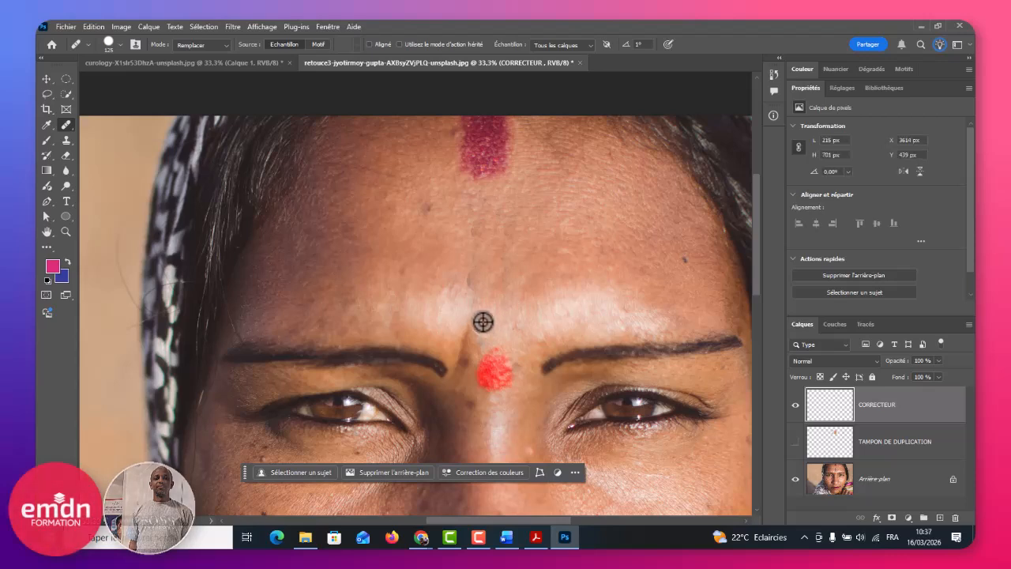
pyautogui.hotkey('ctrl', 'z')
# Step: Set the healing brush's hardness to 0 %, keeping its size at 125 px
pyautogui.rightClick(530, 270)
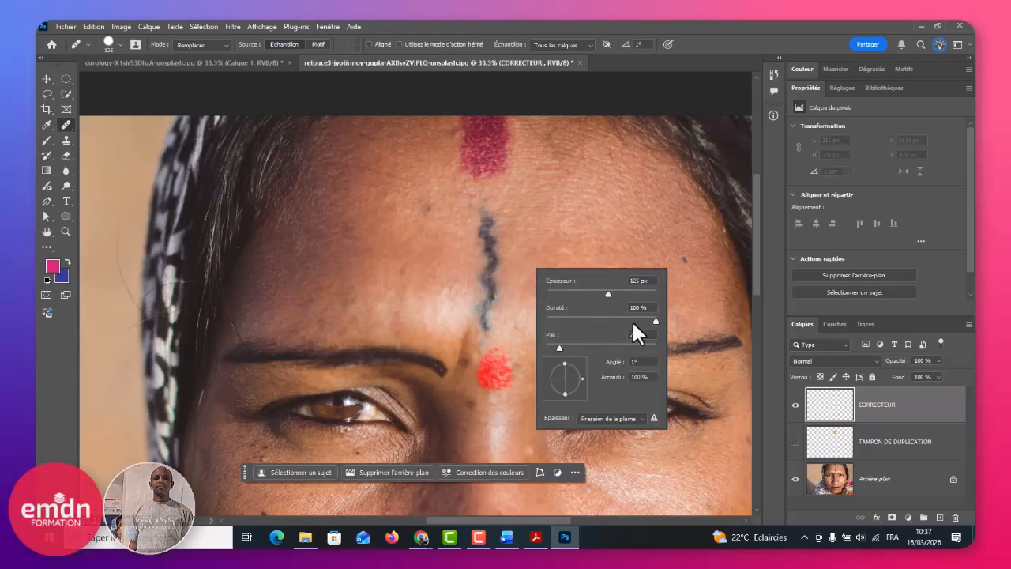
pyautogui.moveTo(598, 320); pyautogui.dragTo(514, 318)
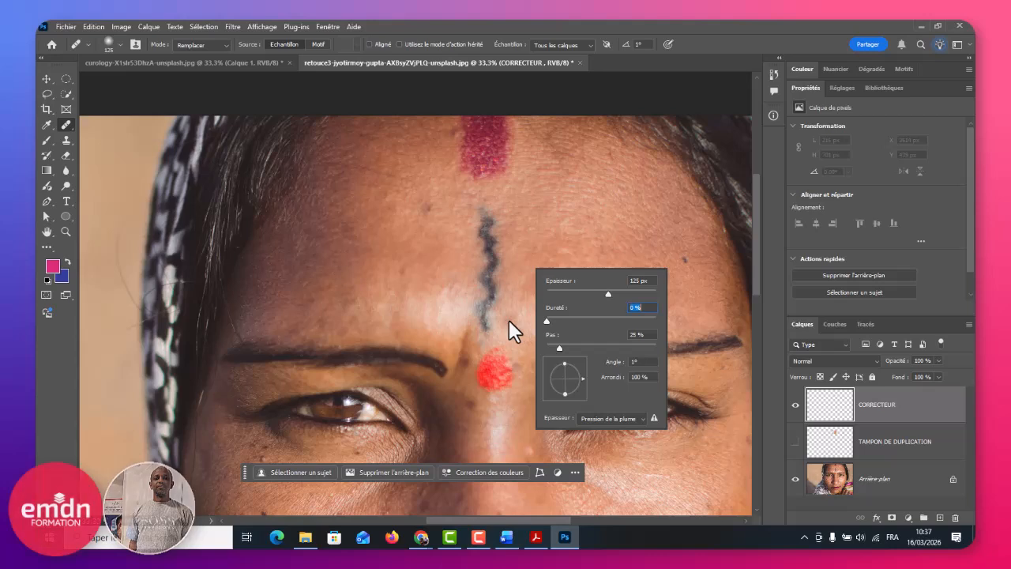
pyautogui.press('Return')
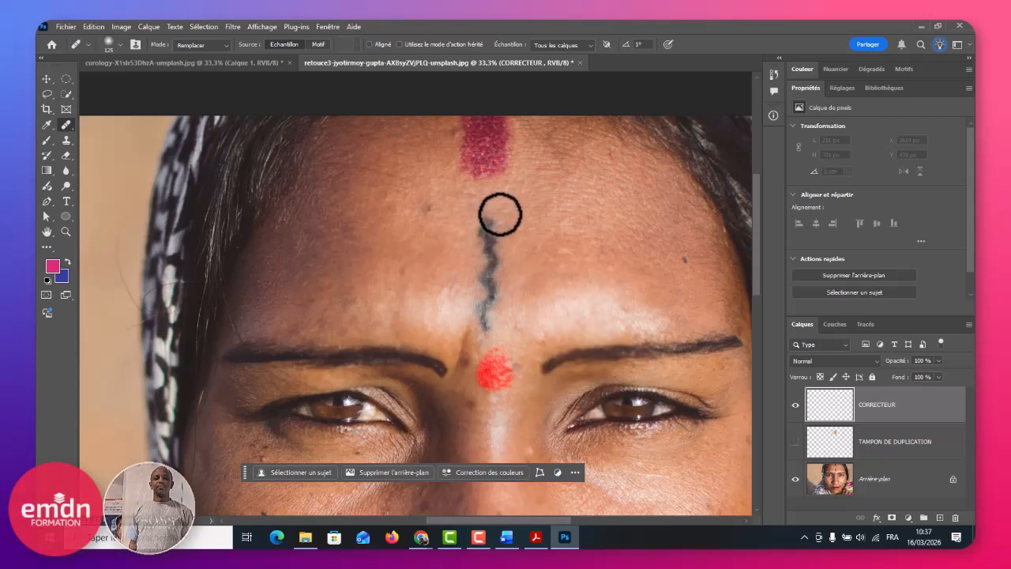
# Step: Heal the dark vertical line on the forehead with clean skin sampled beside it
pyautogui.keyDown('alt'); pyautogui.click(509, 214); pyautogui.keyUp('alt')
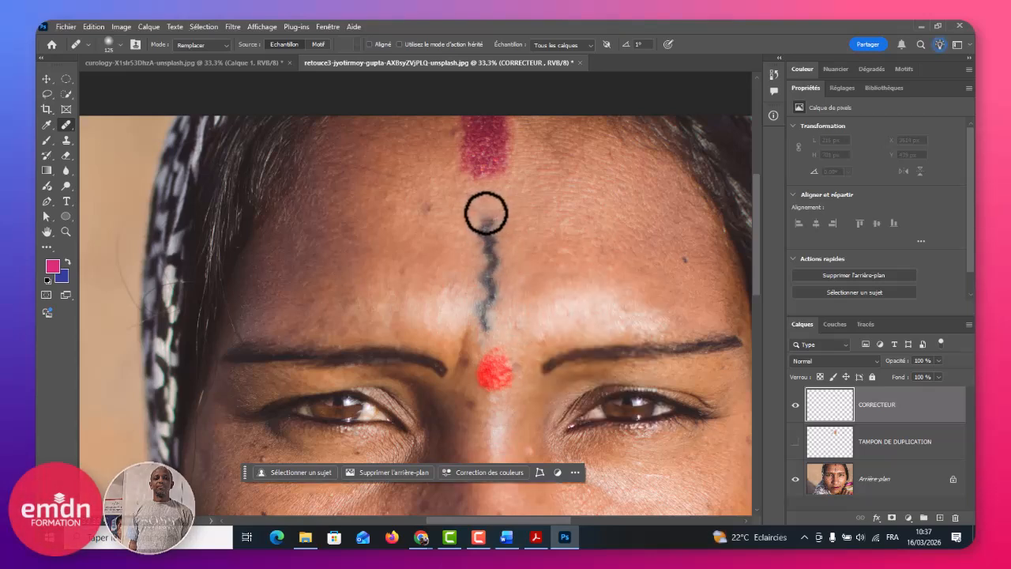
pyautogui.moveTo(475, 223)
pyautogui.mouseDown()
pyautogui.moveTo(499, 244)
pyautogui.moveTo(486, 282)
pyautogui.moveTo(483, 270)
pyautogui.moveTo(501, 281)
pyautogui.moveTo(485, 301)
pyautogui.moveTo(486, 327)
pyautogui.moveTo(503, 310)
pyautogui.moveTo(488, 339)
pyautogui.moveTo(478, 330)
pyautogui.moveTo(482, 289)
pyautogui.moveTo(475, 301)
pyautogui.moveTo(482, 273)
pyautogui.moveTo(465, 244)
pyautogui.mouseUp()
pyautogui.keyDown('alt'); pyautogui.click(503, 328); pyautogui.keyUp('alt')
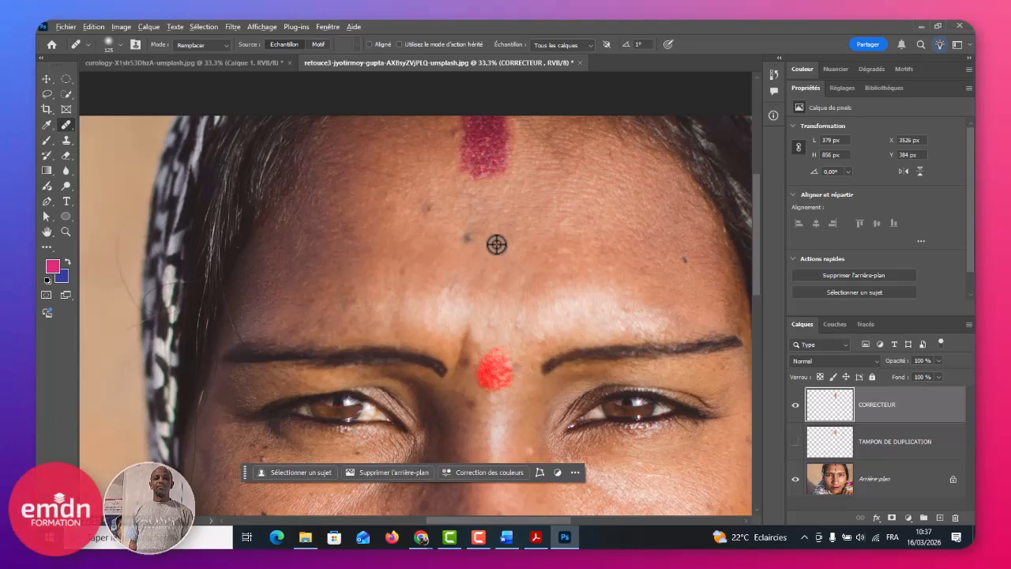
# Step: Heal the leftover dark speck from the line and the small moles on both sides of the forehead with nearby sampled skin
pyautogui.keyDown('alt'); pyautogui.click(497, 244); pyautogui.keyUp('alt')
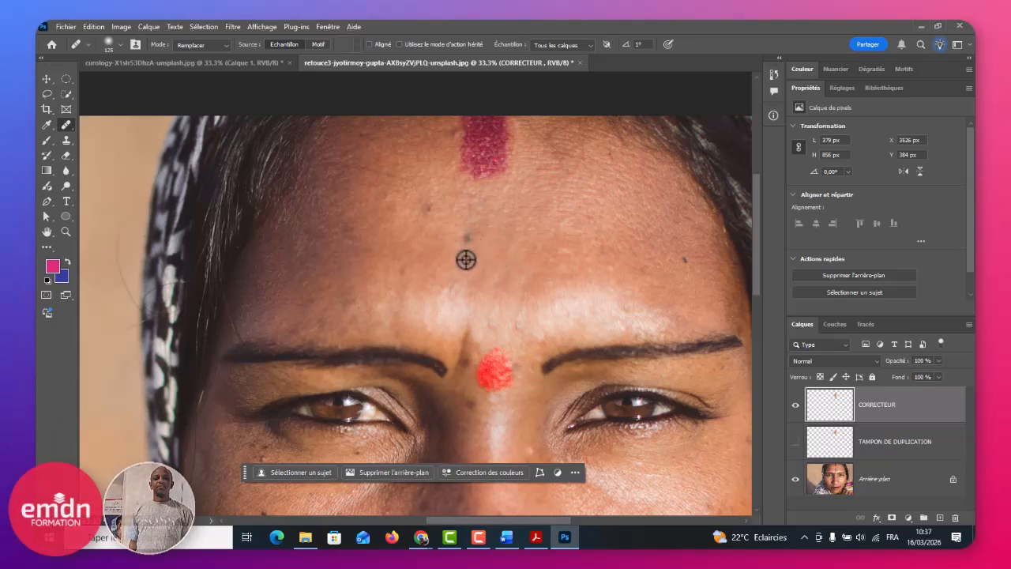
pyautogui.keyDown('alt'); pyautogui.click(463, 257); pyautogui.keyUp('alt')
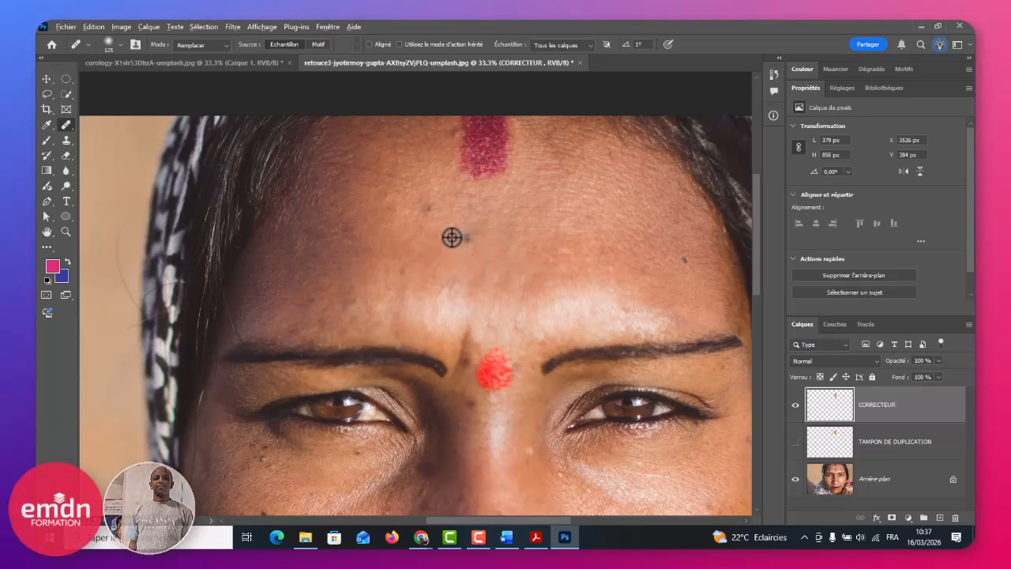
pyautogui.click(469, 230)
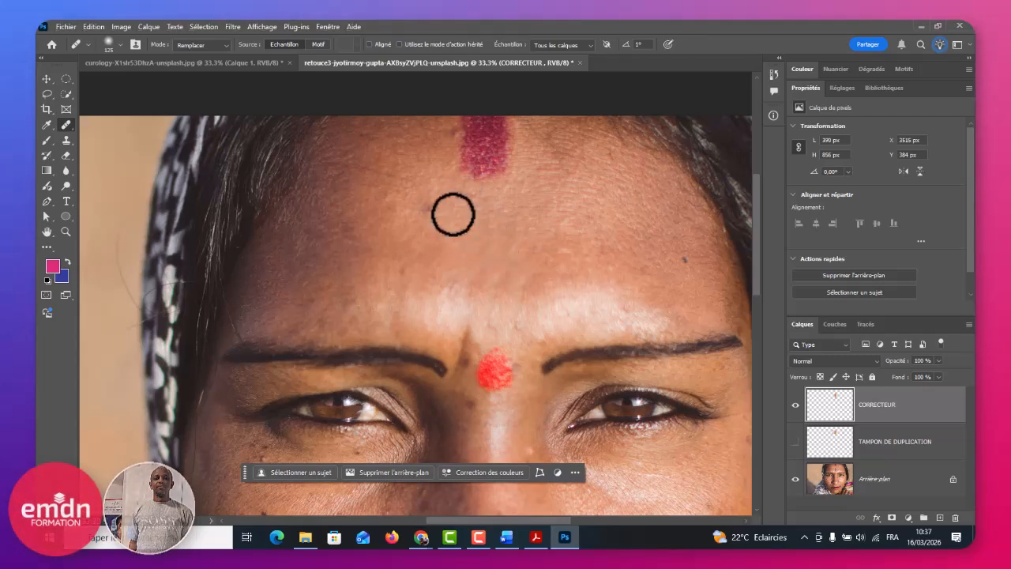
pyautogui.click(426, 212)
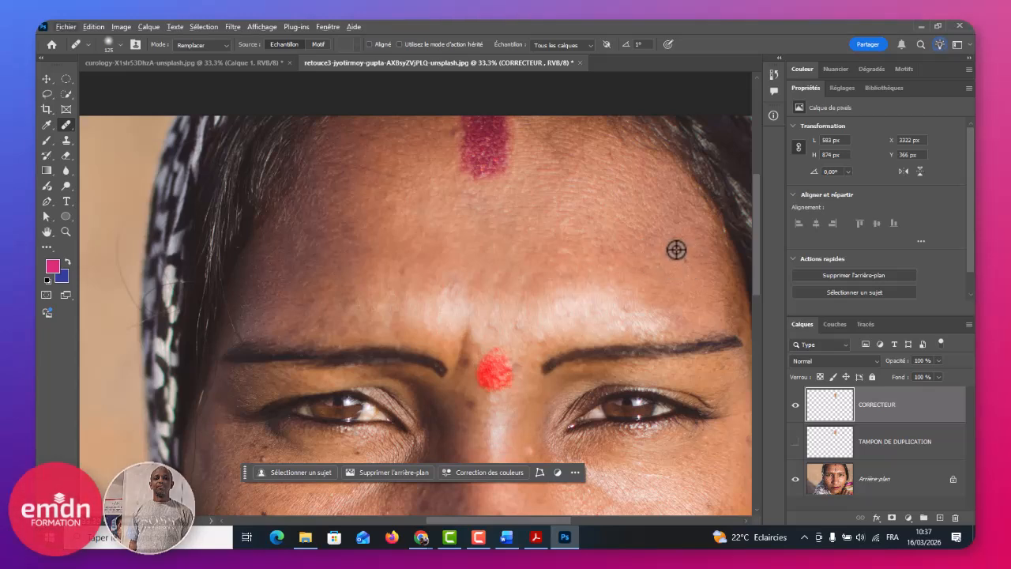
pyautogui.click(684, 262)
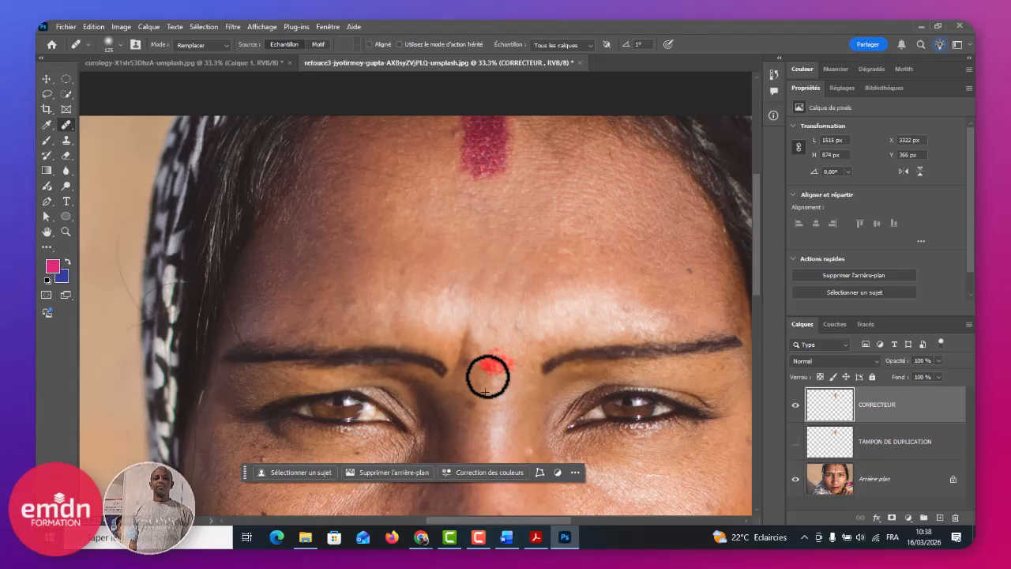
# Step: Undo the first healing stroke on the red dot between the eyebrows, and heal the dot with skin sampled around it
pyautogui.click(487, 377)
pyautogui.hotkey('ctrl', 'z')
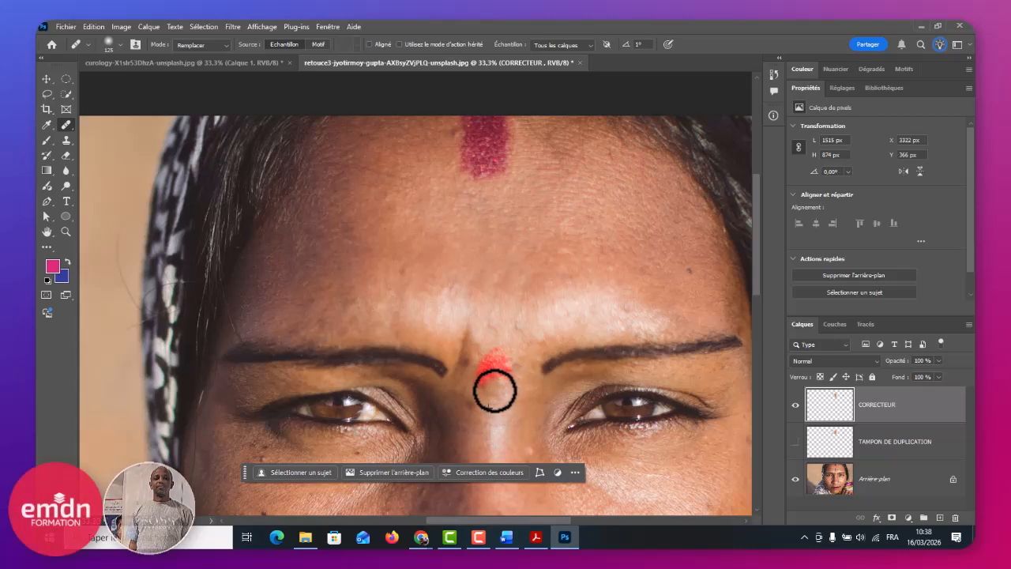
pyautogui.click(485, 387)
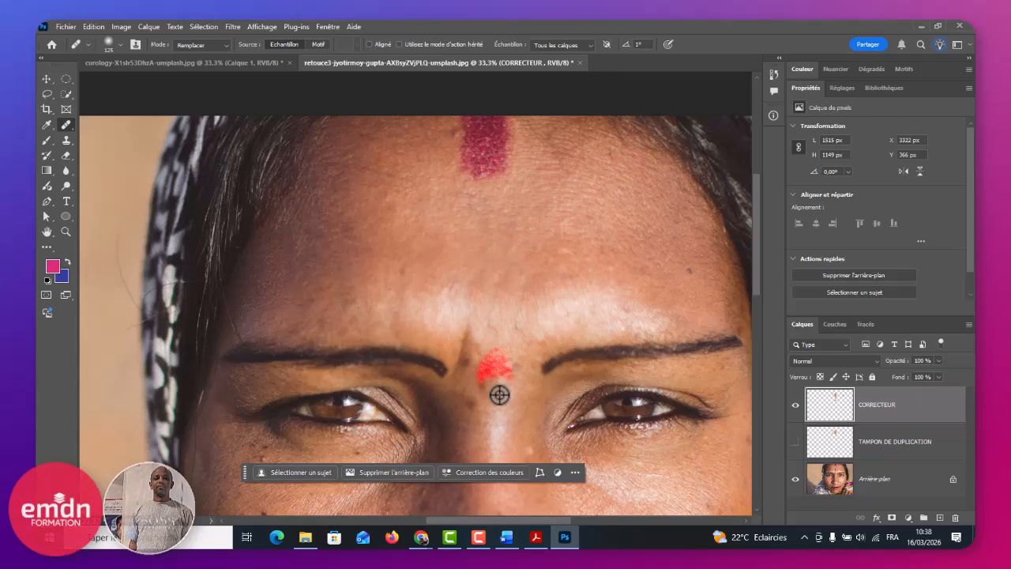
pyautogui.keyDown('alt'); pyautogui.click(499, 394); pyautogui.keyUp('alt')
pyautogui.moveTo(505, 383); pyautogui.dragTo(509, 379)
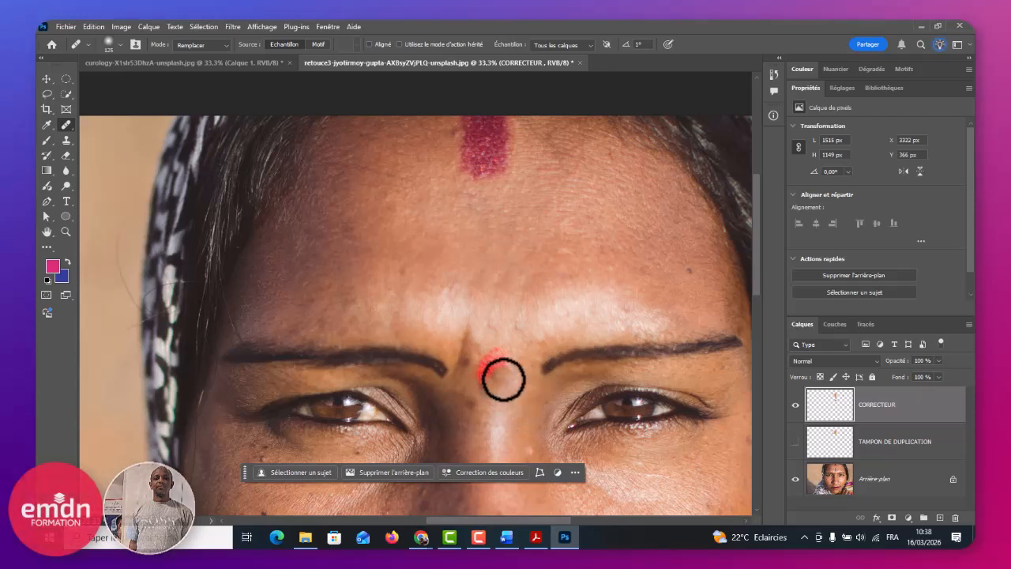
pyautogui.keyDown('alt'); pyautogui.click(500, 329); pyautogui.keyUp('alt')
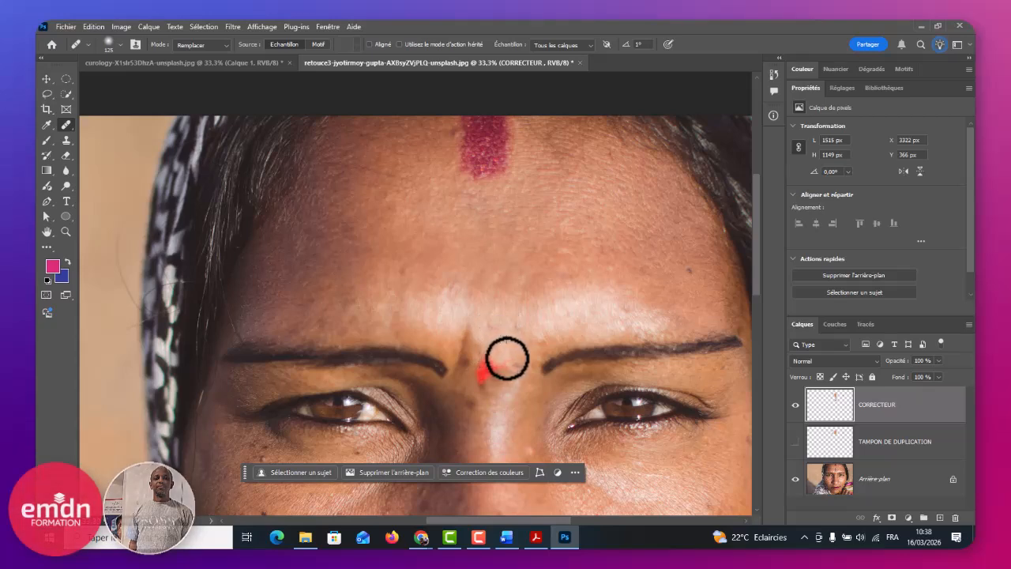
pyautogui.keyDown('alt'); pyautogui.click(501, 344); pyautogui.keyUp('alt')
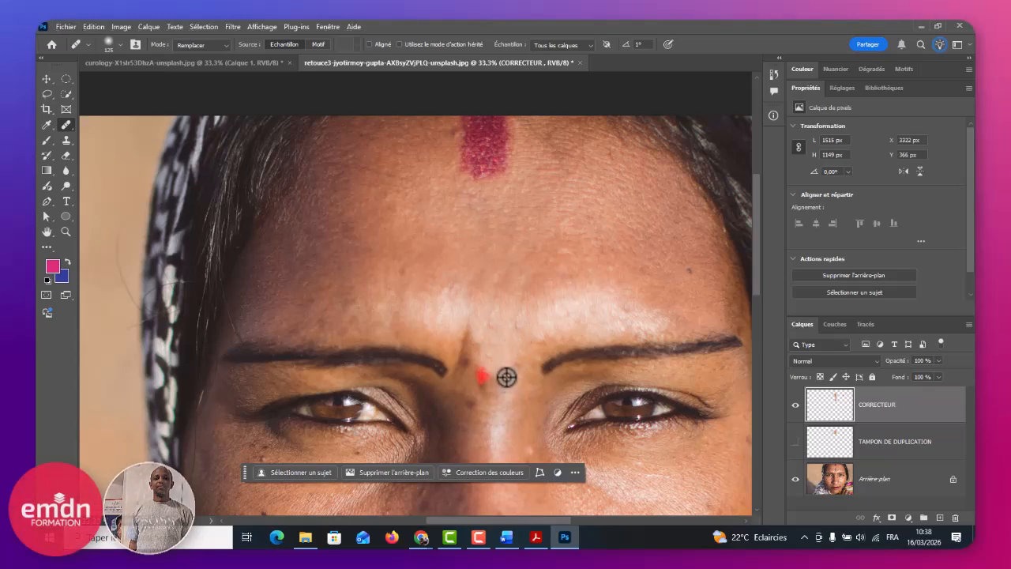
pyautogui.click(482, 379)
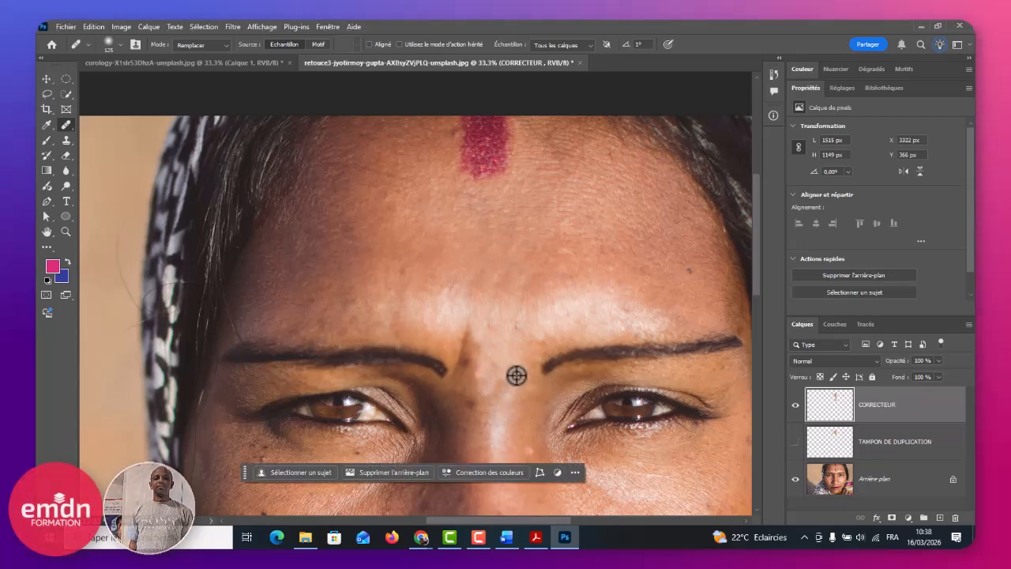
pyautogui.click(510, 363)
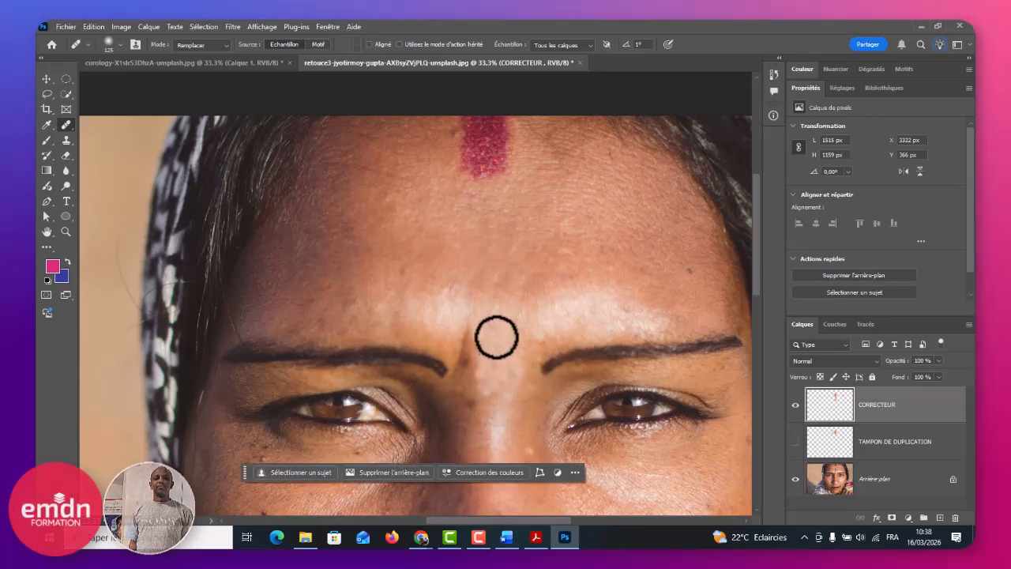
pyautogui.moveTo(489, 377); pyautogui.dragTo(491, 411)
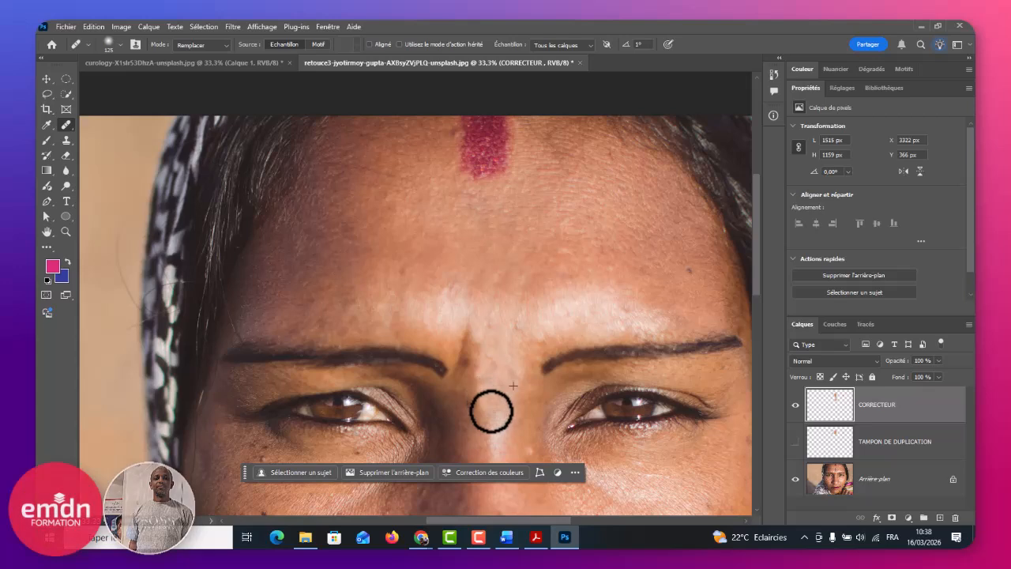
# Step: Heal the dark mole on the cheek beside the nose with adjacent sampled skin
pyautogui.hotkey('ctrl', '-')
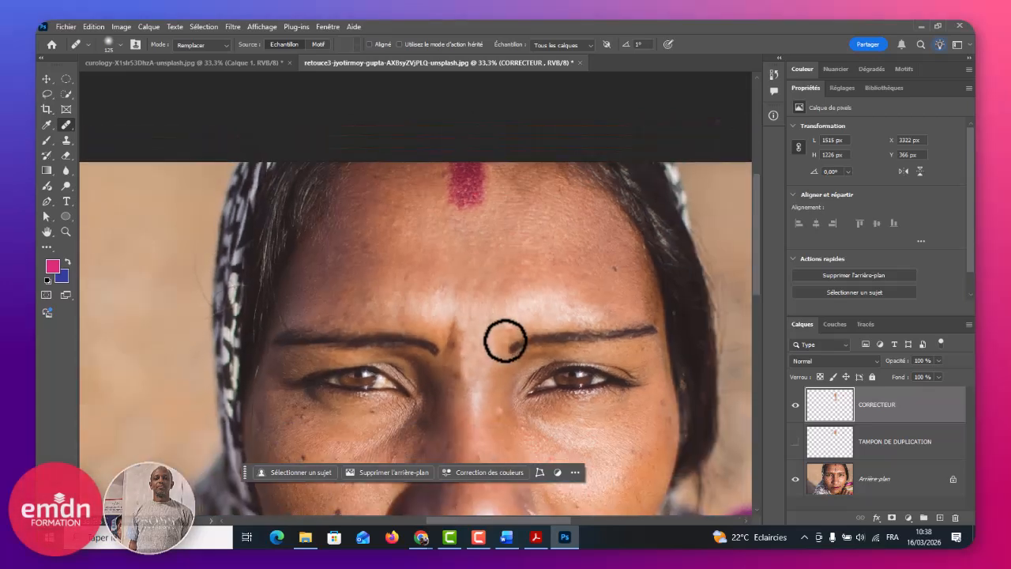
pyautogui.hotkey('ctrl', '-')
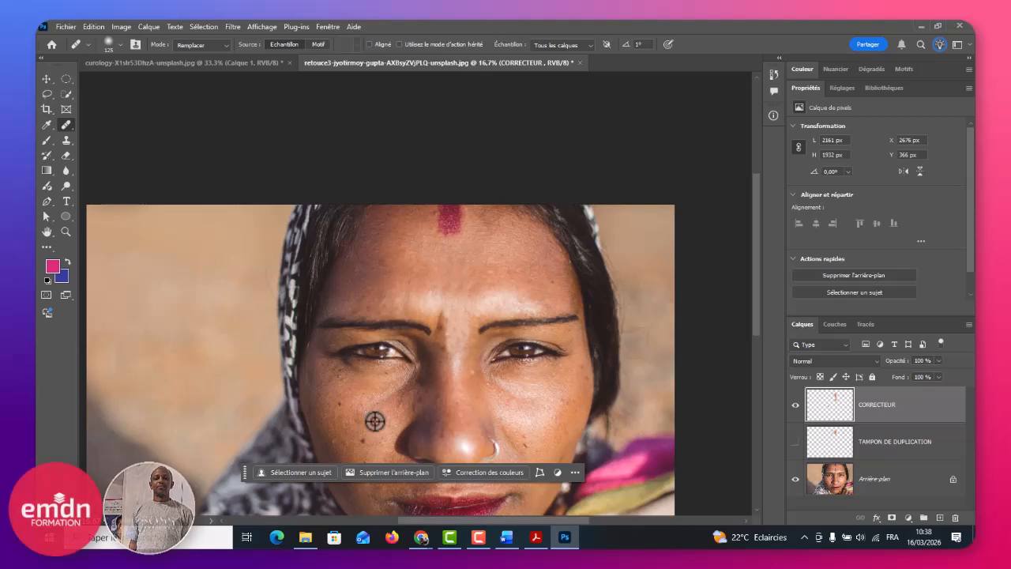
pyautogui.click(368, 435)
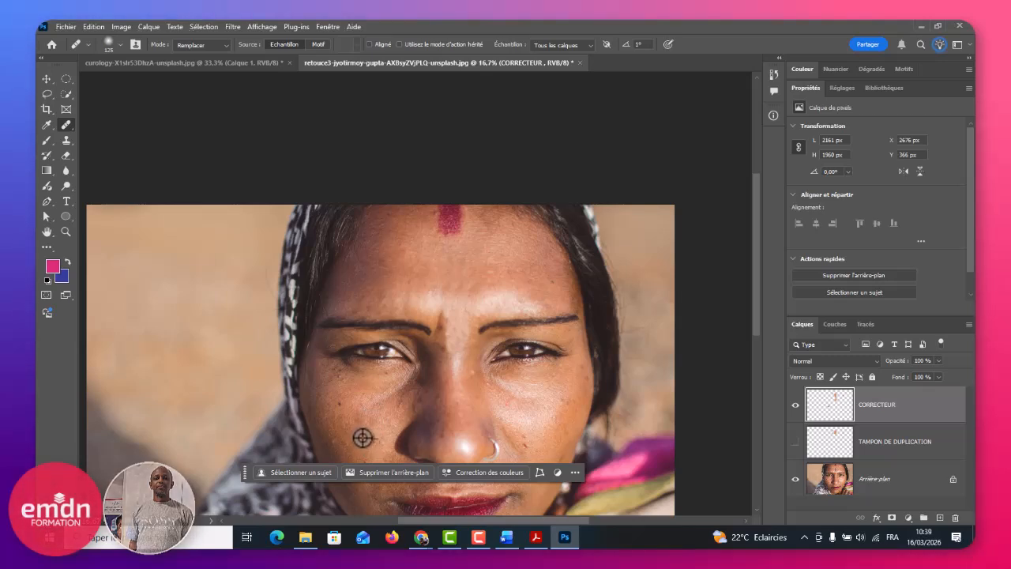
pyautogui.moveTo(360, 432); pyautogui.dragTo(365, 444)
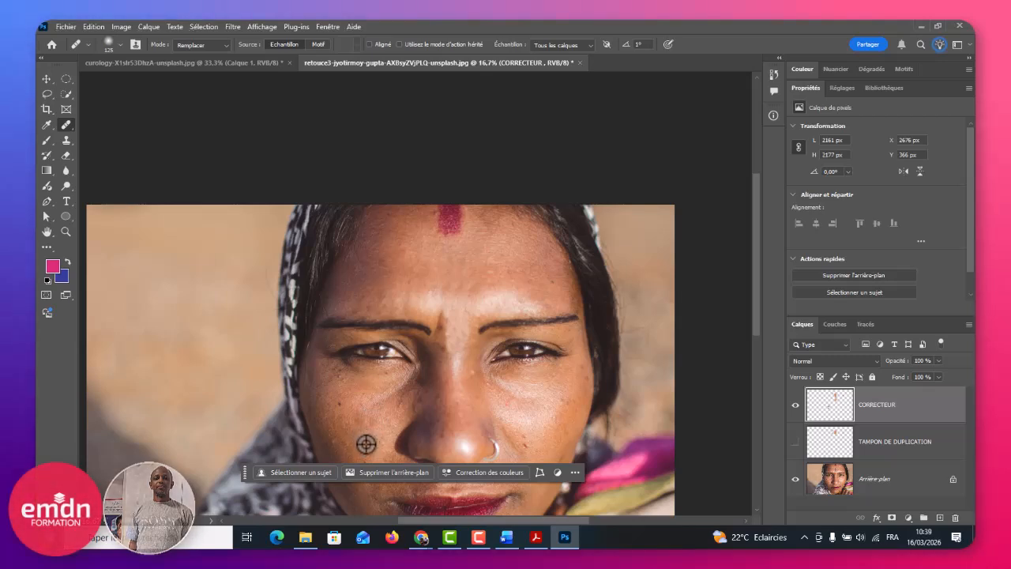
# Step: Hide the CORRECTEUR layer and add a new empty layer directly above Arrière-plan
pyautogui.click(794, 407)
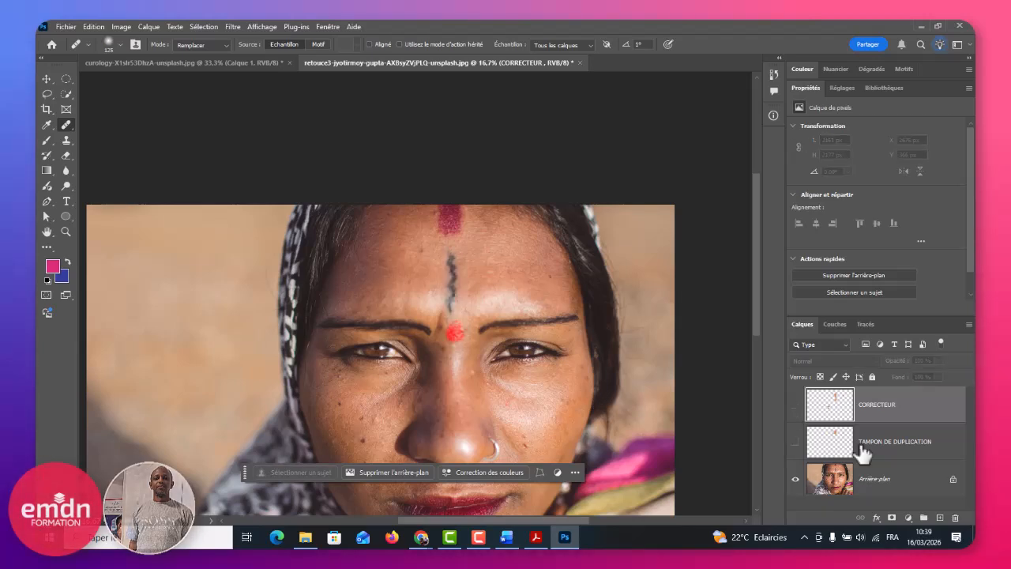
pyautogui.click(895, 485)
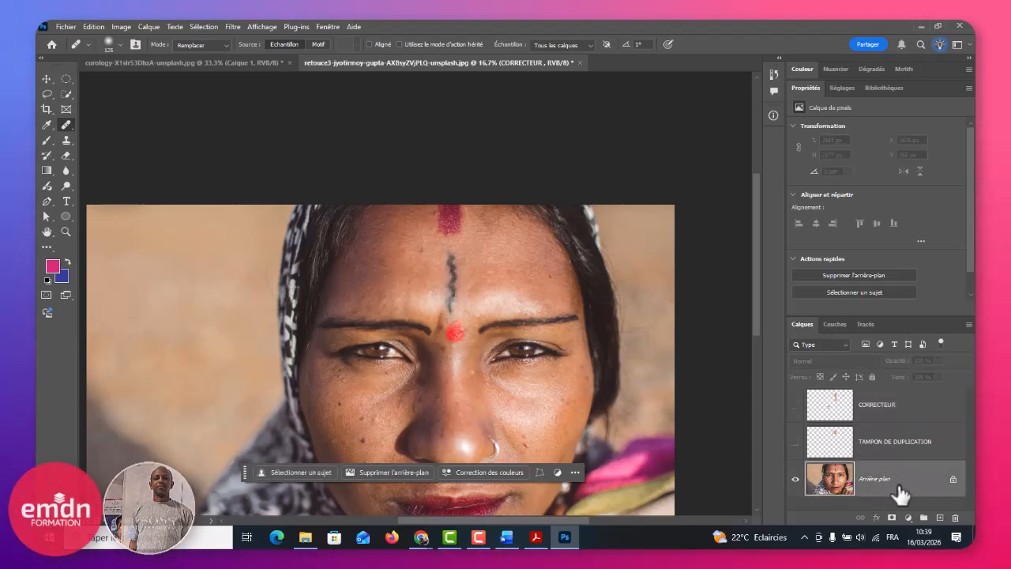
pyautogui.hotkey('ctrl', 'shift', 'alt', 'n')
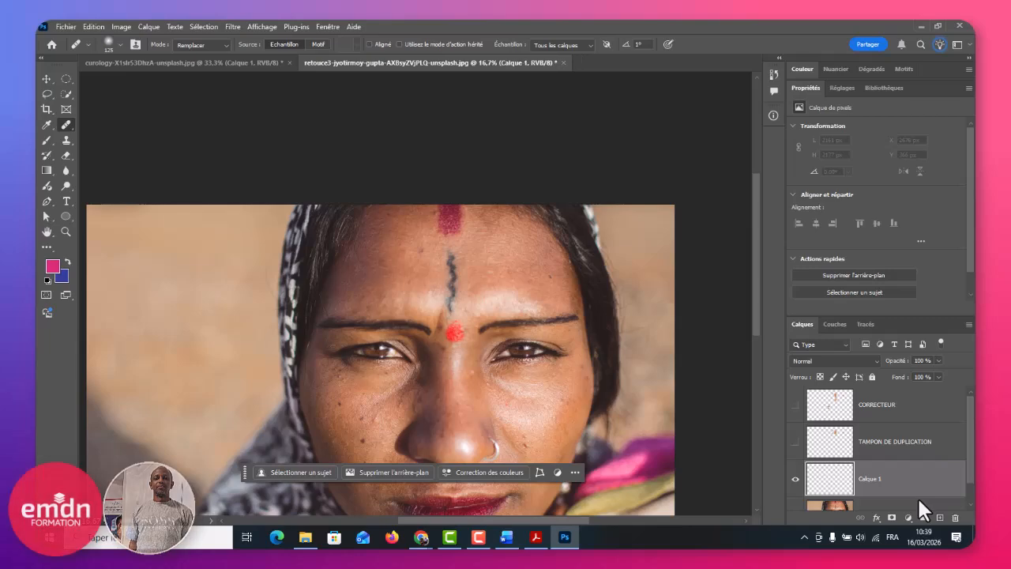
# Step: Move the layer Calque 1 to the top of the layer stack, above CORRECTEUR
pyautogui.moveTo(917, 496); pyautogui.dragTo(880, 380)
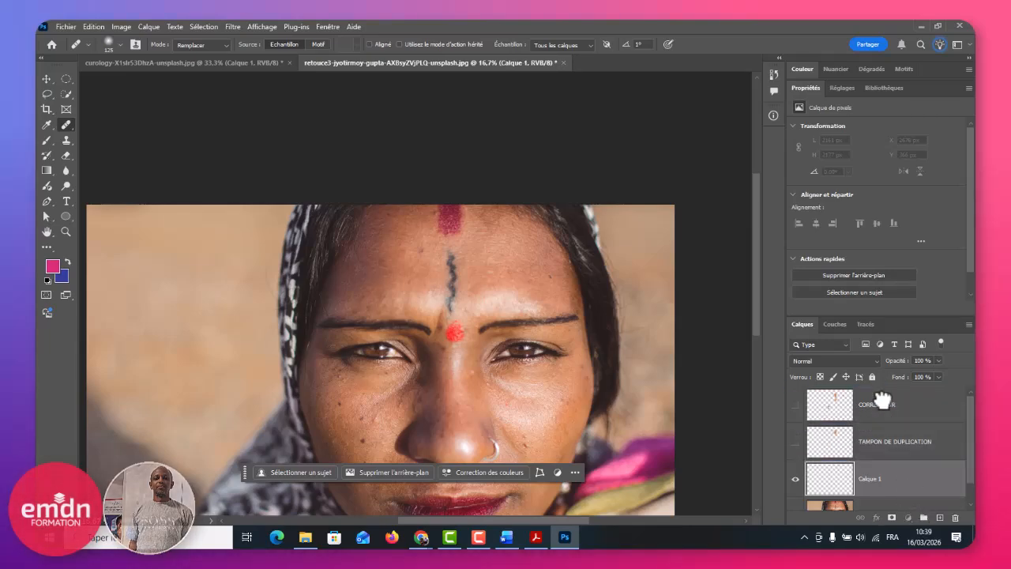
# Step: Switch to the course PDF in Acrobat, look up the section on the Patch tool (outil Pièce), and return to Photoshop
pyautogui.hotkey('alt', 'Tab')
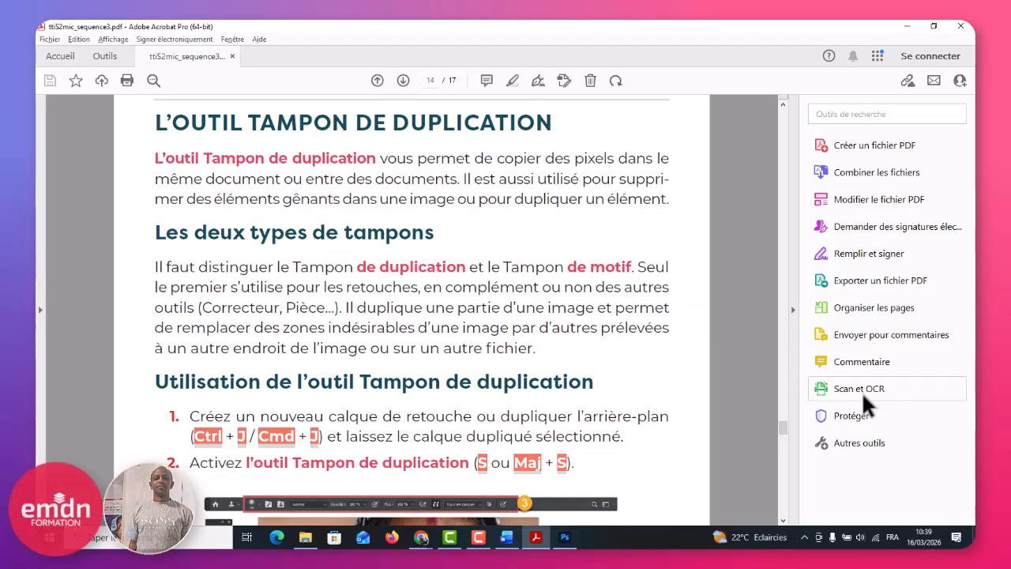
pyautogui.scroll(2, 458, 303)
pyautogui.scroll(-6, 458, 303)
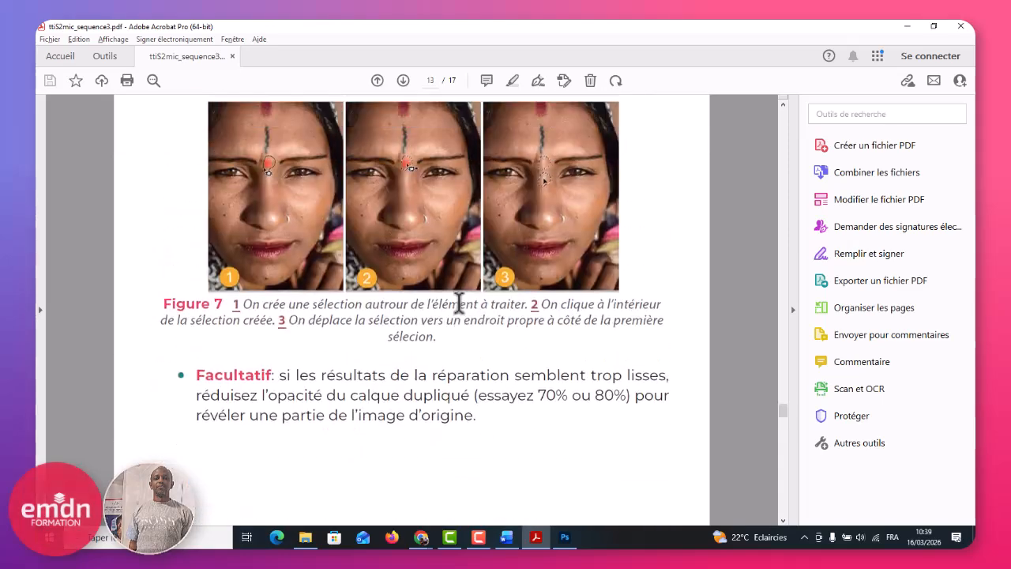
pyautogui.scroll(10, 458, 303)
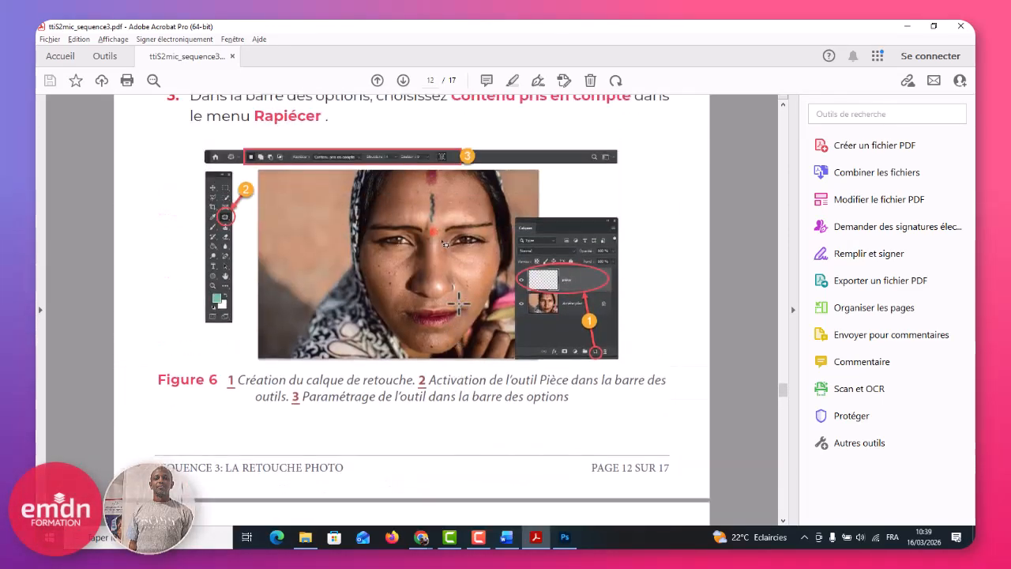
pyautogui.scroll(2, 458, 303)
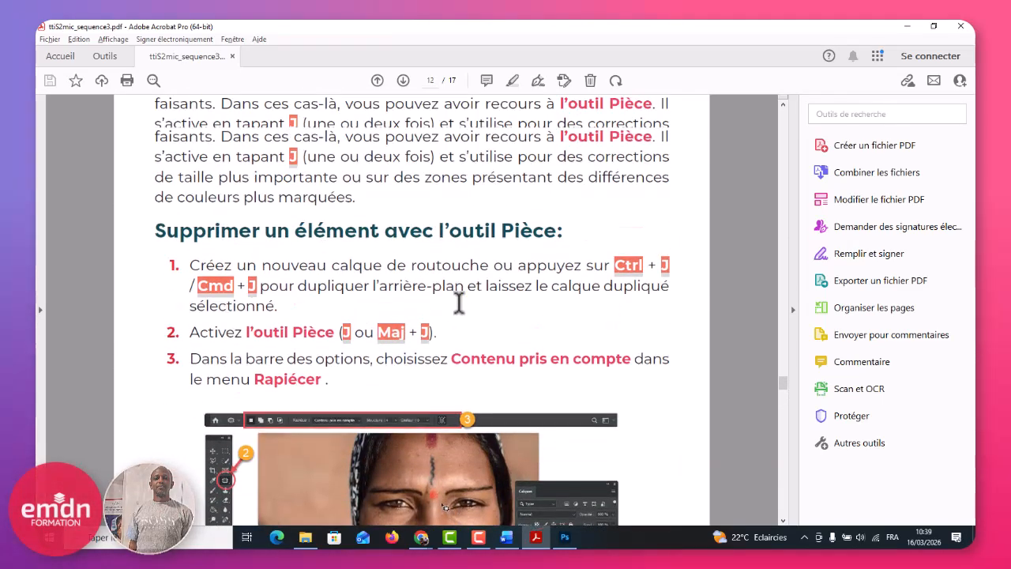
pyautogui.scroll(2, 459, 302)
pyautogui.hotkey('alt', 'Tab')
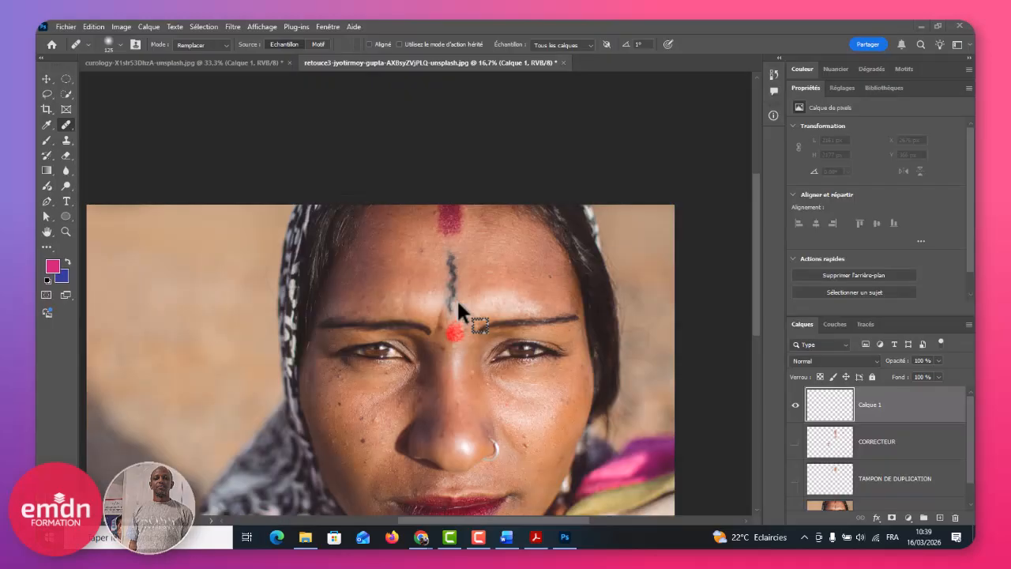
# Step: With the Patch tool (outil Pièce), outline the dark wavy line on the forehead, about 230 × 712 px, and replace it with adjacent clean skin
pyautogui.scroll(2, 457, 298)
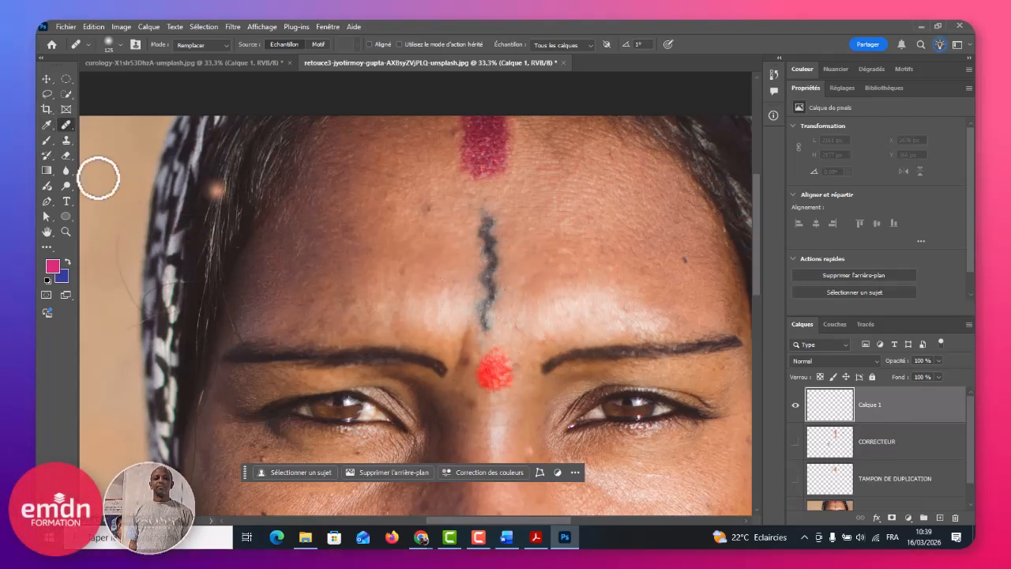
pyautogui.rightClick(63, 122)
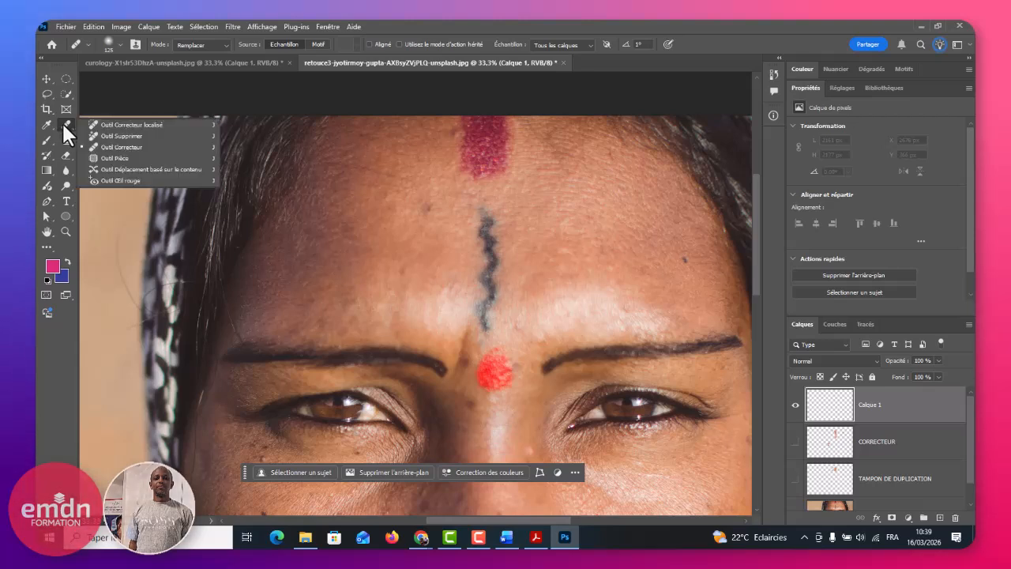
pyautogui.click(113, 157)
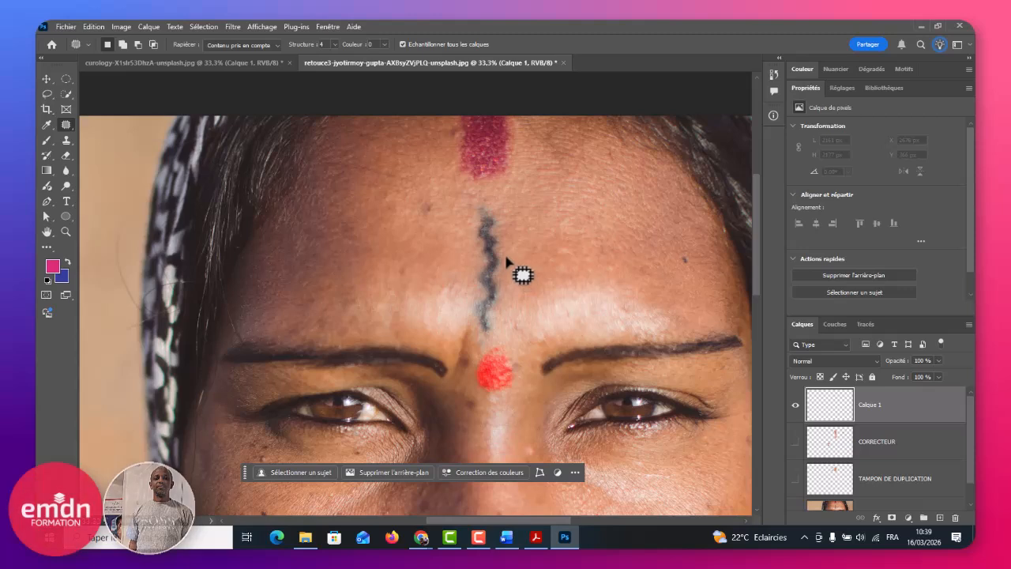
pyautogui.moveTo(506, 275)
pyautogui.mouseDown()
pyautogui.moveTo(498, 214)
pyautogui.moveTo(476, 203)
pyautogui.moveTo(465, 317)
pyautogui.moveTo(477, 336)
pyautogui.moveTo(495, 341)
pyautogui.moveTo(509, 276)
pyautogui.moveTo(479, 241)
pyautogui.mouseUp()
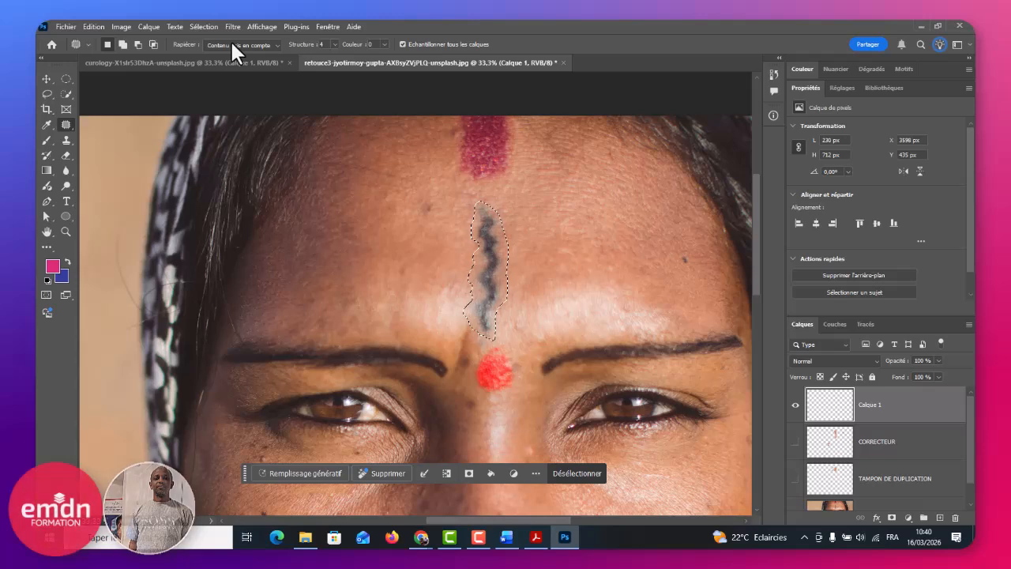
pyautogui.moveTo(498, 289); pyautogui.dragTo(519, 268)
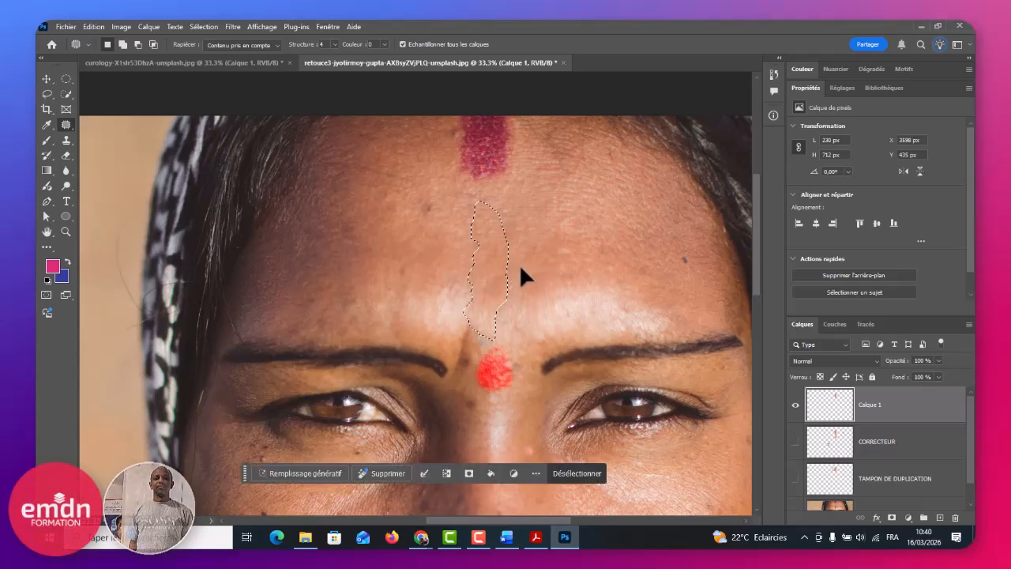
# Step: Outline the red dot between the eyebrows, about 279 × 300 px, patch it with the skin just above, and deselect
pyautogui.click(522, 382)
pyautogui.moveTo(521, 382)
pyautogui.mouseDown()
pyautogui.moveTo(495, 401)
pyautogui.moveTo(478, 395)
pyautogui.moveTo(469, 370)
pyautogui.moveTo(502, 344)
pyautogui.moveTo(520, 360)
pyautogui.mouseUp()
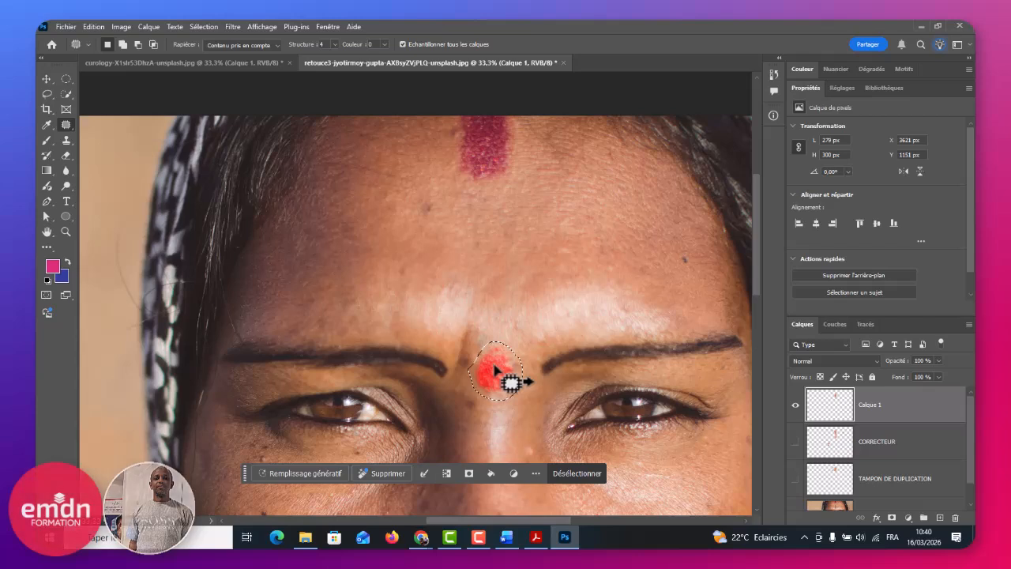
pyautogui.moveTo(494, 369); pyautogui.dragTo(506, 309)
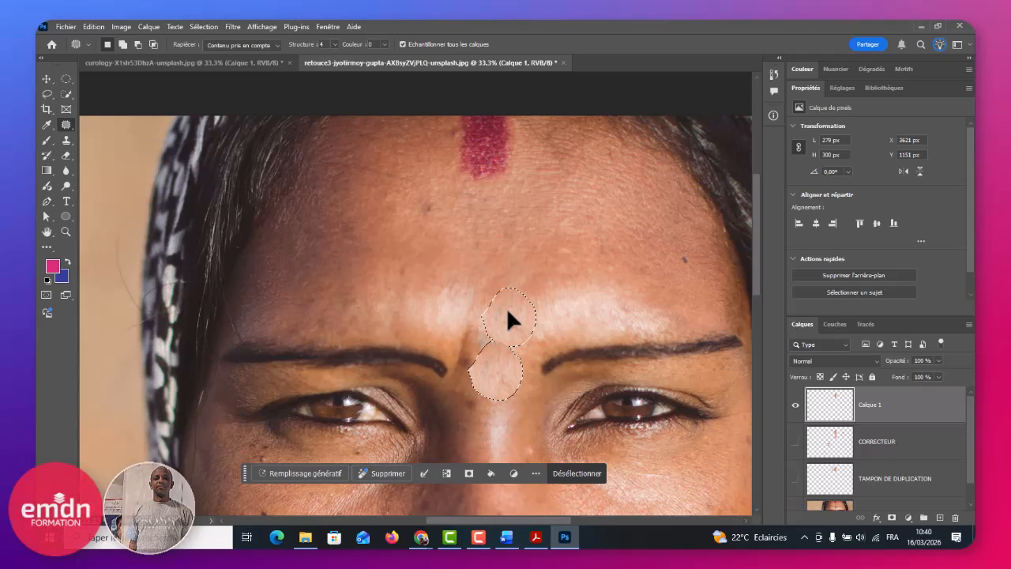
pyautogui.hotkey('ctrl', 'd')
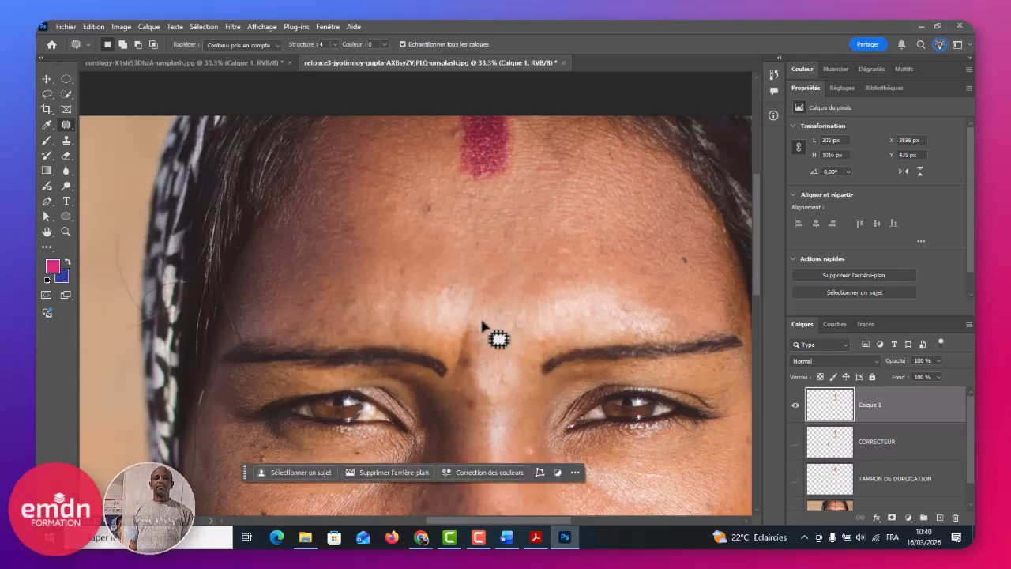
# Step: Patch the small uneven areas and the dark spot between the eyebrows and at the top of the nose, and clear the selection
pyautogui.moveTo(479, 316)
pyautogui.mouseDown()
pyautogui.moveTo(493, 361)
pyautogui.moveTo(495, 322)
pyautogui.moveTo(484, 312)
pyautogui.moveTo(512, 332)
pyautogui.mouseUp()
pyautogui.click(491, 401)
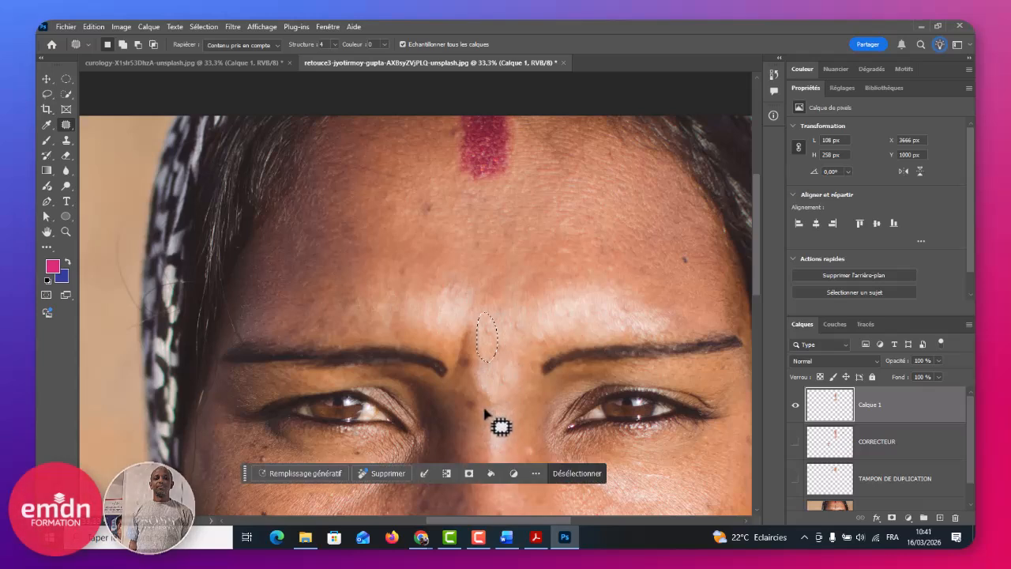
pyautogui.moveTo(469, 413); pyautogui.dragTo(476, 411)
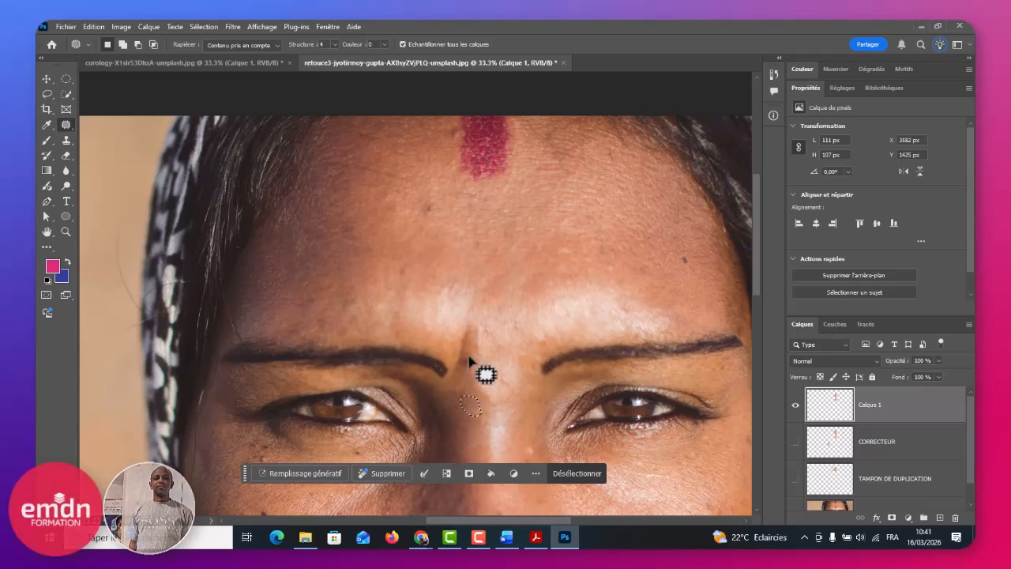
pyautogui.click(483, 371)
pyautogui.moveTo(472, 352); pyautogui.dragTo(460, 379)
pyautogui.moveTo(472, 345); pyautogui.dragTo(465, 386)
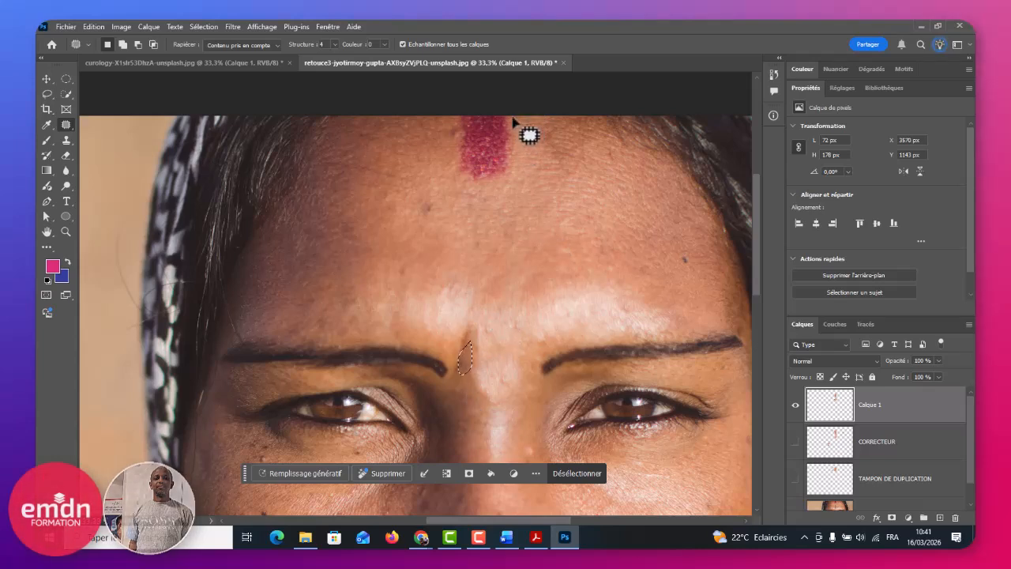
pyautogui.hotkey('ctrl', 'd')
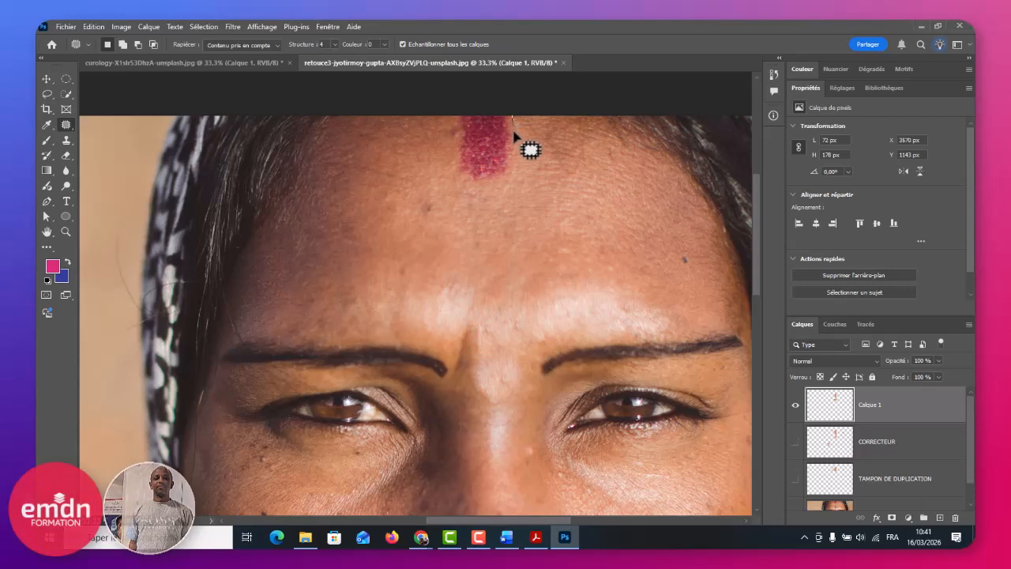
# Step: Outline the magenta mark at the top of the forehead, about 333 × 353 px, patch it with skin to its left, and deselect
pyautogui.moveTo(514, 134)
pyautogui.mouseDown()
pyautogui.moveTo(500, 179)
pyautogui.moveTo(472, 186)
pyautogui.moveTo(457, 176)
pyautogui.moveTo(454, 117)
pyautogui.mouseUp()
pyautogui.moveTo(497, 149); pyautogui.dragTo(423, 149)
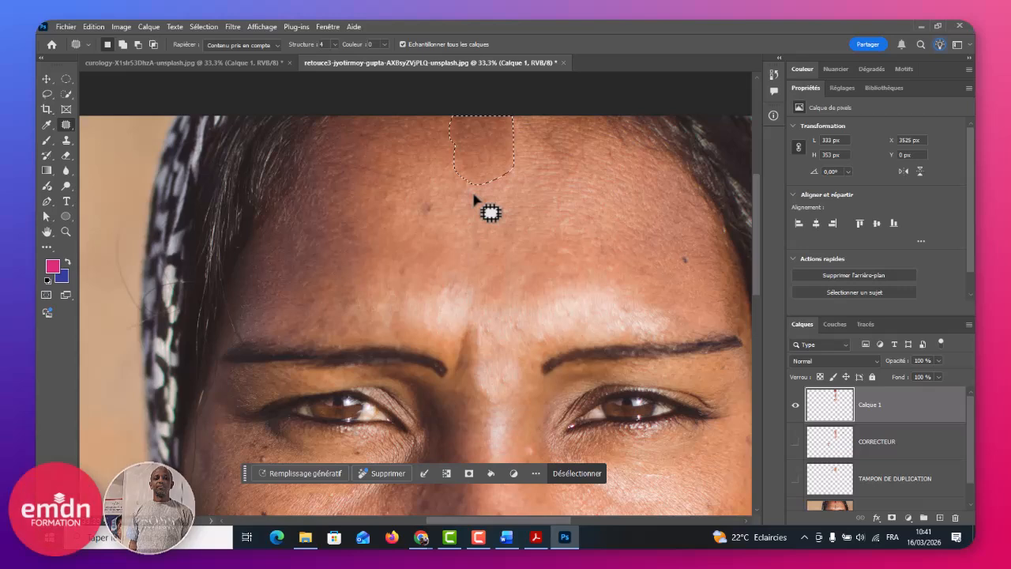
pyautogui.hotkey('ctrl', 'd')
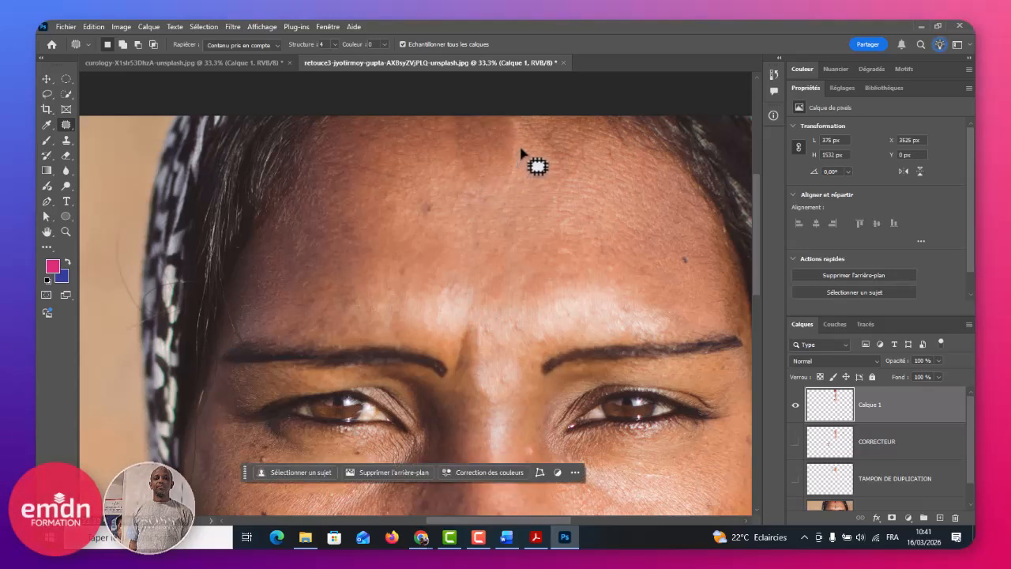
# Step: Patch the visible edges and dark patches left around the removed magenta mark with nearby forehead skin, and clear the selection
pyautogui.moveTo(519, 162)
pyautogui.mouseDown()
pyautogui.moveTo(503, 190)
pyautogui.moveTo(496, 164)
pyautogui.moveTo(507, 146)
pyautogui.moveTo(529, 175)
pyautogui.mouseUp()
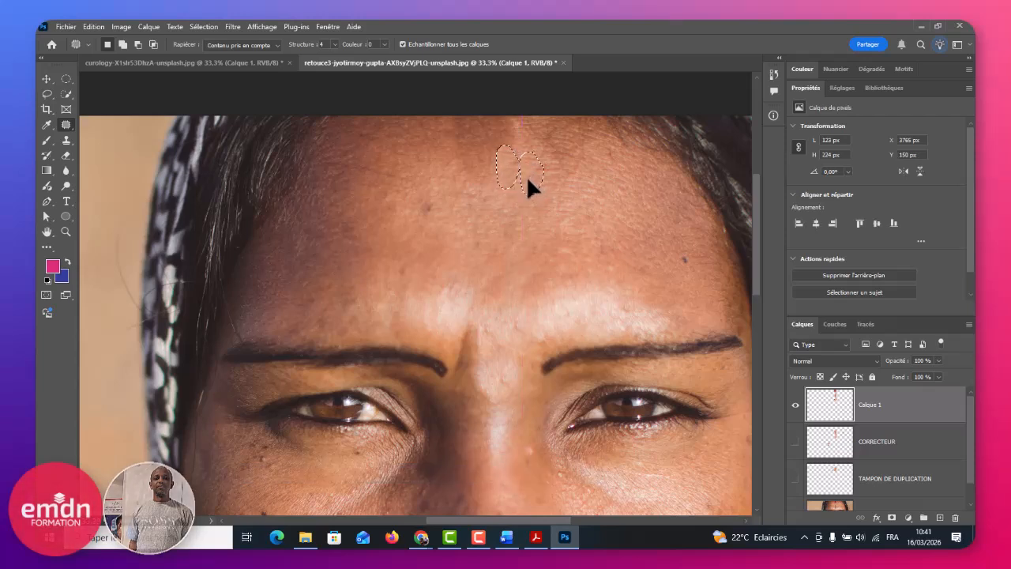
pyautogui.moveTo(465, 152)
pyautogui.mouseDown()
pyautogui.moveTo(499, 159)
pyautogui.moveTo(500, 174)
pyautogui.moveTo(484, 188)
pyautogui.moveTo(453, 145)
pyautogui.moveTo(480, 187)
pyautogui.mouseUp()
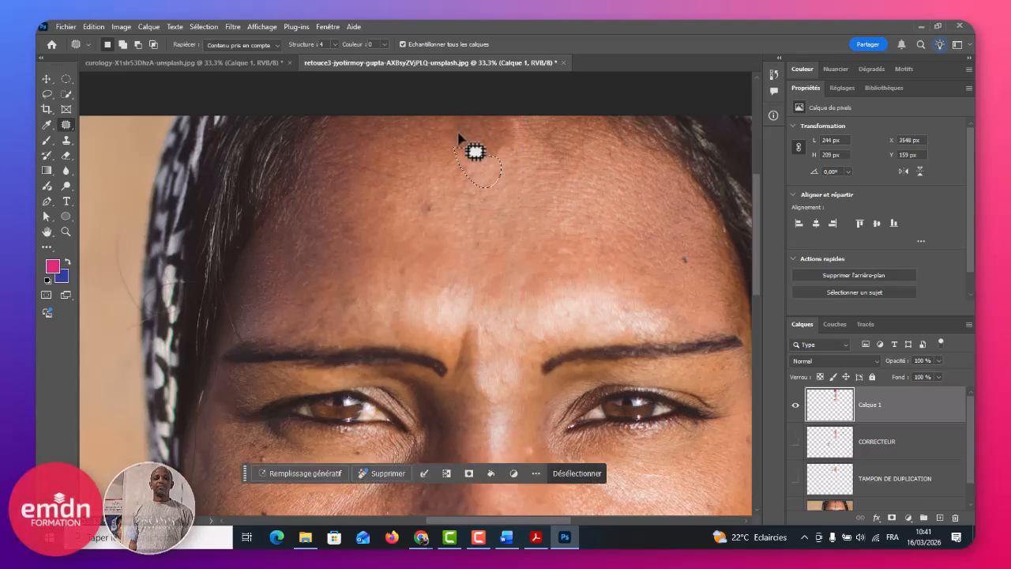
pyautogui.moveTo(445, 133)
pyautogui.mouseDown()
pyautogui.moveTo(456, 155)
pyautogui.moveTo(483, 159)
pyautogui.moveTo(477, 139)
pyautogui.moveTo(449, 132)
pyautogui.moveTo(456, 176)
pyautogui.moveTo(500, 137)
pyautogui.moveTo(477, 131)
pyautogui.moveTo(467, 149)
pyautogui.moveTo(487, 147)
pyautogui.moveTo(473, 166)
pyautogui.mouseUp()
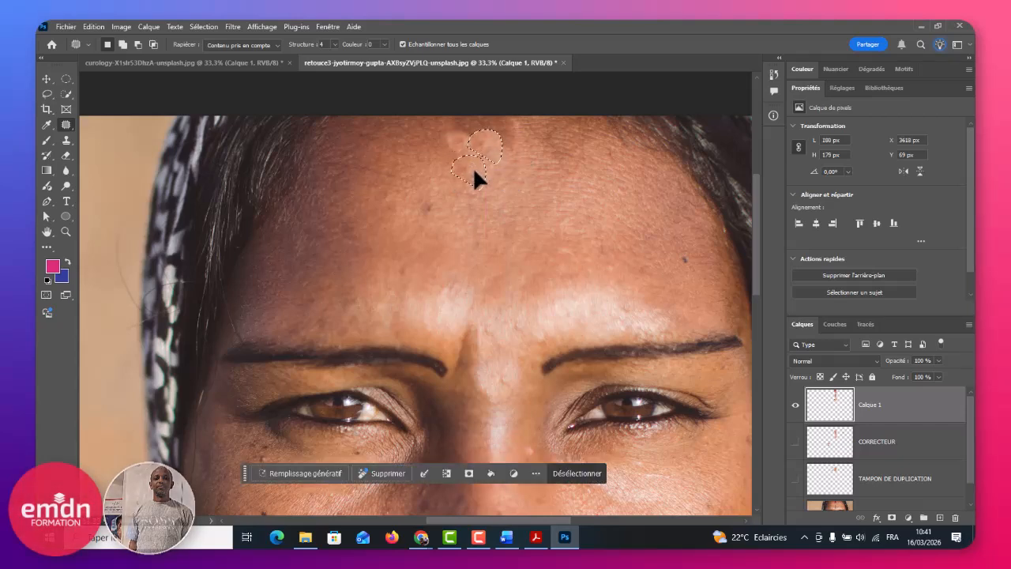
pyautogui.click(467, 124)
pyautogui.moveTo(447, 127)
pyautogui.mouseDown()
pyautogui.moveTo(472, 145)
pyautogui.moveTo(496, 111)
pyautogui.moveTo(464, 94)
pyautogui.moveTo(480, 156)
pyautogui.mouseUp()
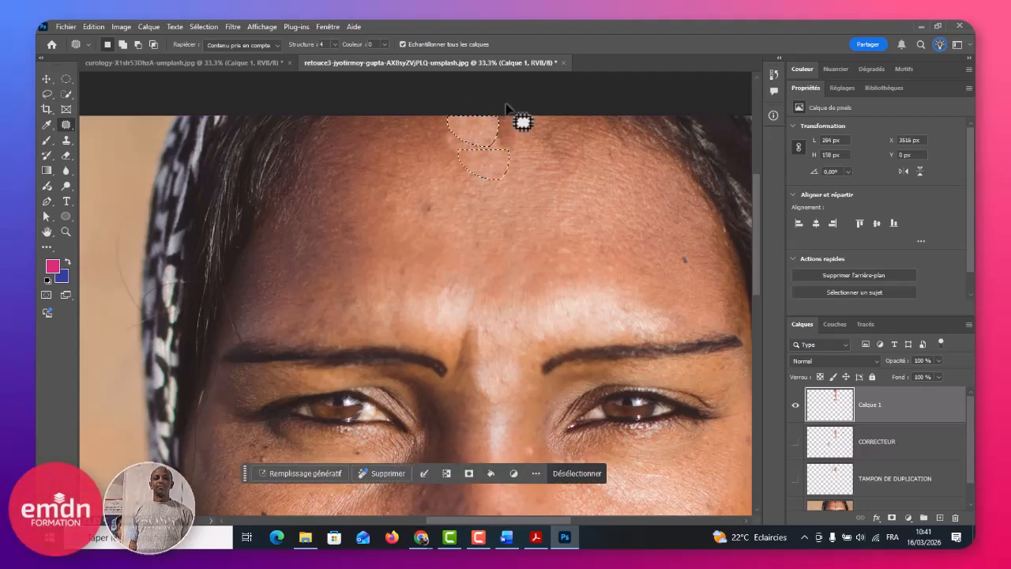
pyautogui.moveTo(509, 117)
pyautogui.mouseDown()
pyautogui.moveTo(519, 153)
pyautogui.moveTo(500, 152)
pyautogui.moveTo(488, 117)
pyautogui.mouseUp()
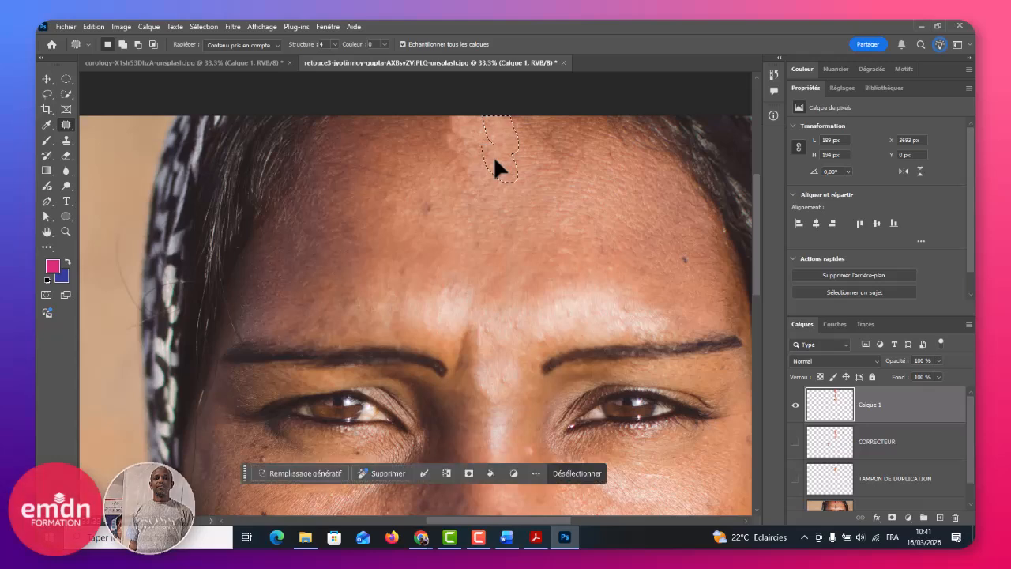
pyautogui.moveTo(494, 158)
pyautogui.mouseDown()
pyautogui.moveTo(461, 102)
pyautogui.moveTo(451, 103)
pyautogui.moveTo(476, 158)
pyautogui.moveTo(493, 162)
pyautogui.moveTo(478, 129)
pyautogui.moveTo(472, 162)
pyautogui.moveTo(501, 179)
pyautogui.mouseUp()
pyautogui.moveTo(459, 135)
pyautogui.mouseDown()
pyautogui.moveTo(435, 136)
pyautogui.moveTo(457, 155)
pyautogui.moveTo(474, 128)
pyautogui.moveTo(453, 105)
pyautogui.moveTo(470, 142)
pyautogui.moveTo(442, 146)
pyautogui.mouseUp()
pyautogui.hotkey('ctrl', 'd')
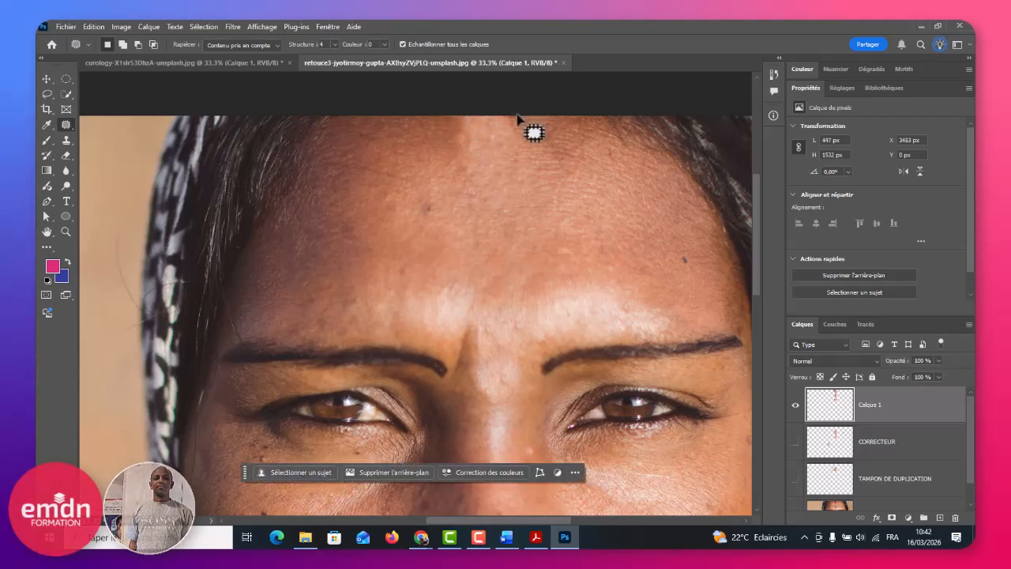
# Step: Blend the remaining uneven tones along the upper edge of the forehead with small patches of neighbouring skin, and deselect
pyautogui.moveTo(518, 119)
pyautogui.mouseDown()
pyautogui.moveTo(518, 155)
pyautogui.moveTo(493, 131)
pyautogui.moveTo(490, 105)
pyautogui.moveTo(524, 140)
pyautogui.mouseUp()
pyautogui.hotkey('ctrl', 'd')
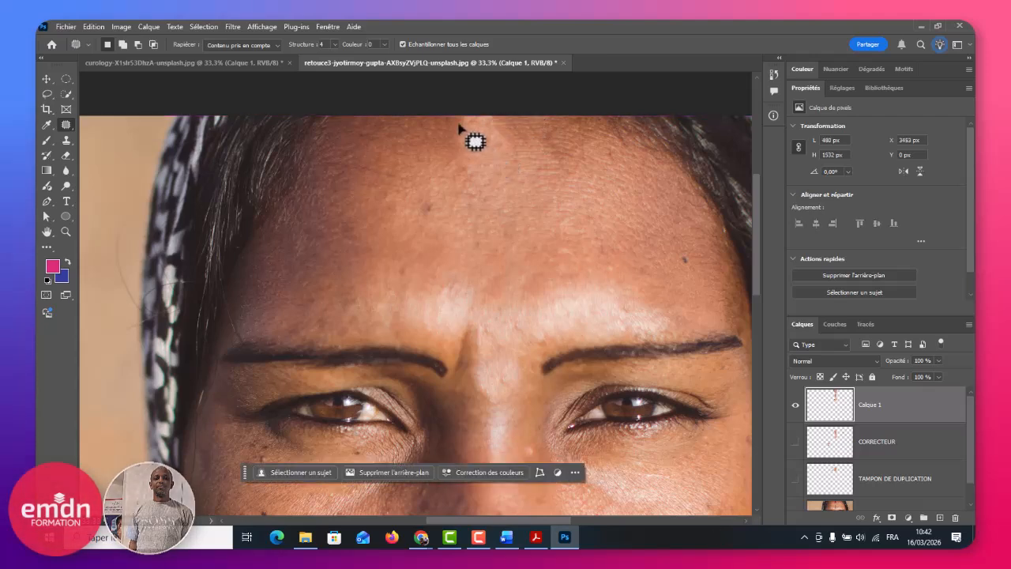
pyautogui.moveTo(479, 117)
pyautogui.mouseDown()
pyautogui.moveTo(487, 143)
pyautogui.moveTo(507, 150)
pyautogui.moveTo(491, 110)
pyautogui.moveTo(514, 138)
pyautogui.mouseUp()
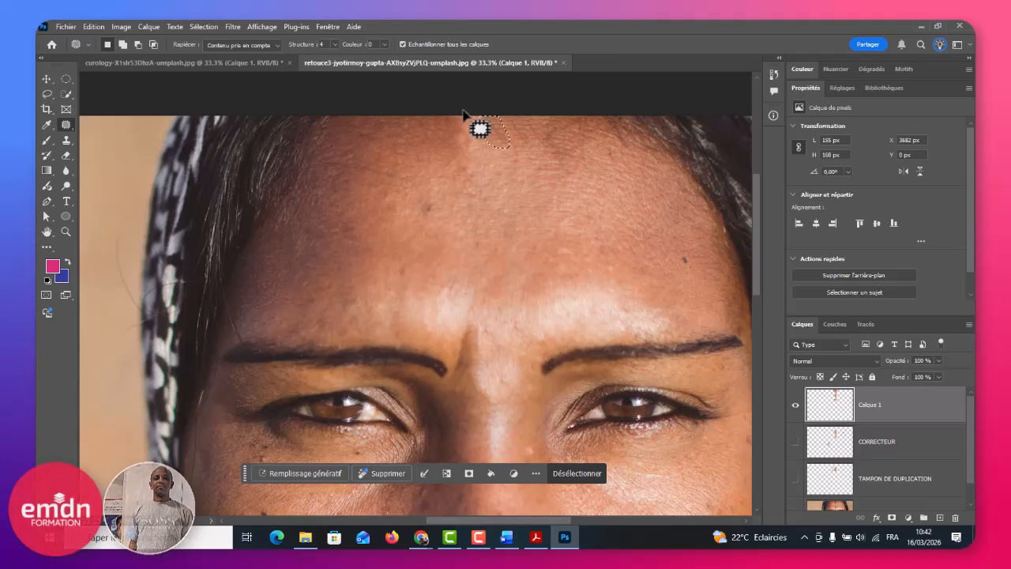
pyautogui.moveTo(465, 116)
pyautogui.mouseDown()
pyautogui.moveTo(481, 143)
pyautogui.moveTo(480, 105)
pyautogui.moveTo(458, 137)
pyautogui.moveTo(425, 131)
pyautogui.moveTo(450, 141)
pyautogui.moveTo(451, 128)
pyautogui.moveTo(497, 128)
pyautogui.moveTo(462, 147)
pyautogui.moveTo(475, 135)
pyautogui.moveTo(458, 132)
pyautogui.moveTo(487, 144)
pyautogui.mouseUp()
pyautogui.click(492, 163)
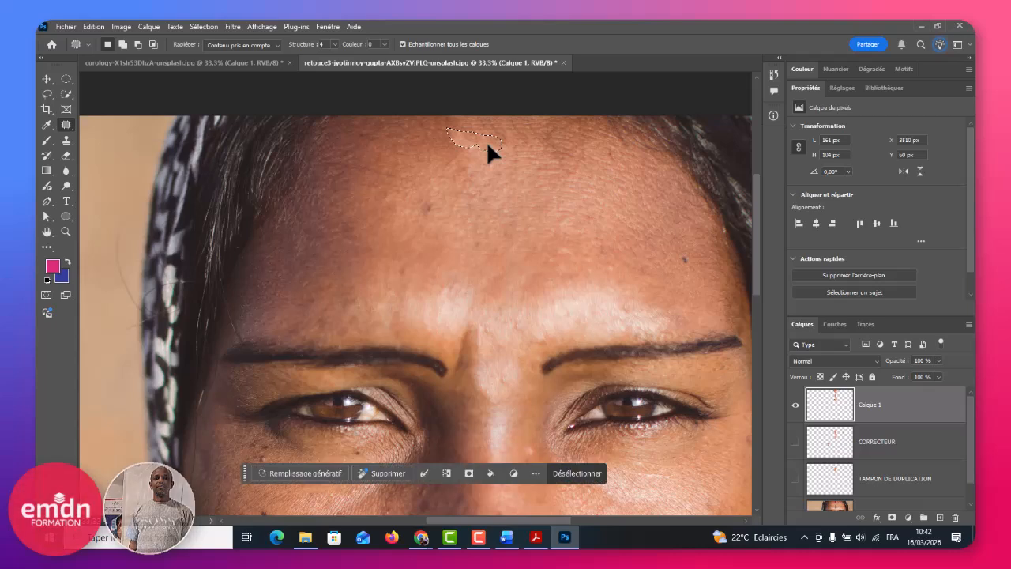
pyautogui.click(487, 161)
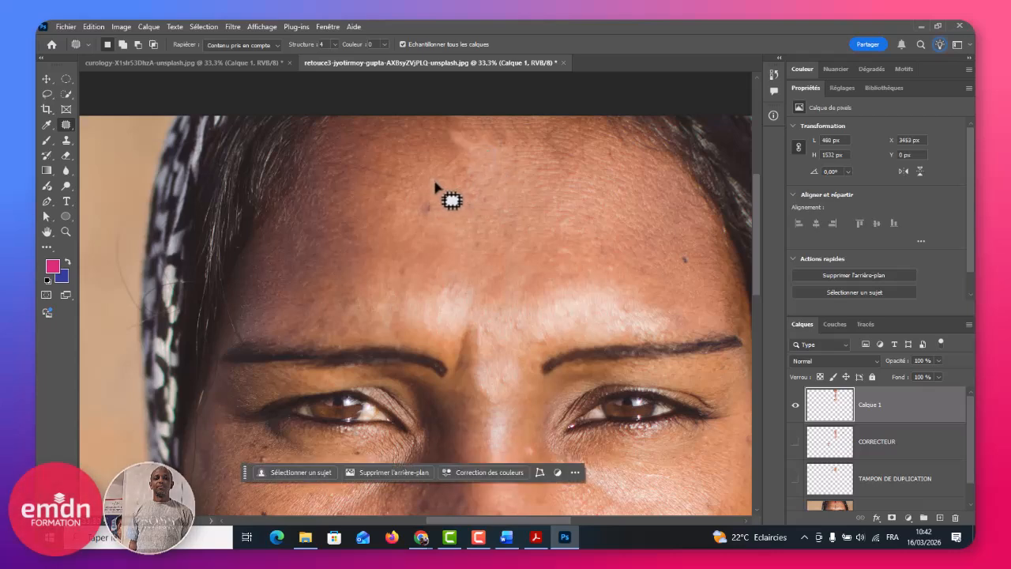
# Step: Patch the two small dark spots on the left and right sides of the forehead with adjacent clean skin
pyautogui.moveTo(433, 189)
pyautogui.mouseDown()
pyautogui.moveTo(418, 199)
pyautogui.moveTo(434, 210)
pyautogui.mouseUp()
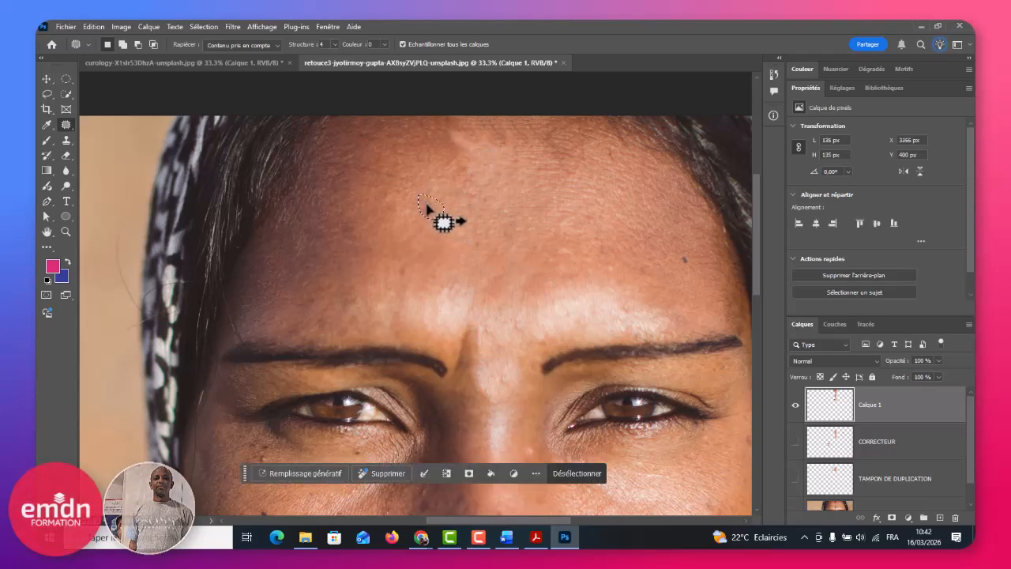
pyautogui.click(673, 256)
pyautogui.moveTo(678, 254)
pyautogui.mouseDown()
pyautogui.moveTo(681, 264)
pyautogui.moveTo(679, 247)
pyautogui.mouseUp()
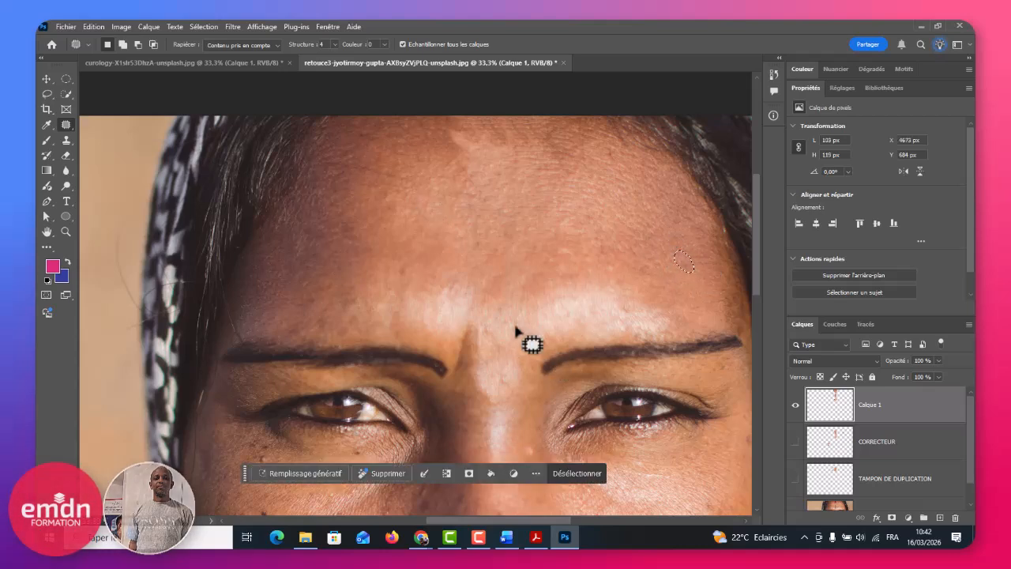
# Step: Patch the two moles on the cheek below the eye at the left of the photo with nearby clean skin
pyautogui.scroll(-2, 513, 327)
pyautogui.scroll(-2, 513, 327)
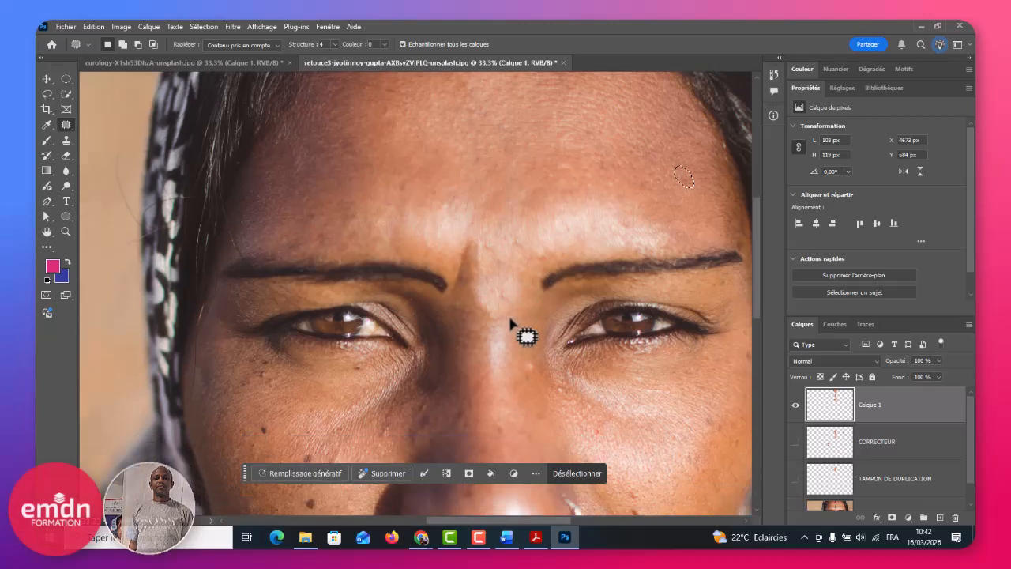
pyautogui.moveTo(266, 416)
pyautogui.mouseDown()
pyautogui.moveTo(265, 440)
pyautogui.moveTo(266, 417)
pyautogui.moveTo(271, 434)
pyautogui.moveTo(298, 460)
pyautogui.mouseUp()
pyautogui.click(301, 456)
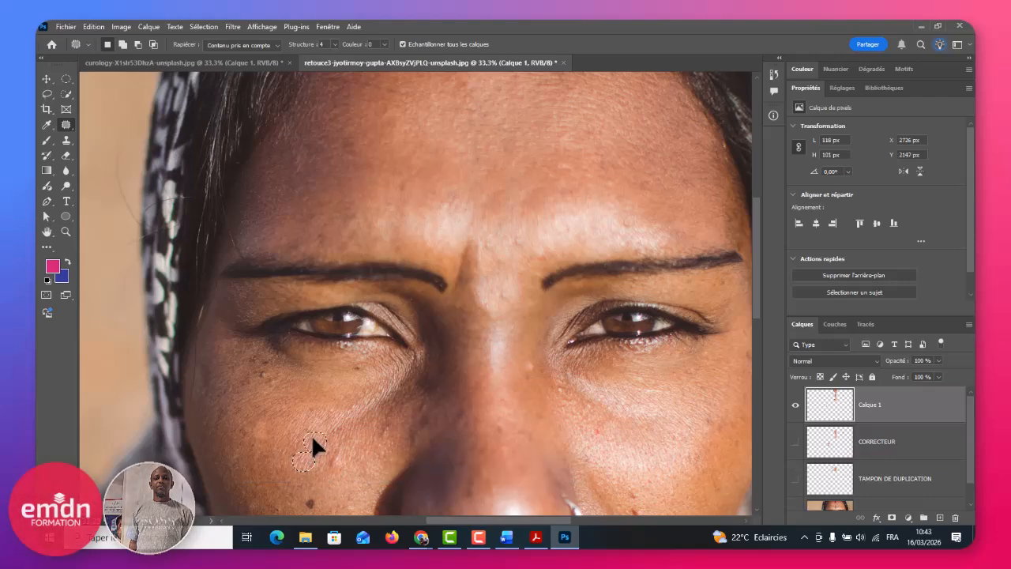
# Step: Toggle the visibility of the retouching layer Calque 1 and switch back to the course PDF in Acrobat
pyautogui.click(795, 405)
pyautogui.hotkey('alt', 'Tab')
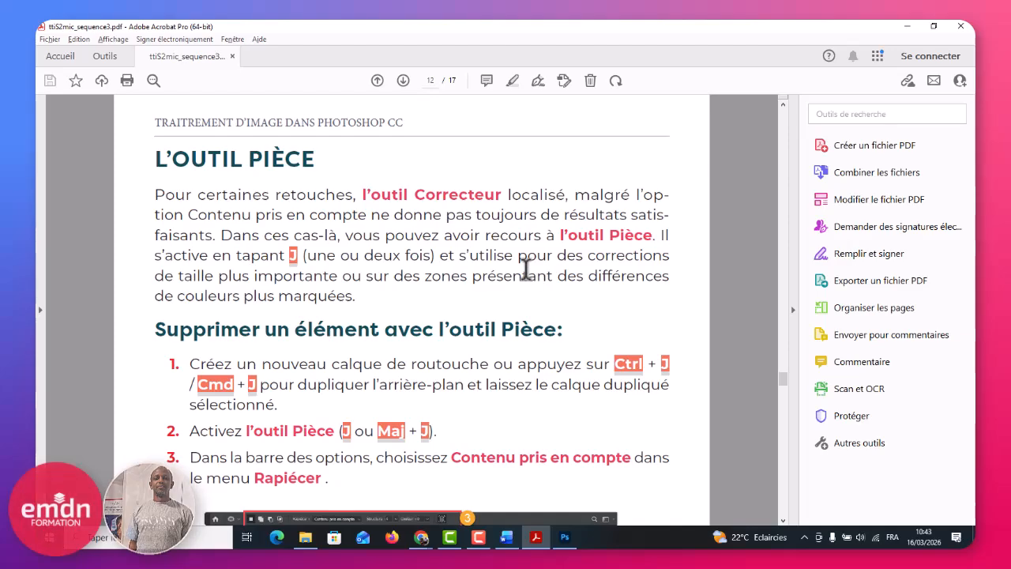
# Step: Find the section on using the Spot Healing Brush (outil Correcteur localisé) in the course PDF, and switch back to Photoshop
pyautogui.scroll(15, 424, 225)
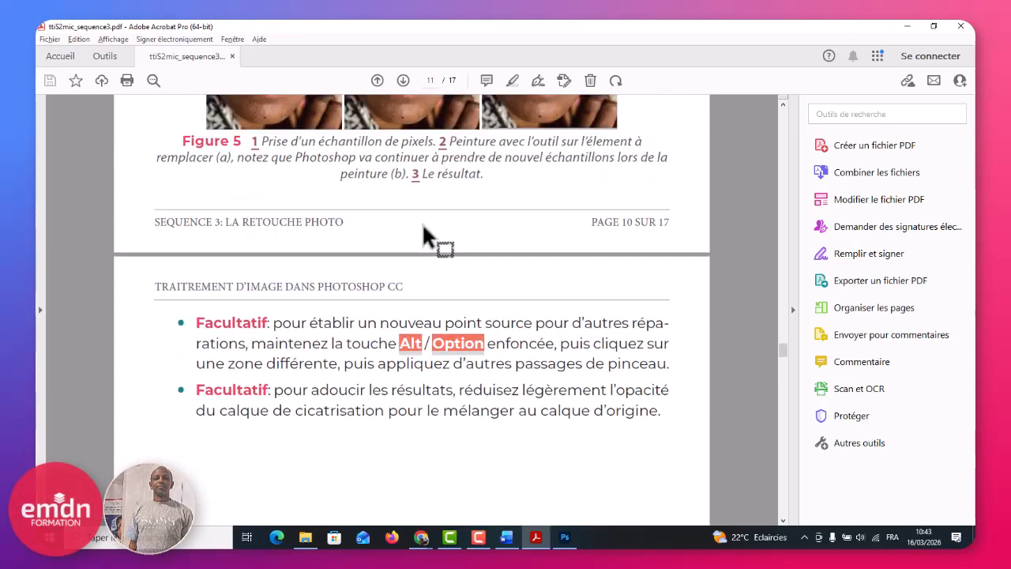
pyautogui.scroll(10, 425, 226)
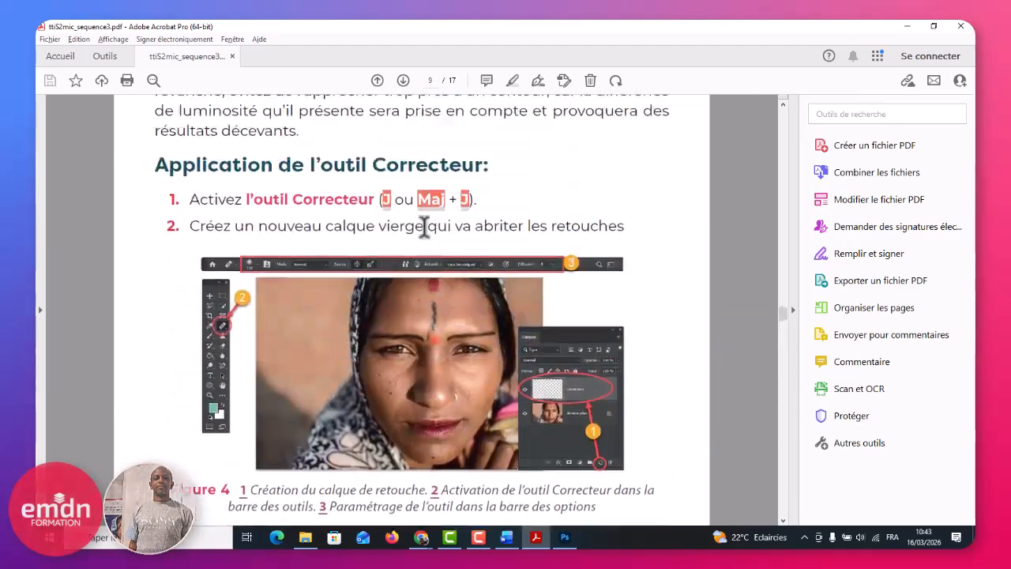
pyautogui.scroll(15, 424, 225)
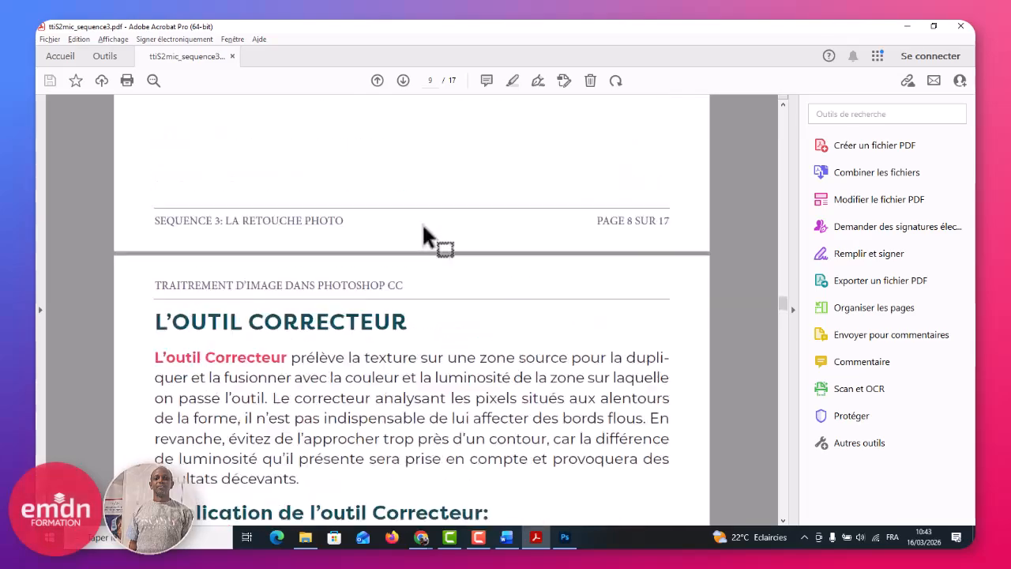
pyautogui.scroll(8, 424, 225)
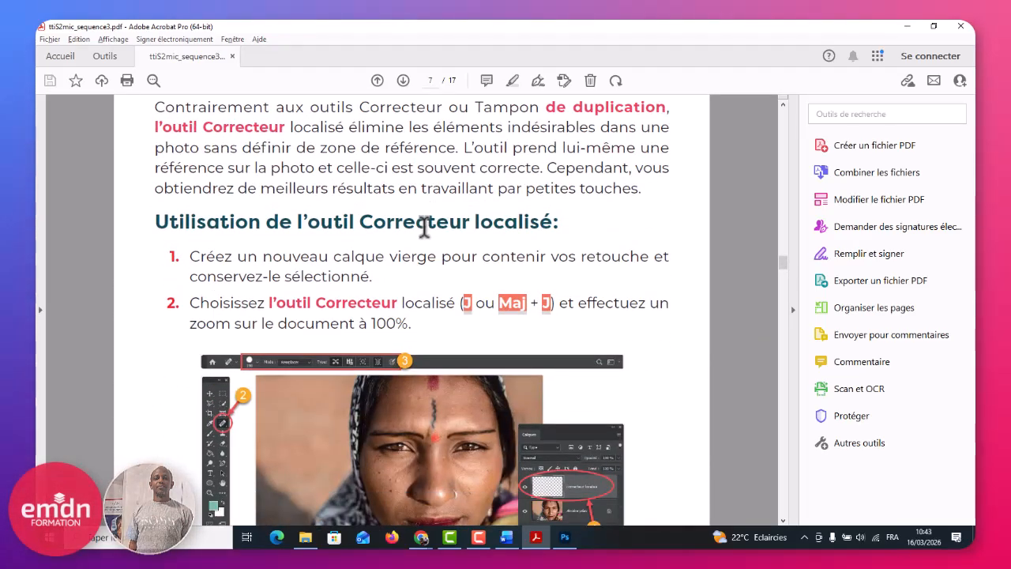
pyautogui.hotkey('alt', 'Tab')
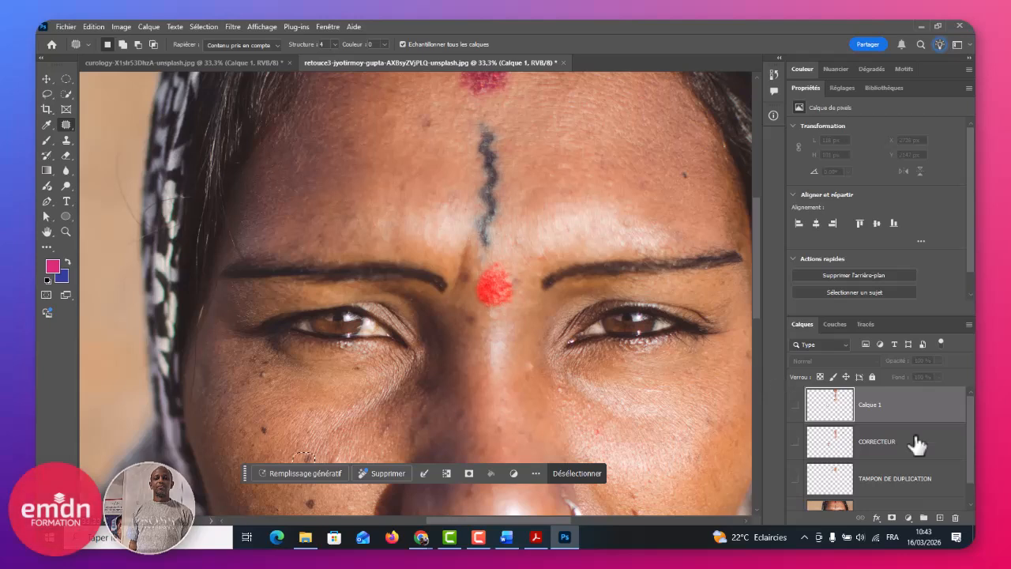
# Step: Add an empty layer named CORRECTEUR LOCALISE above Calque 1, and rename Calque 1 as PIECE
pyautogui.click(939, 517)
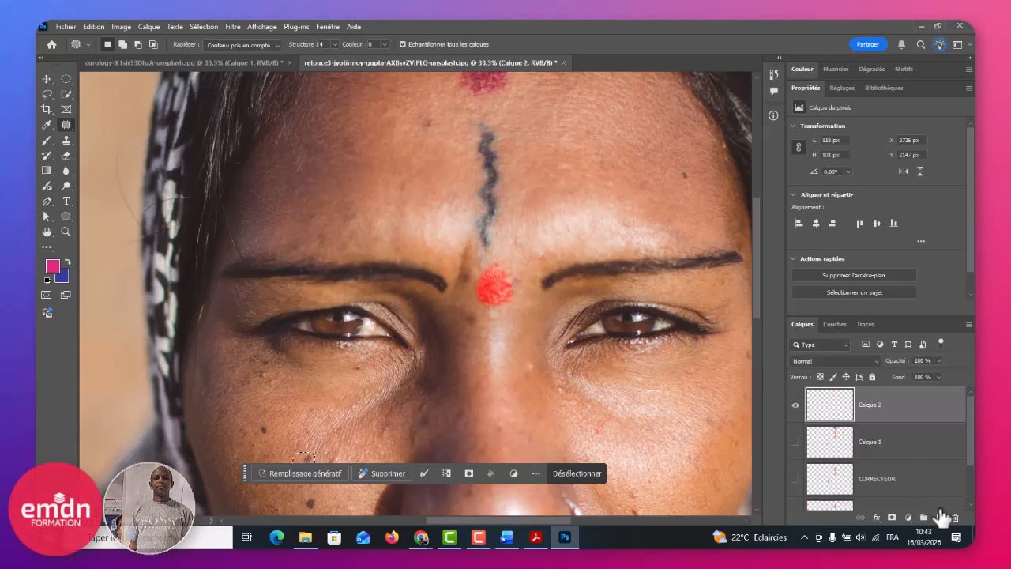
pyautogui.doubleClick(866, 402)
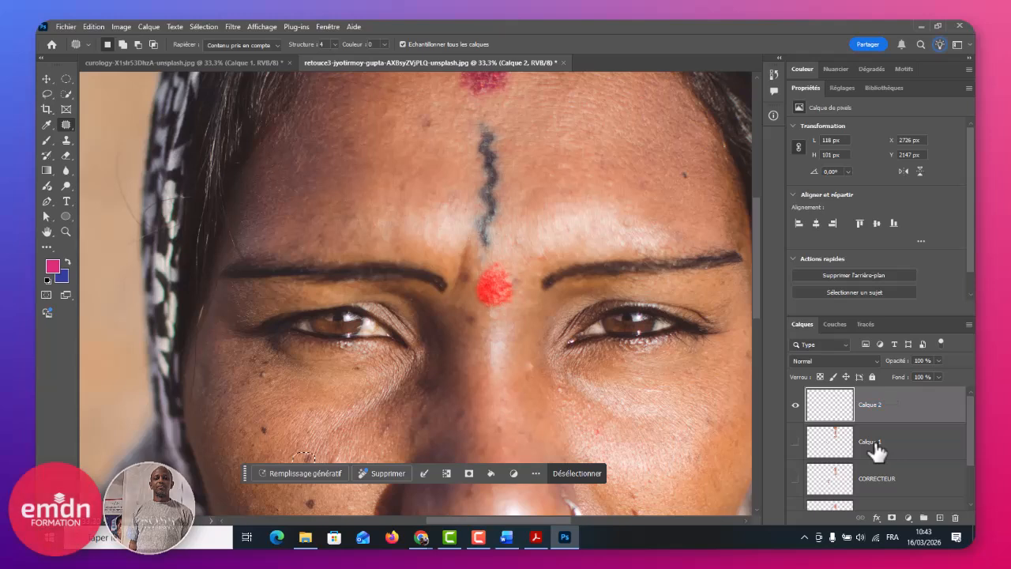
pyautogui.doubleClick(871, 442)
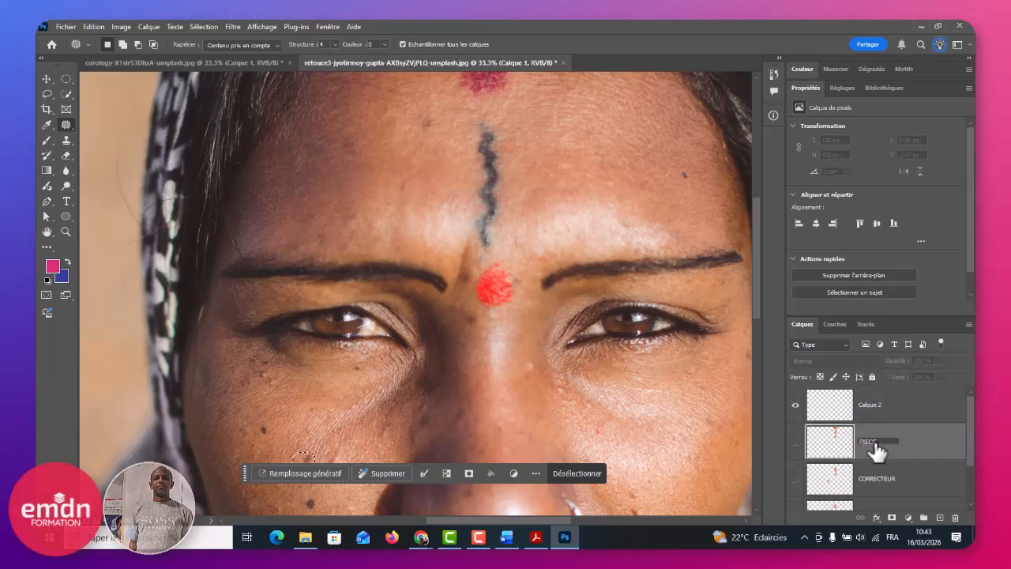
pyautogui.write('PIECE')
pyautogui.press('Return')
pyautogui.doubleClick(869, 404)
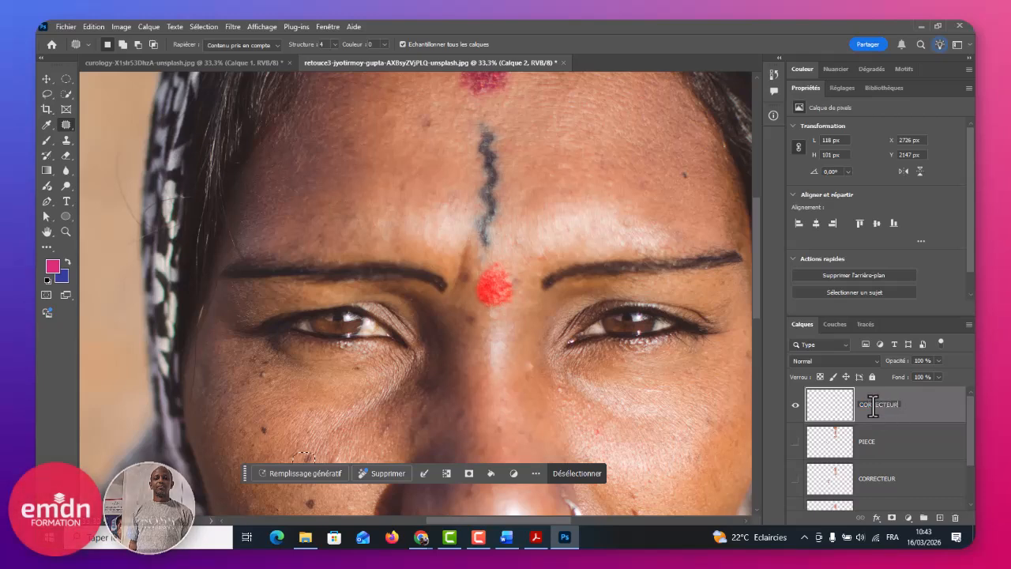
pyautogui.press('Return')
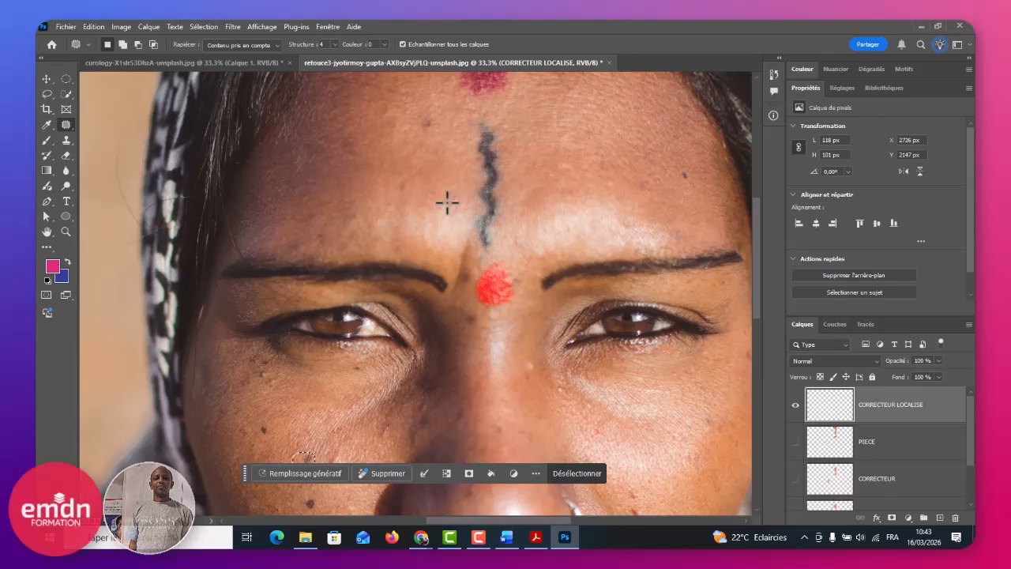
# Step: Activate the Spot Healing Brush (Outil Correcteur localisé) and try it along the dark vertical line on the forehead
pyautogui.rightClick(67, 124)
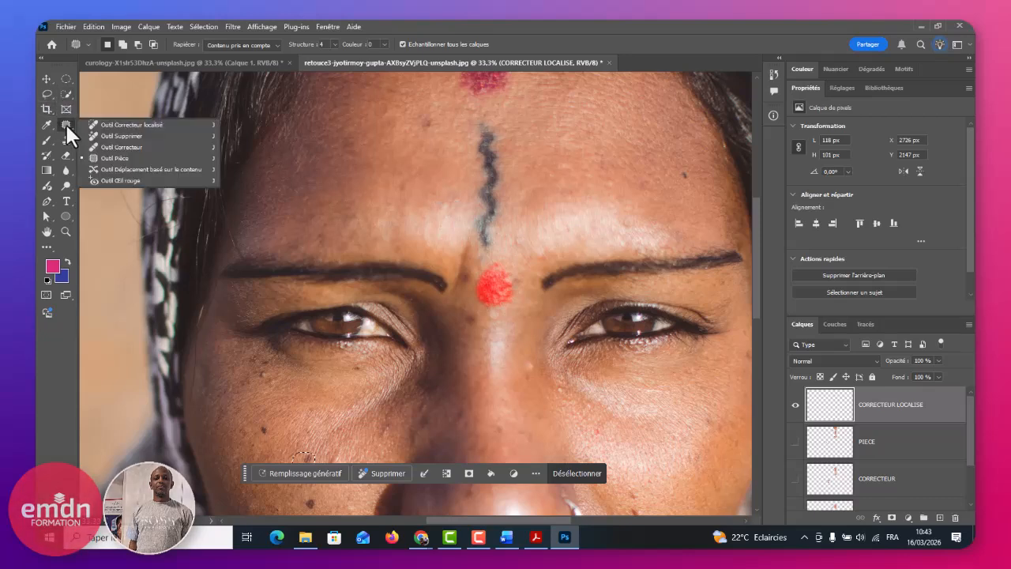
pyautogui.click(111, 125)
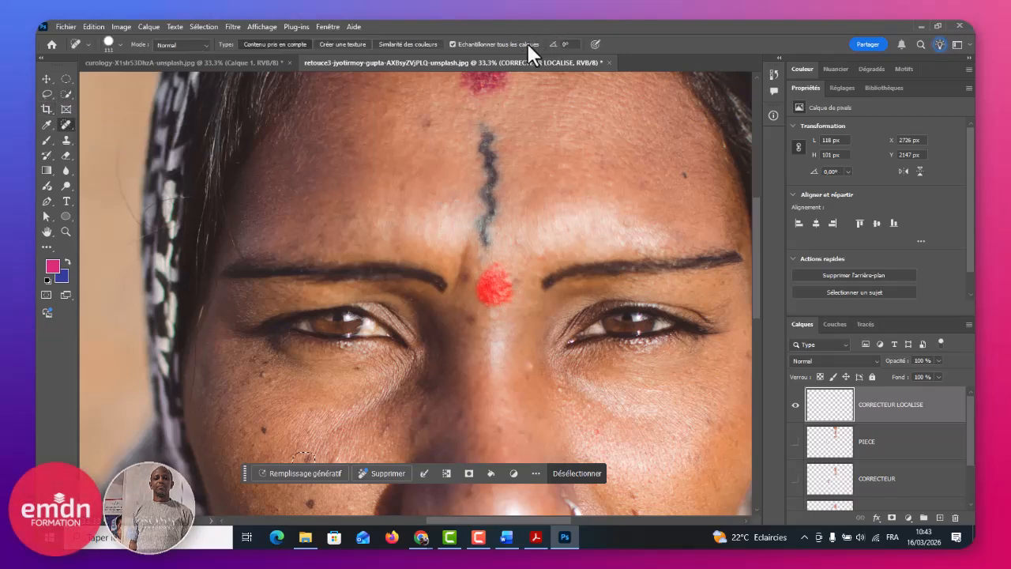
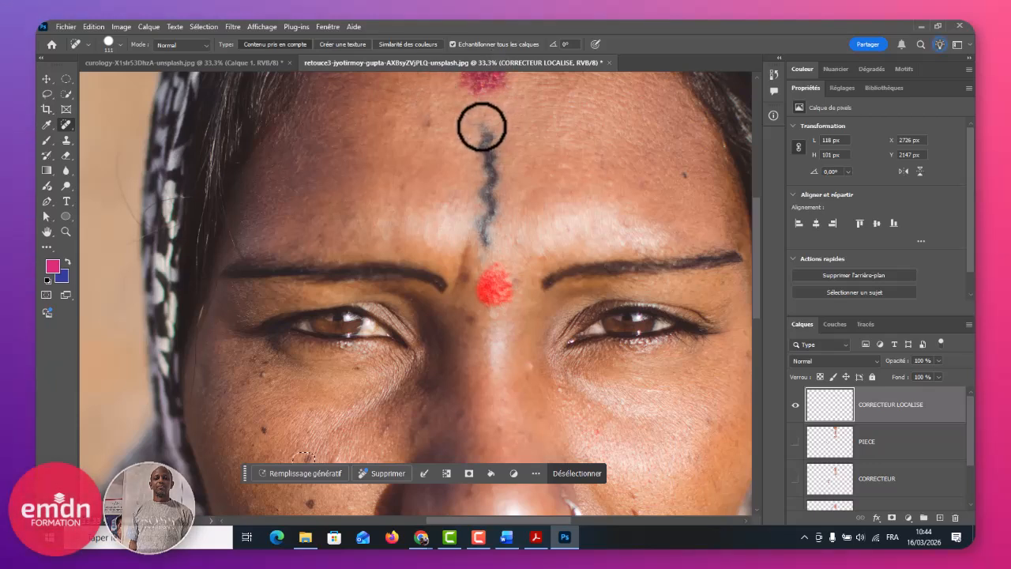
pyautogui.moveTo(480, 127)
pyautogui.mouseDown()
pyautogui.moveTo(494, 158)
pyautogui.moveTo(487, 234)
pyautogui.mouseUp()
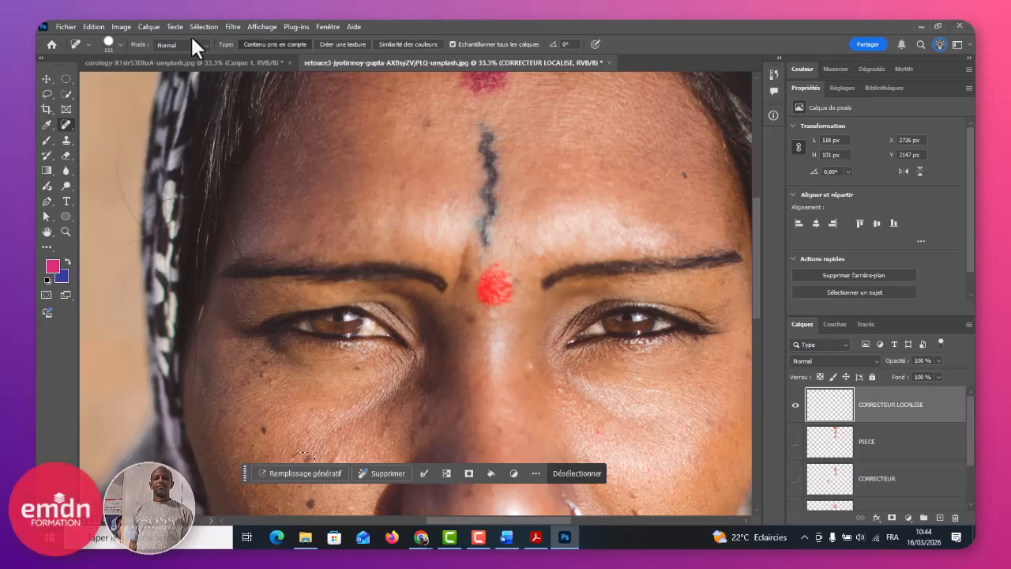
pyautogui.rightClick(60, 122)
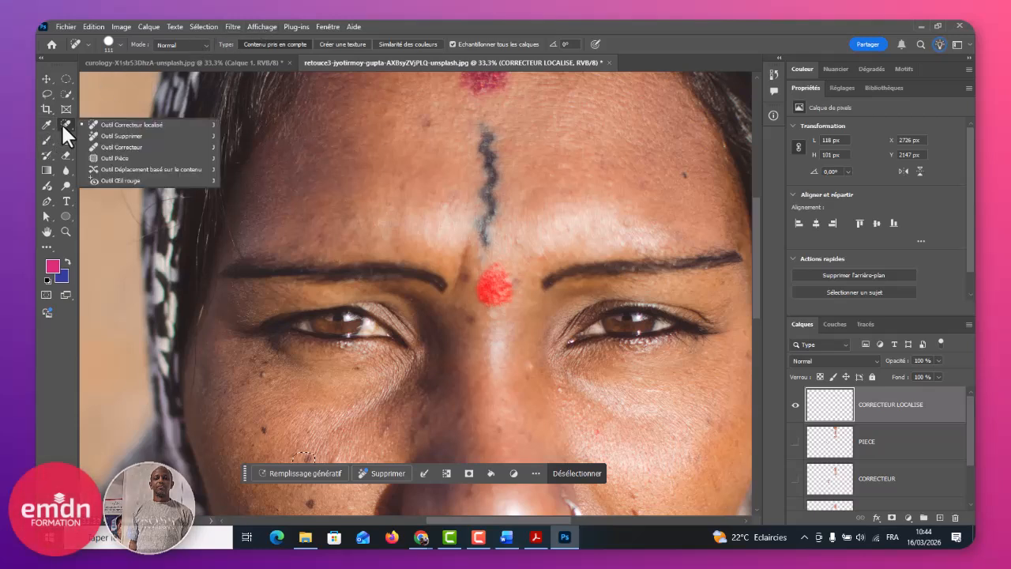
pyautogui.click(110, 120)
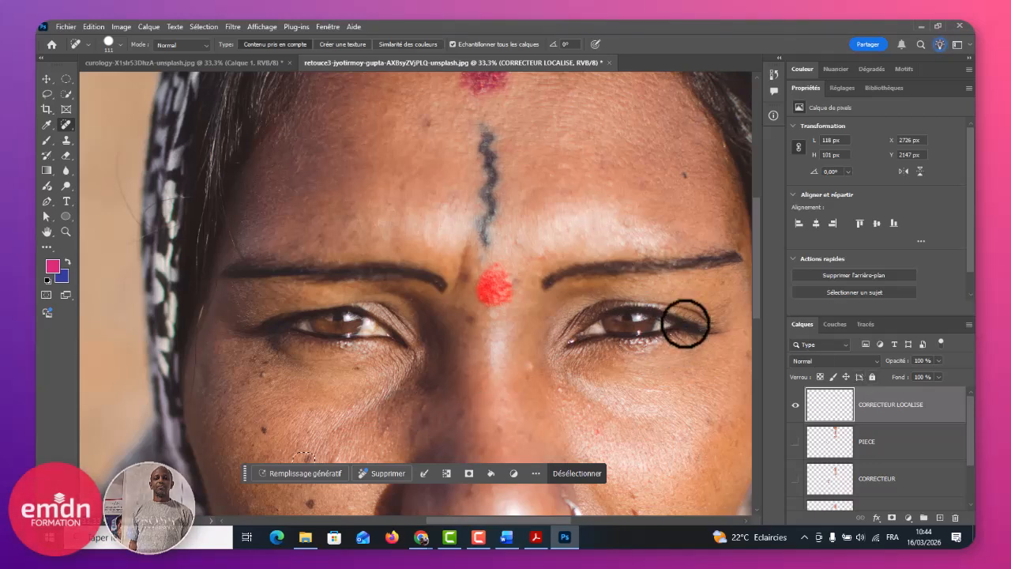
# Step: Try to heal the mole inside the leftover selection on the cheek at the left of the photo, and deselect
pyautogui.scroll(-2, 753, 272)
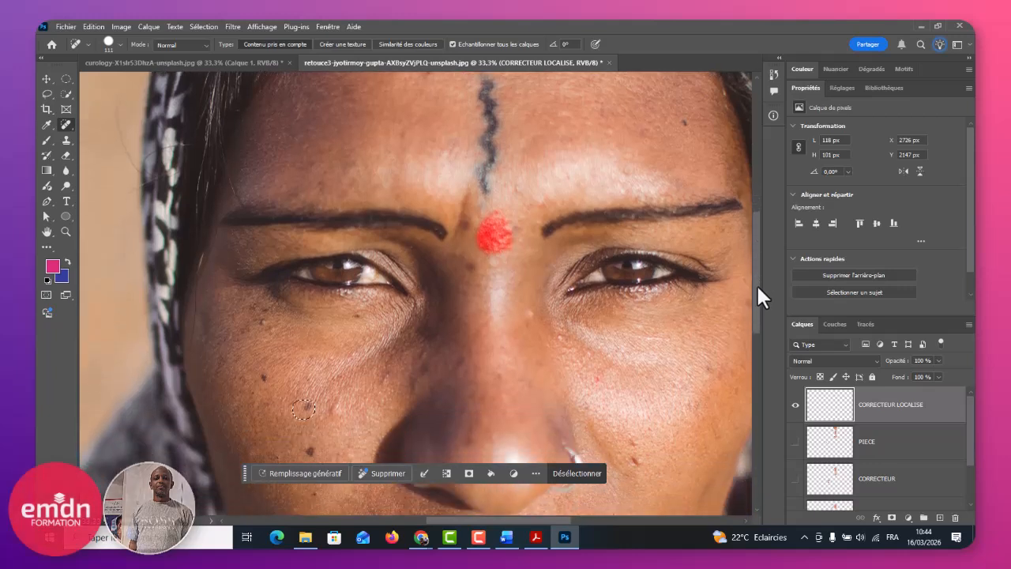
pyautogui.scroll(1, 756, 283)
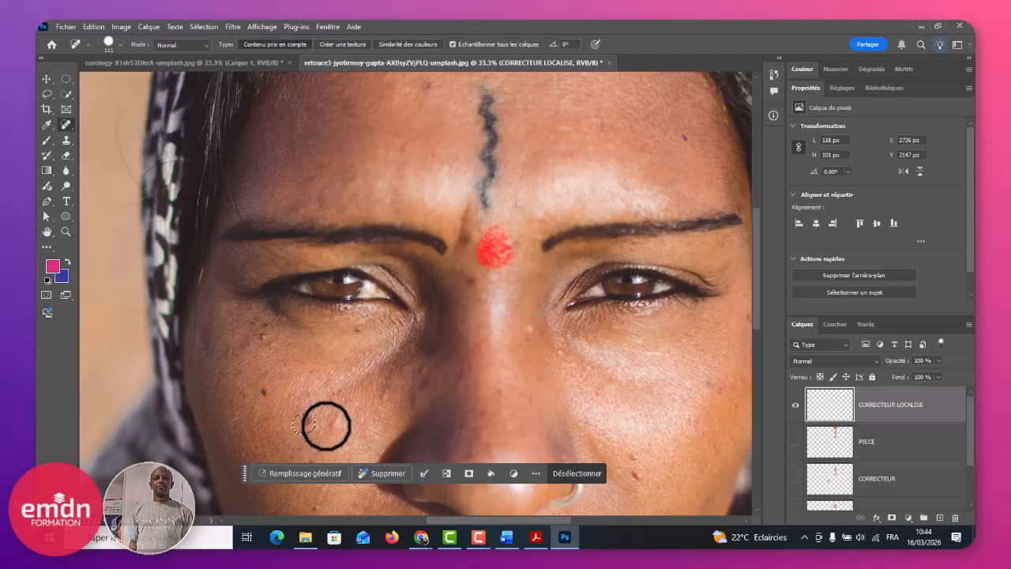
pyautogui.click(300, 422)
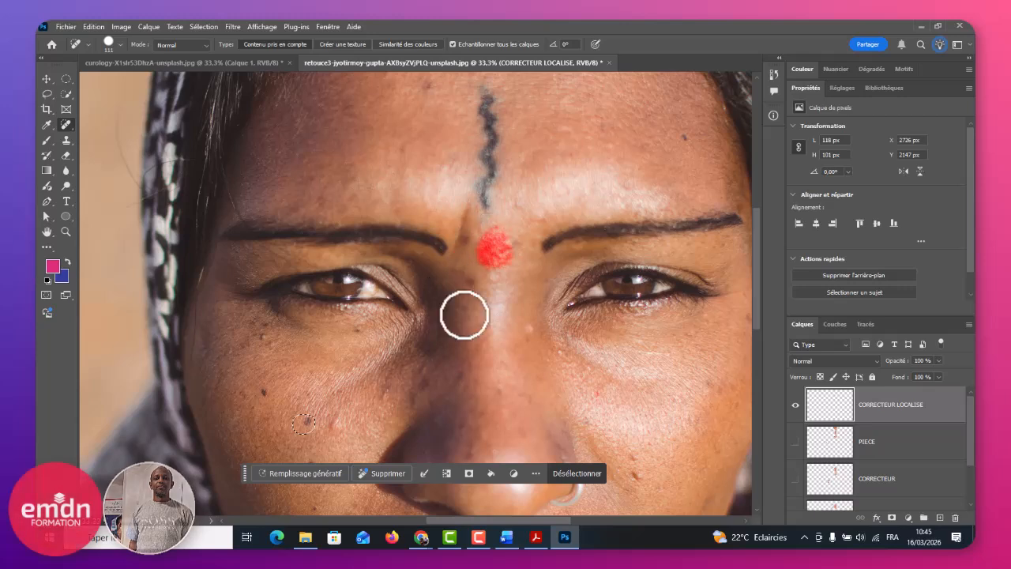
pyautogui.hotkey('ctrl', 'd')
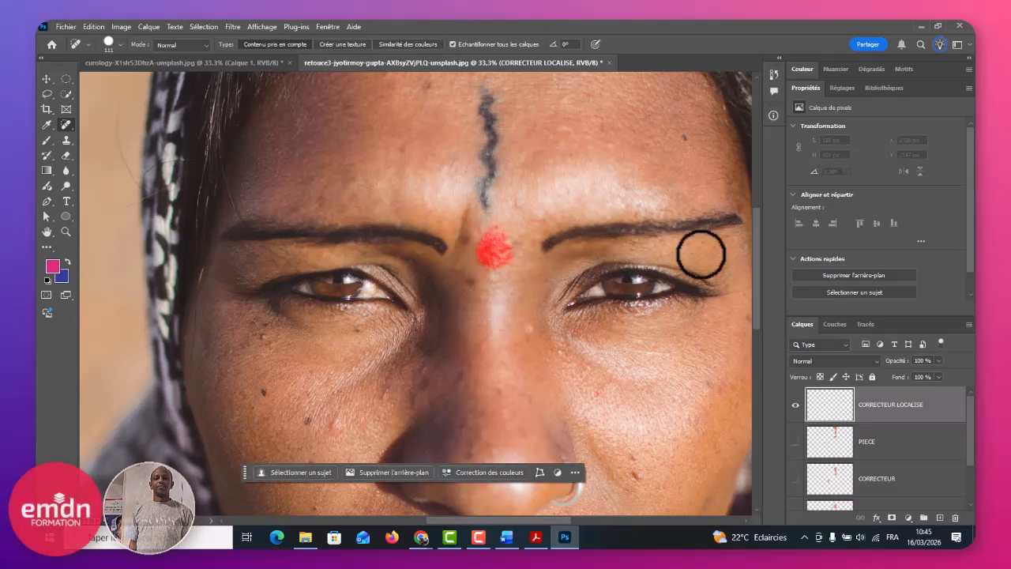
# Step: Remove the dark vertical line in the middle of the forehead with Spot Healing Brush strokes along its length
pyautogui.moveTo(753, 243); pyautogui.dragTo(747, 223)
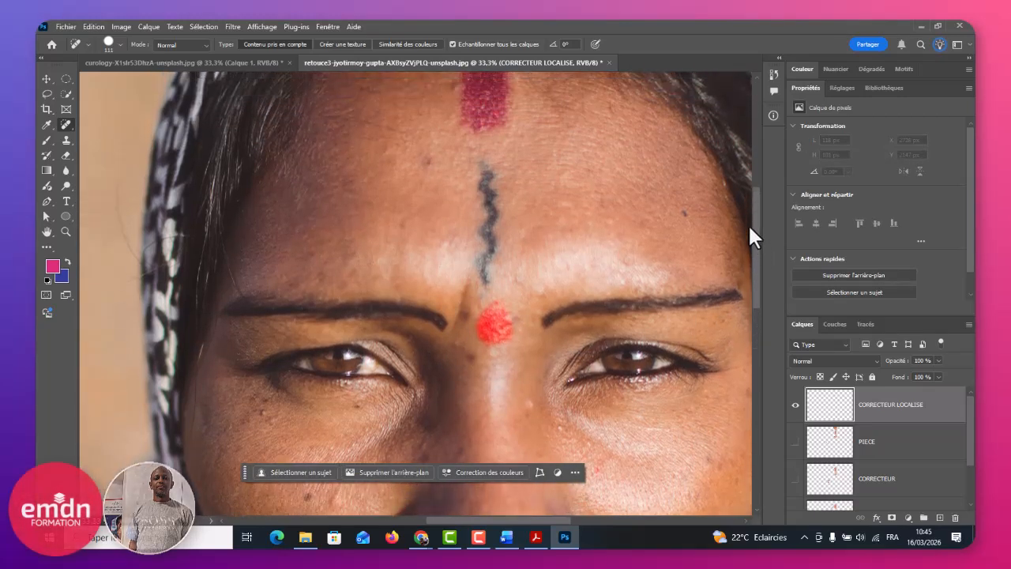
pyautogui.moveTo(487, 169)
pyautogui.mouseDown()
pyautogui.moveTo(487, 280)
pyautogui.moveTo(498, 263)
pyautogui.mouseUp()
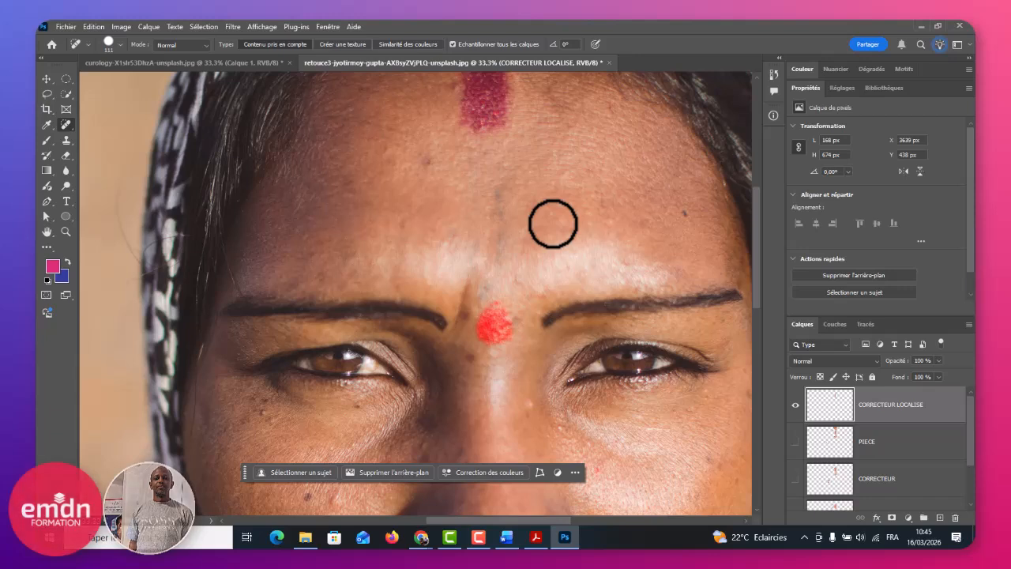
pyautogui.moveTo(502, 191); pyautogui.dragTo(499, 253)
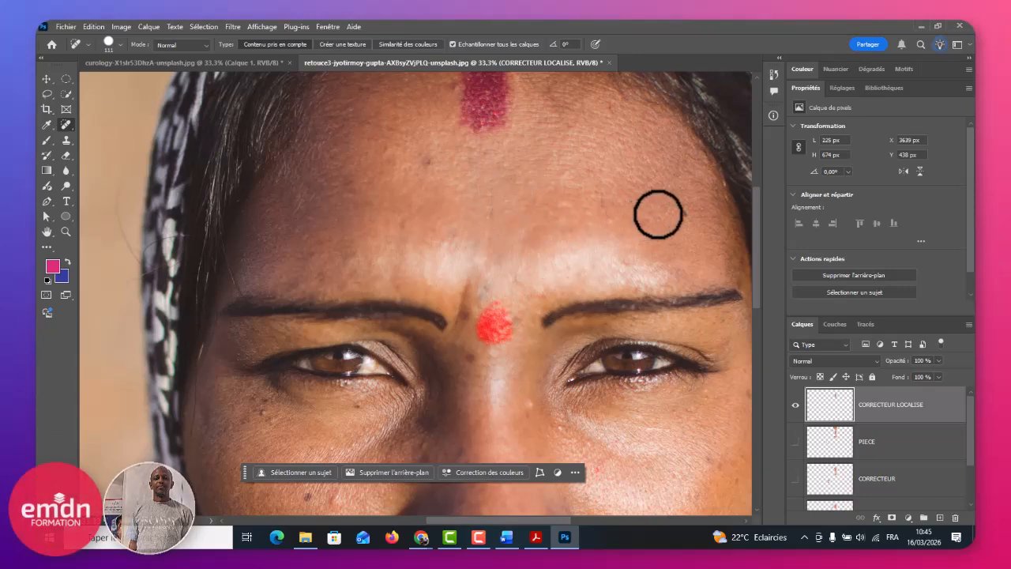
# Step: Heal the small dark spots on the forehead and the red dot between the eyebrows
pyautogui.click(682, 216)
pyautogui.moveTo(432, 166); pyautogui.dragTo(431, 167)
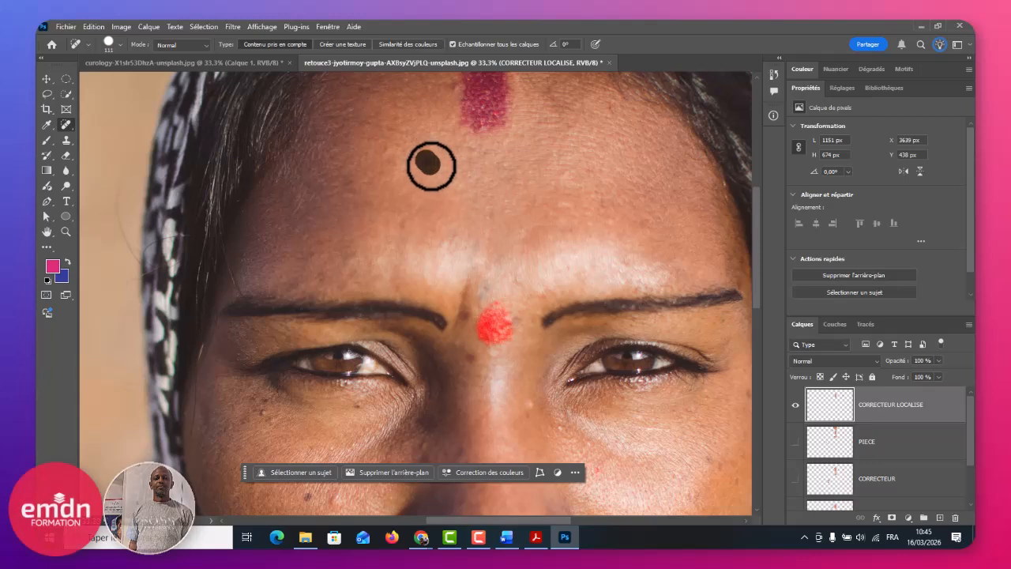
pyautogui.moveTo(490, 317)
pyautogui.mouseDown()
pyautogui.moveTo(501, 337)
pyautogui.moveTo(488, 332)
pyautogui.moveTo(489, 316)
pyautogui.moveTo(506, 325)
pyautogui.moveTo(507, 315)
pyautogui.moveTo(486, 280)
pyautogui.moveTo(489, 316)
pyautogui.mouseUp()
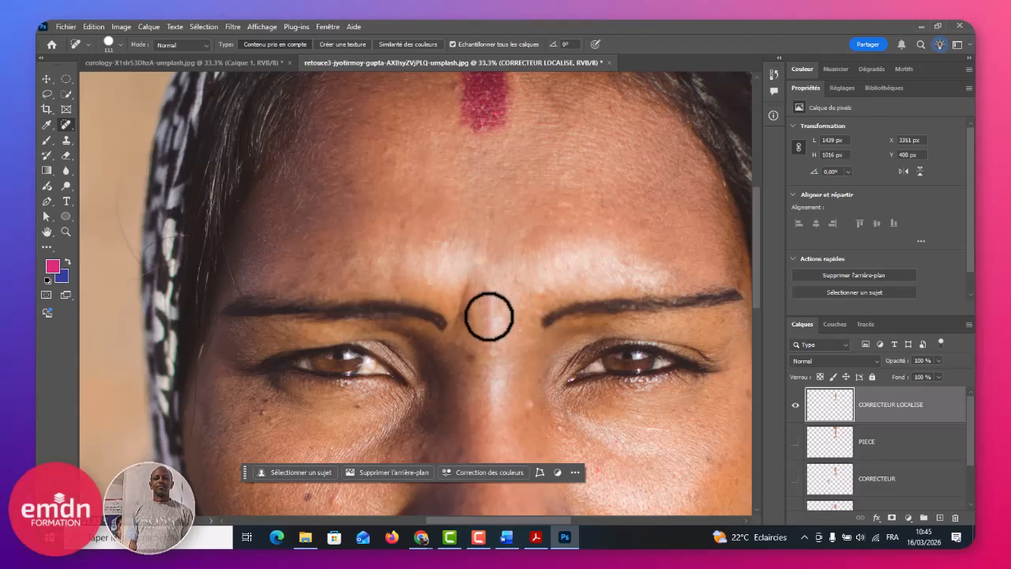
pyautogui.click(406, 224)
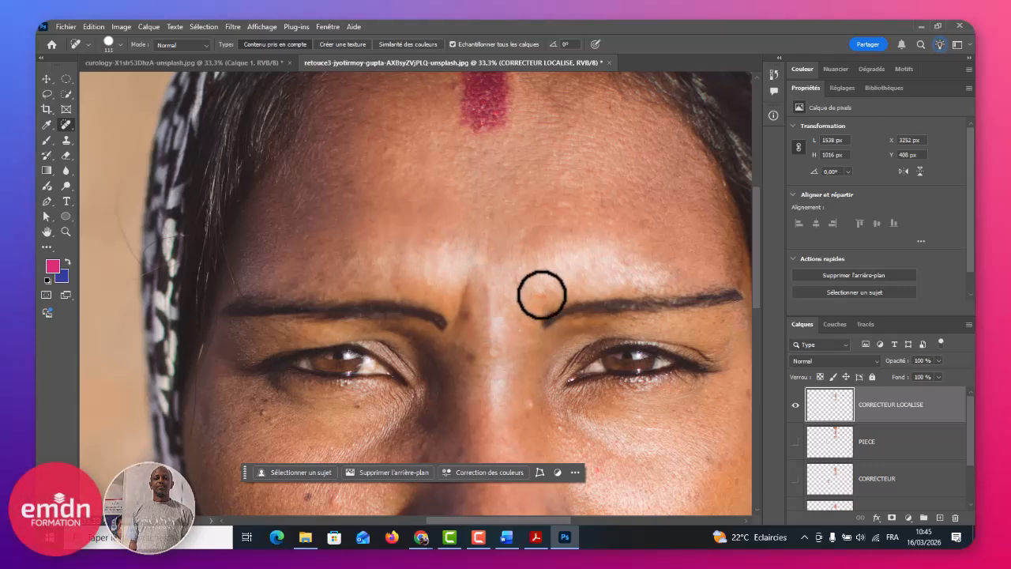
# Step: Heal the mole, red spot and small blemishes on the cheek at the right of the photo with a brush size of 80
pyautogui.scroll(-2, 541, 293)
pyautogui.scroll(-3, 542, 295)
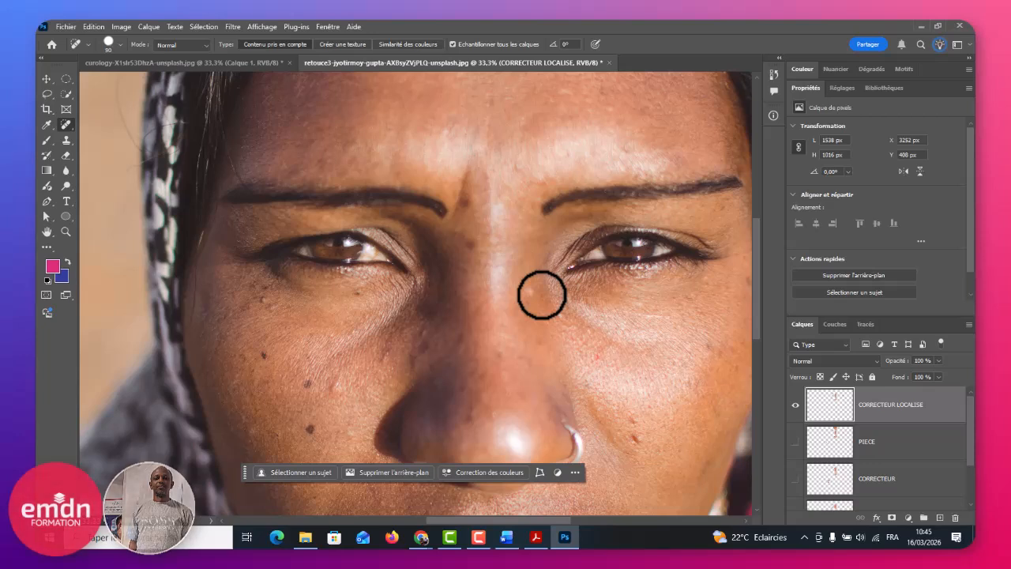
pyautogui.moveTo(632, 409); pyautogui.dragTo(643, 442)
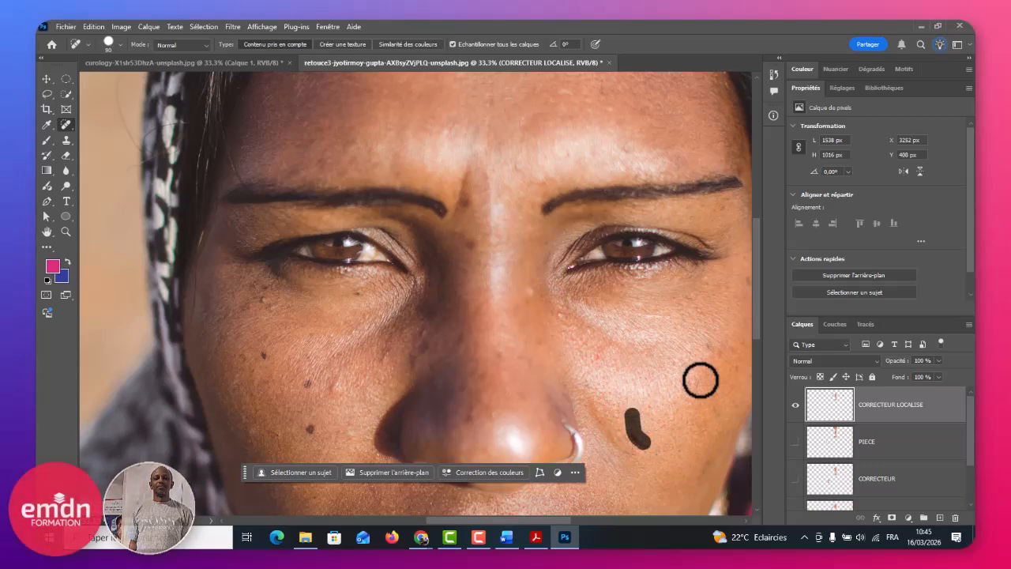
pyautogui.click(711, 356)
pyautogui.click(694, 385)
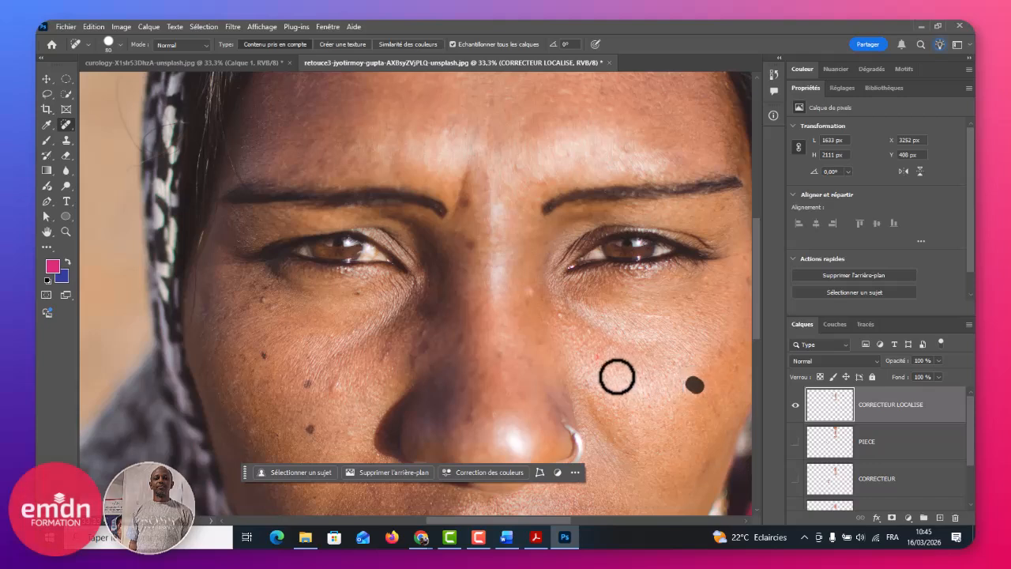
pyautogui.click(603, 366)
# Step: Heal the moles and small dark spots on the cheek and under the eye at the left of the photo
pyautogui.click(383, 353)
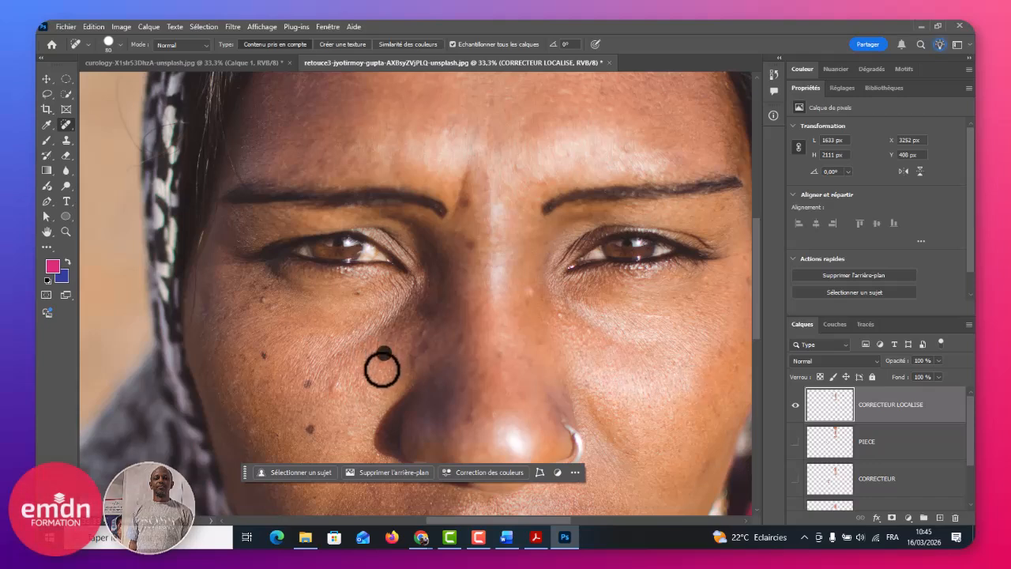
pyautogui.click(309, 434)
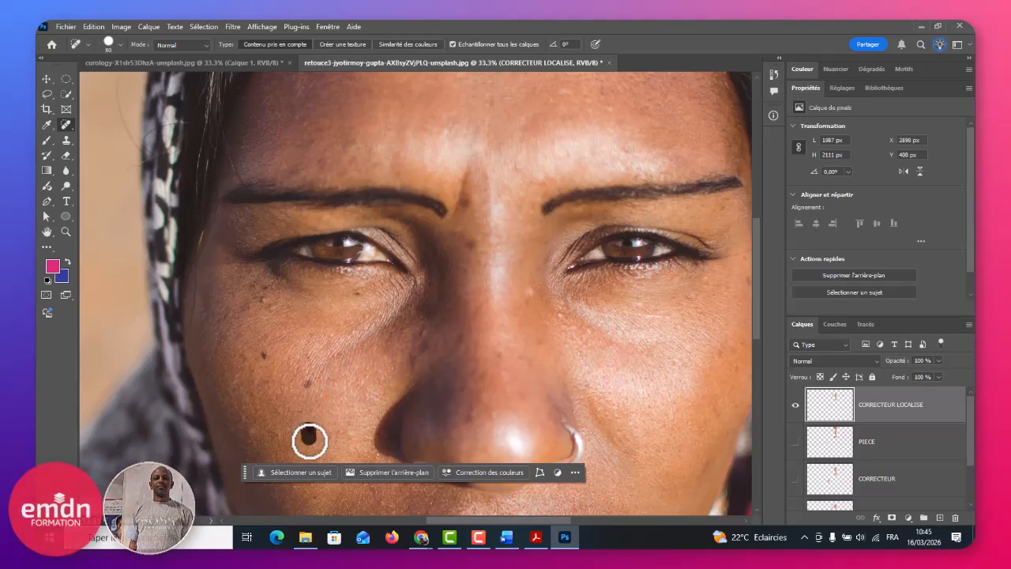
pyautogui.click(308, 385)
pyautogui.click(263, 355)
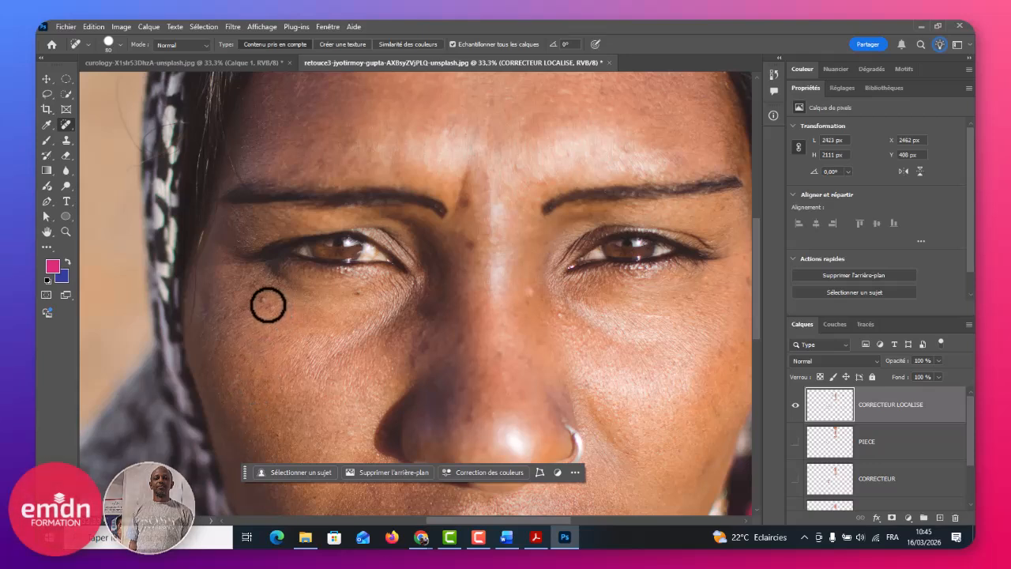
pyautogui.click(264, 302)
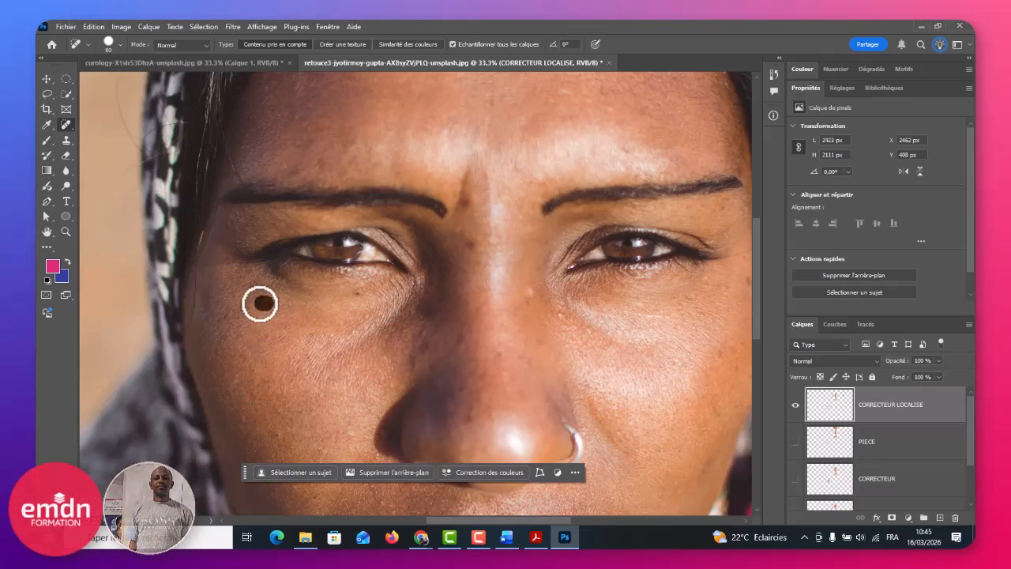
# Step: Heal the dark spot on the bridge of the nose and soften the dark crease between the eyebrows
pyautogui.click(469, 247)
pyautogui.click(467, 204)
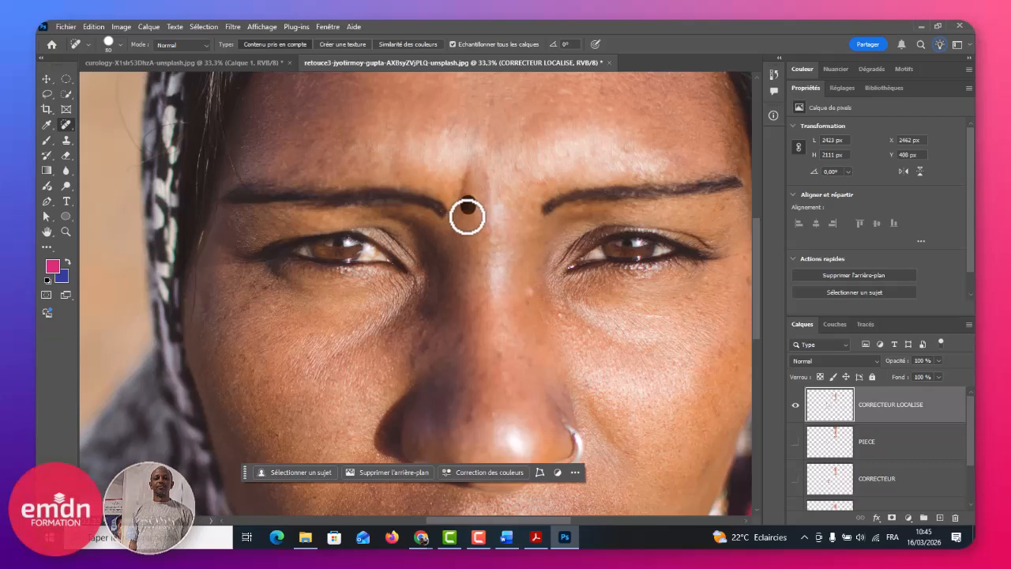
pyautogui.click(467, 221)
pyautogui.scroll(5, 497, 304)
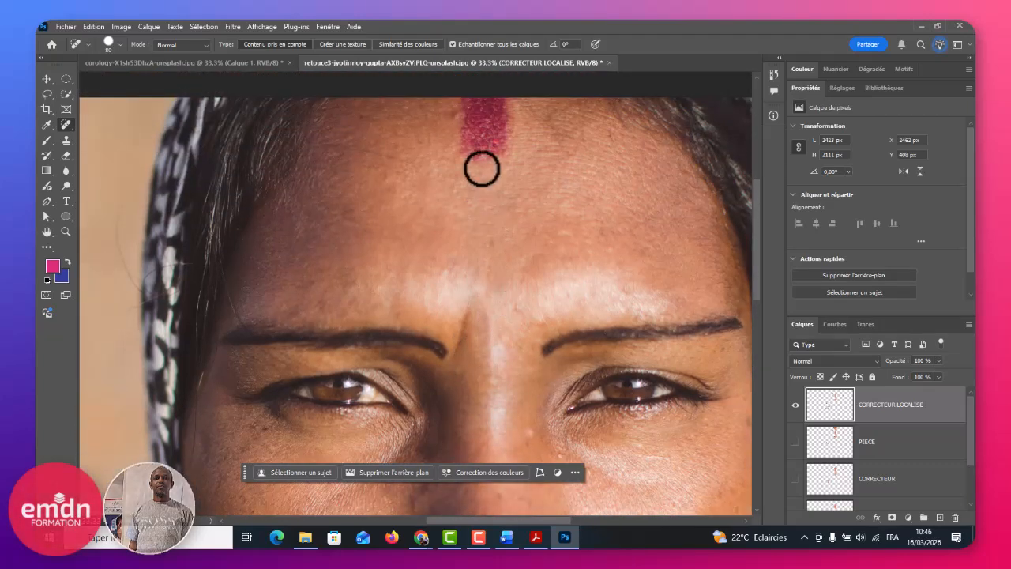
# Step: Remove the red streak at the top of the forehead and heal the remaining small marks across the forehead
pyautogui.moveTo(502, 151)
pyautogui.mouseDown()
pyautogui.moveTo(465, 149)
pyautogui.moveTo(484, 162)
pyautogui.moveTo(481, 148)
pyautogui.moveTo(496, 145)
pyautogui.moveTo(467, 138)
pyautogui.moveTo(503, 141)
pyautogui.moveTo(461, 134)
pyautogui.moveTo(507, 132)
pyautogui.moveTo(461, 124)
pyautogui.moveTo(508, 118)
pyautogui.moveTo(471, 111)
pyautogui.moveTo(515, 108)
pyautogui.moveTo(485, 106)
pyautogui.mouseUp()
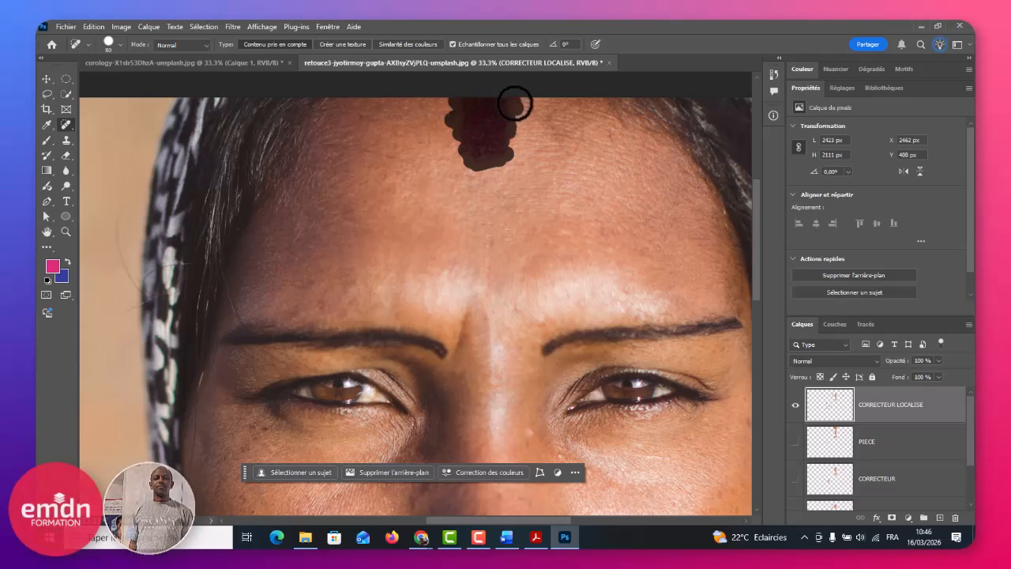
pyautogui.moveTo(501, 150); pyautogui.dragTo(501, 167)
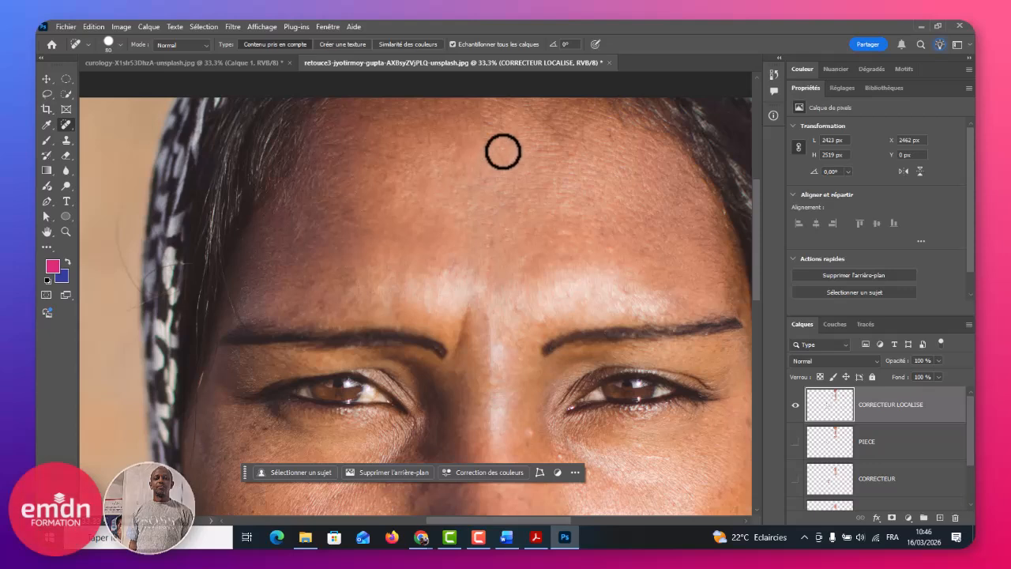
pyautogui.moveTo(487, 140); pyautogui.dragTo(500, 162)
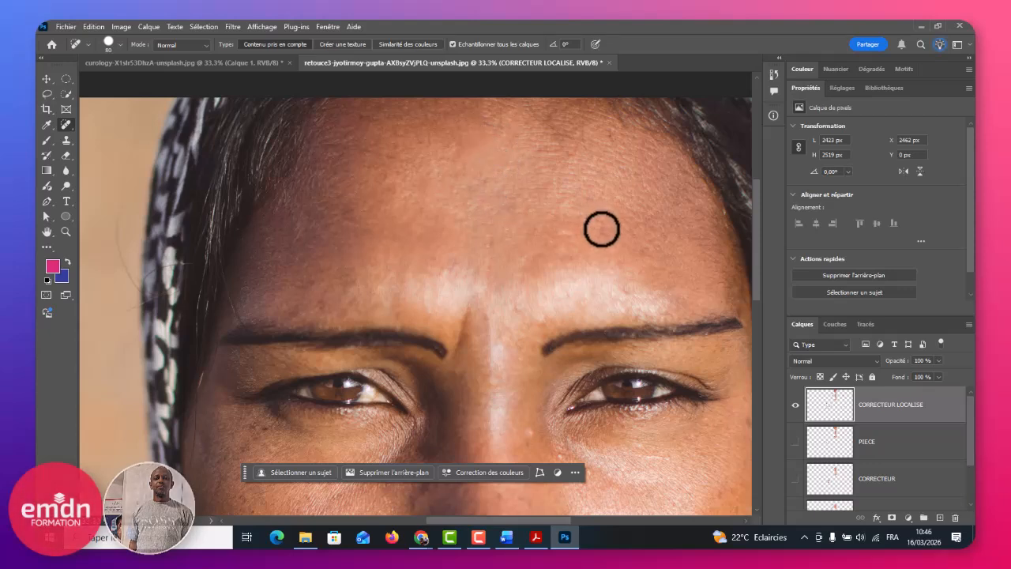
pyautogui.moveTo(599, 226); pyautogui.dragTo(622, 239)
pyautogui.click(348, 214)
# Step: Heal the small dark marks between the inner eye corner and the nose, and on the nose itself
pyautogui.scroll(-3, 316, 353)
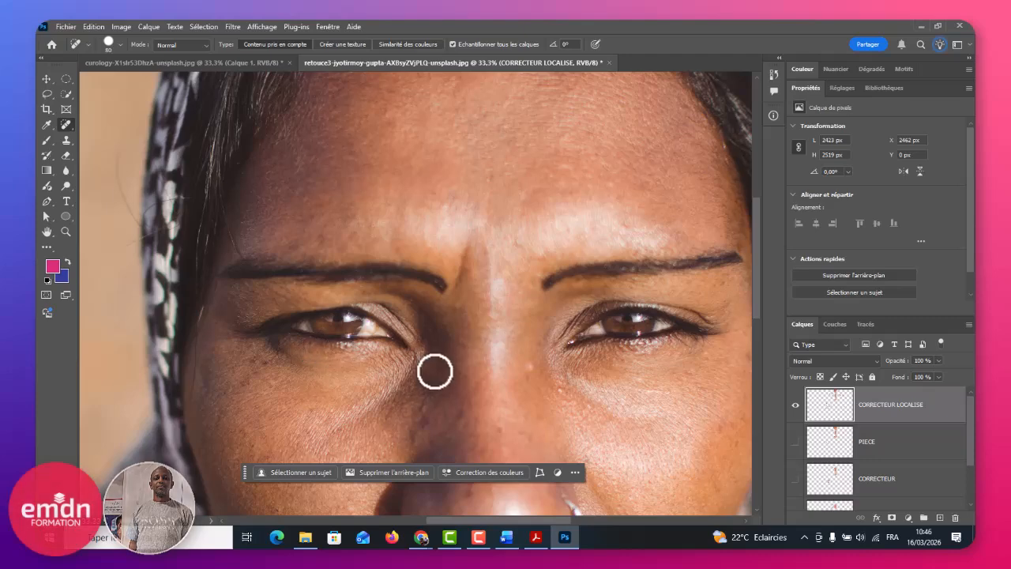
pyautogui.moveTo(423, 386); pyautogui.dragTo(432, 389)
pyautogui.click(456, 302)
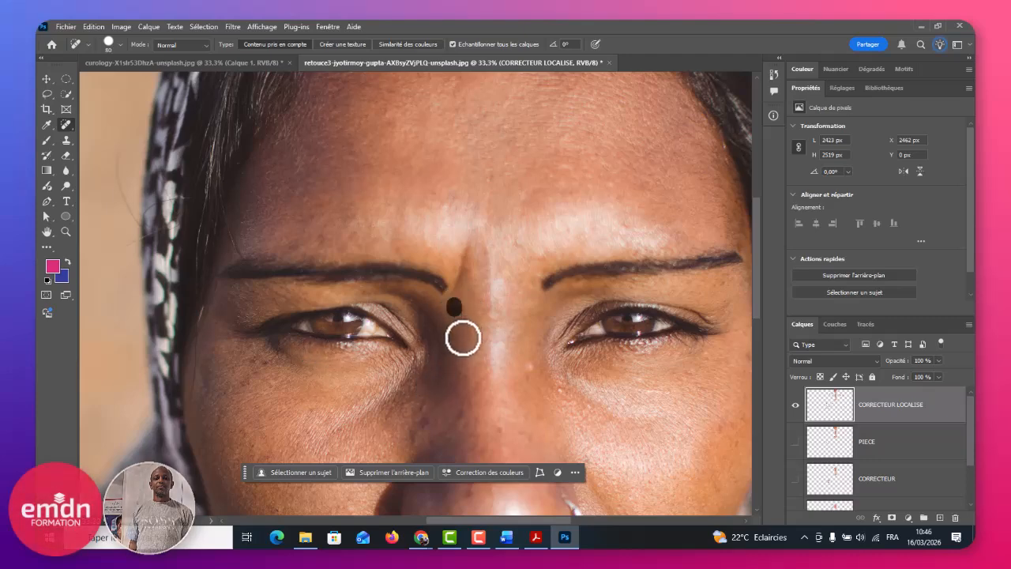
pyautogui.click(501, 433)
# Step: Heal the dark mole and the brown spot on the chin, including the trace left around the mole
pyautogui.hotkey('ctrl', '-')
pyautogui.hotkey('ctrl', '-')
pyautogui.hotkey('ctrl', '-')
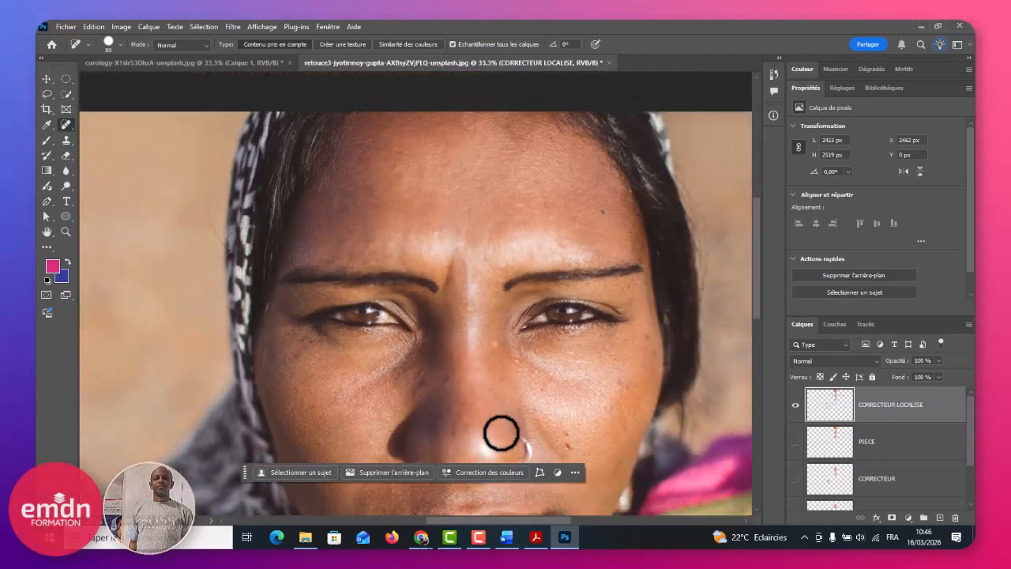
pyautogui.scroll(1, 409, 382)
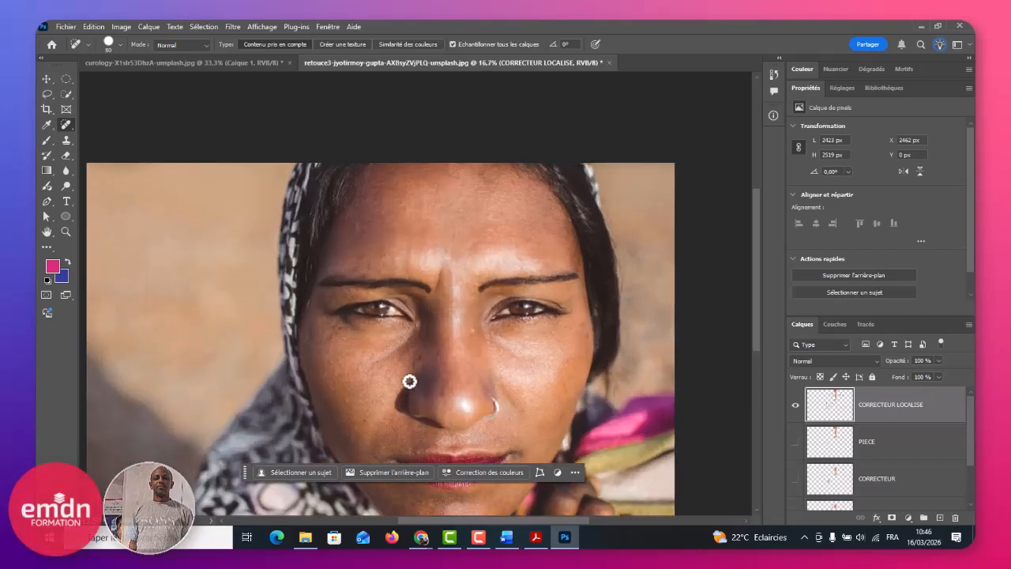
pyautogui.scroll(-3, 409, 382)
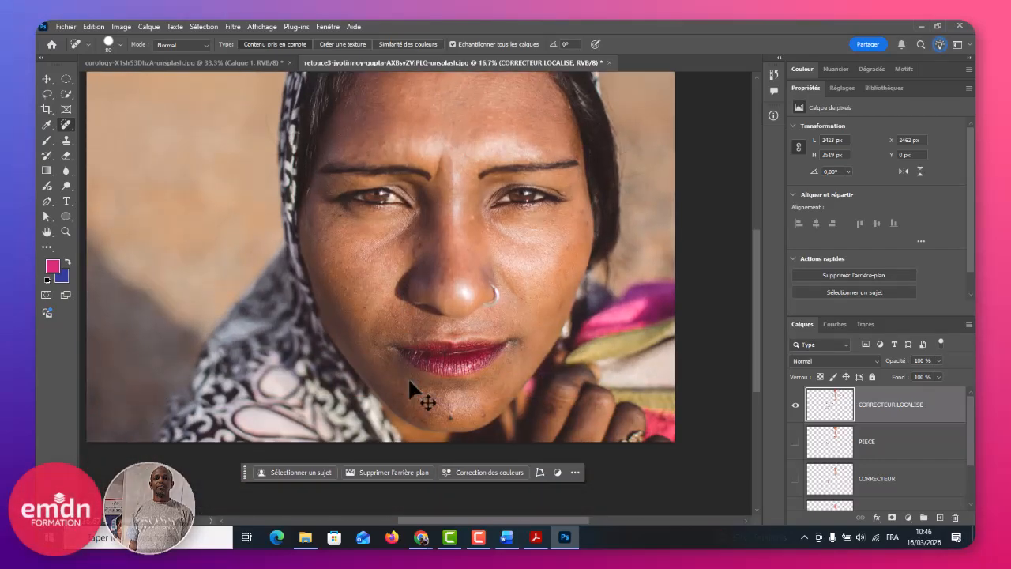
pyautogui.scroll(3, 409, 382)
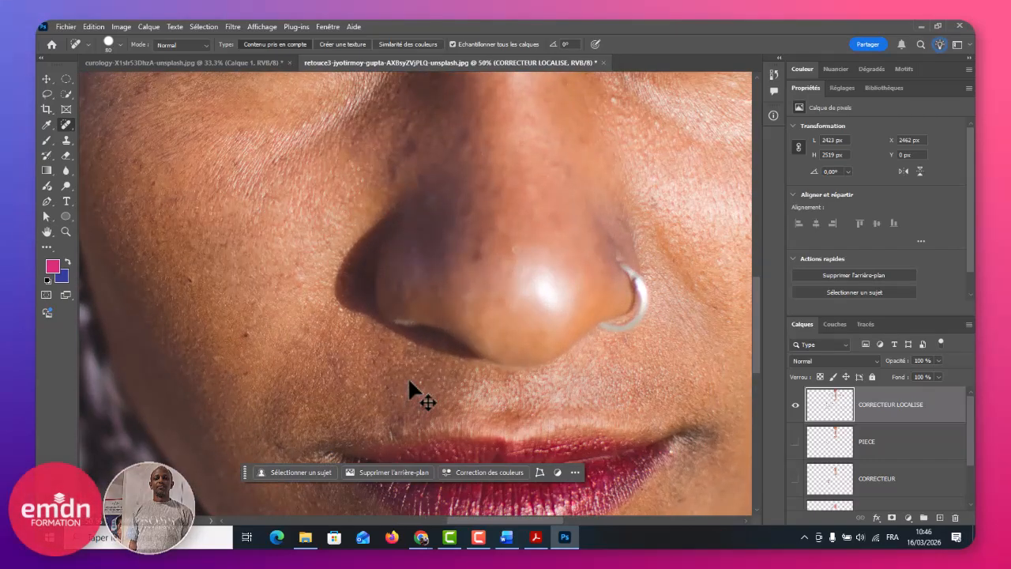
pyautogui.moveTo(409, 382)
pyautogui.mouseDown()
pyautogui.moveTo(346, 174)
pyautogui.moveTo(361, 163)
pyautogui.moveTo(429, 275)
pyautogui.moveTo(372, 197)
pyautogui.moveTo(367, 106)
pyautogui.mouseUp()
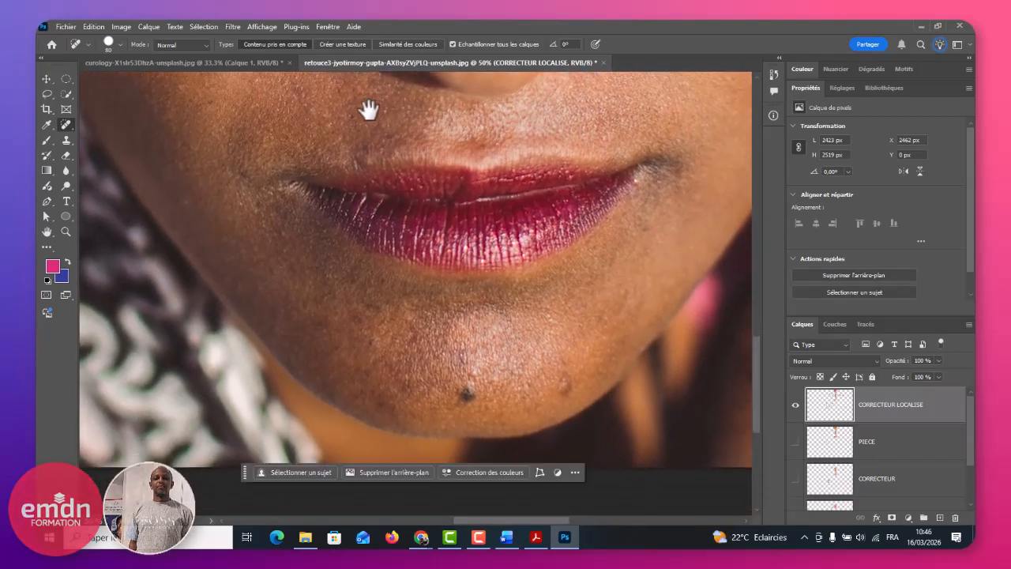
pyautogui.click(471, 393)
pyautogui.click(561, 386)
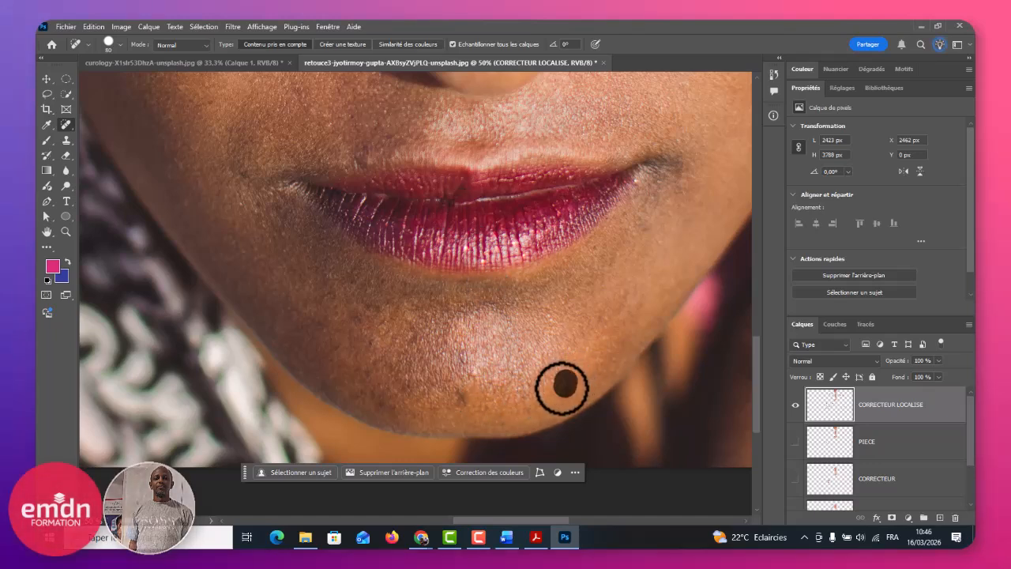
pyautogui.moveTo(448, 387)
pyautogui.mouseDown()
pyautogui.moveTo(463, 402)
pyautogui.moveTo(469, 387)
pyautogui.mouseUp()
pyautogui.click(481, 387)
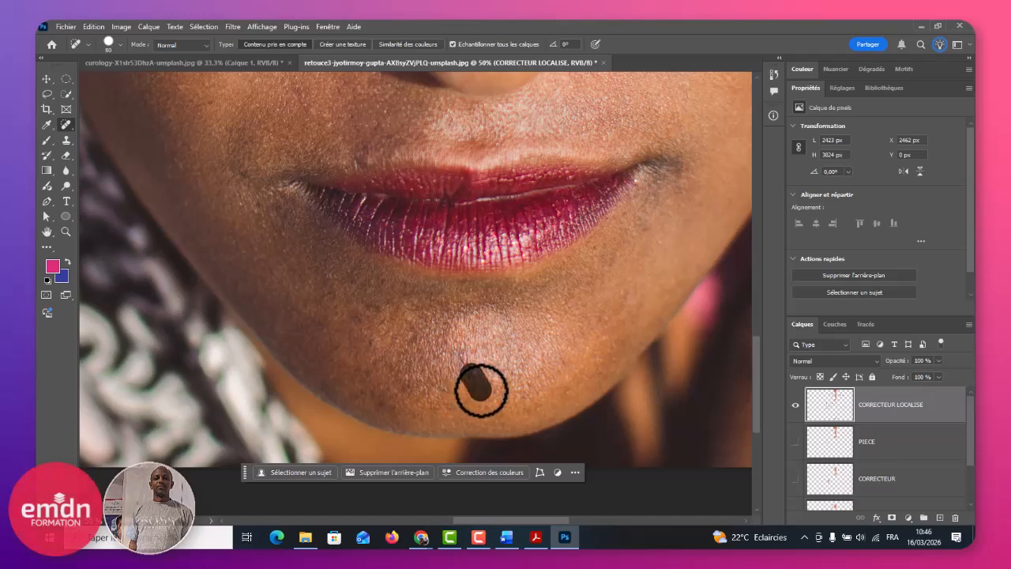
# Step: Heal the faint marks on the side of the chin and the skin around both corners of the mouth
pyautogui.click(362, 340)
pyautogui.click(402, 328)
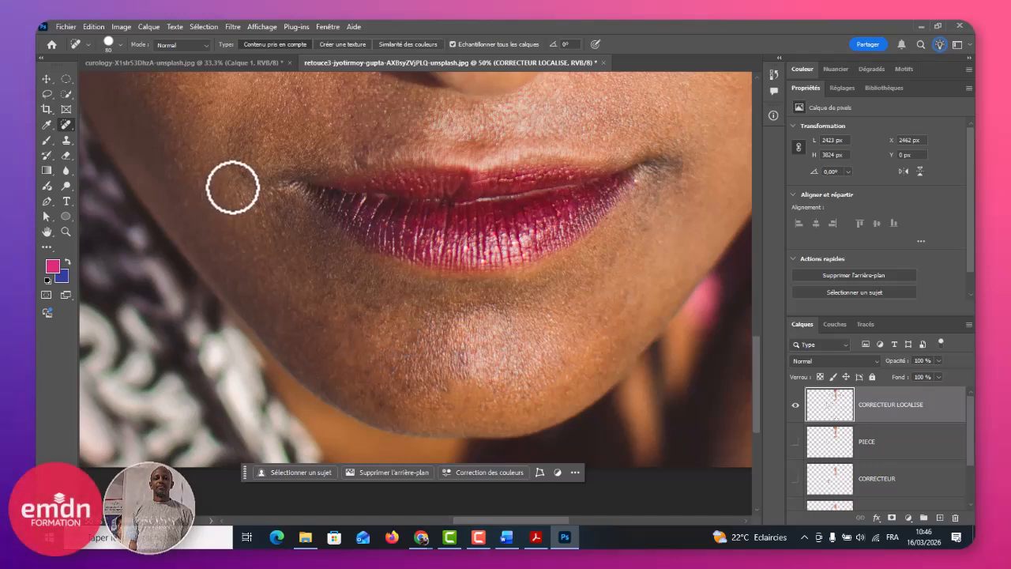
pyautogui.moveTo(235, 196); pyautogui.dragTo(256, 217)
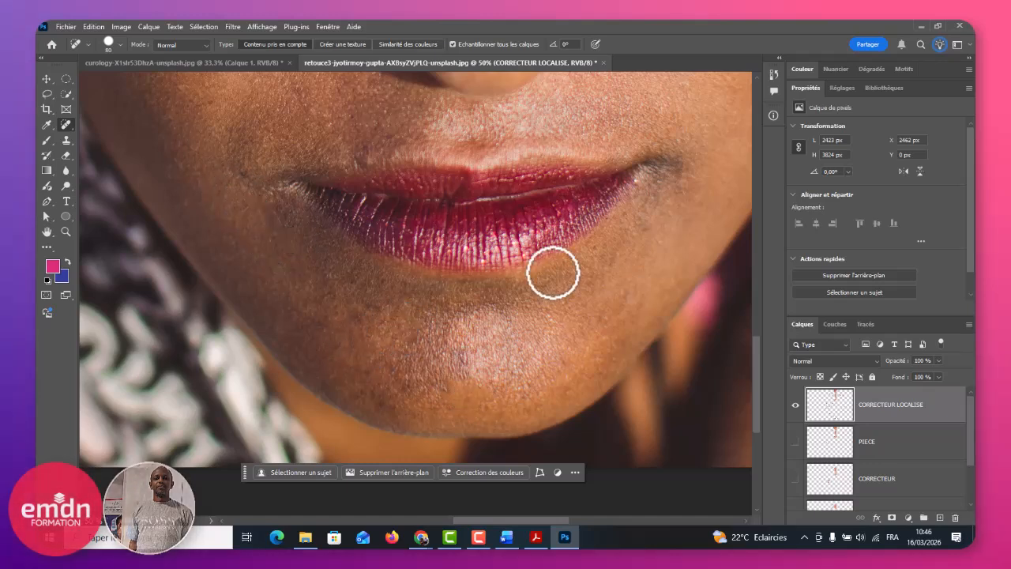
pyautogui.click(675, 142)
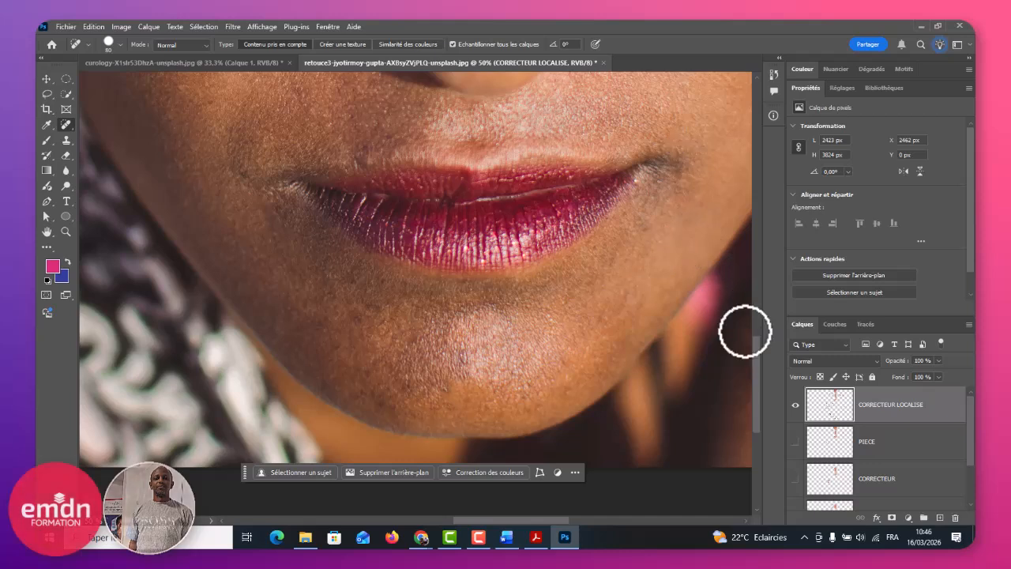
# Step: Heal the mole and small dark spots on the cheek at the left of the photo, beside the nose
pyautogui.moveTo(754, 342); pyautogui.dragTo(741, 286)
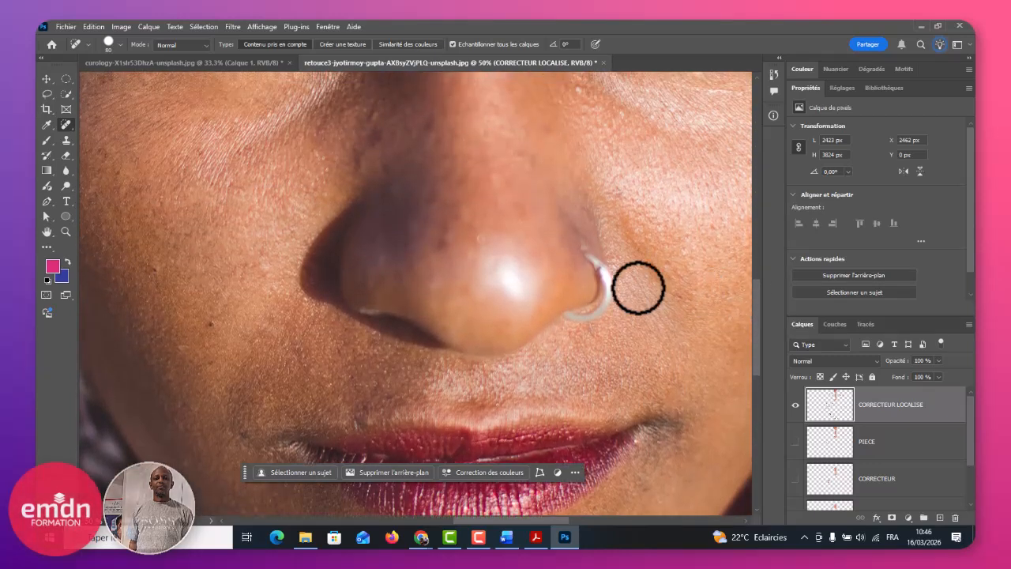
pyautogui.click(210, 321)
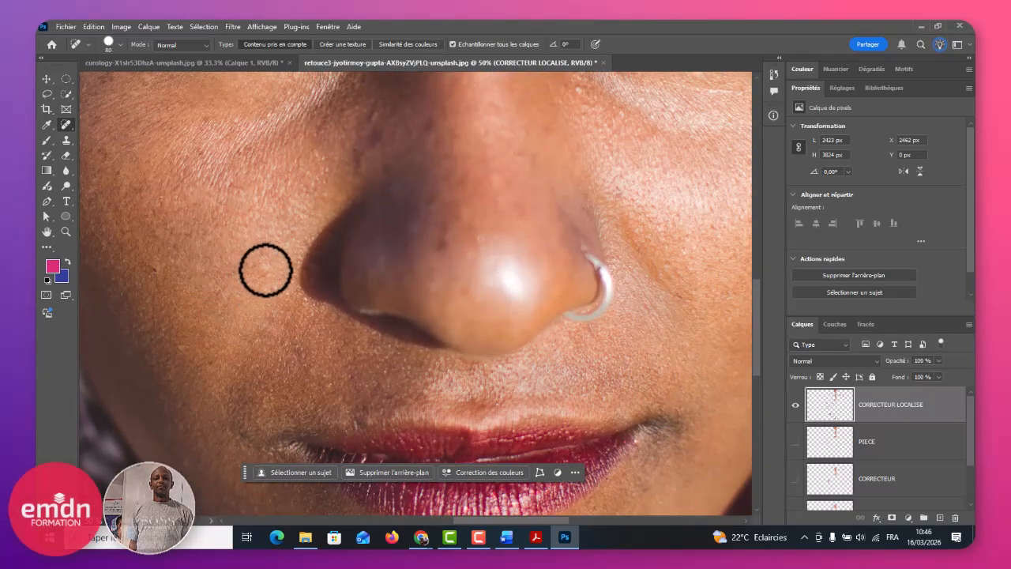
pyautogui.click(265, 275)
pyautogui.click(153, 271)
pyautogui.click(127, 230)
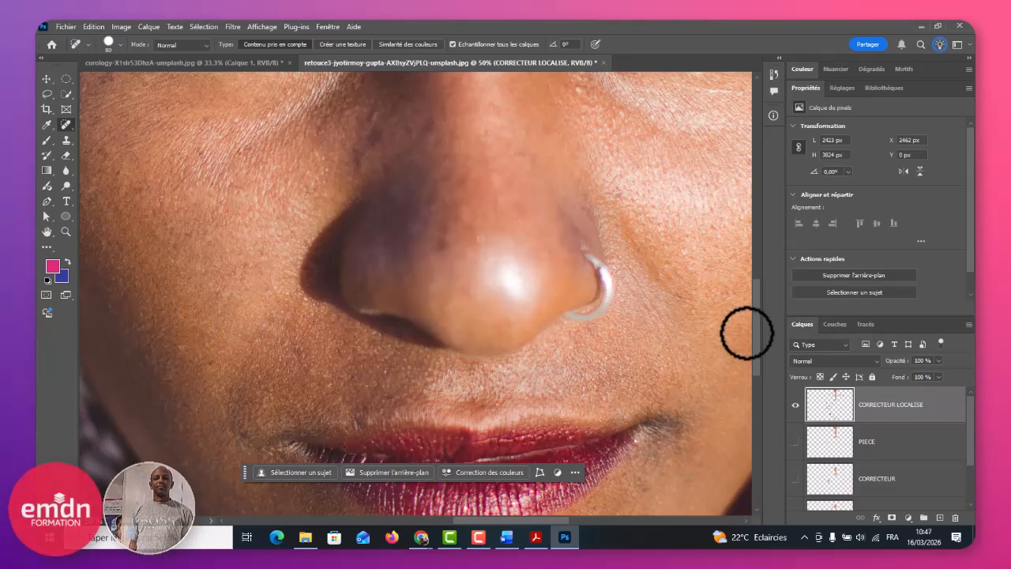
# Step: Heal the light bump on the bridge of the nose and the dark spot on its shaded side
pyautogui.moveTo(753, 322); pyautogui.dragTo(750, 299)
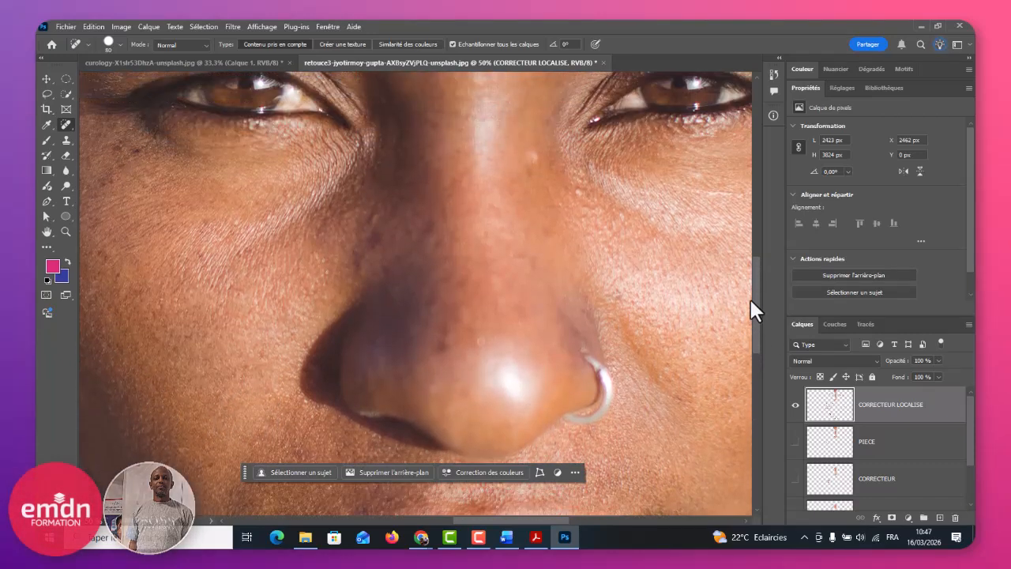
pyautogui.click(533, 167)
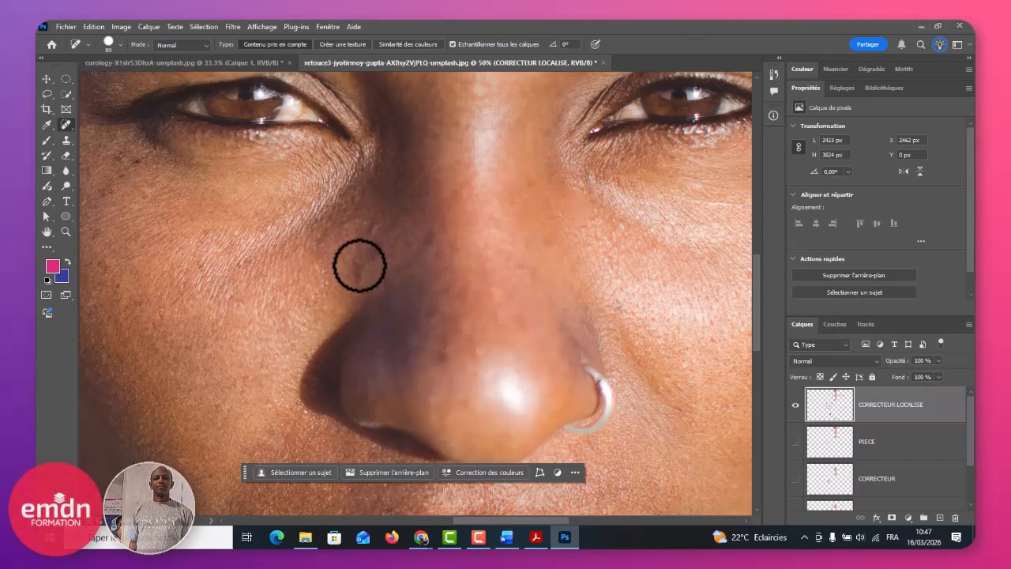
pyautogui.click(376, 240)
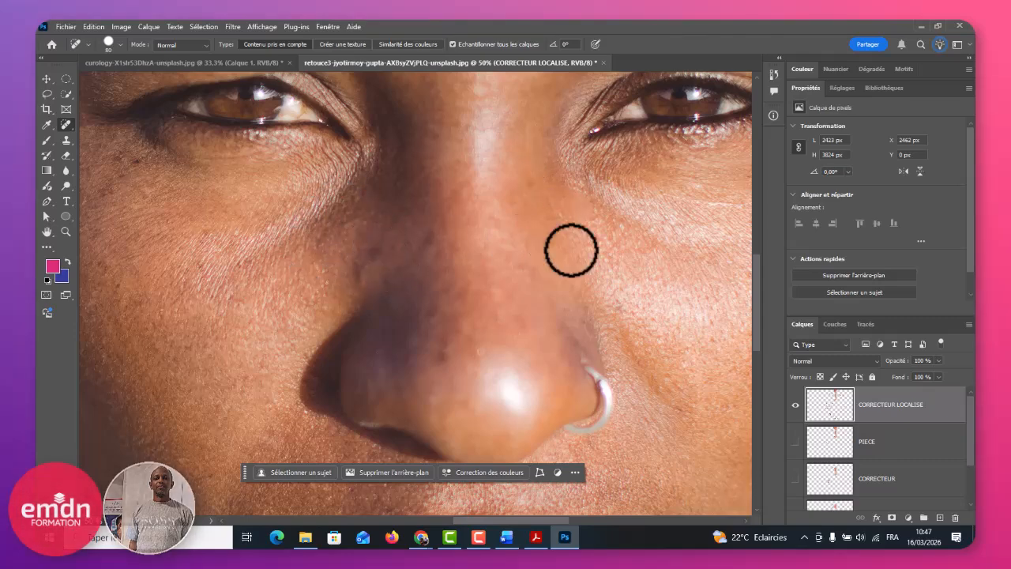
# Step: Compare the portrait before and after retouching by toggling the visibility of the CORRECTEUR LOCALISE layer, leaving it visible
pyautogui.hotkey('ctrl', '-')
pyautogui.hotkey('ctrl', '-')
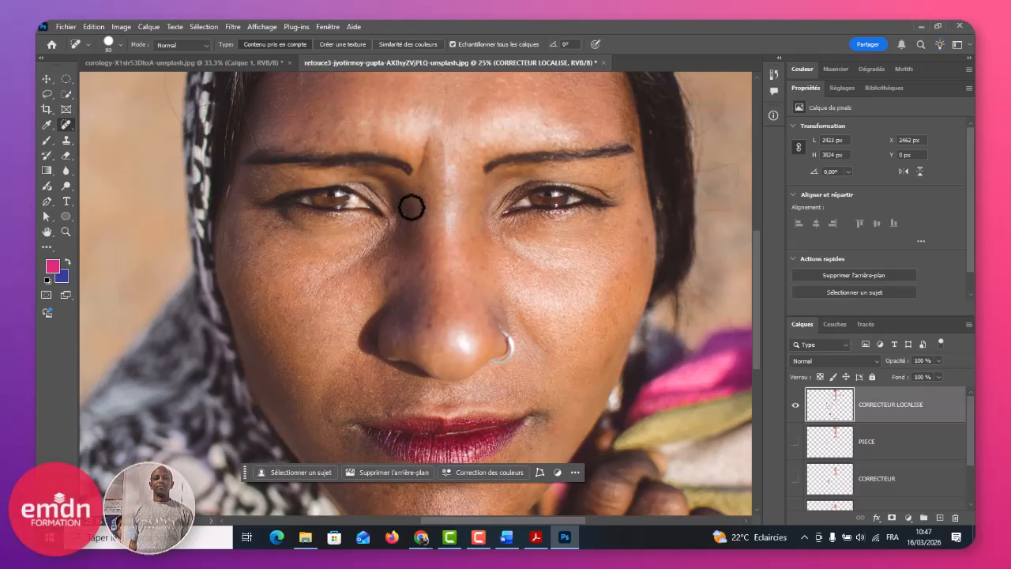
pyautogui.click(795, 407)
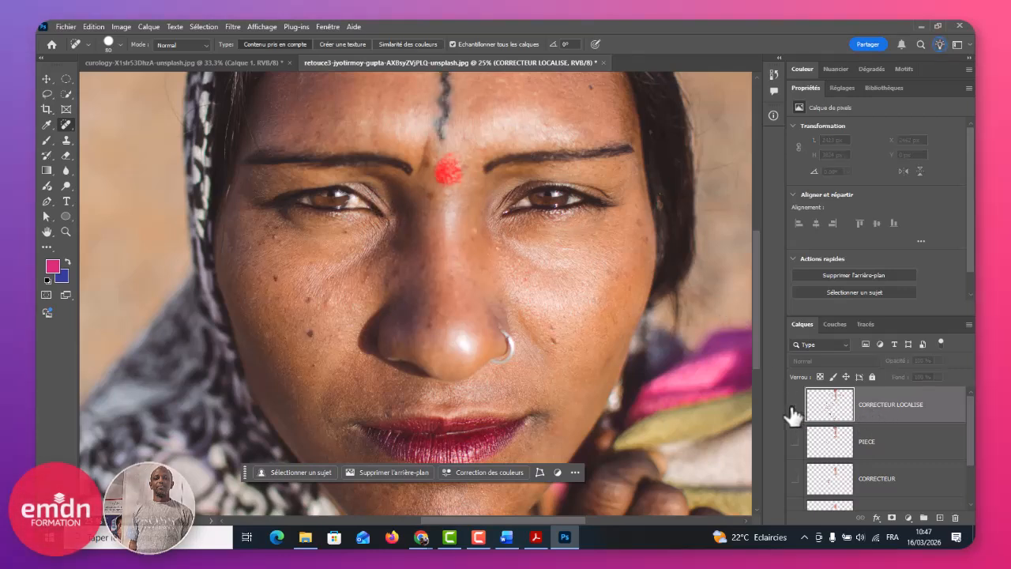
pyautogui.click(794, 406)
pyautogui.click(794, 407)
pyautogui.click(794, 407)
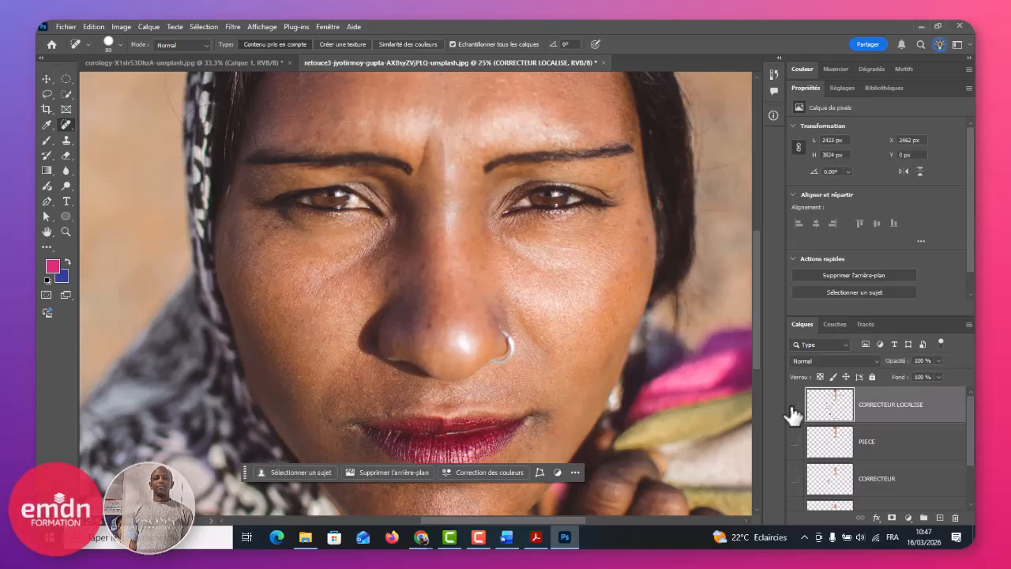
pyautogui.click(794, 407)
pyautogui.click(795, 407)
# Step: Heal the remaining spots near the outer edges of both cheeks, below the eyes
pyautogui.moveTo(261, 236); pyautogui.dragTo(264, 243)
pyautogui.click(245, 252)
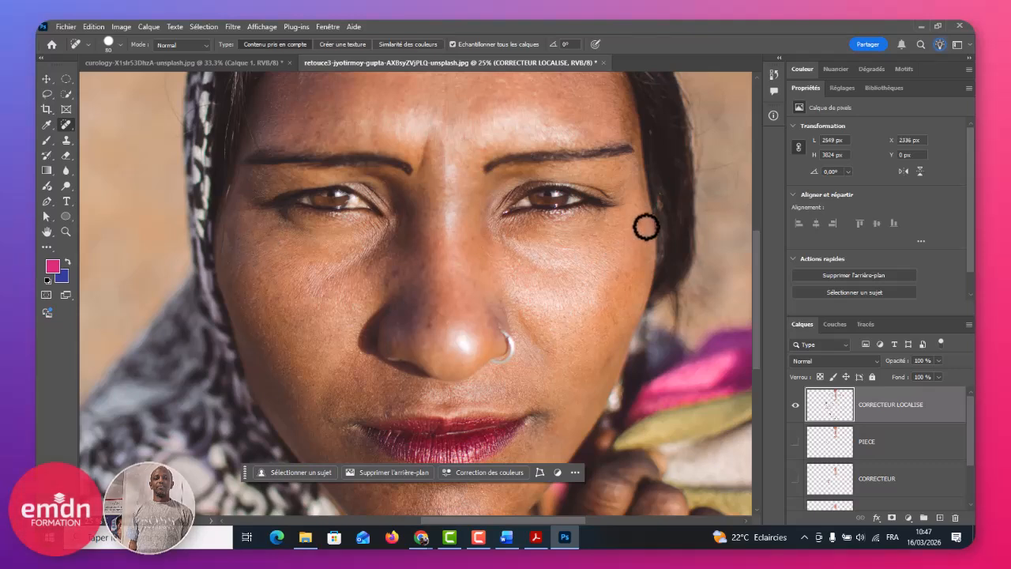
pyautogui.moveTo(635, 223)
pyautogui.mouseDown()
pyautogui.moveTo(648, 239)
pyautogui.moveTo(650, 278)
pyautogui.mouseUp()
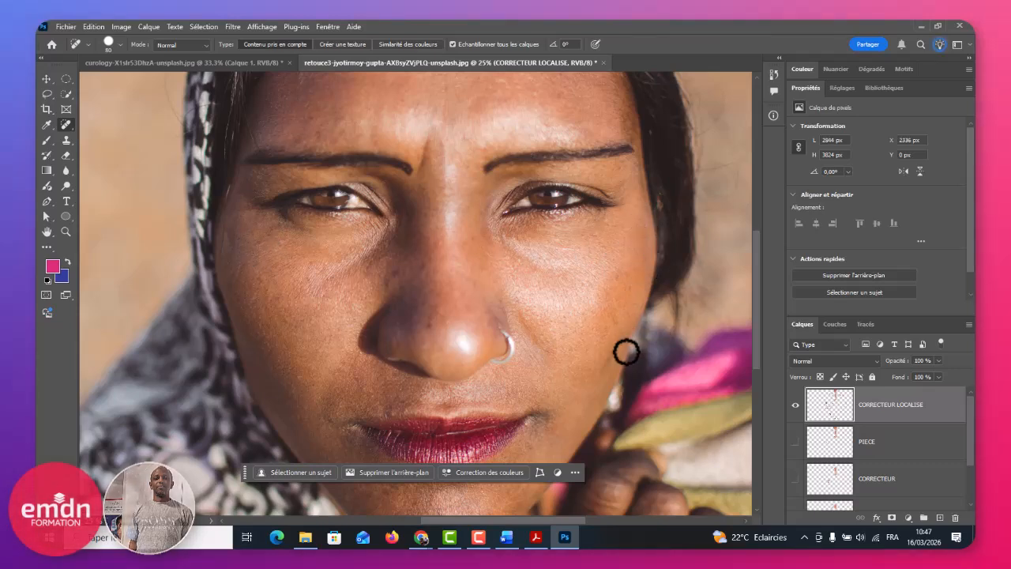
# Step: Switch to the Remove tool (Outil Supprimer) and add a new layer named OUTIL SUPPRIMER above CORRECTEUR LOCALISE
pyautogui.scroll(-3, 462, 349)
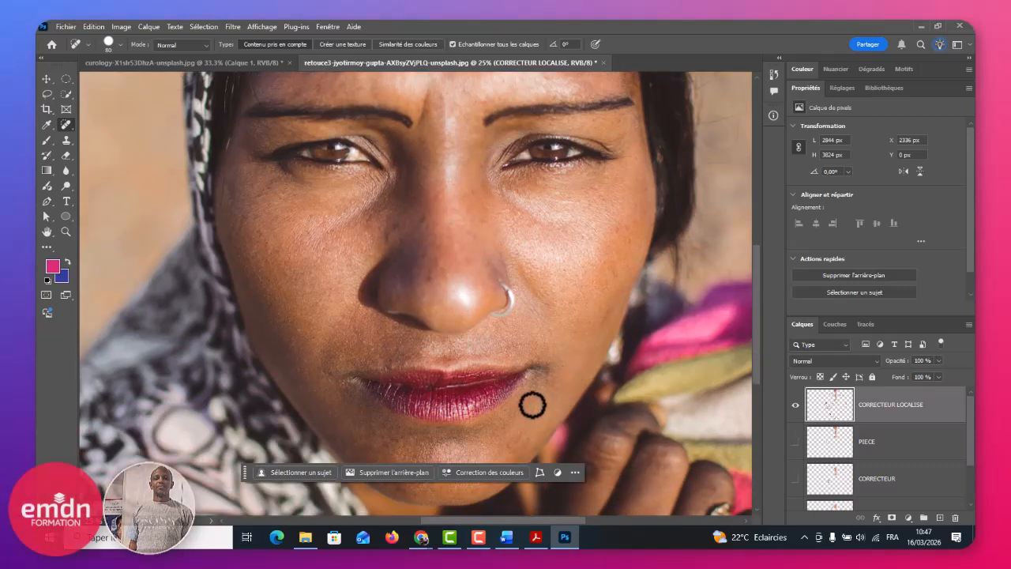
pyautogui.scroll(2, 547, 312)
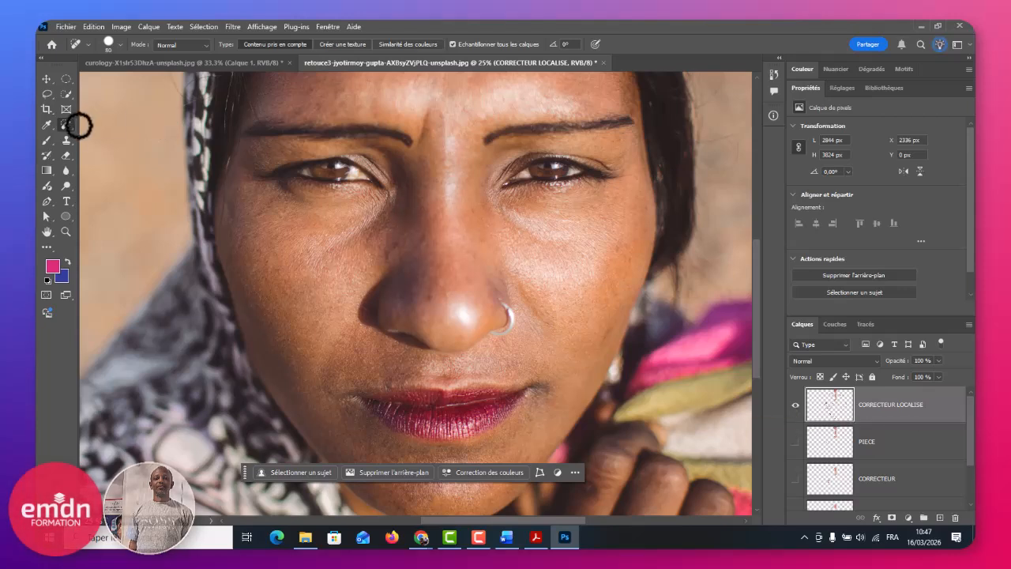
pyautogui.rightClick(67, 125)
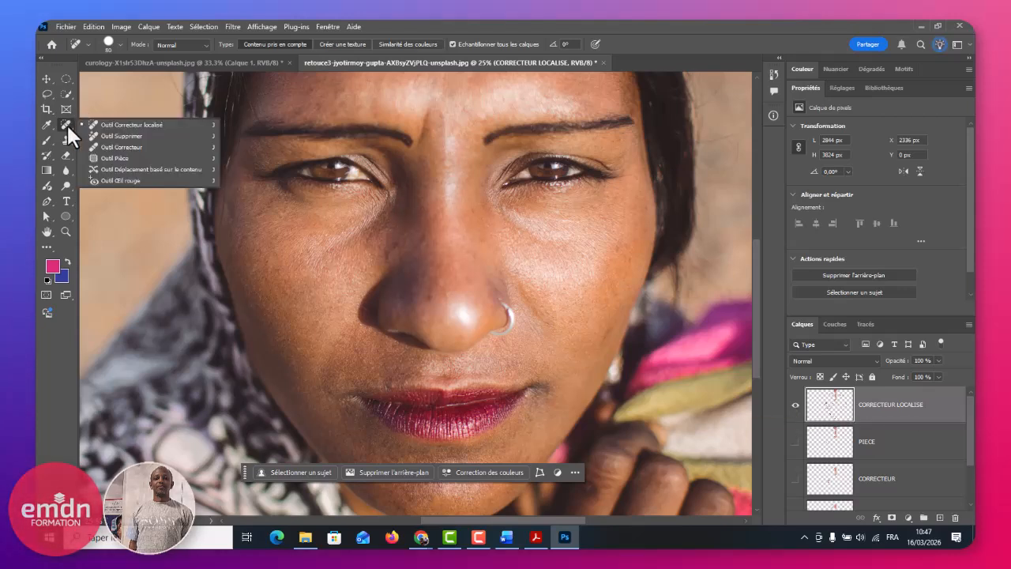
pyautogui.click(111, 135)
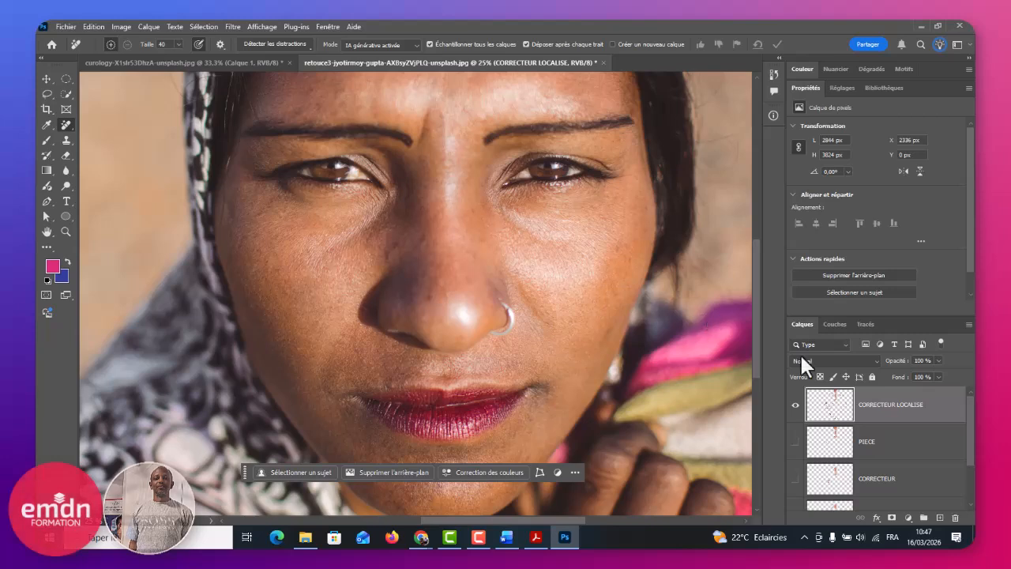
pyautogui.click(939, 517)
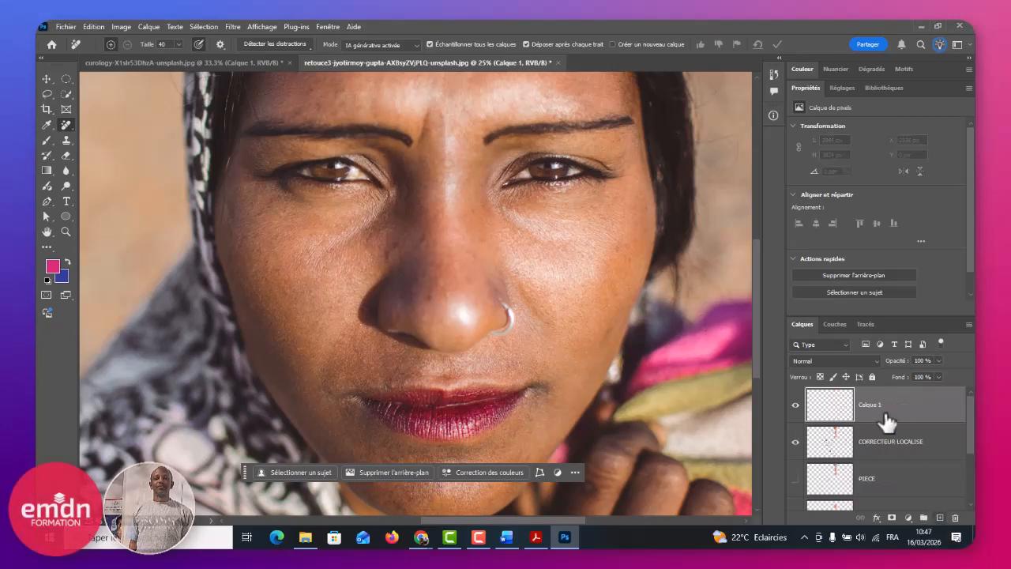
pyautogui.doubleClick(868, 404)
pyautogui.write('CUTIL SUPPRIMER')
pyautogui.press('Return')
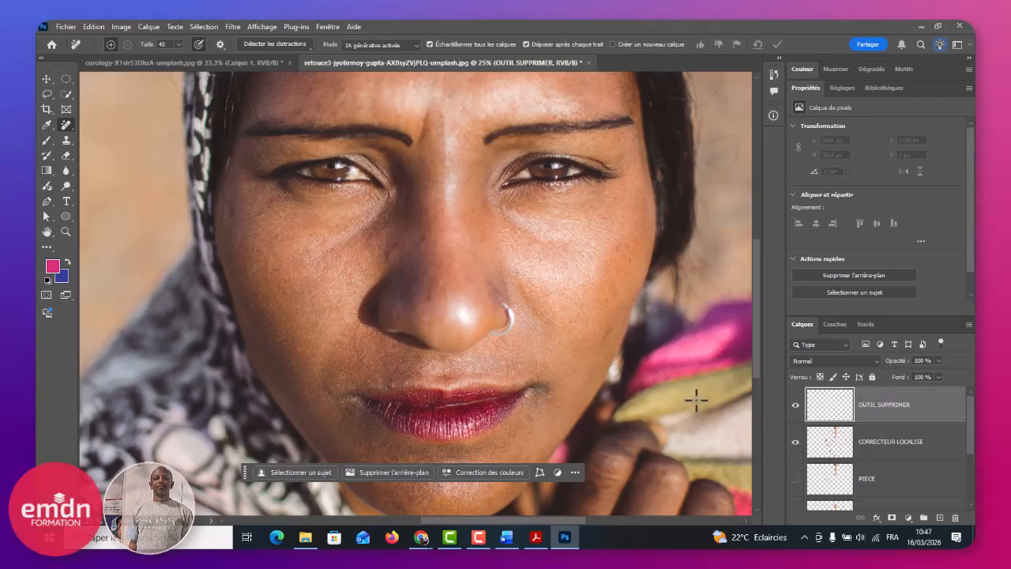
# Step: Remove the nose ring with the Remove tool at a brush size of 150
pyautogui.hotkey('ctrl', '+')
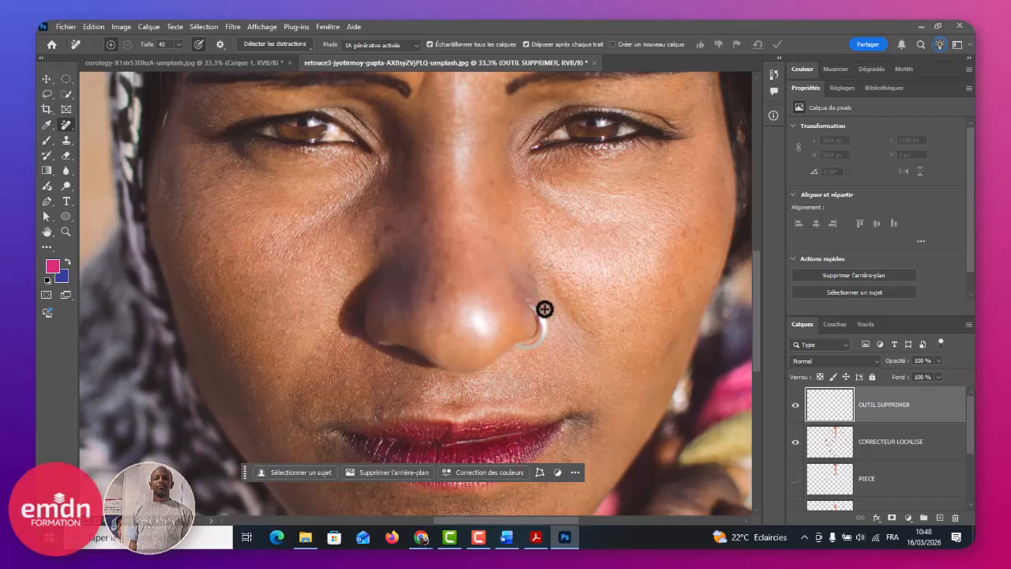
pyautogui.press(']')
pyautogui.press(']')
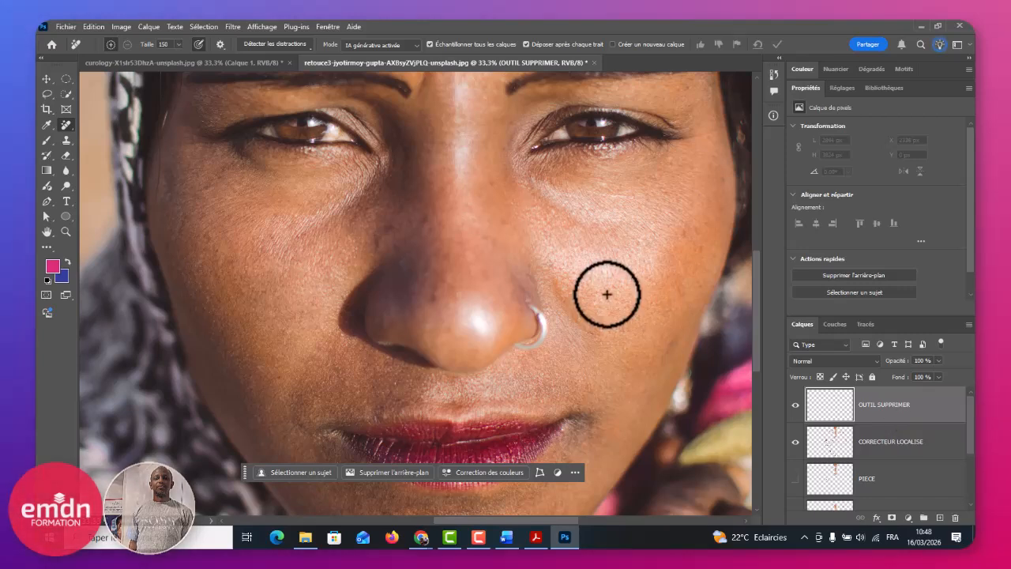
pyautogui.moveTo(534, 289)
pyautogui.mouseDown()
pyautogui.moveTo(525, 300)
pyautogui.moveTo(544, 333)
pyautogui.moveTo(520, 343)
pyautogui.moveTo(540, 335)
pyautogui.moveTo(535, 312)
pyautogui.mouseUp()
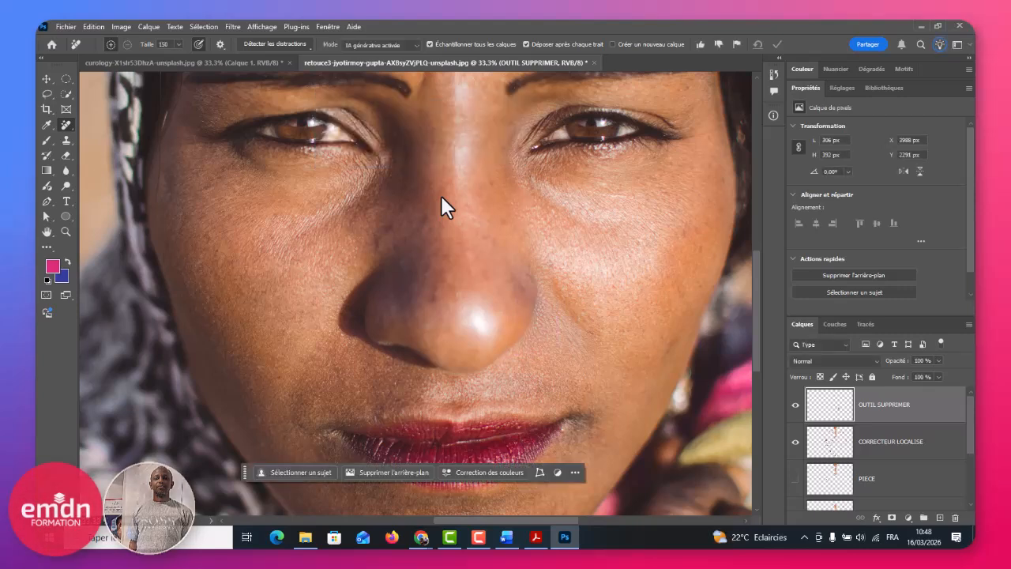
# Step: Compare the nose with and without the ring up close by toggling the visibility of the OUTIL SUPPRIMER layer
pyautogui.click(796, 405)
pyautogui.click(796, 405)
pyautogui.click(796, 405)
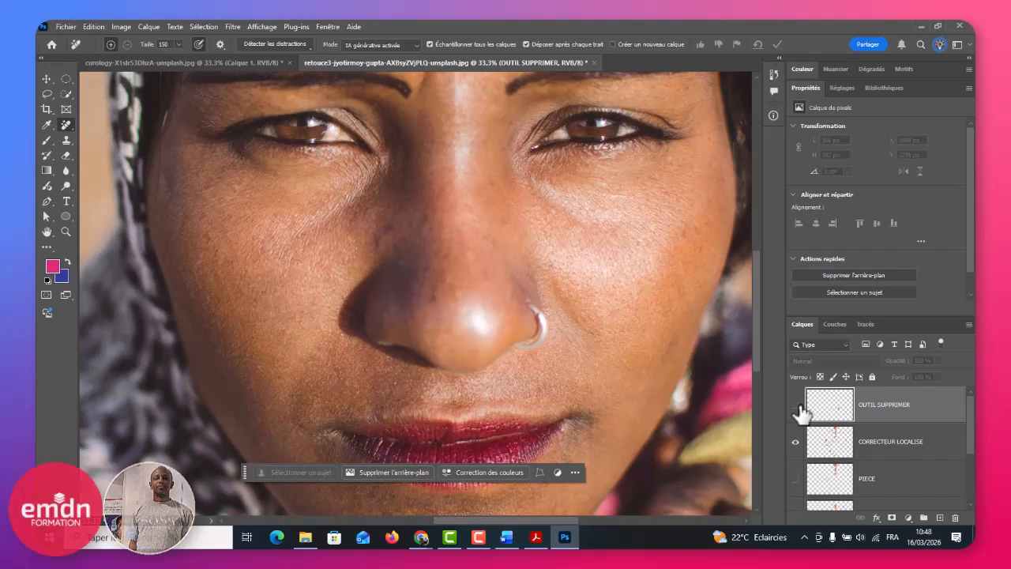
pyautogui.hotkey('ctrl', '+')
pyautogui.hotkey('ctrl', '+')
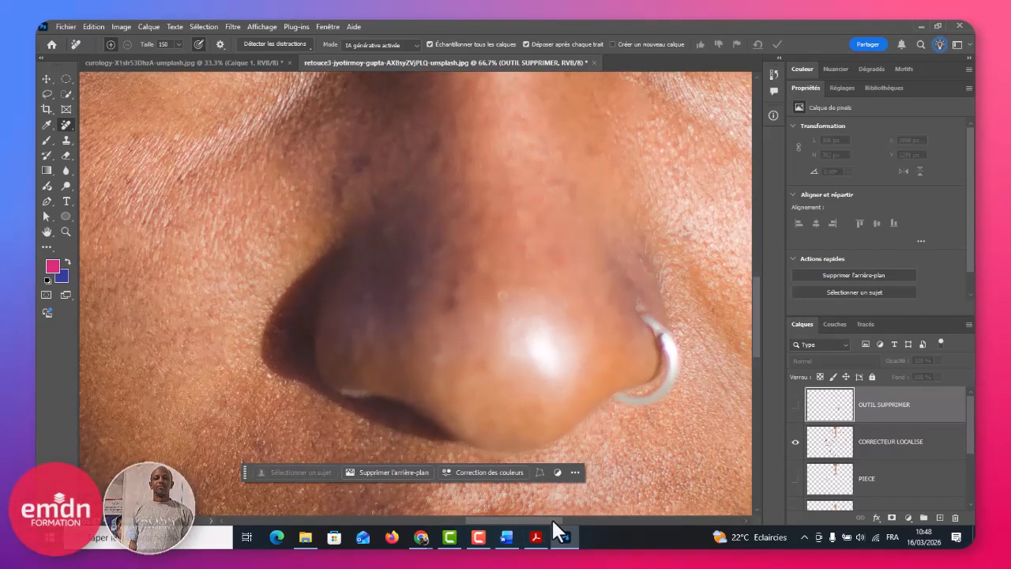
pyautogui.moveTo(551, 517); pyautogui.dragTo(570, 535)
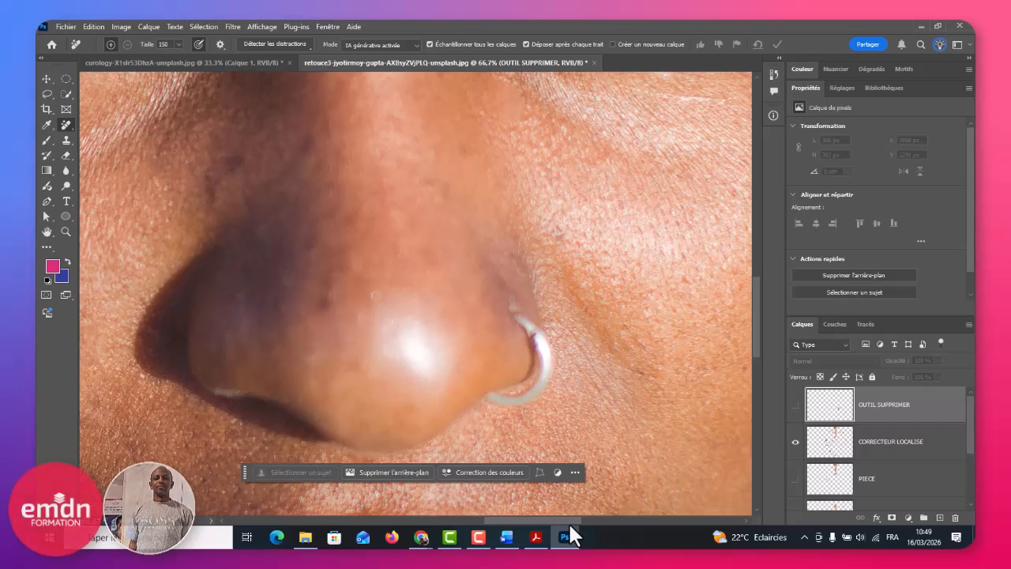
pyautogui.click(796, 406)
pyautogui.click(795, 405)
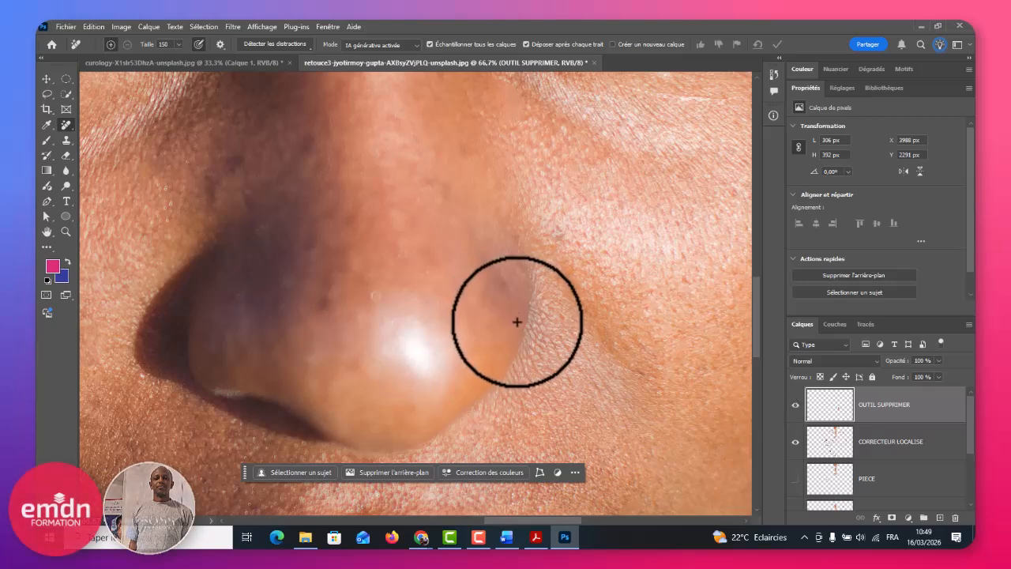
# Step: Hide the OUTIL SUPPRIMER layer and add a new layer named TAMPON MANUEL above it
pyautogui.click(795, 405)
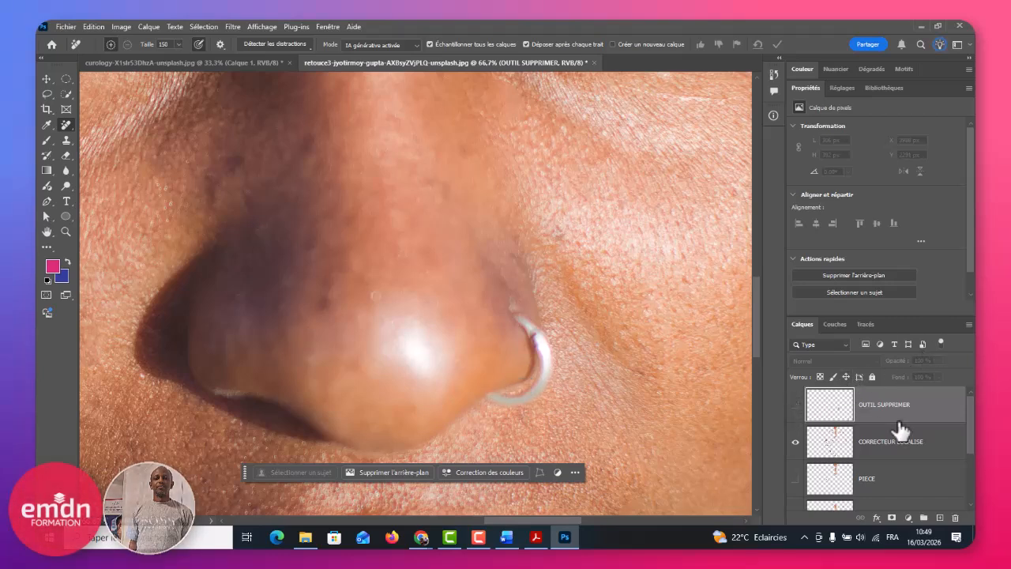
pyautogui.click(939, 517)
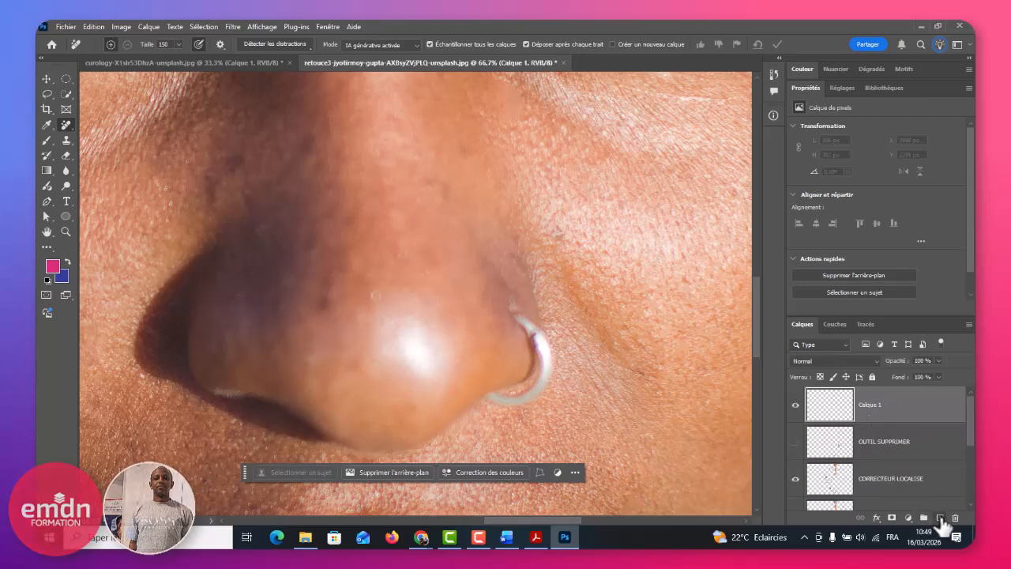
pyautogui.doubleClick(869, 403)
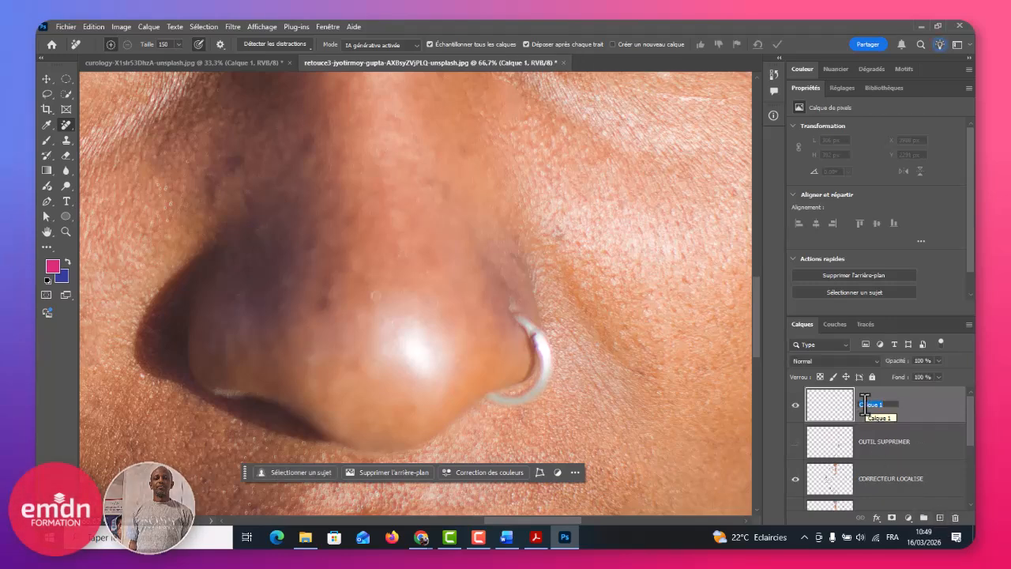
pyautogui.press('BackSpace')
pyautogui.write('TEMPON MANUELLE')
pyautogui.press('BackSpace')
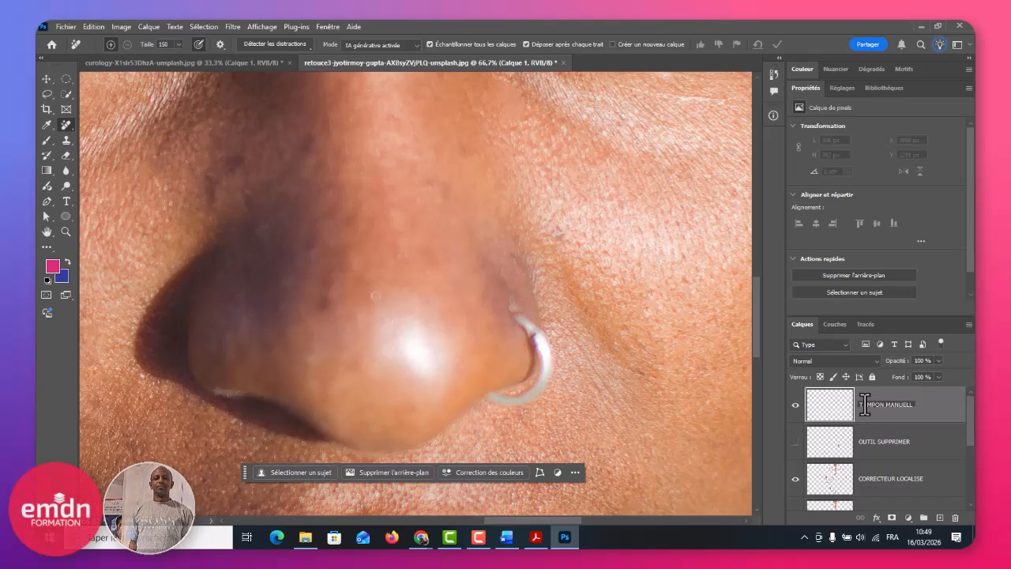
pyautogui.press('BackSpace')
pyautogui.press('Return')
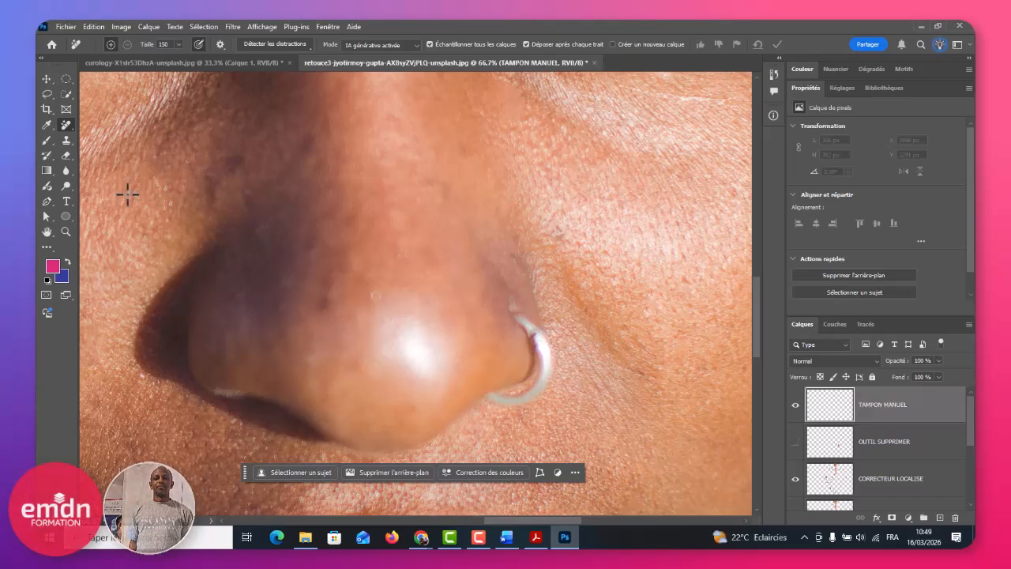
# Step: Lasso the ring's outer part on the cheek side, clone cheek skin over it with the Clone Stamp at size 70, and deselect
pyautogui.click(67, 143)
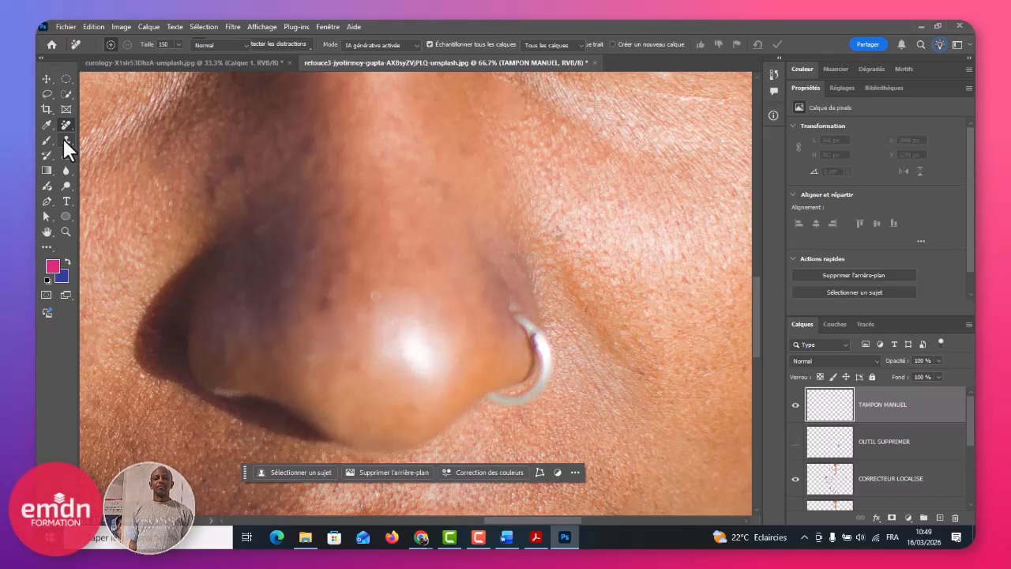
pyautogui.click(65, 141)
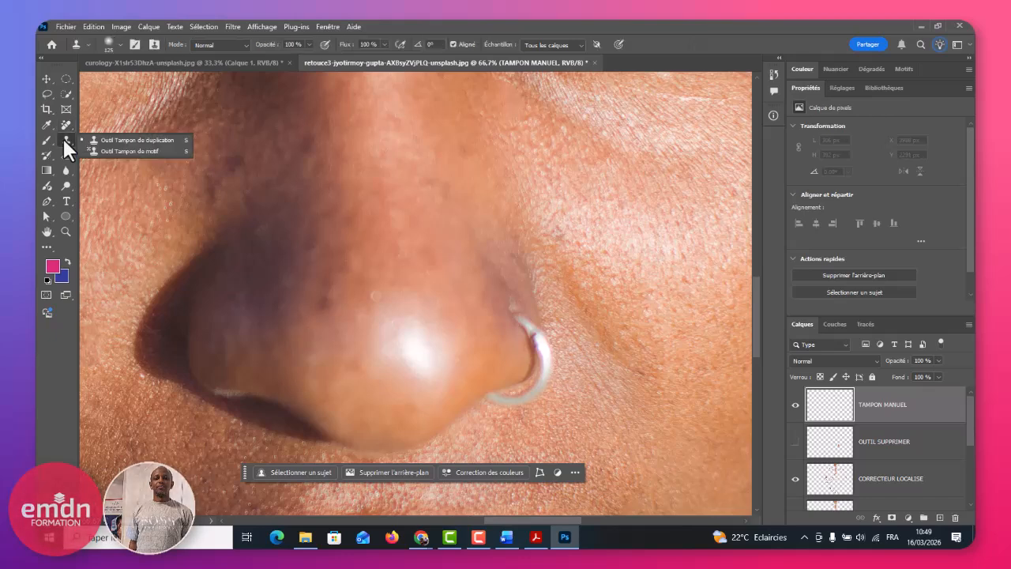
pyautogui.click(118, 141)
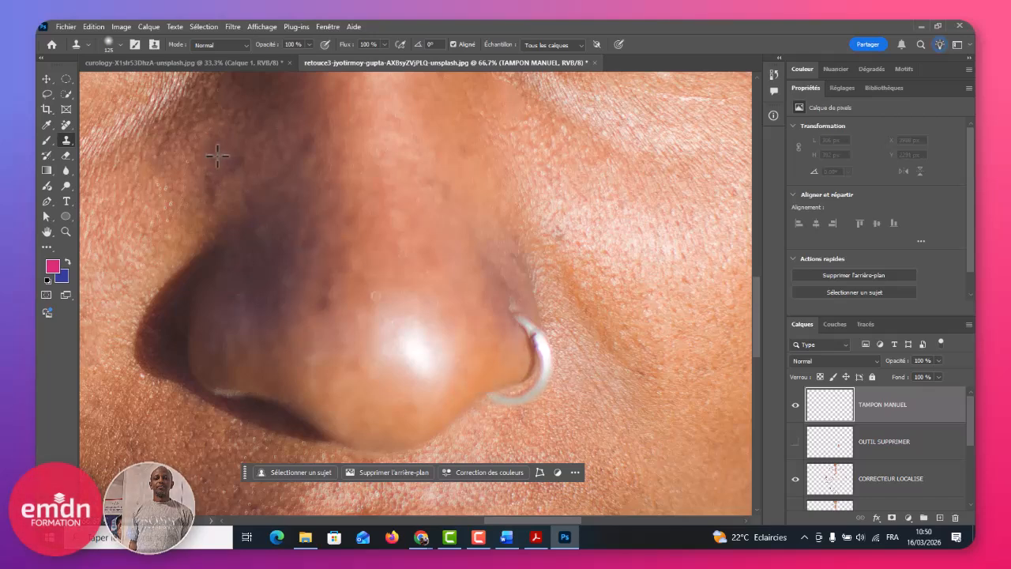
pyautogui.click(46, 93)
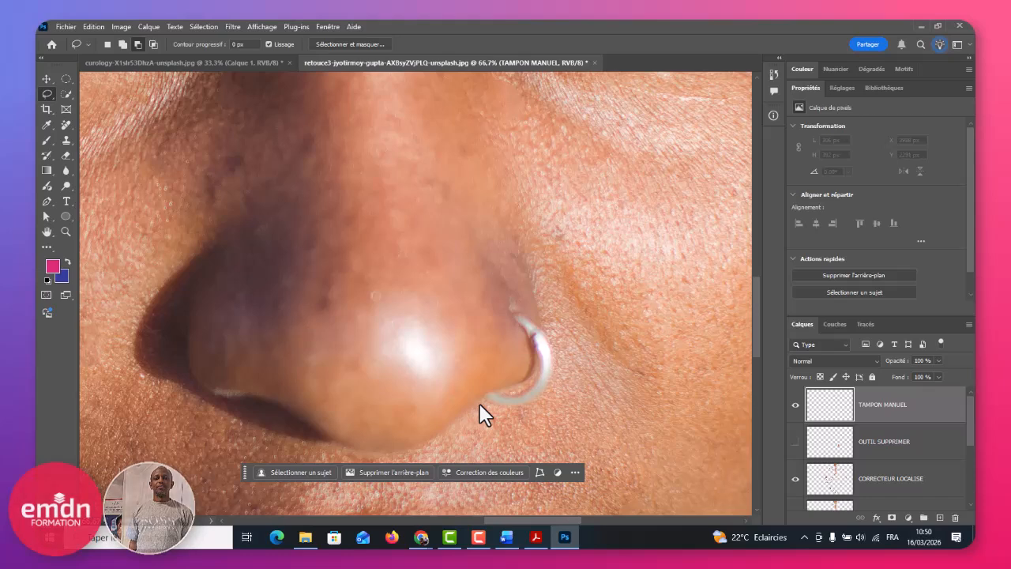
pyautogui.moveTo(477, 396)
pyautogui.mouseDown()
pyautogui.moveTo(536, 374)
pyautogui.moveTo(542, 325)
pyautogui.moveTo(571, 323)
pyautogui.moveTo(591, 357)
pyautogui.moveTo(589, 392)
pyautogui.moveTo(545, 423)
pyautogui.moveTo(484, 420)
pyautogui.mouseUp()
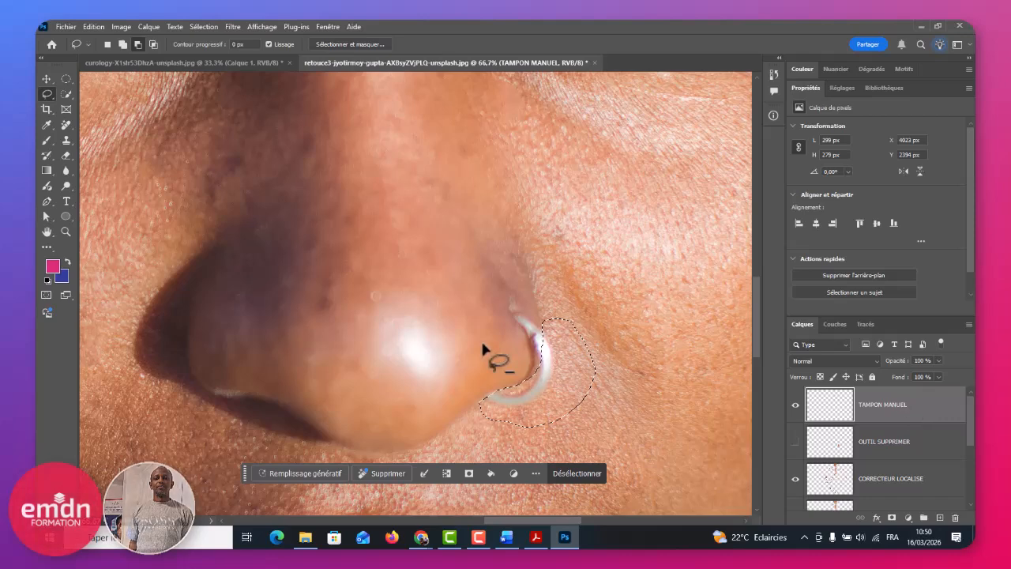
pyautogui.click(63, 140)
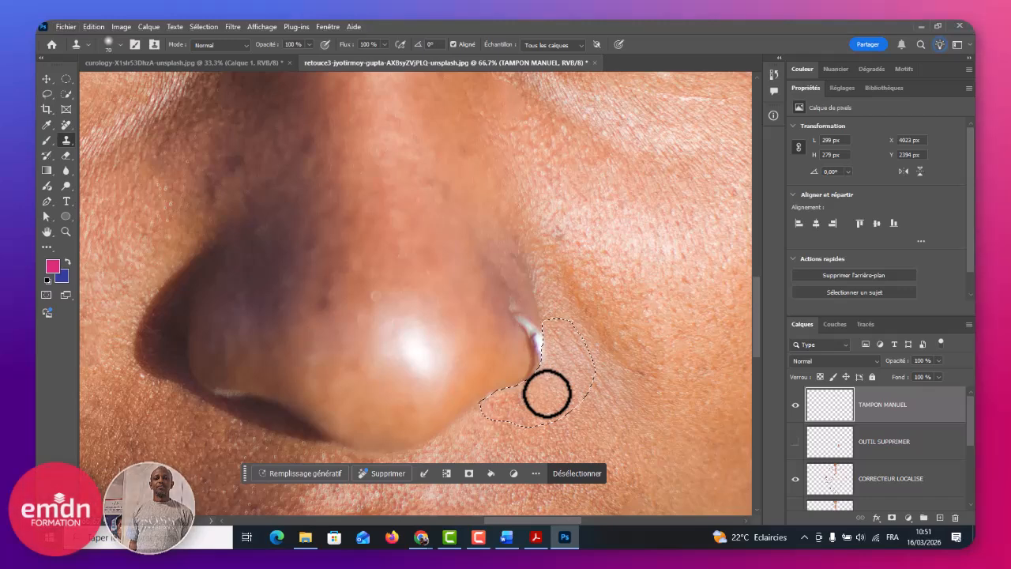
pyautogui.hotkey('ctrl', 'd')
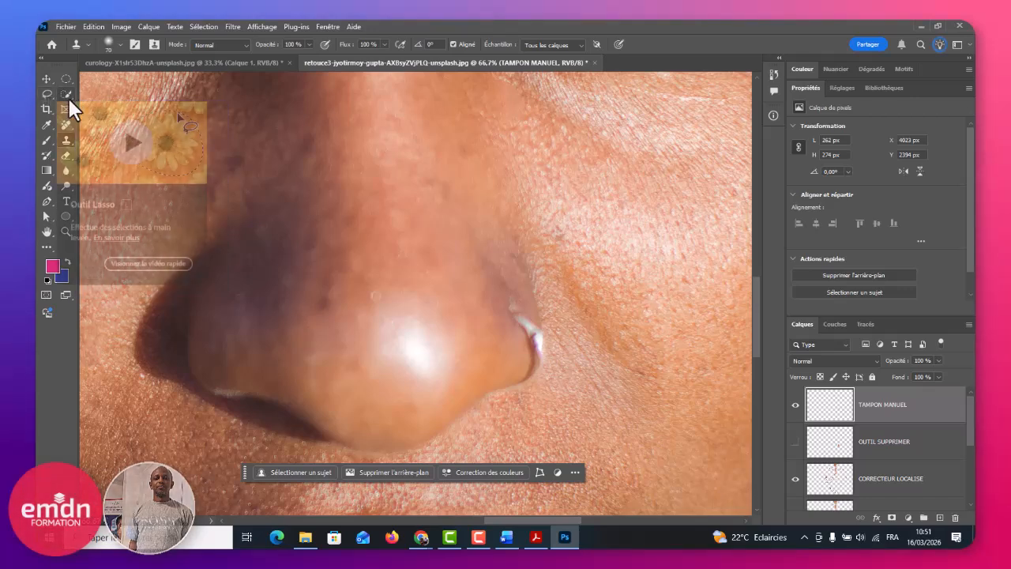
# Step: Lasso the outer edge of the nostril around the remaining piece of the ring, following the nose contour
pyautogui.click(48, 94)
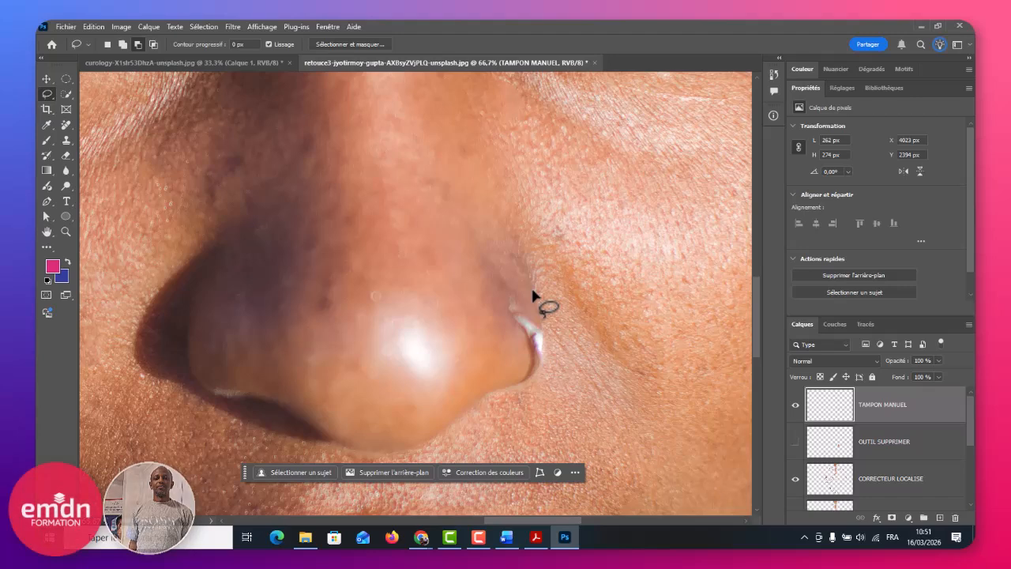
pyautogui.moveTo(533, 295)
pyautogui.mouseDown()
pyautogui.moveTo(541, 363)
pyautogui.moveTo(508, 387)
pyautogui.moveTo(479, 304)
pyautogui.mouseUp()
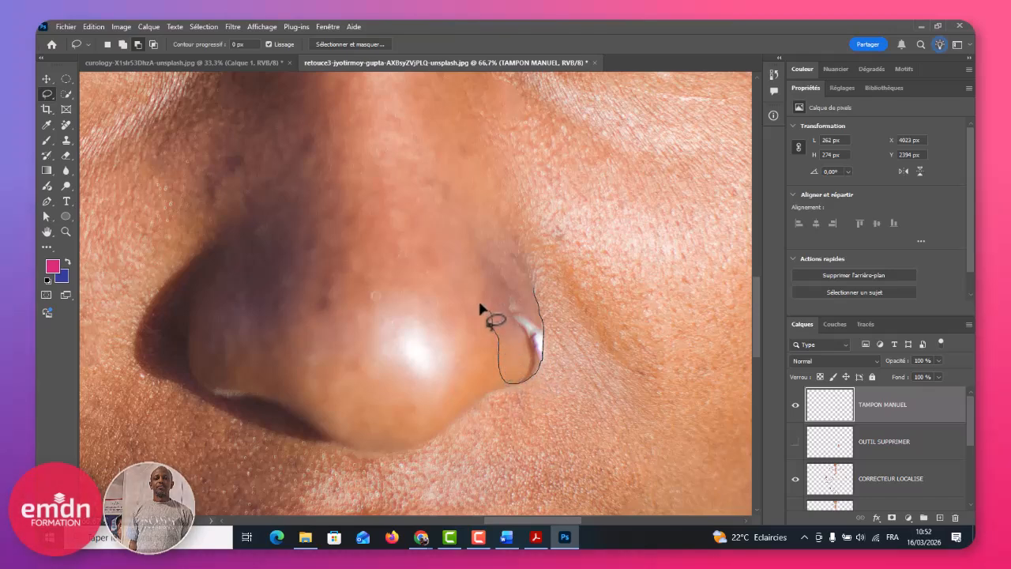
pyautogui.moveTo(516, 264); pyautogui.dragTo(533, 276)
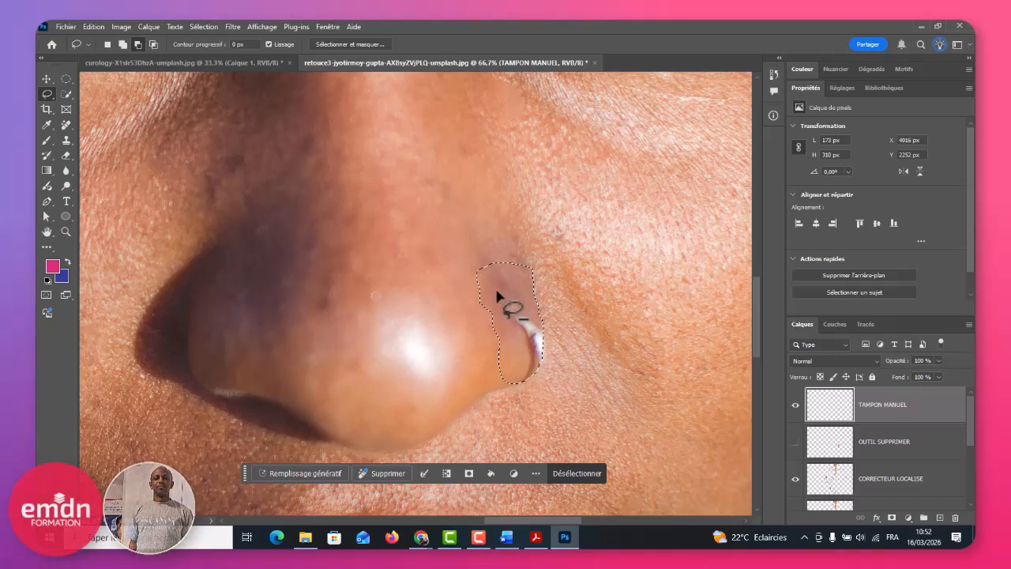
# Step: Clone nostril skin over the remaining piece of the ring inside the selection with the Clone Stamp tool
pyautogui.click(65, 138)
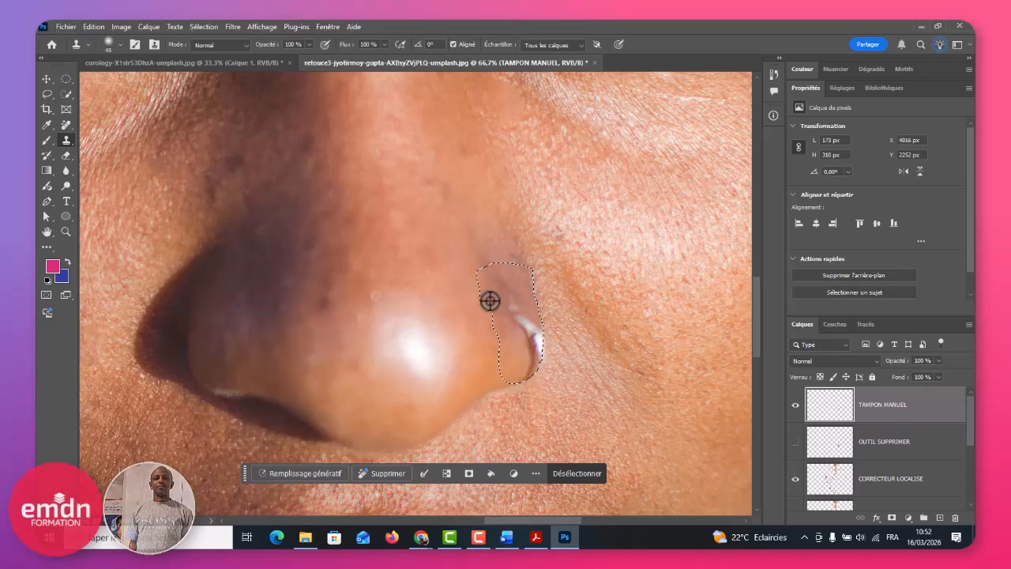
pyautogui.keyDown('alt'); pyautogui.click(492, 302); pyautogui.keyUp('alt')
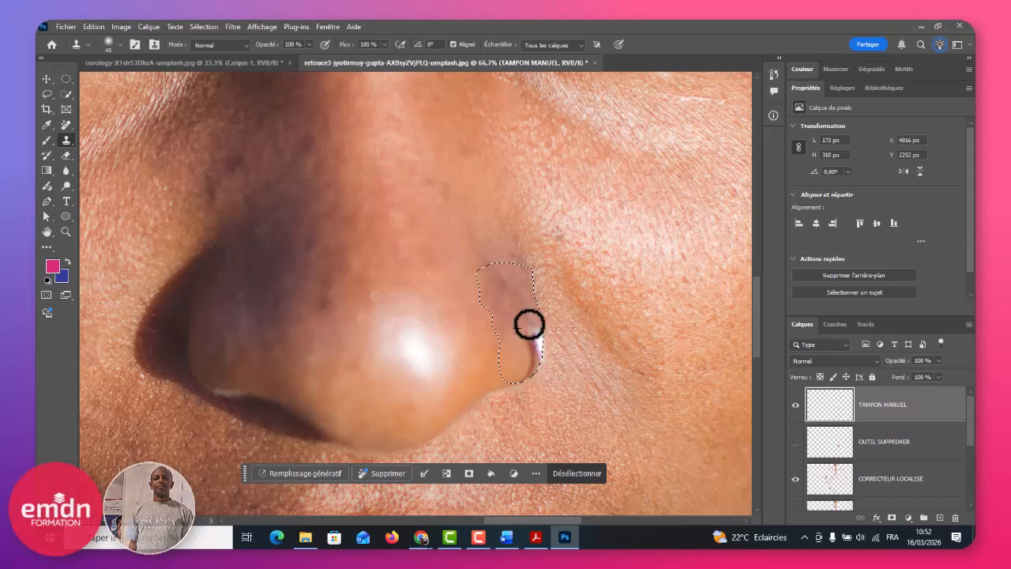
pyautogui.keyDown('alt'); pyautogui.click(514, 329); pyautogui.keyUp('alt')
pyautogui.moveTo(514, 330); pyautogui.dragTo(526, 315)
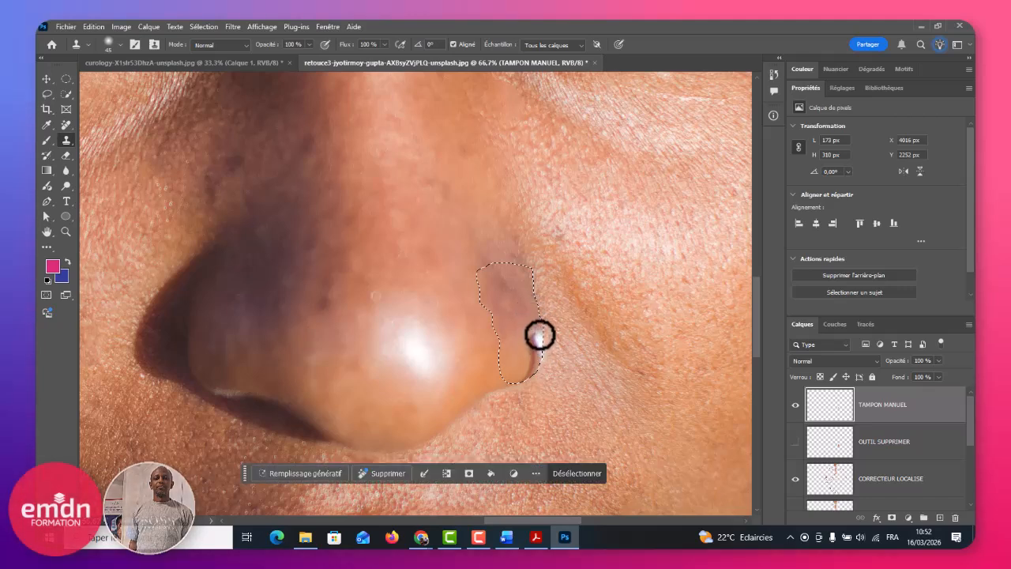
pyautogui.keyDown('alt'); pyautogui.click(534, 316); pyautogui.keyUp('alt')
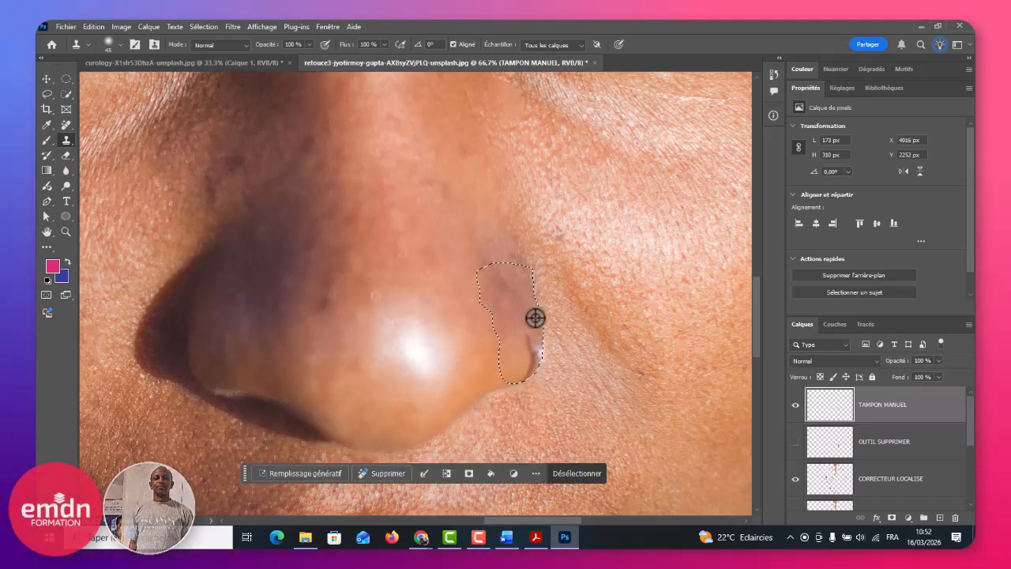
pyautogui.moveTo(535, 319)
pyautogui.mouseDown()
pyautogui.moveTo(544, 368)
pyautogui.moveTo(541, 341)
pyautogui.moveTo(540, 360)
pyautogui.moveTo(522, 376)
pyautogui.mouseUp()
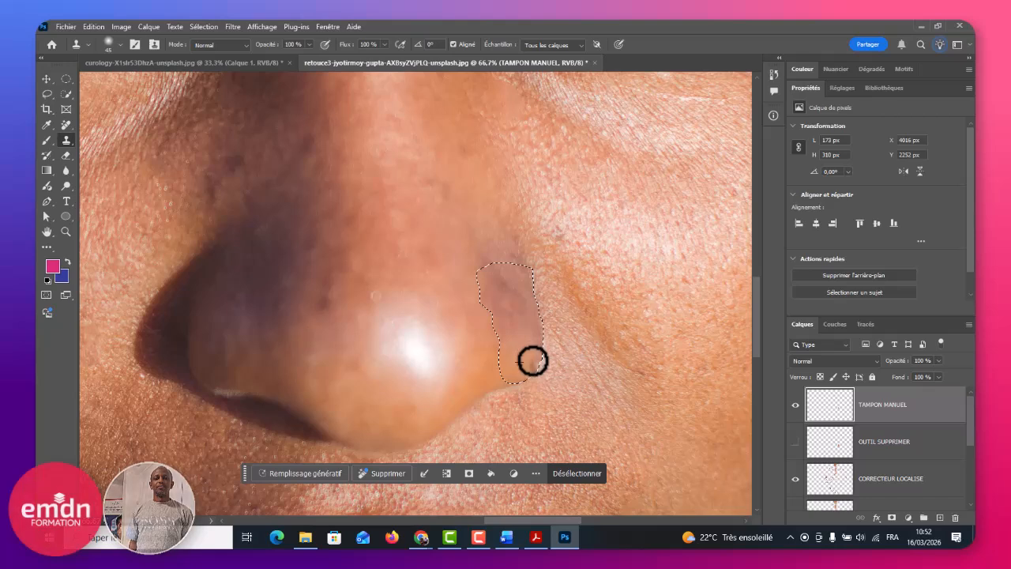
pyautogui.moveTo(534, 362)
pyautogui.mouseDown()
pyautogui.moveTo(530, 372)
pyautogui.moveTo(521, 351)
pyautogui.mouseUp()
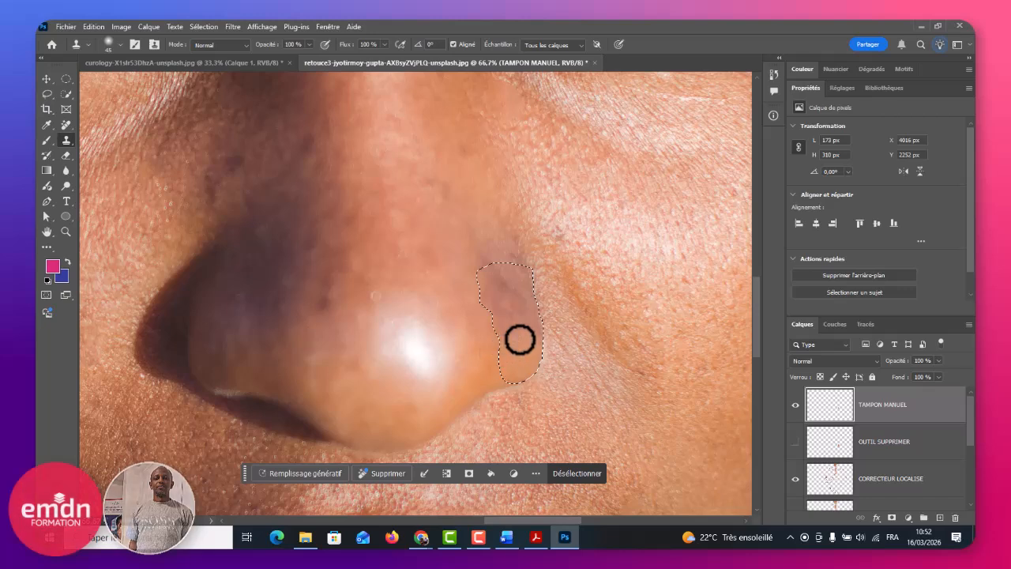
# Step: Clone skin from the upper nostril over the marks in the selection's upper part, and deselect
pyautogui.keyDown('alt'); pyautogui.click(508, 270); pyautogui.keyUp('alt')
pyautogui.moveTo(512, 293)
pyautogui.mouseDown()
pyautogui.moveTo(511, 303)
pyautogui.moveTo(521, 298)
pyautogui.moveTo(500, 282)
pyautogui.moveTo(528, 322)
pyautogui.mouseUp()
pyautogui.keyDown('alt'); pyautogui.click(519, 294); pyautogui.keyUp('alt')
pyautogui.hotkey('ctrl', '-')
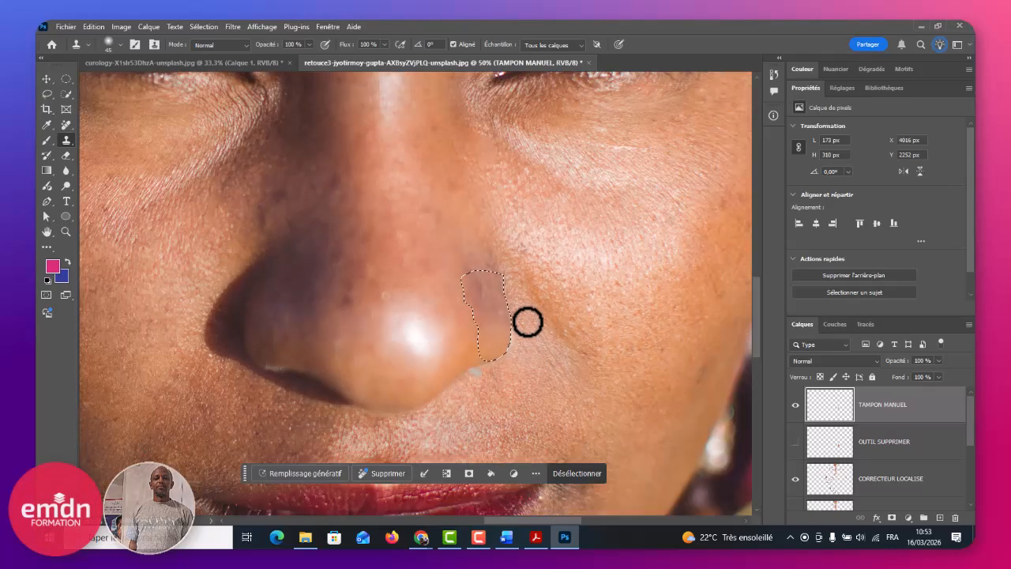
pyautogui.hotkey('ctrl', '-')
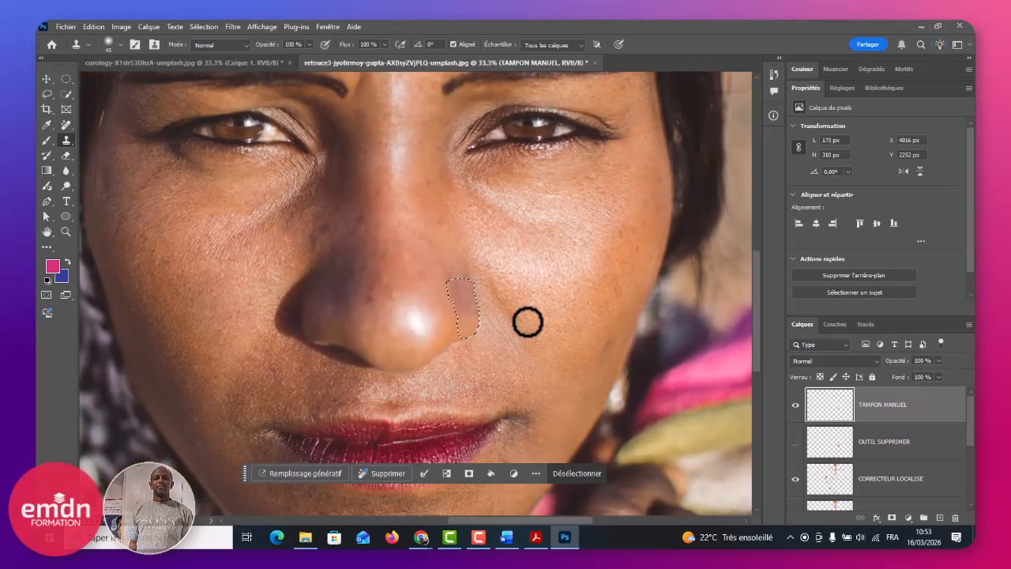
pyautogui.hotkey('ctrl', 'd')
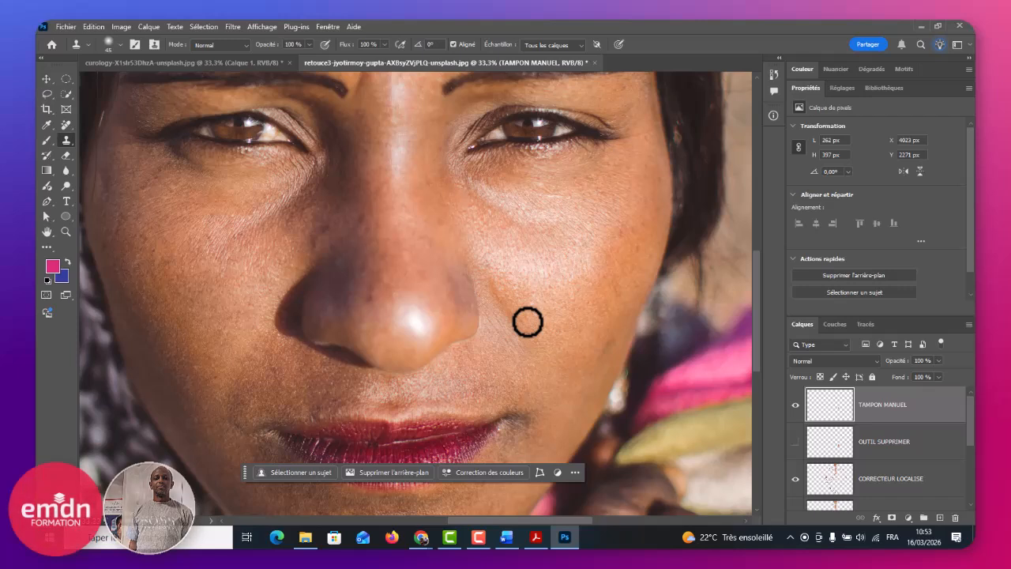
# Step: Compare both ring removals by toggling the TAMPON MANUEL and OUTIL SUPPRIMER layers, leaving TAMPON MANUEL visible and OUTIL SUPPRIMER hidden
pyautogui.click(795, 406)
pyautogui.click(795, 442)
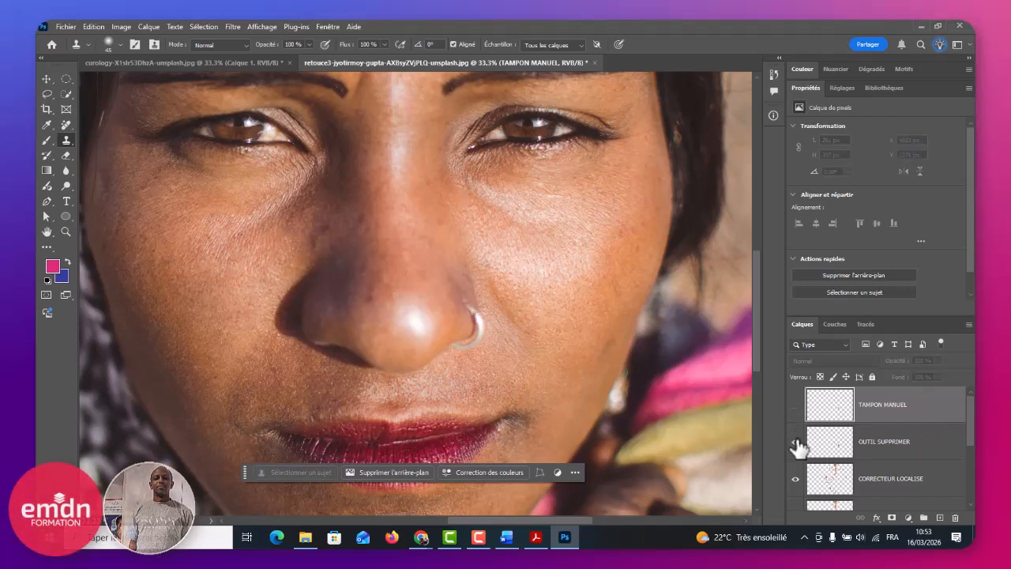
pyautogui.click(795, 441)
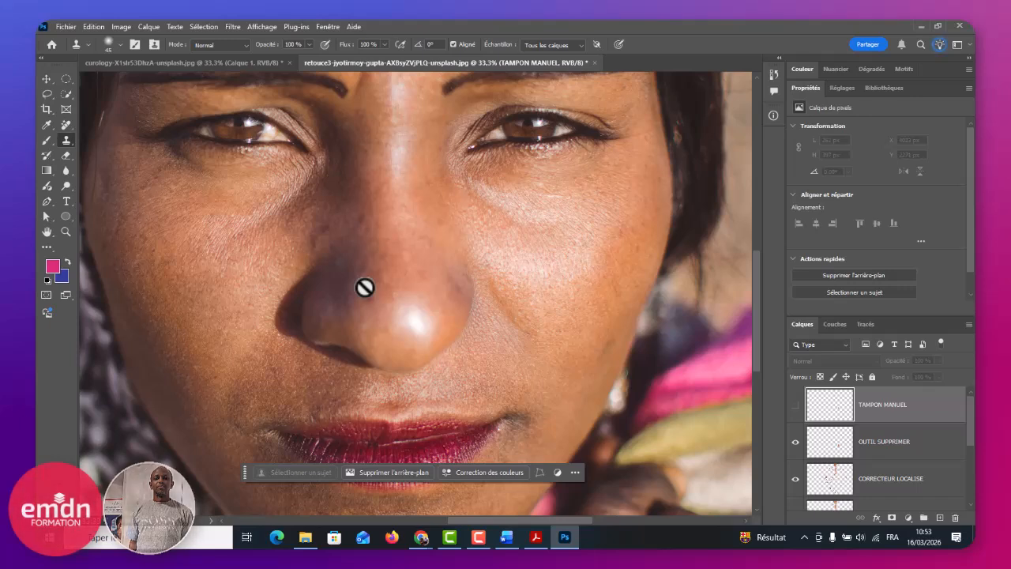
pyautogui.click(795, 404)
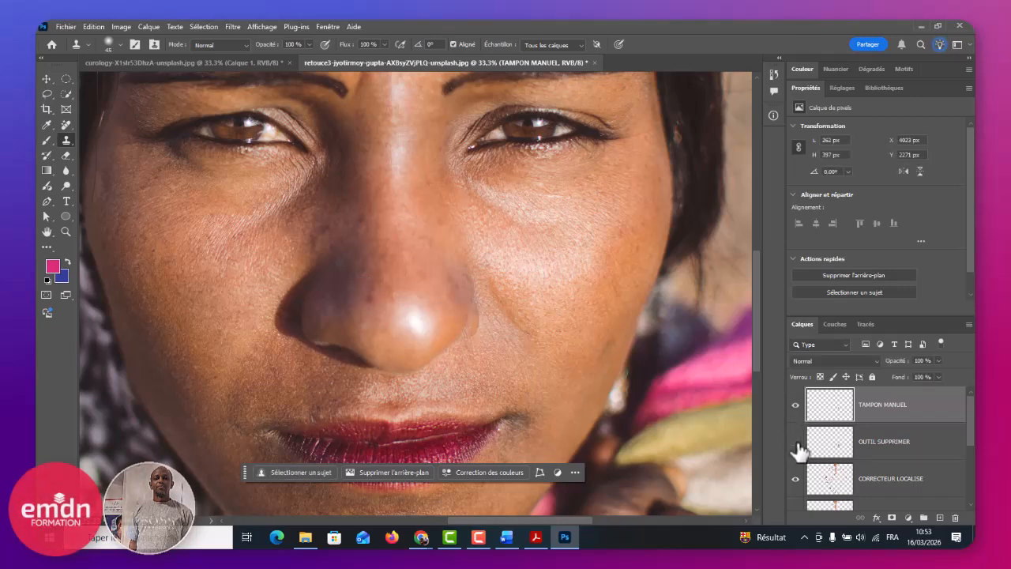
pyautogui.click(795, 441)
# Step: Reveal the full layer stack and isolate the Arrière-plan layer to view the original portrait
pyautogui.hotkey('ctrl', '-')
pyautogui.hotkey('ctrl', '-')
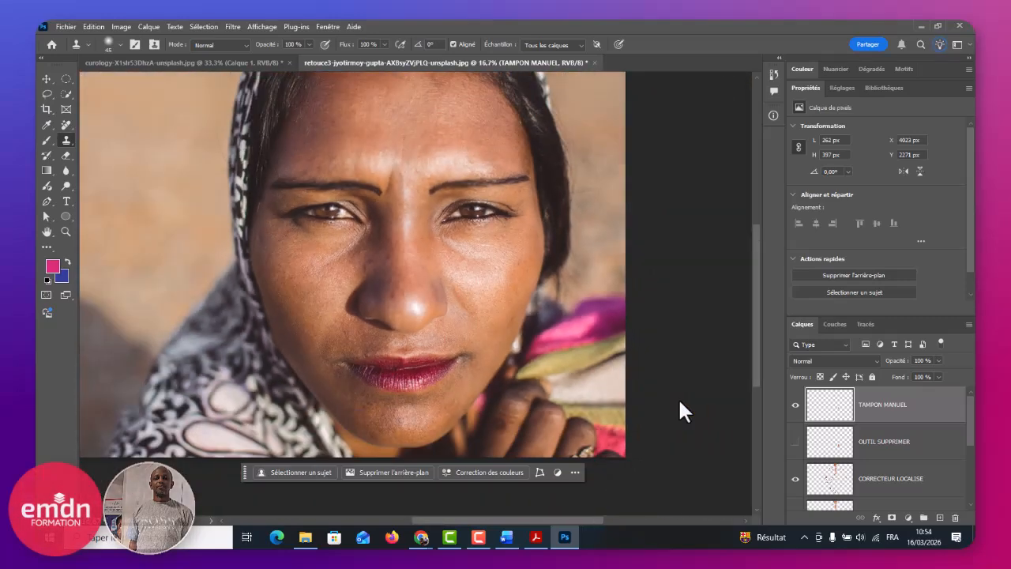
pyautogui.hotkey('ctrl', '-')
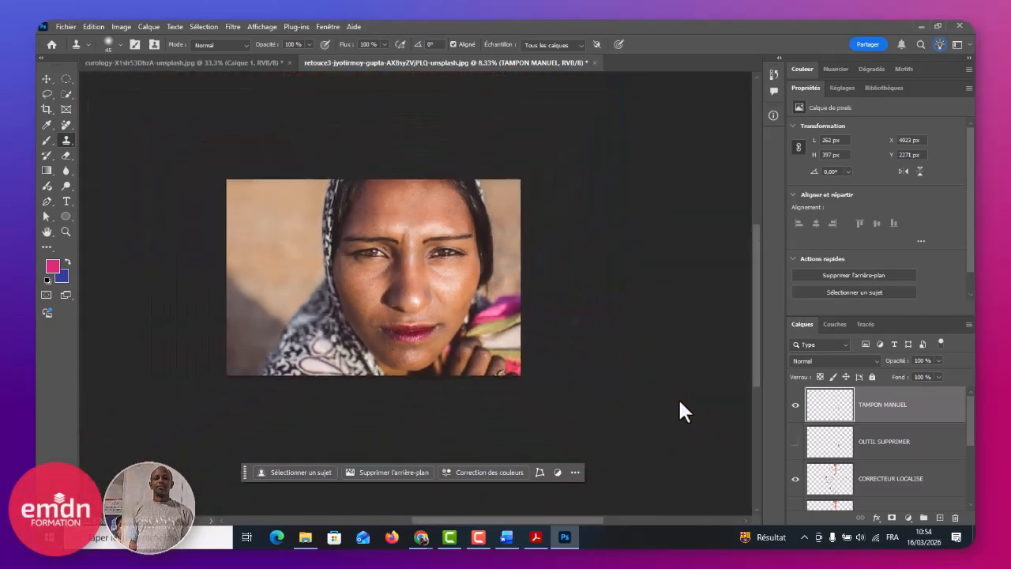
pyautogui.doubleClick(801, 87)
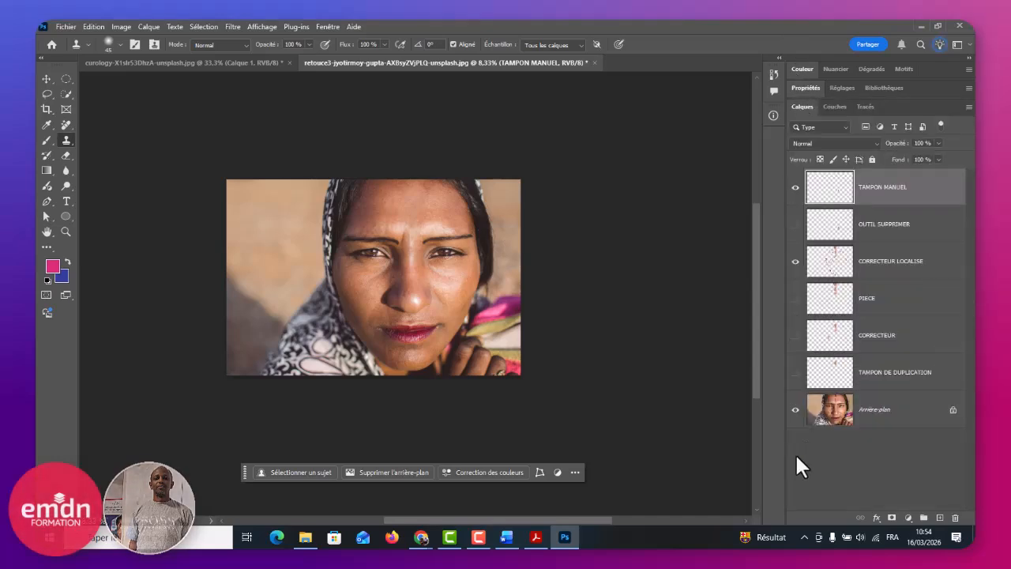
pyautogui.keyDown('alt'); pyautogui.click(795, 409); pyautogui.keyUp('alt')
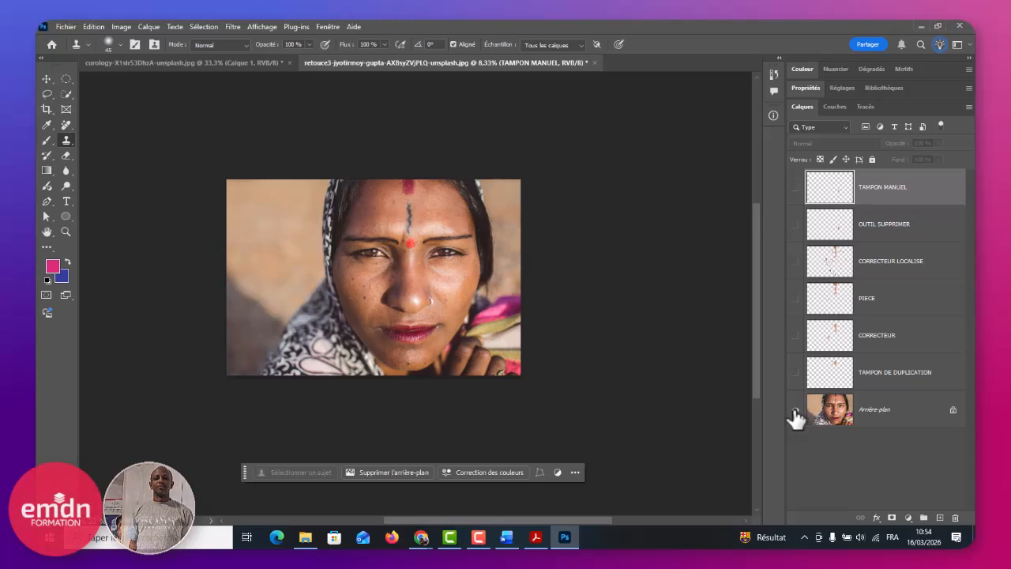
# Step: Restore the previous layer visibility and inspect the retouched skin up close across the portrait's face
pyautogui.keyDown('alt'); pyautogui.click(795, 409); pyautogui.keyUp('alt')
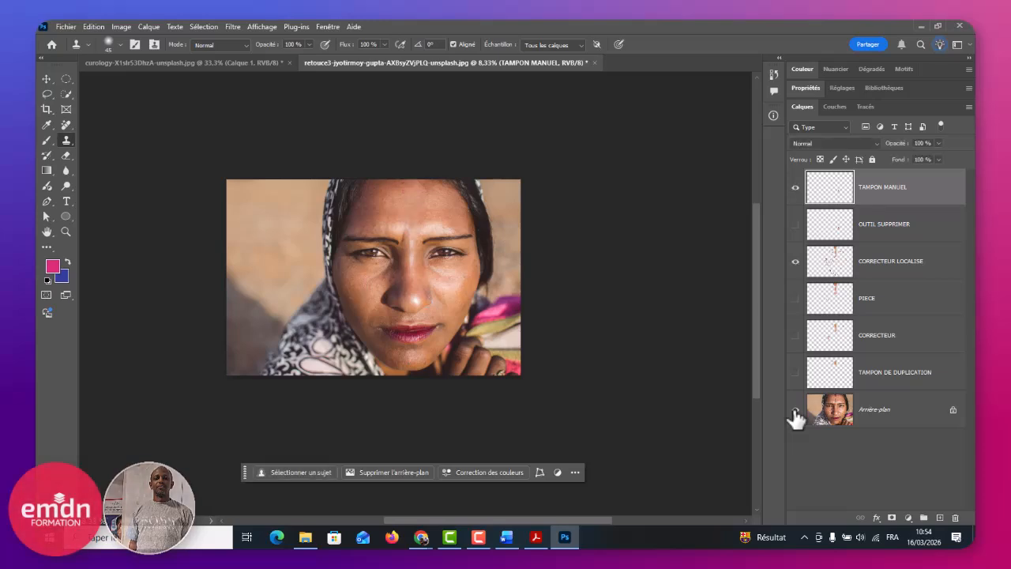
pyautogui.hotkey('ctrl', '+')
pyautogui.hotkey('ctrl', '+')
pyautogui.hotkey('ctrl', '+')
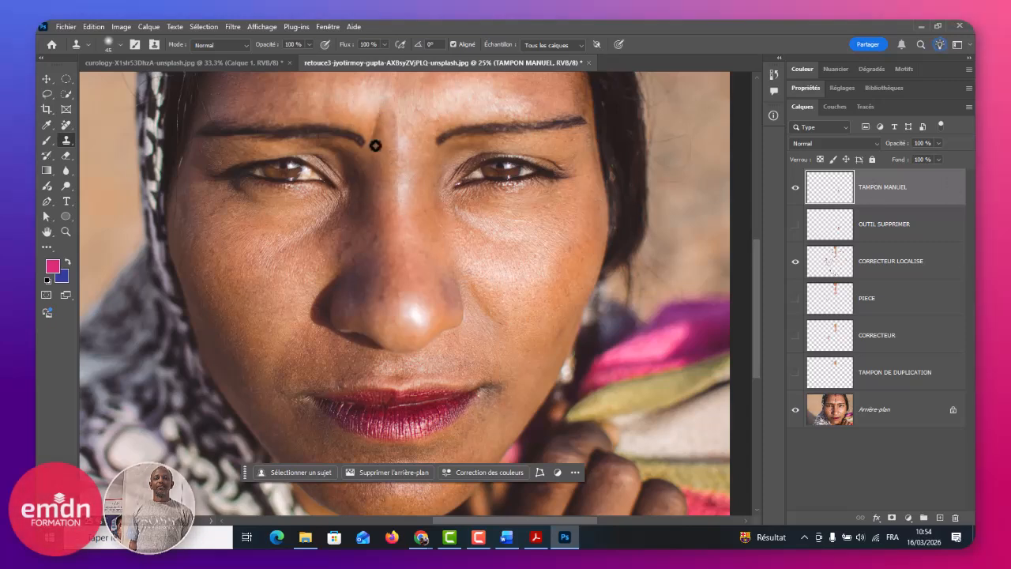
pyautogui.scroll(1, 546, 236)
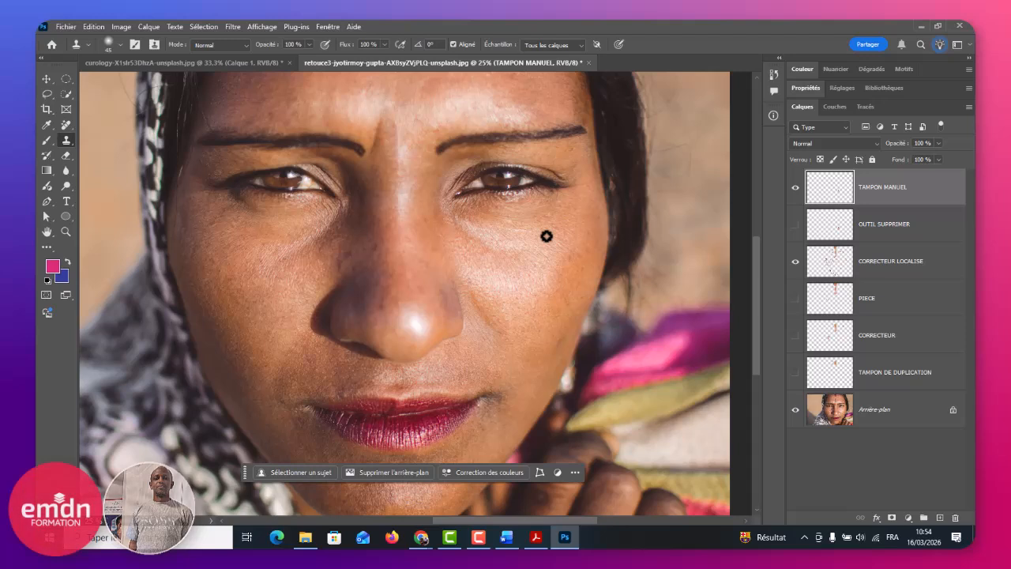
pyautogui.scroll(1, 546, 236)
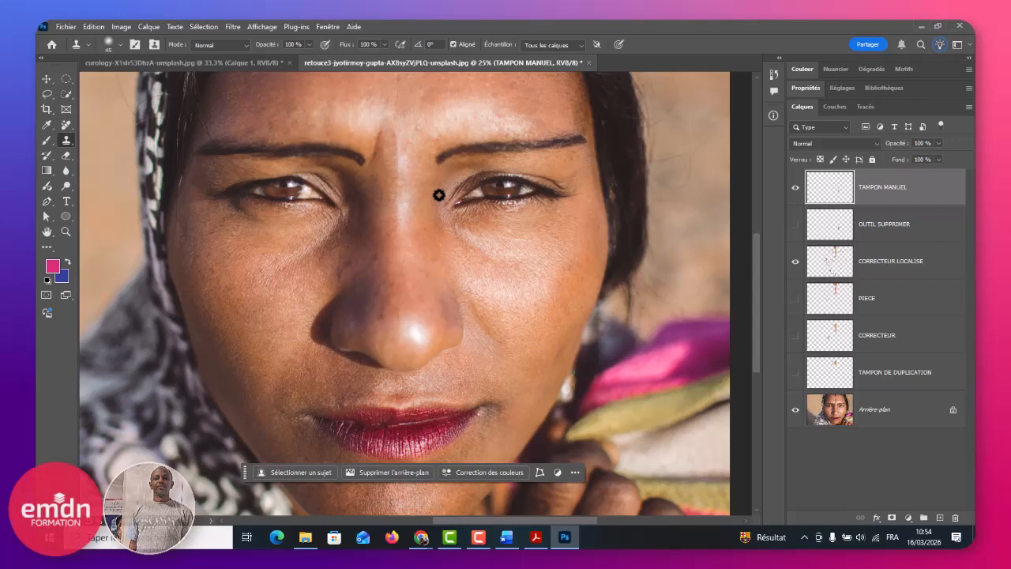
pyautogui.hotkey('ctrl', '-')
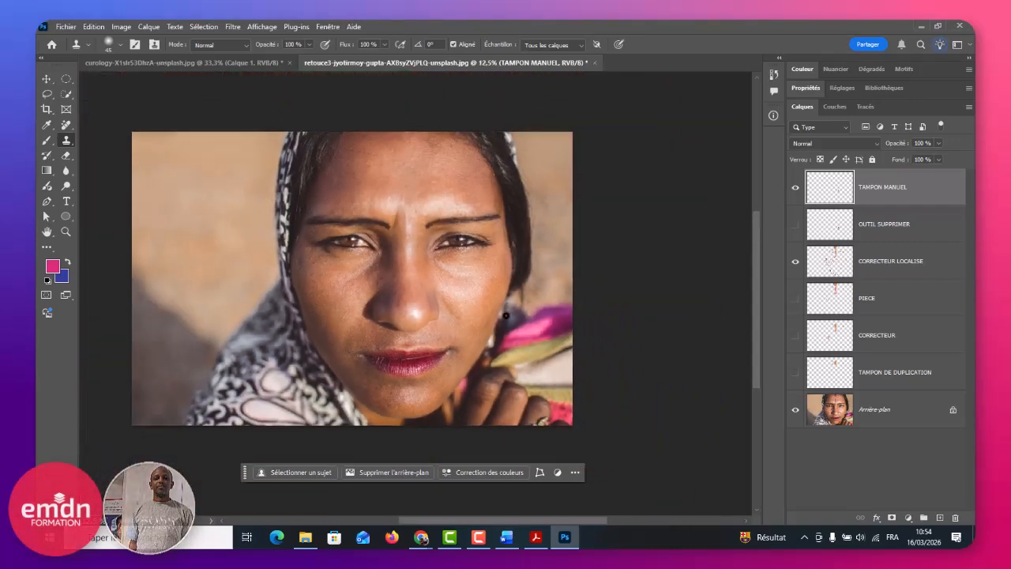
# Step: Open the suppression3 photo of the woman in the burgundy dress from the RETOUCHE PHOTO folder
pyautogui.hotkey('ctrl', 'o')
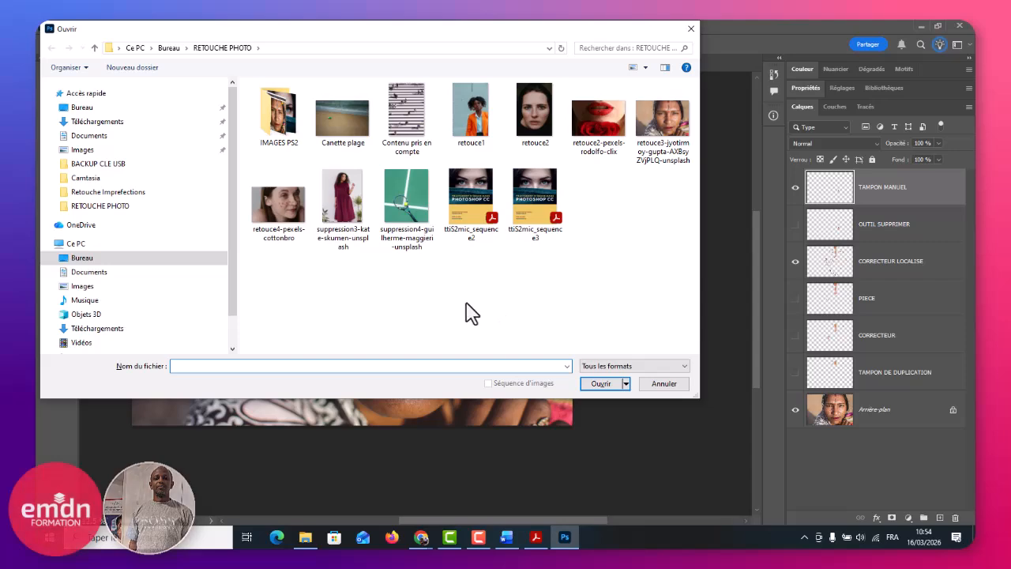
pyautogui.doubleClick(354, 198)
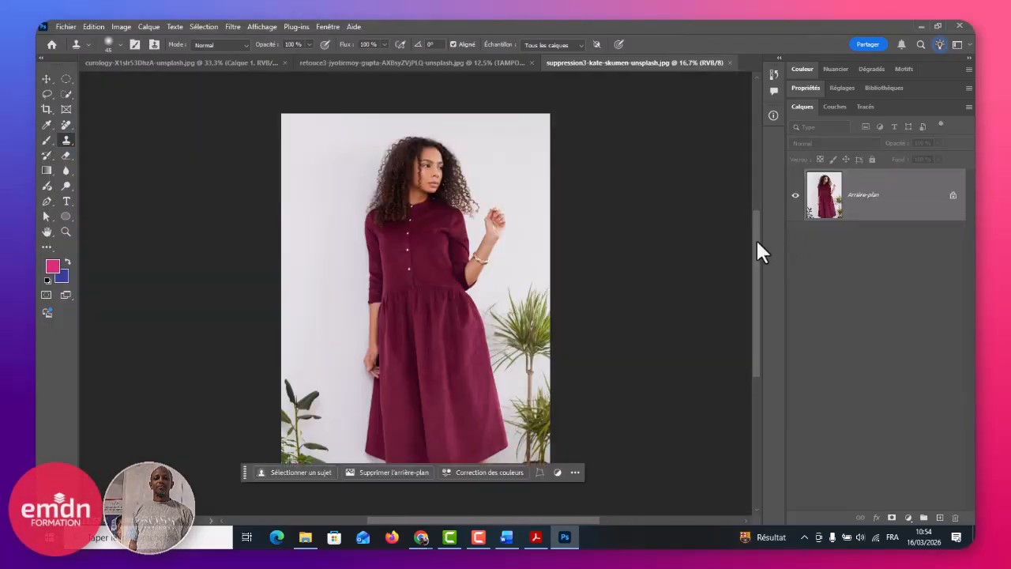
pyautogui.moveTo(756, 238); pyautogui.dragTo(760, 260)
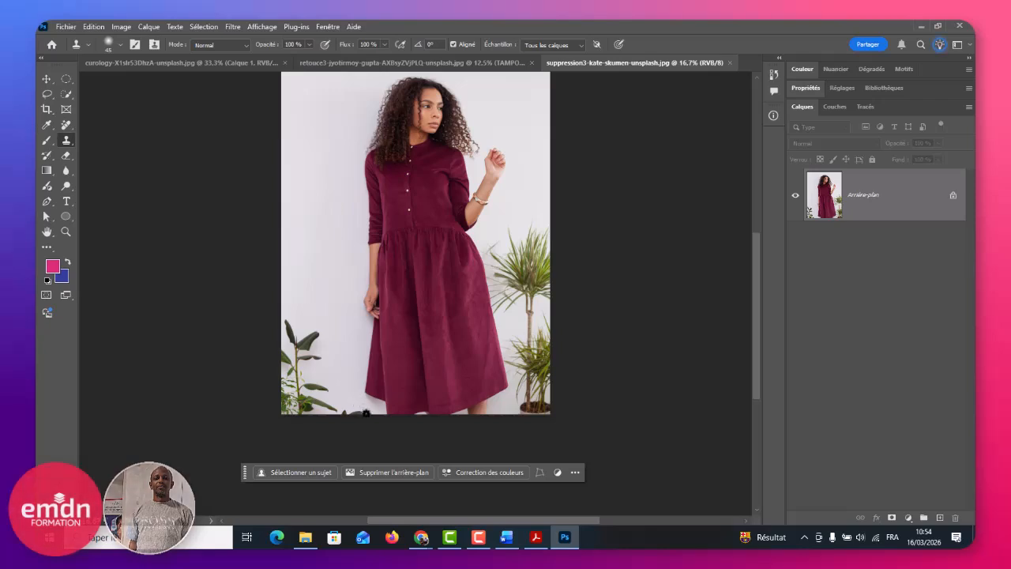
# Step: Outline the small plant in the photo's lower-left corner with a freehand Lasso selection
pyautogui.click(64, 92)
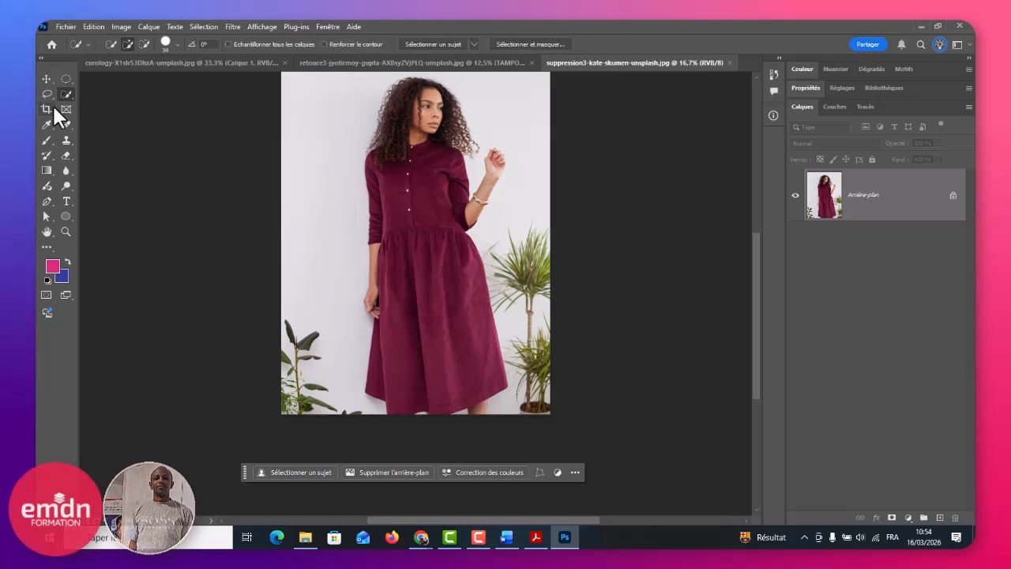
pyautogui.click(47, 94)
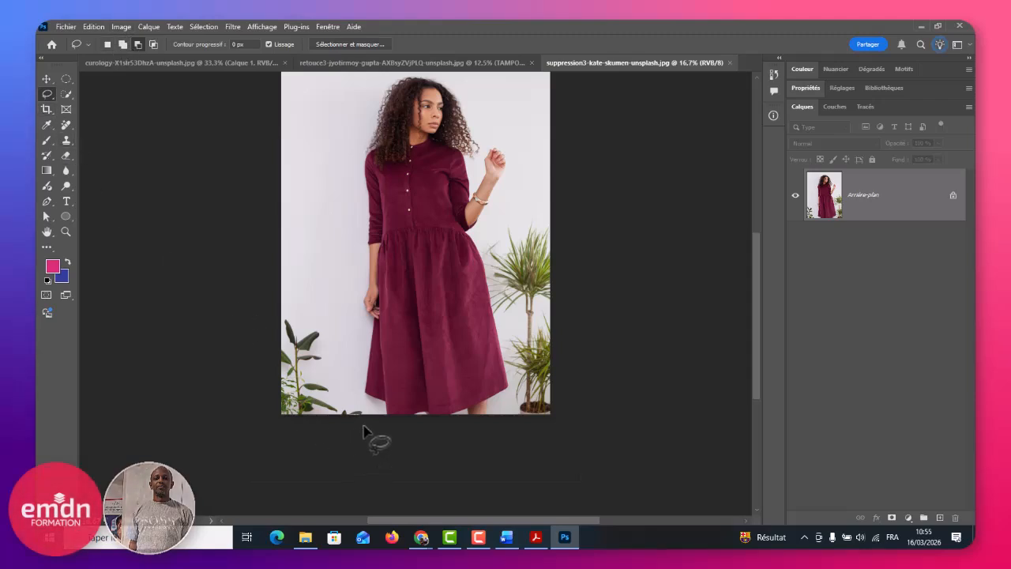
pyautogui.moveTo(363, 428)
pyautogui.mouseDown()
pyautogui.moveTo(318, 321)
pyautogui.moveTo(297, 310)
pyautogui.moveTo(254, 322)
pyautogui.moveTo(242, 356)
pyautogui.moveTo(246, 442)
pyautogui.moveTo(368, 435)
pyautogui.mouseUp()
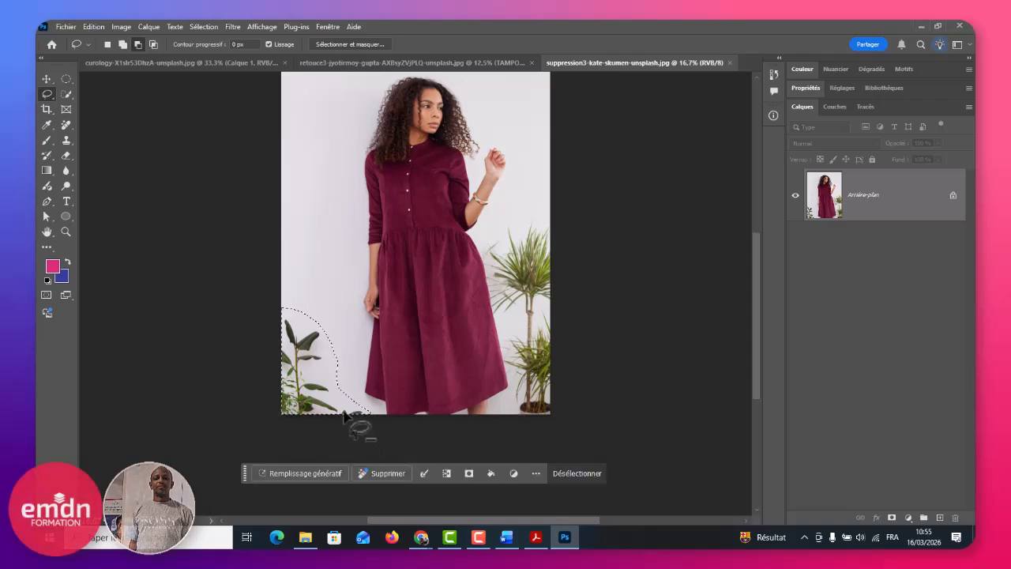
pyautogui.click(92, 26)
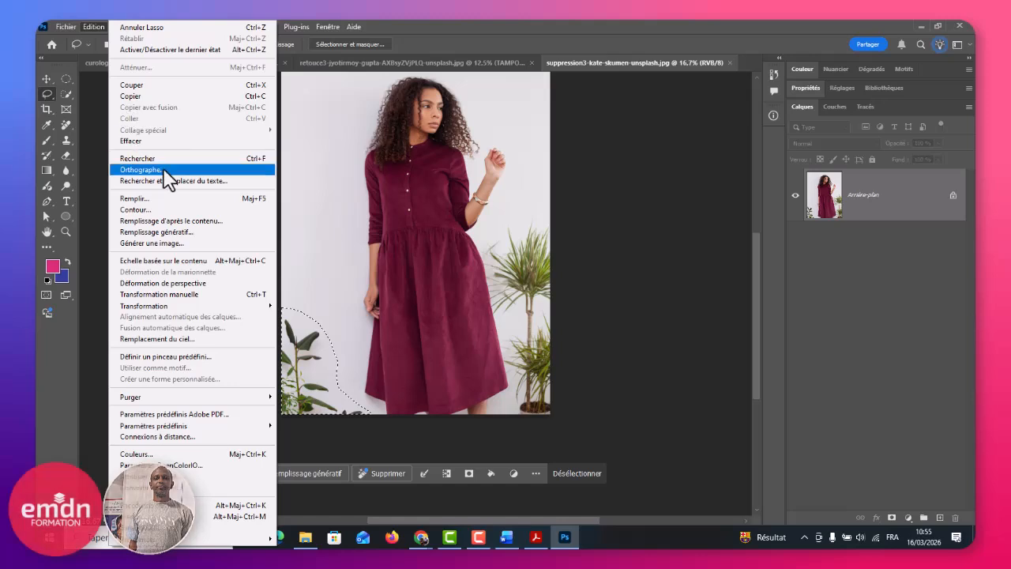
pyautogui.click(175, 207)
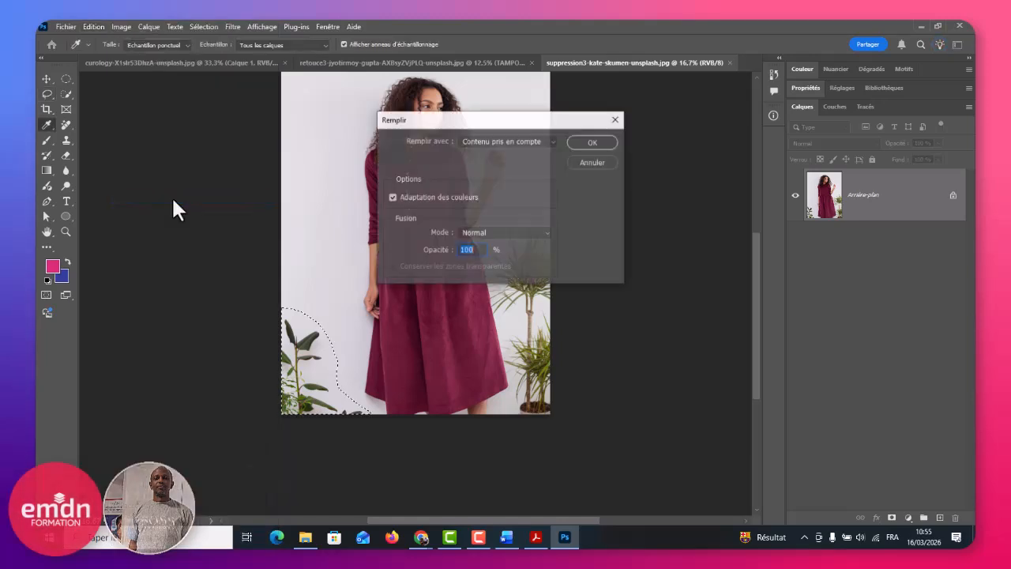
pyautogui.click(518, 142)
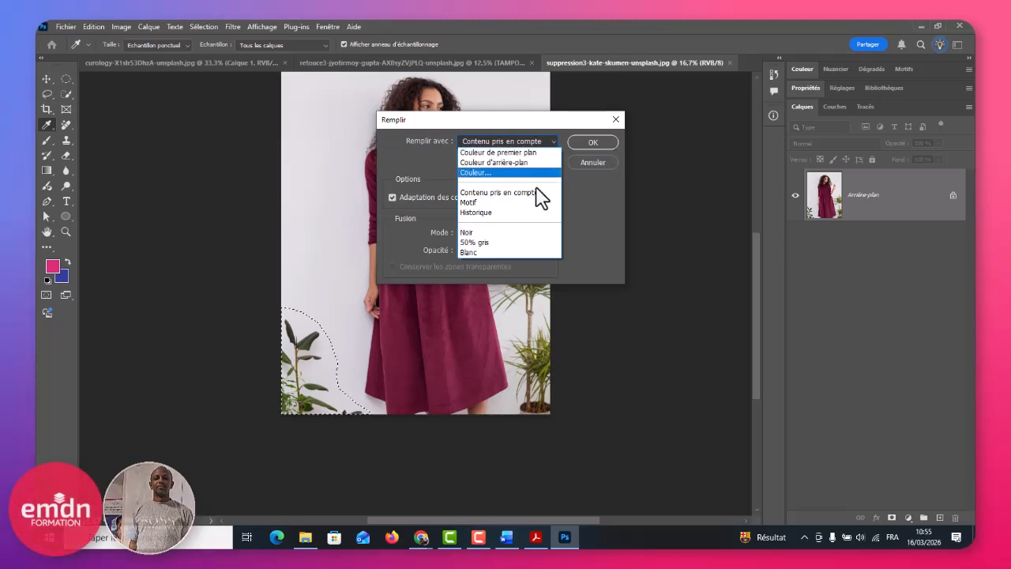
pyautogui.click(586, 160)
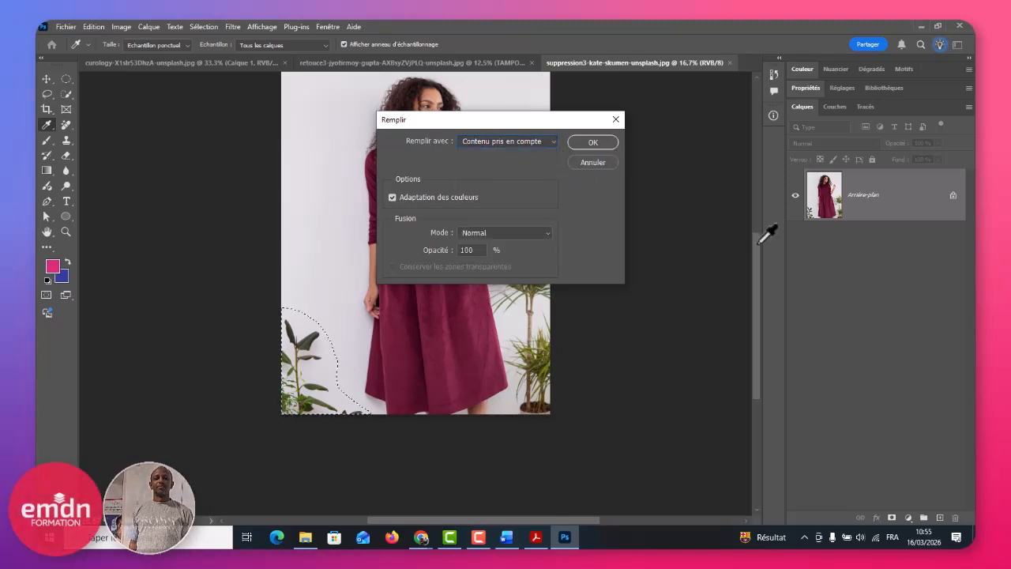
pyautogui.click(594, 163)
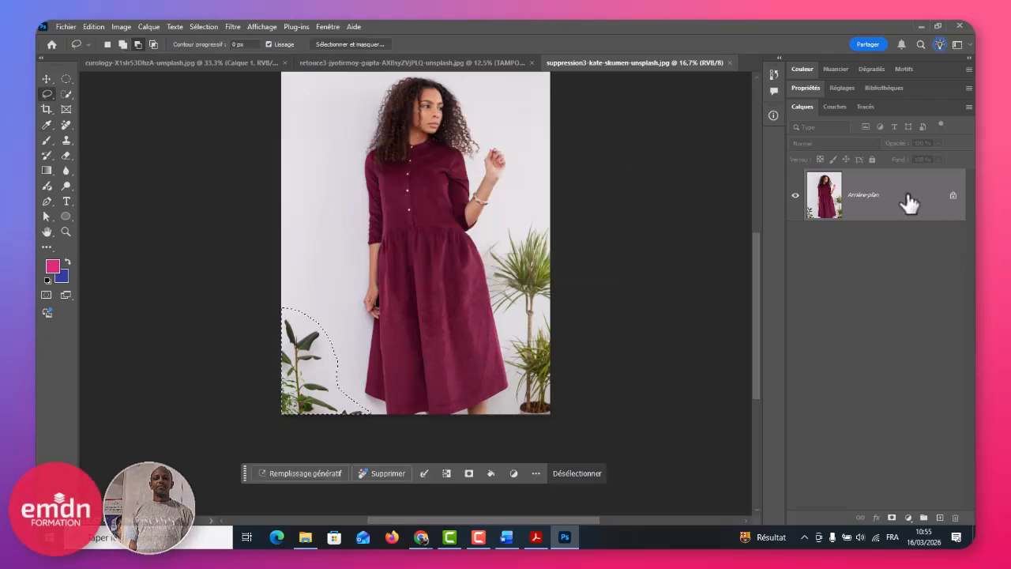
# Step: Duplicate the Arrière-plan layer and replace the selected plant on the copy with a Contenu pris en compte fill, and deselect
pyautogui.moveTo(905, 203); pyautogui.dragTo(939, 518)
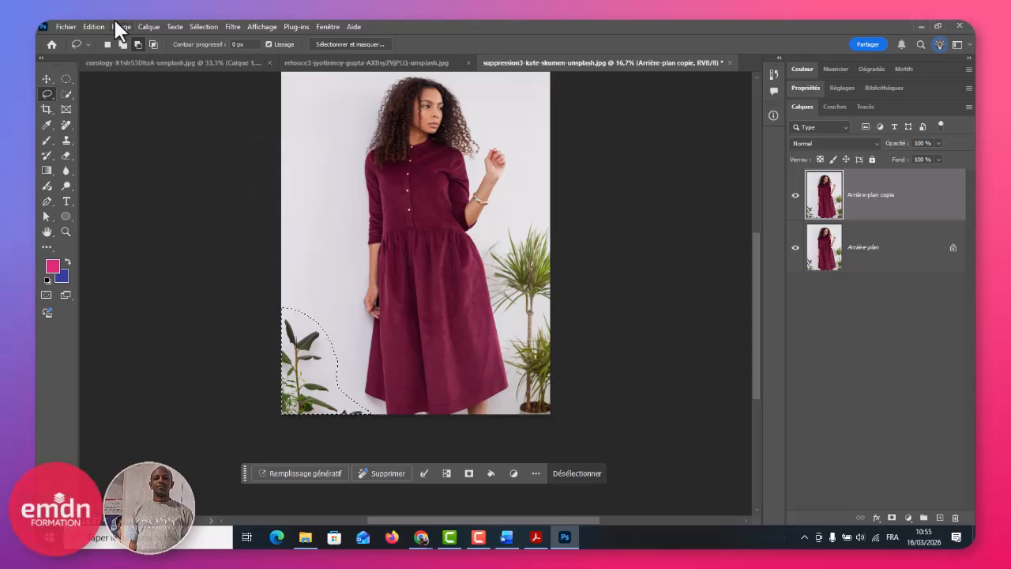
pyautogui.click(92, 26)
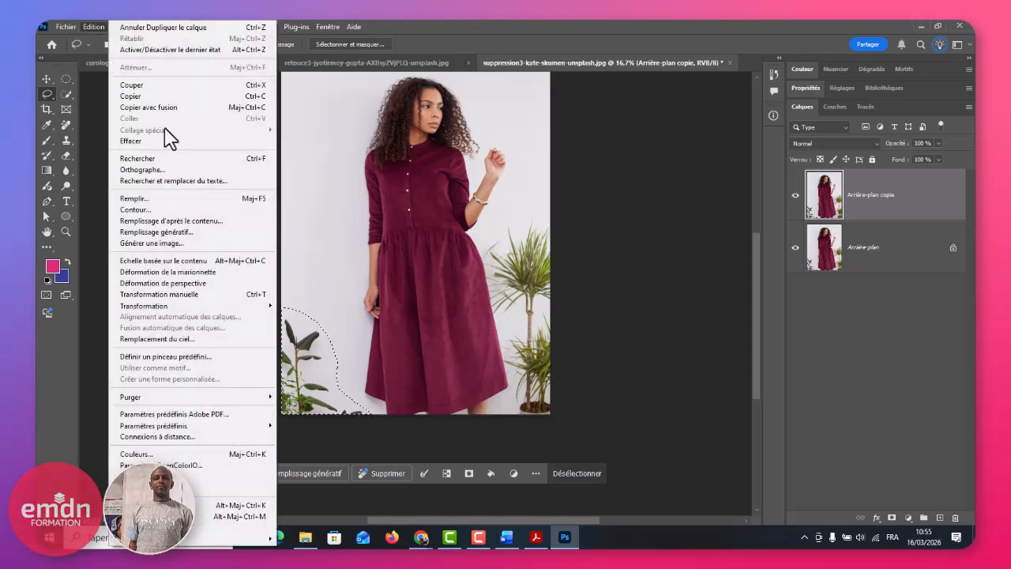
pyautogui.click(173, 198)
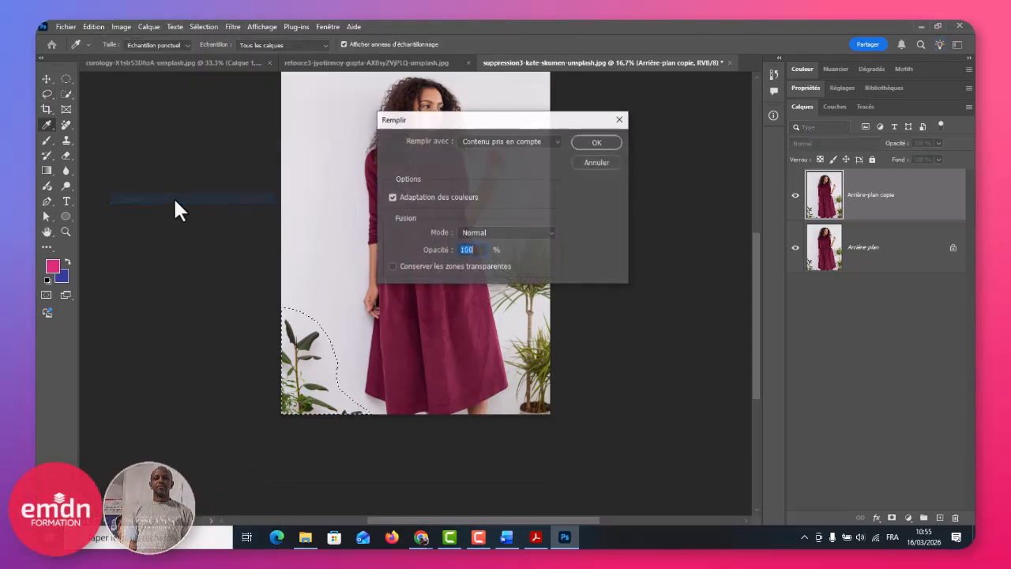
pyautogui.click(522, 141)
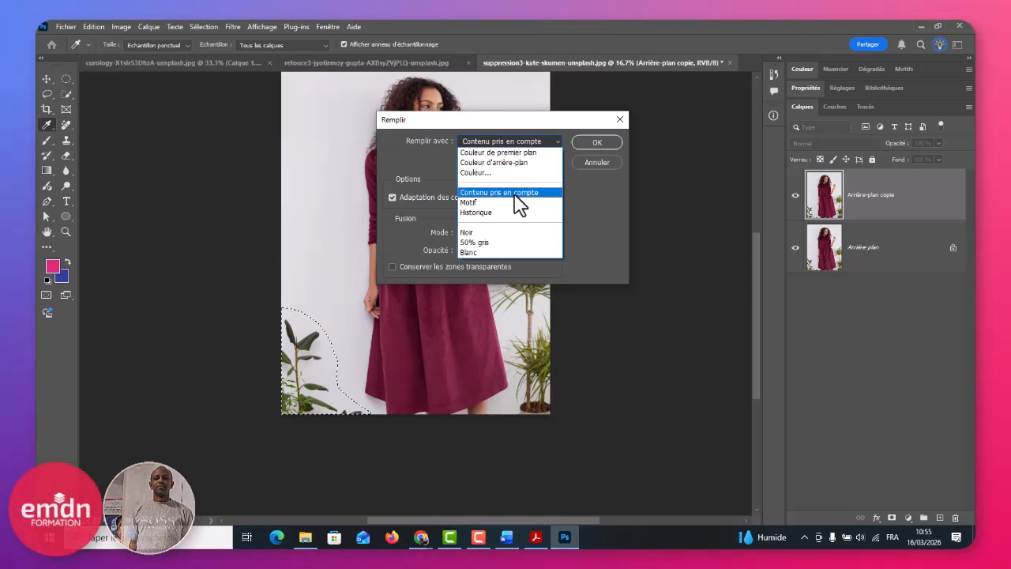
pyautogui.click(514, 194)
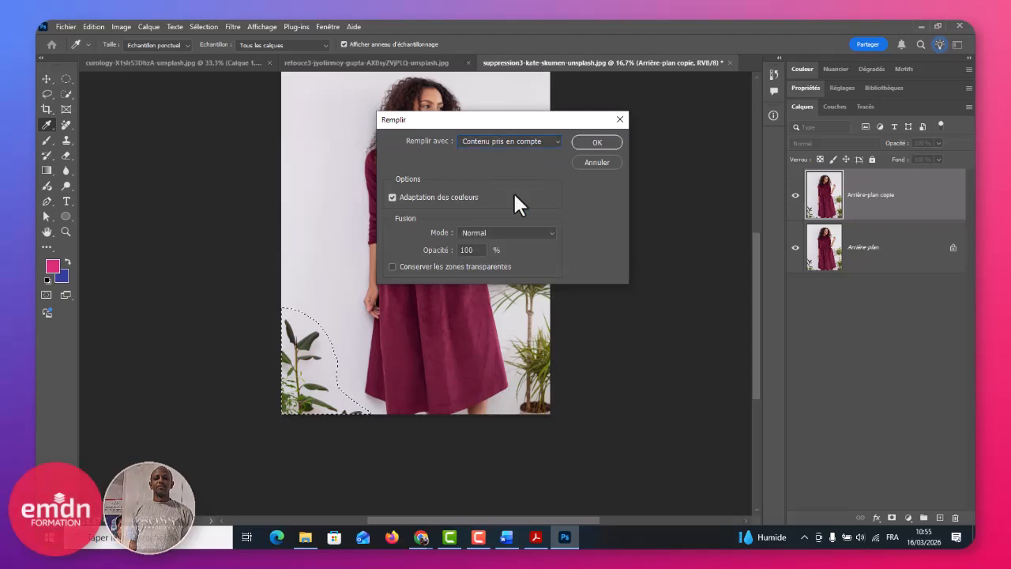
pyautogui.click(598, 143)
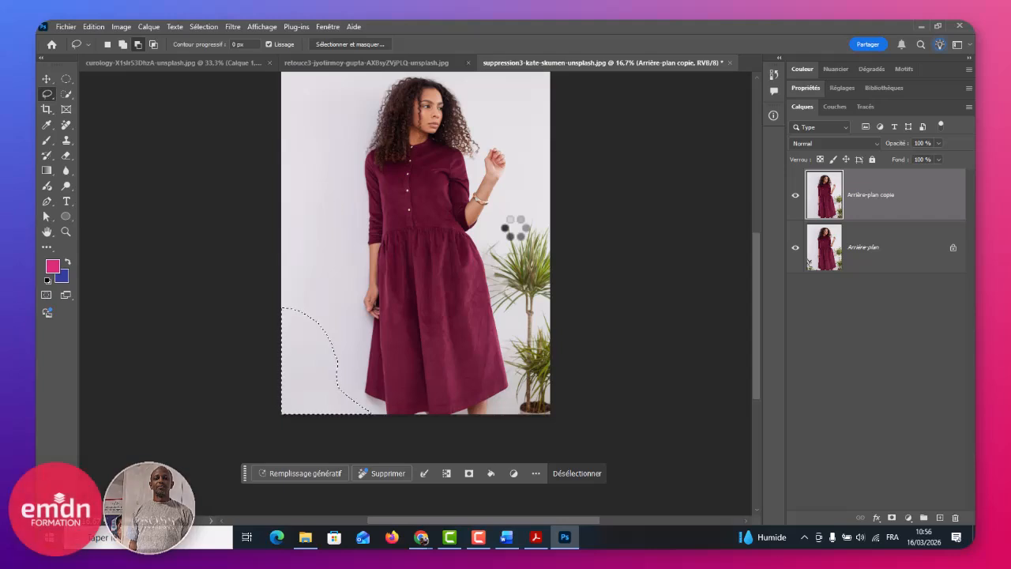
pyautogui.click(294, 333)
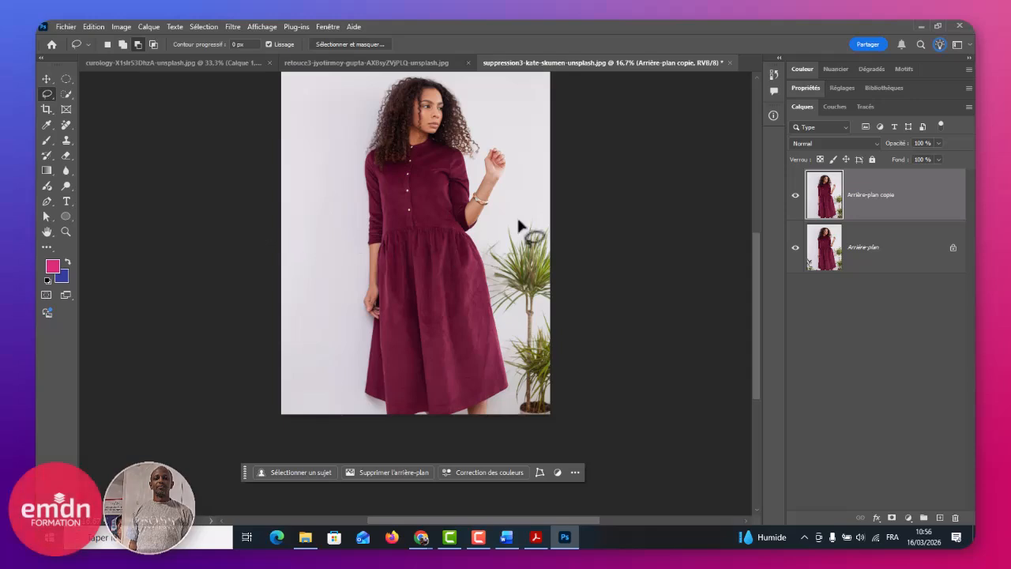
# Step: Select the potted plant and the wall behind it, right of the dress, using the Quick Selection tool with a 300 px brush
pyautogui.hotkey('ctrl', '+')
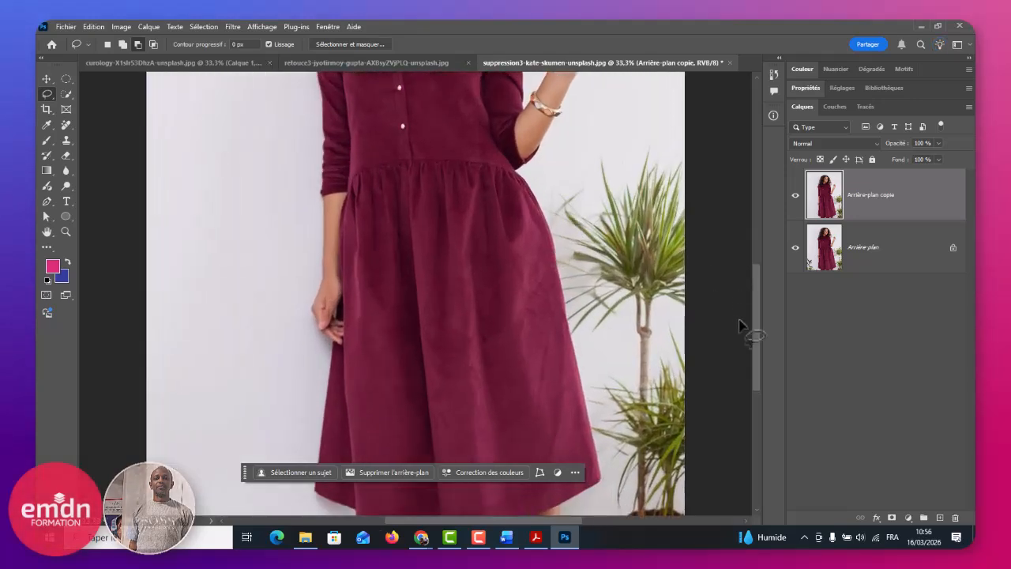
pyautogui.moveTo(756, 364); pyautogui.dragTo(756, 353)
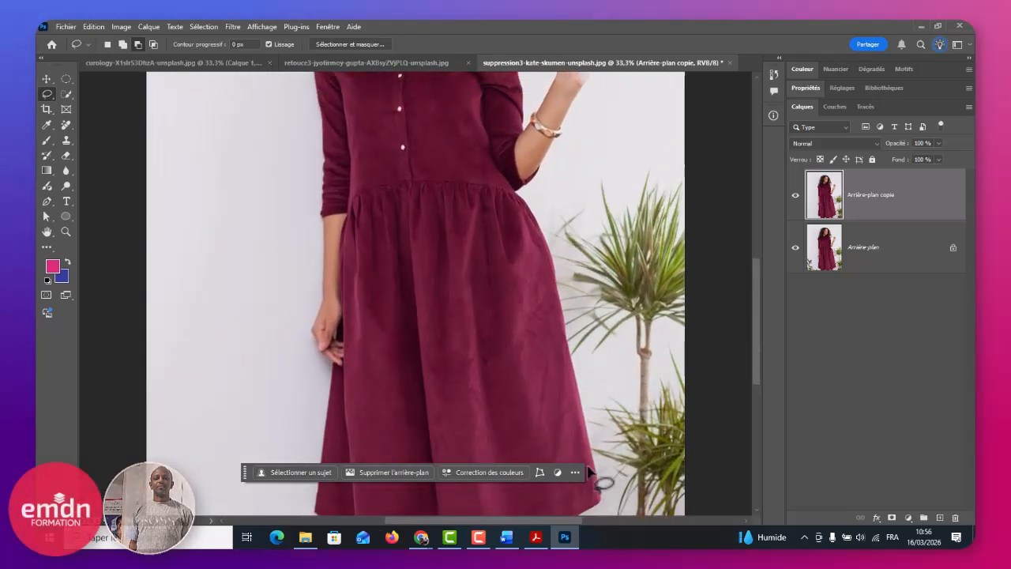
pyautogui.moveTo(567, 518); pyautogui.dragTo(599, 518)
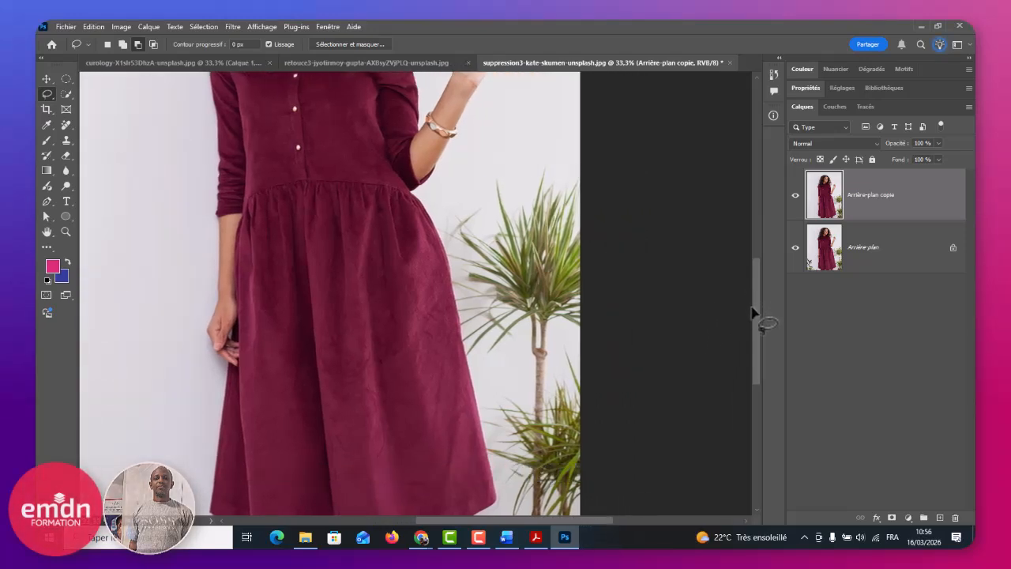
pyautogui.press('Delete')
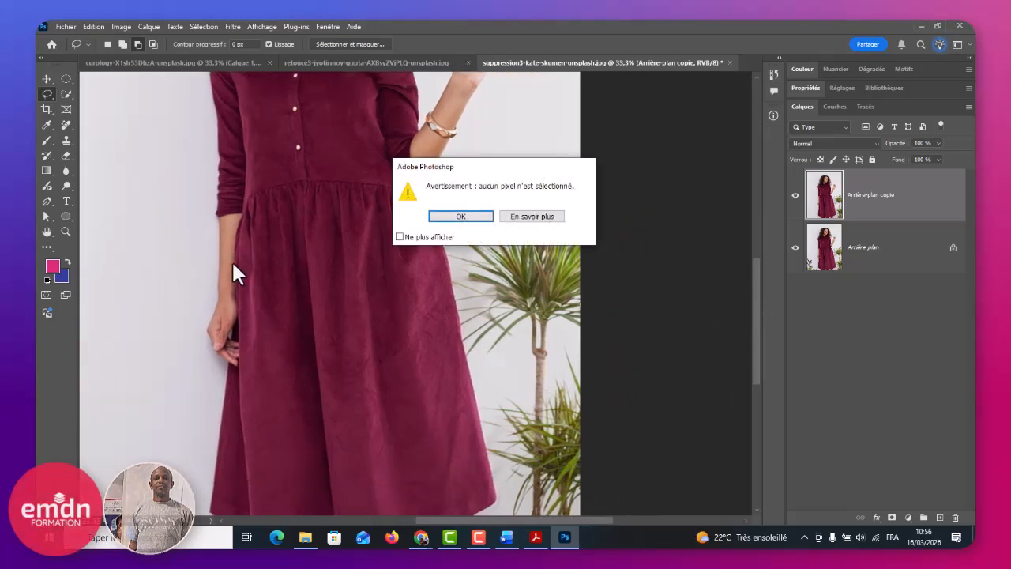
pyautogui.press('Return')
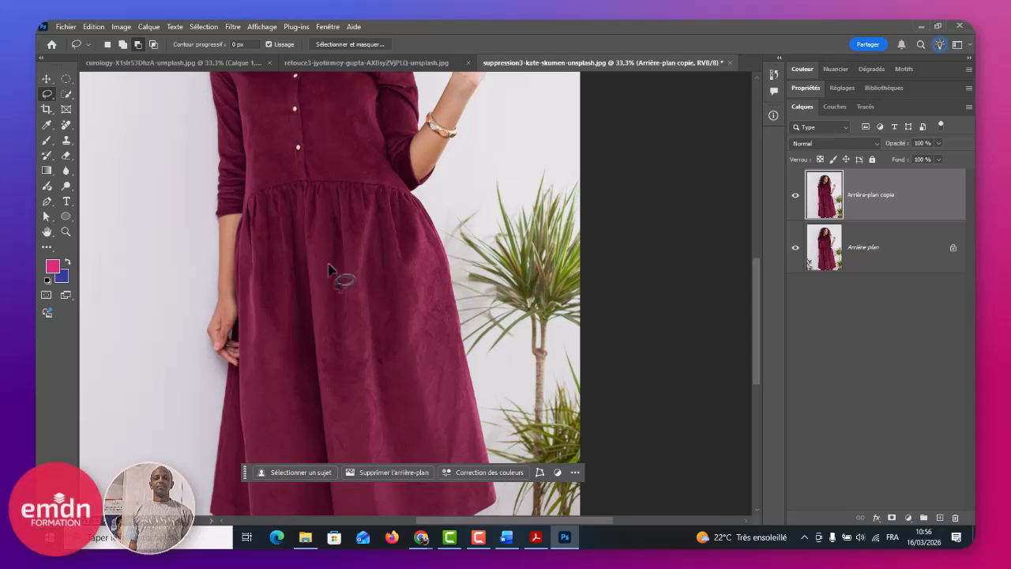
pyautogui.moveTo(67, 95); pyautogui.dragTo(113, 104)
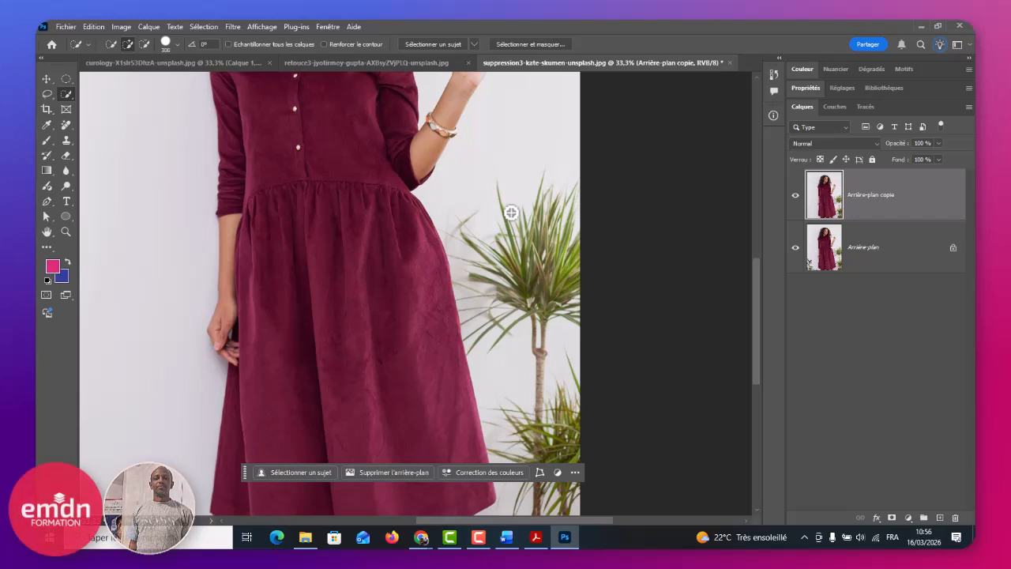
pyautogui.moveTo(511, 212)
pyautogui.mouseDown()
pyautogui.moveTo(484, 210)
pyautogui.moveTo(474, 226)
pyautogui.moveTo(511, 240)
pyautogui.moveTo(541, 228)
pyautogui.moveTo(544, 216)
pyautogui.moveTo(507, 298)
pyautogui.moveTo(542, 356)
pyautogui.moveTo(532, 377)
pyautogui.mouseUp()
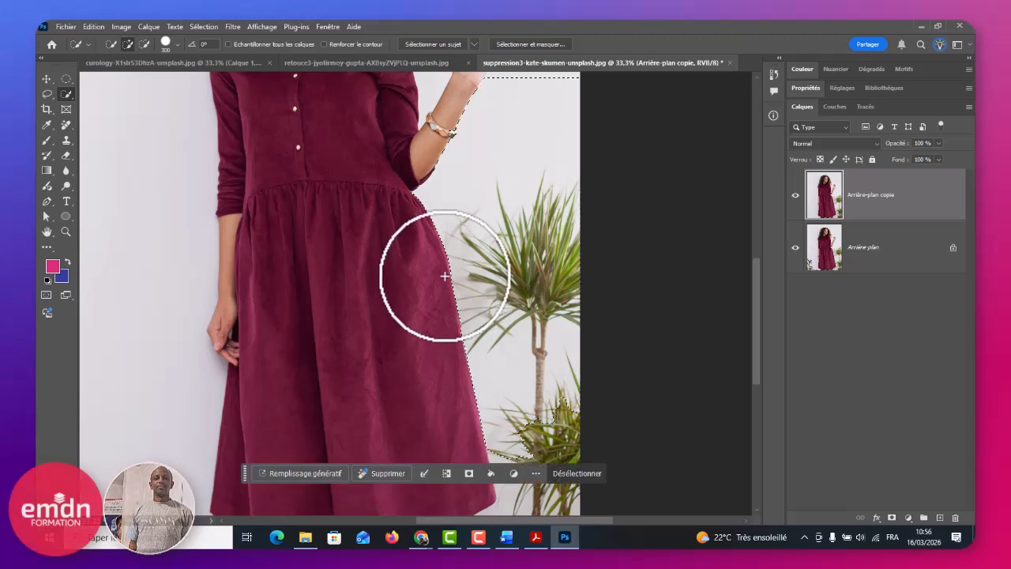
pyautogui.scroll(-3, 576, 388)
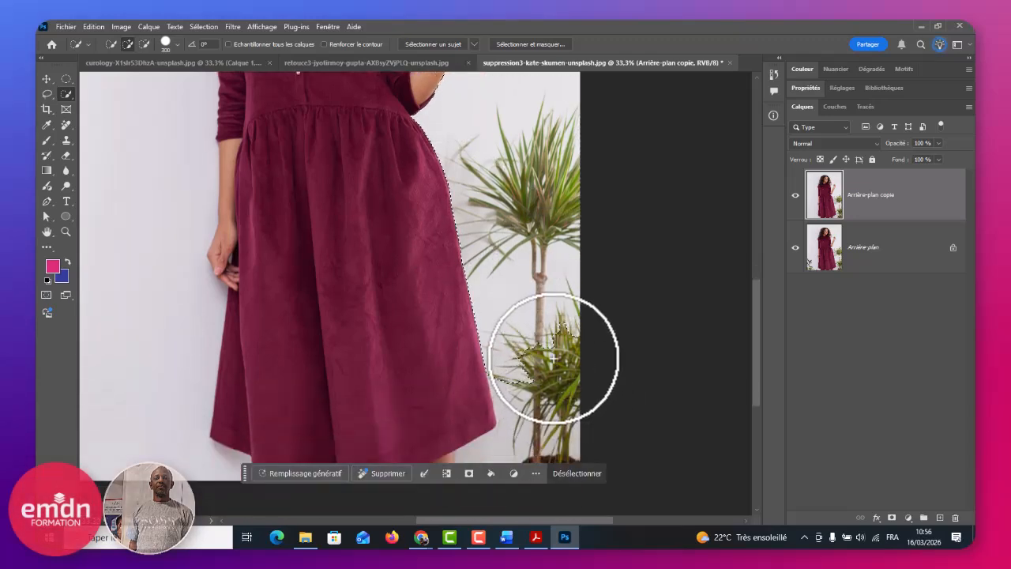
pyautogui.moveTo(552, 357)
pyautogui.mouseDown()
pyautogui.moveTo(544, 370)
pyautogui.moveTo(555, 387)
pyautogui.moveTo(536, 411)
pyautogui.mouseUp()
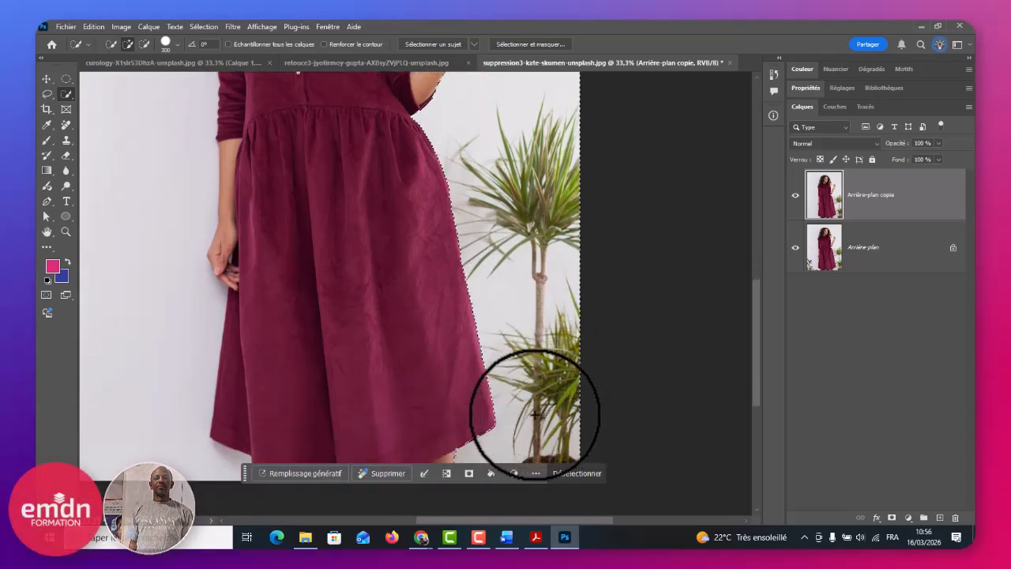
pyautogui.scroll(-1, 547, 413)
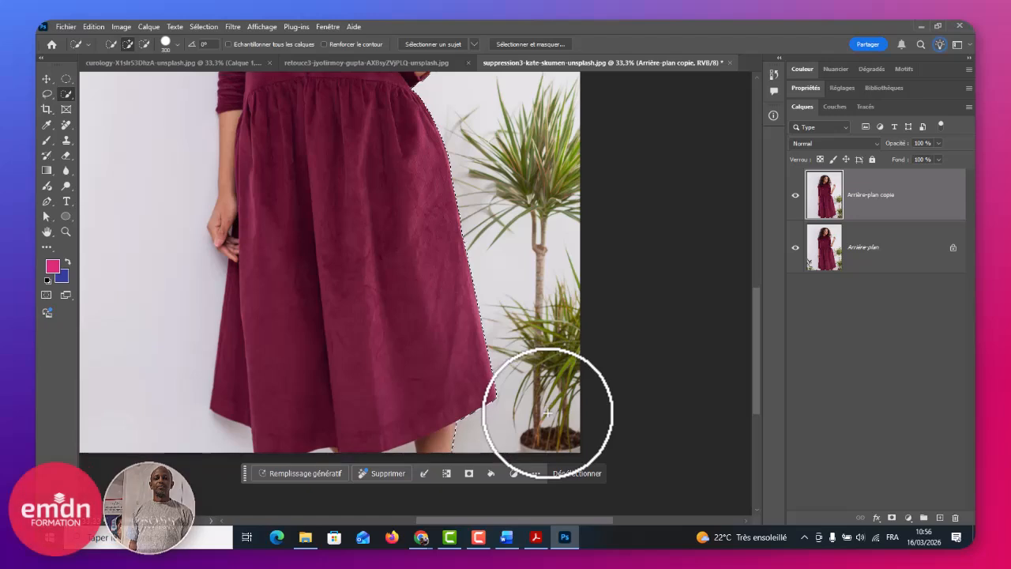
pyautogui.scroll(5, 546, 412)
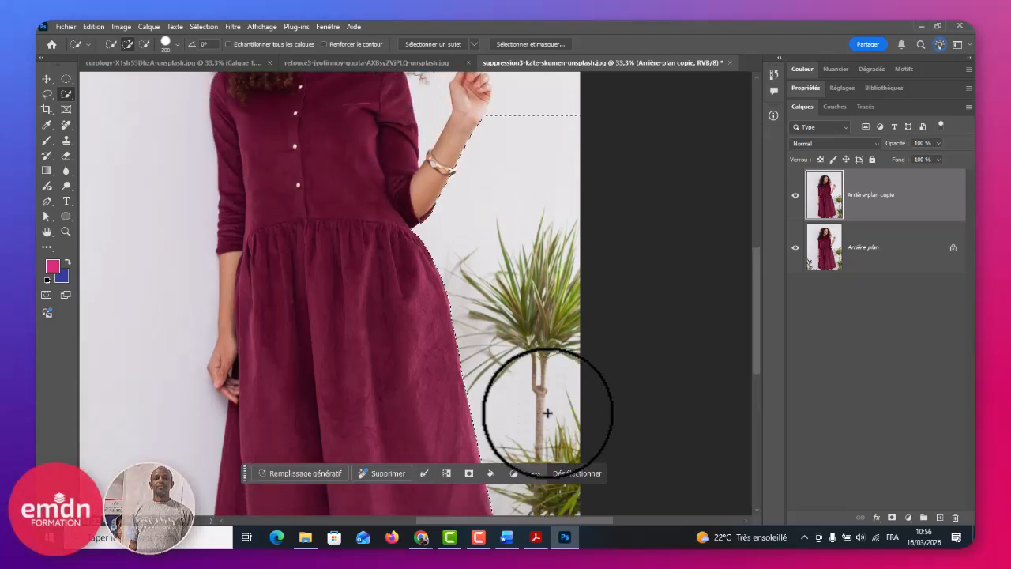
pyautogui.scroll(1, 548, 413)
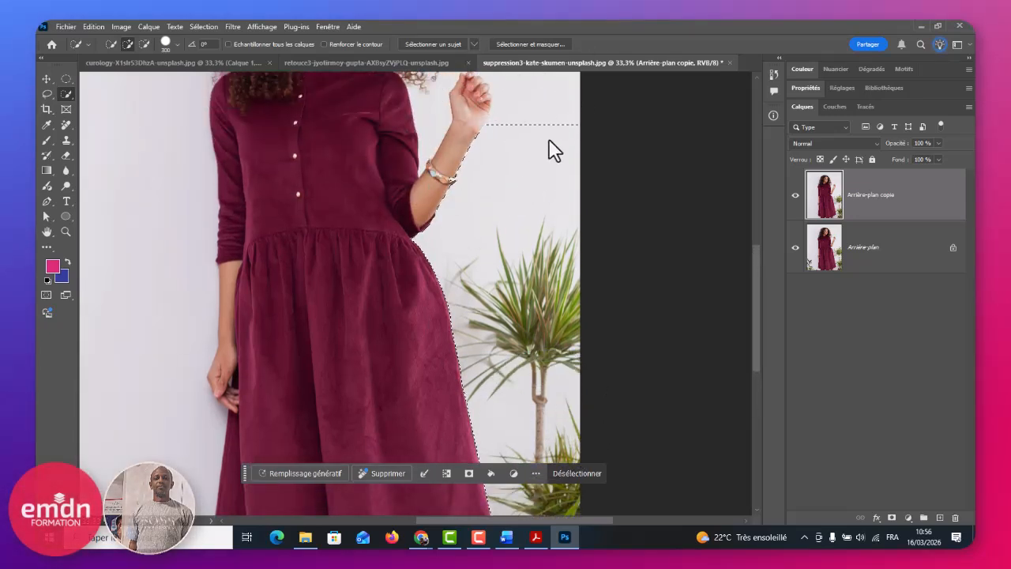
# Step: Trim the upper part of the selection beside the raised arm using rectangular and freehand Lasso subtraction, keeping the potted plant selected
pyautogui.click(67, 80)
pyautogui.rightClick(66, 79)
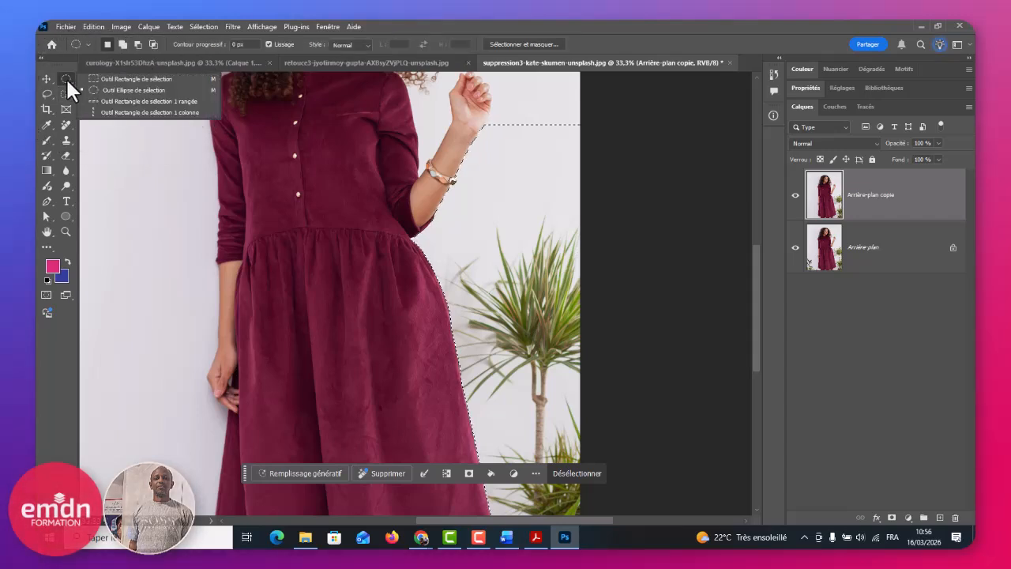
pyautogui.click(95, 80)
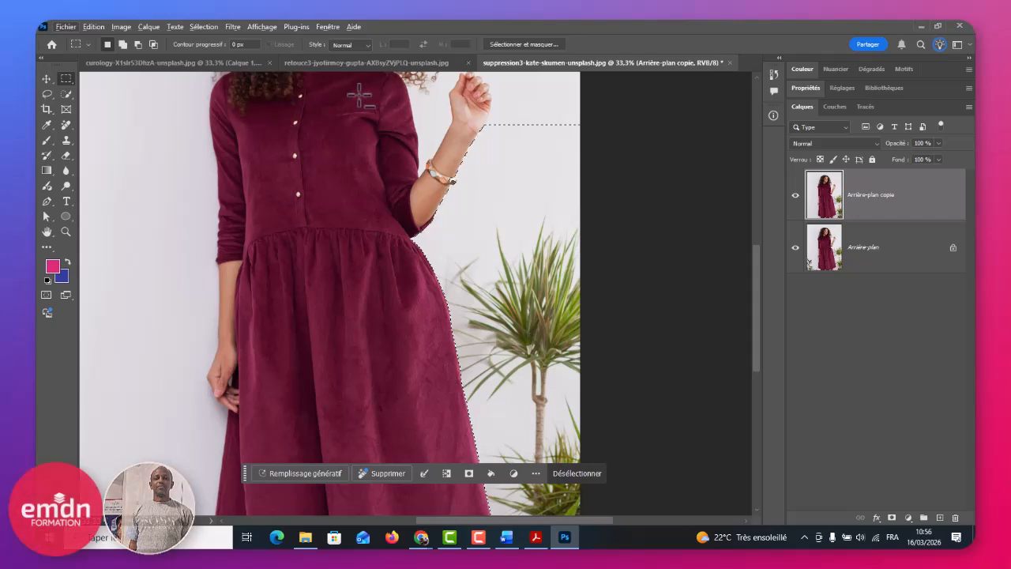
pyautogui.moveTo(630, 102); pyautogui.dragTo(426, 199)
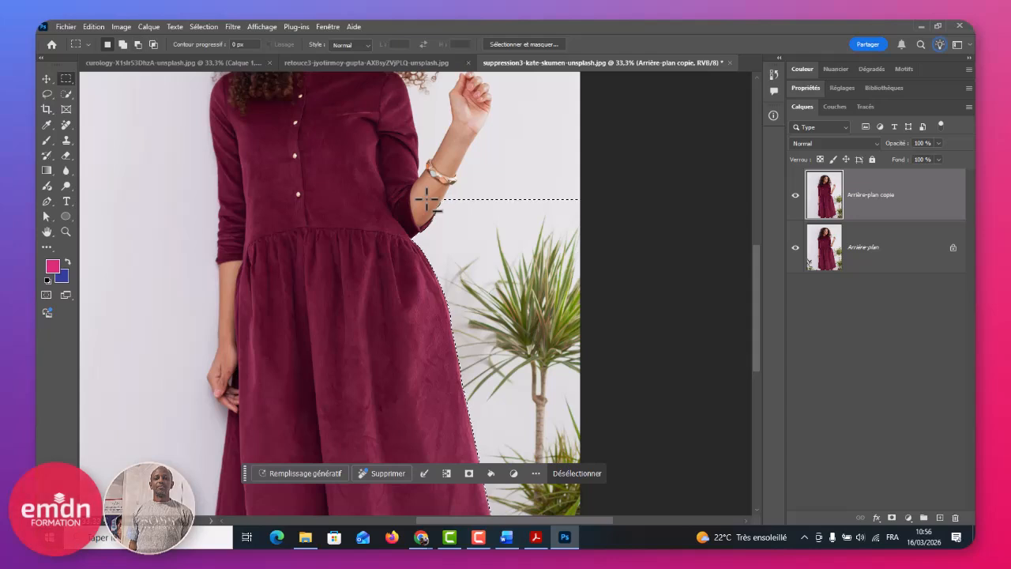
pyautogui.click(44, 94)
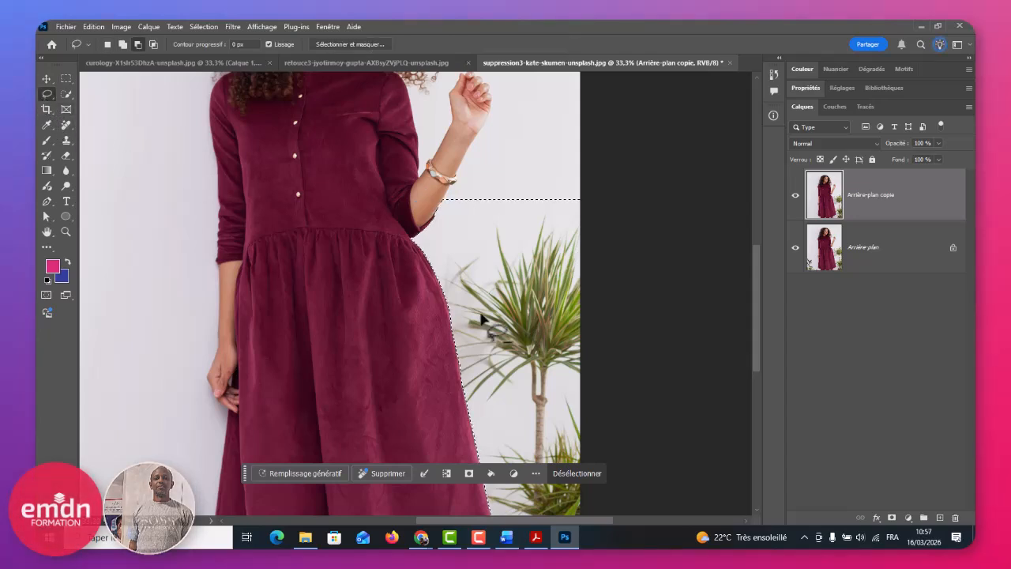
pyautogui.moveTo(422, 287)
pyautogui.mouseDown()
pyautogui.moveTo(441, 239)
pyautogui.moveTo(508, 191)
pyautogui.moveTo(369, 190)
pyautogui.moveTo(323, 225)
pyautogui.moveTo(363, 264)
pyautogui.moveTo(405, 280)
pyautogui.mouseUp()
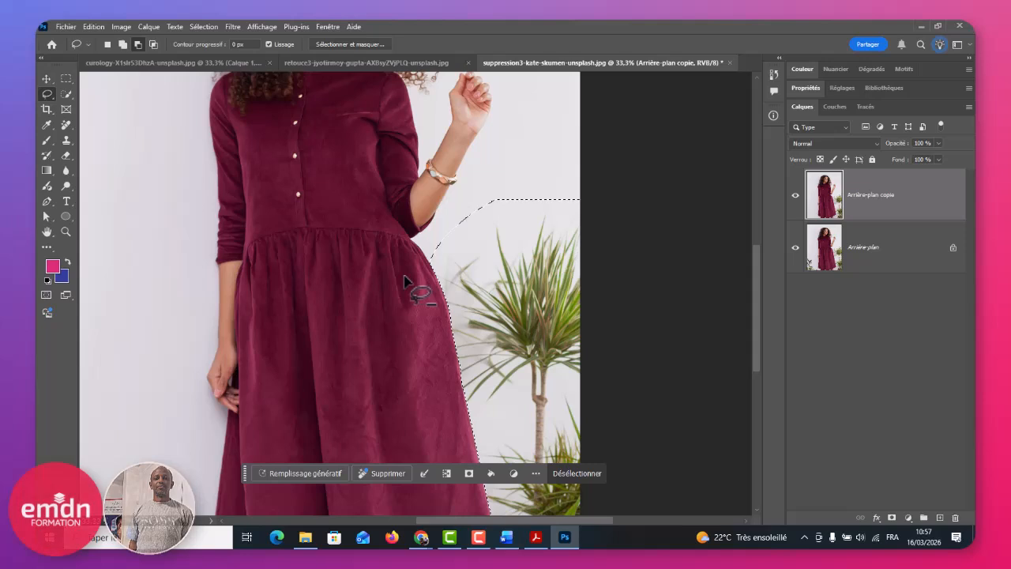
# Step: Try to replace the selected potted plant with a Contenu pris en compte fill in Normal mode at 100% opacity
pyautogui.hotkey('ctrl', '-')
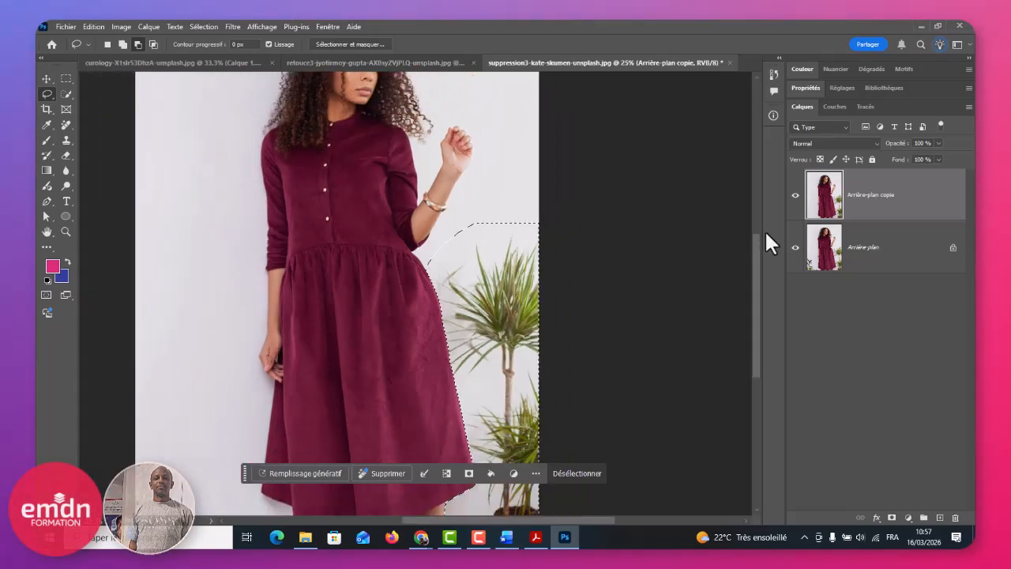
pyautogui.moveTo(756, 267); pyautogui.dragTo(753, 293)
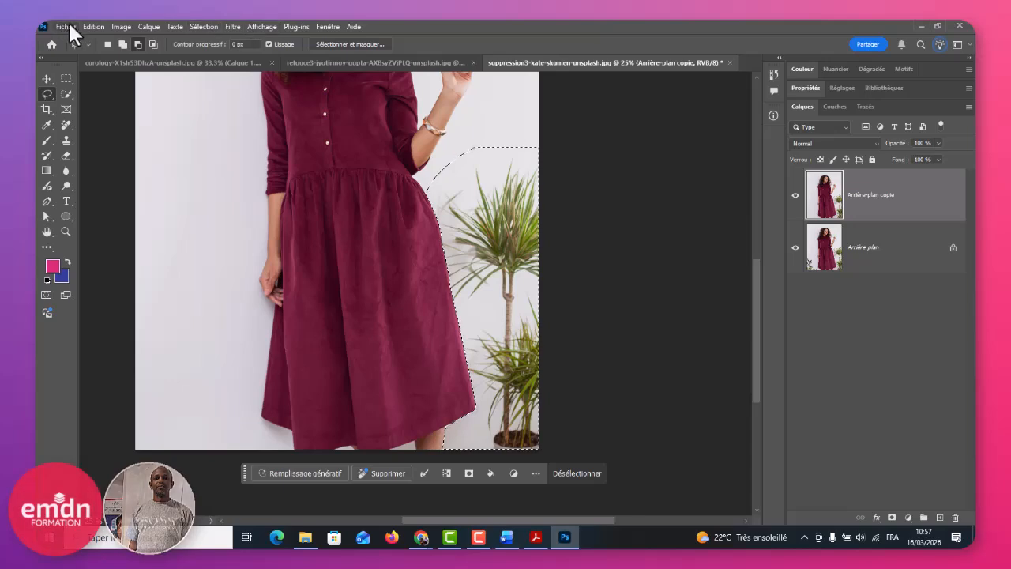
pyautogui.click(90, 27)
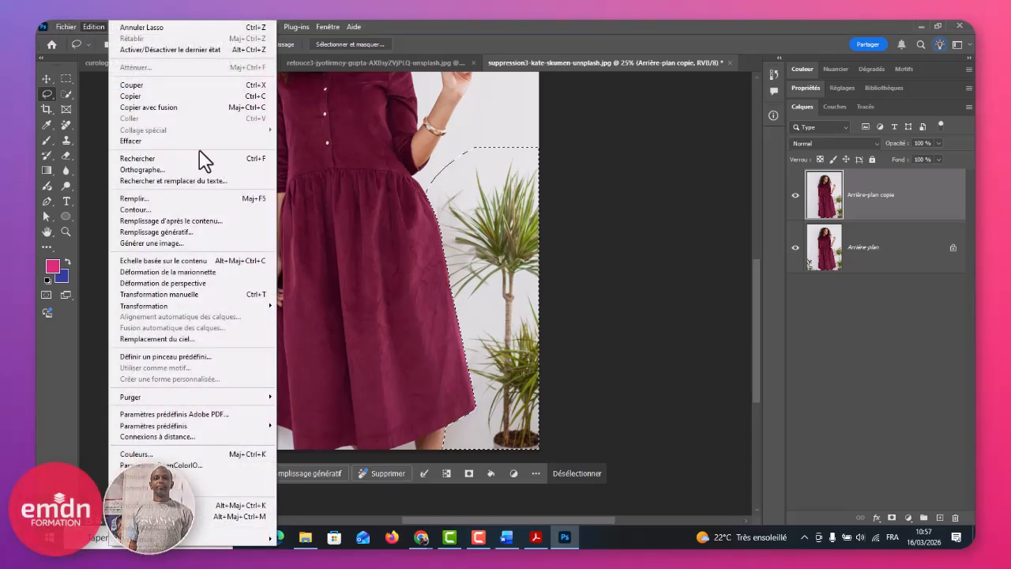
pyautogui.click(159, 198)
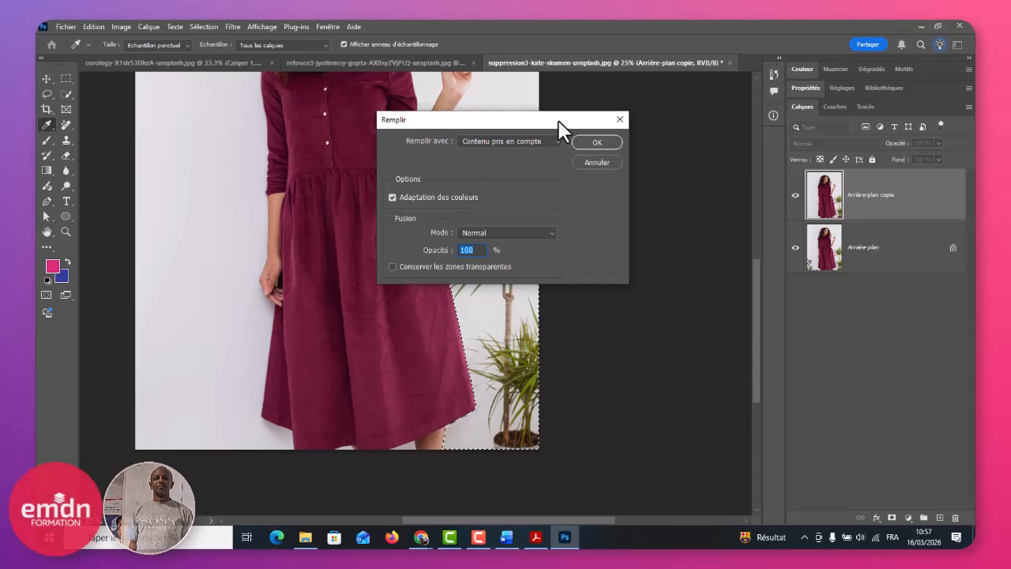
pyautogui.click(597, 144)
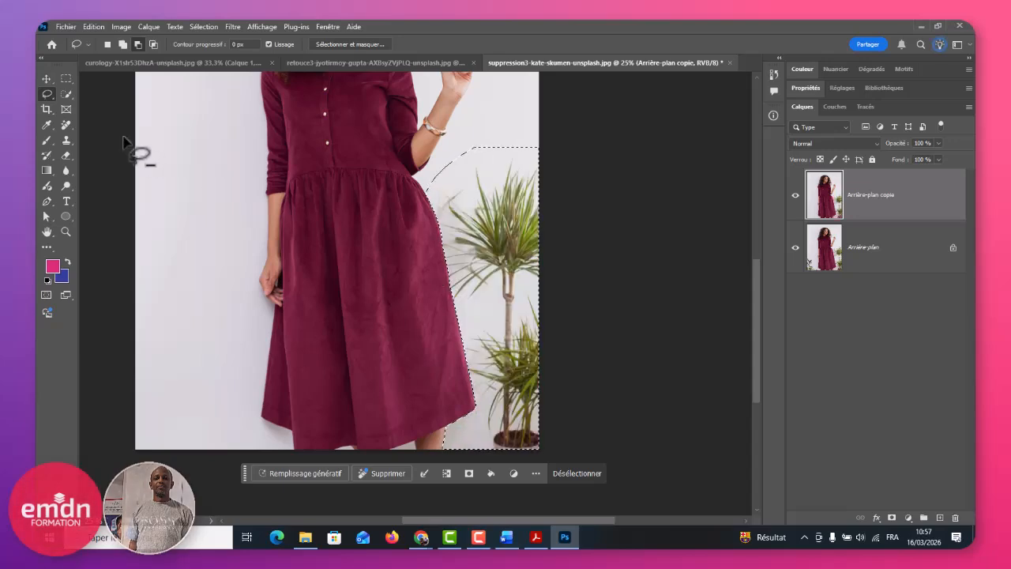
# Step: Erase the selected potted plant with the Supprimer tool at size 400, and compare the image with and without the removal
pyautogui.click(63, 92)
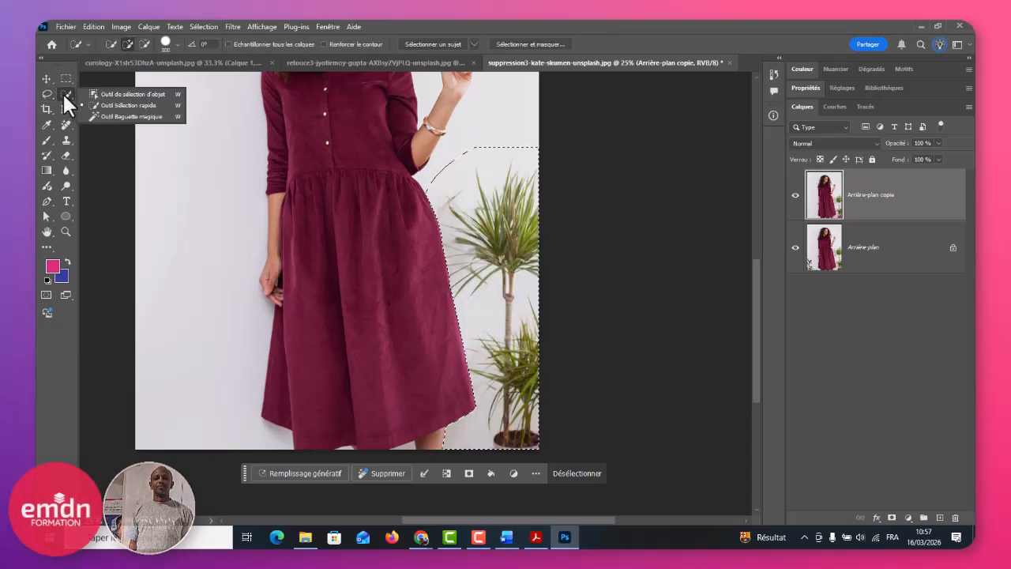
pyautogui.rightClick(64, 123)
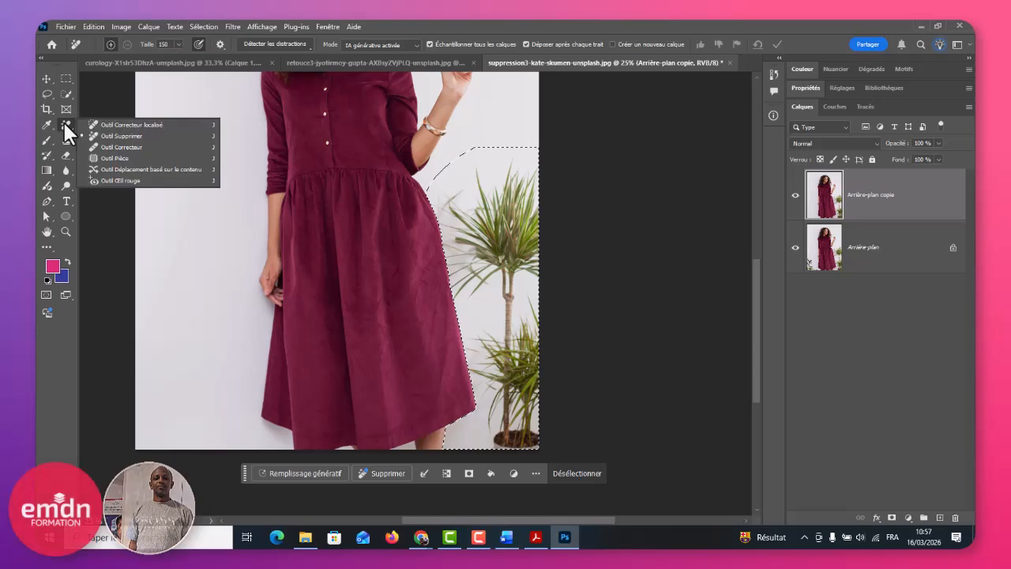
pyautogui.click(109, 138)
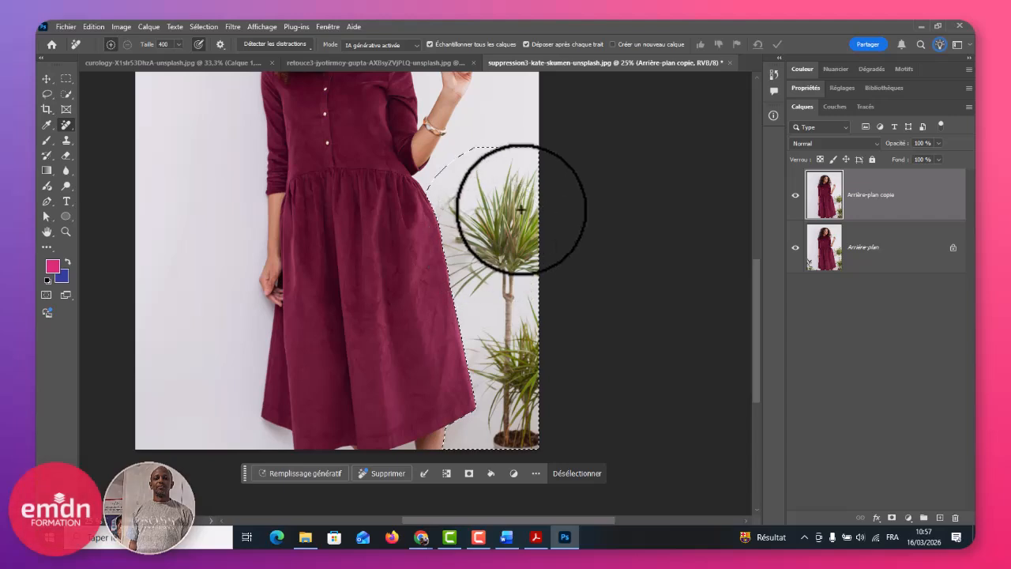
pyautogui.moveTo(513, 174)
pyautogui.mouseDown()
pyautogui.moveTo(493, 198)
pyautogui.moveTo(530, 158)
pyautogui.moveTo(517, 244)
pyautogui.moveTo(460, 216)
pyautogui.moveTo(523, 253)
pyautogui.moveTo(462, 237)
pyautogui.moveTo(560, 287)
pyautogui.moveTo(467, 287)
pyautogui.moveTo(529, 330)
pyautogui.moveTo(428, 289)
pyautogui.moveTo(528, 350)
pyautogui.moveTo(532, 387)
pyautogui.moveTo(472, 377)
pyautogui.moveTo(514, 418)
pyautogui.moveTo(508, 429)
pyautogui.moveTo(530, 428)
pyautogui.moveTo(495, 241)
pyautogui.moveTo(467, 201)
pyautogui.moveTo(507, 184)
pyautogui.moveTo(567, 270)
pyautogui.mouseUp()
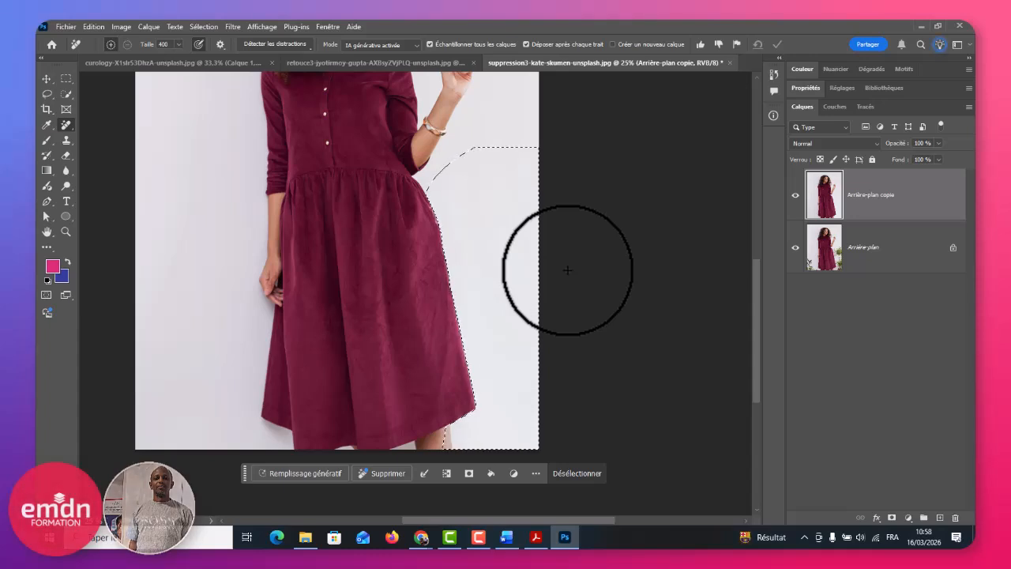
pyautogui.hotkey('ctrl', '+')
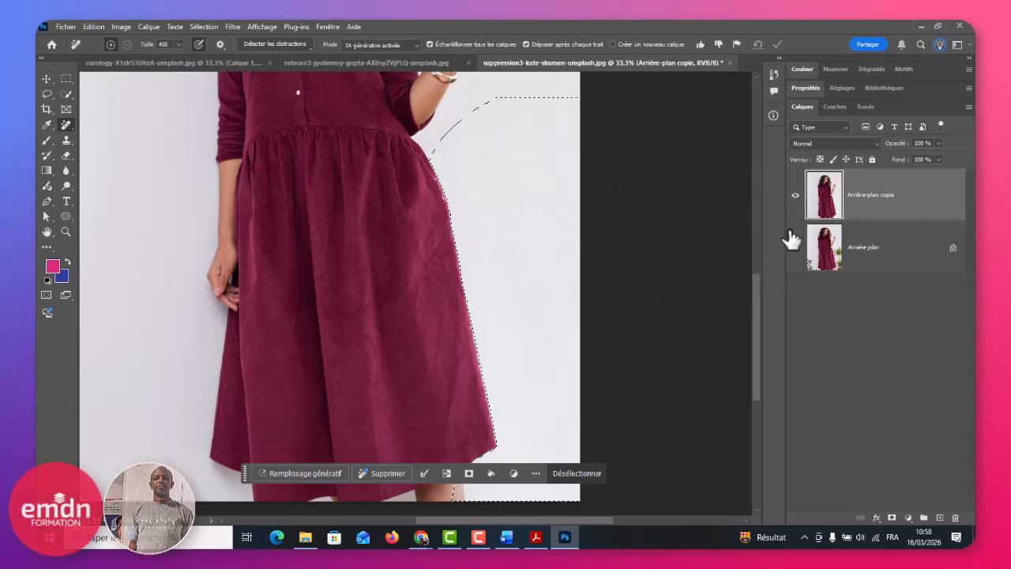
pyautogui.moveTo(754, 294); pyautogui.dragTo(759, 322)
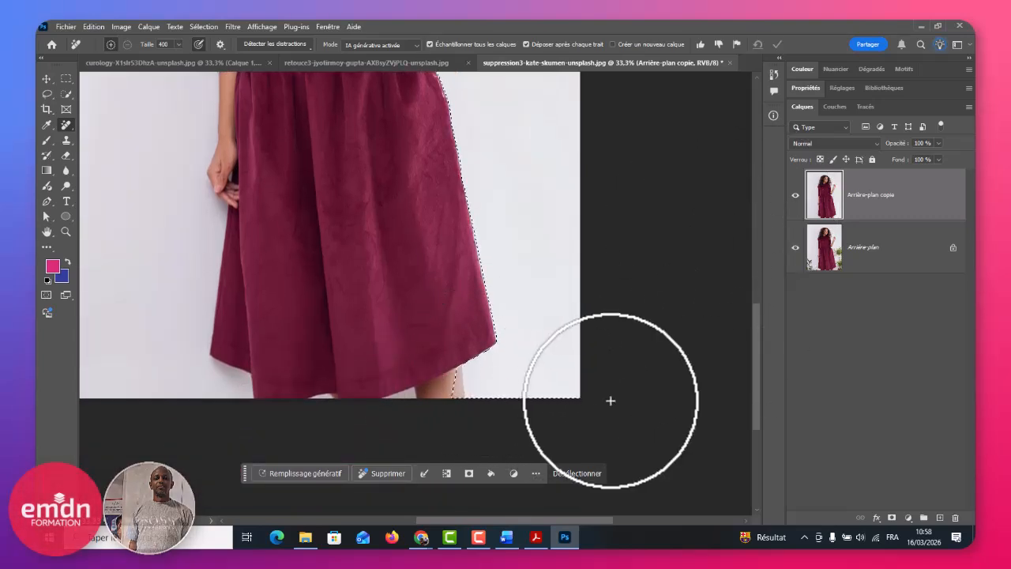
pyautogui.hotkey('ctrl', 'z')
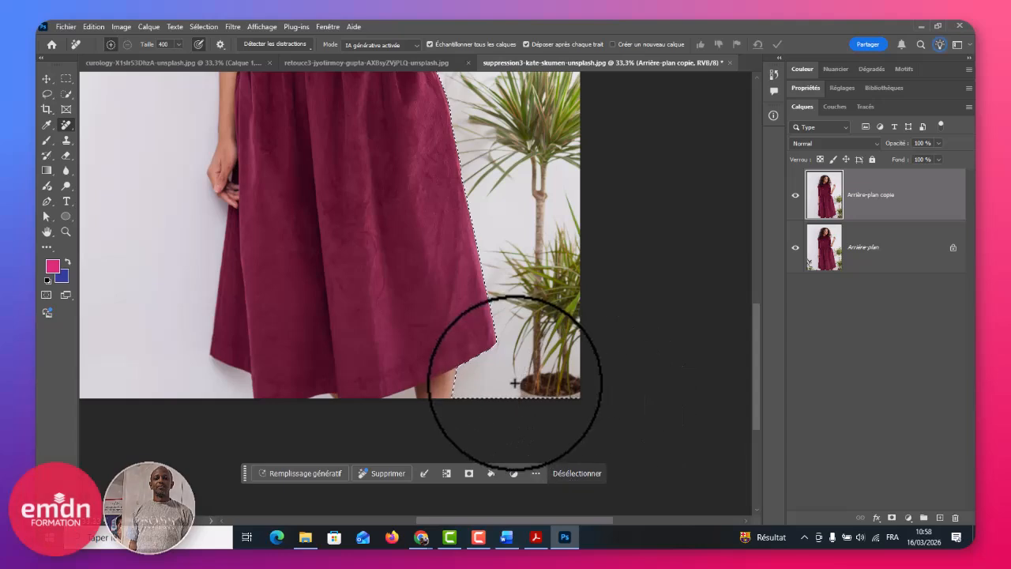
pyautogui.hotkey('ctrl', 'shift', 'z')
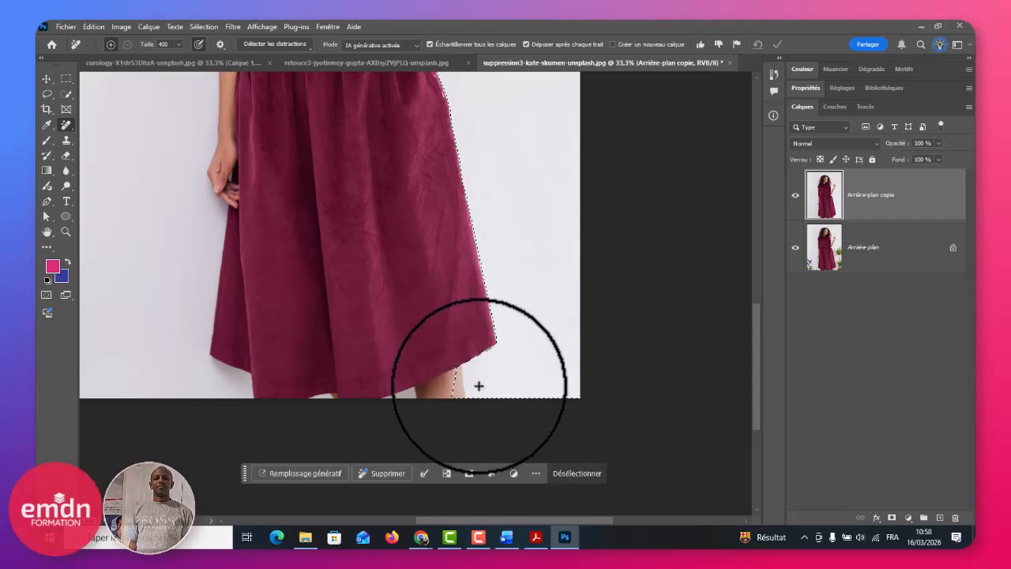
# Step: Cover the leftover leg fragment below the dress hem using the Correcteur tool at 250 px sampled from the nearby wall, and clear the selection
pyautogui.rightClick(62, 122)
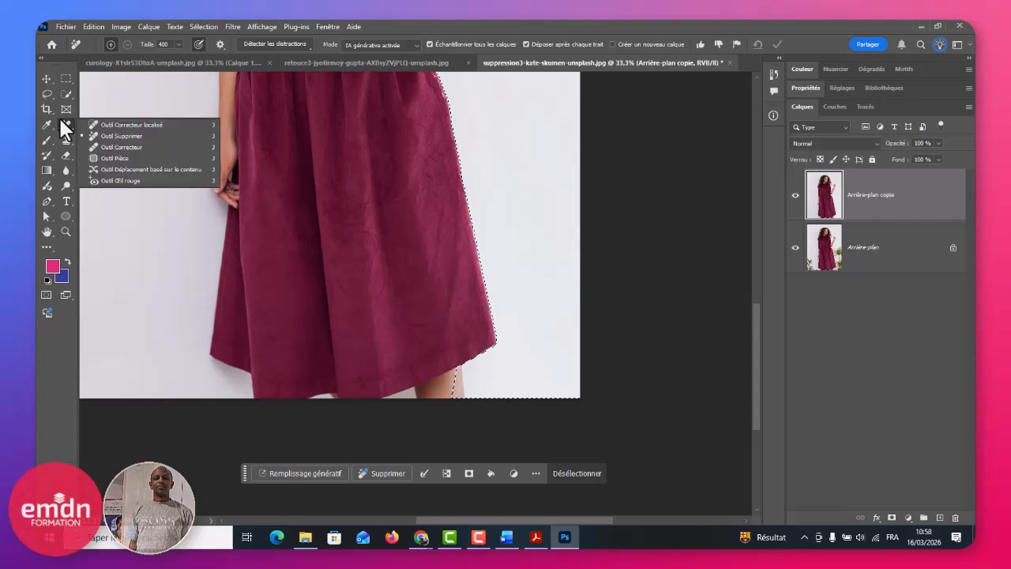
pyautogui.click(134, 146)
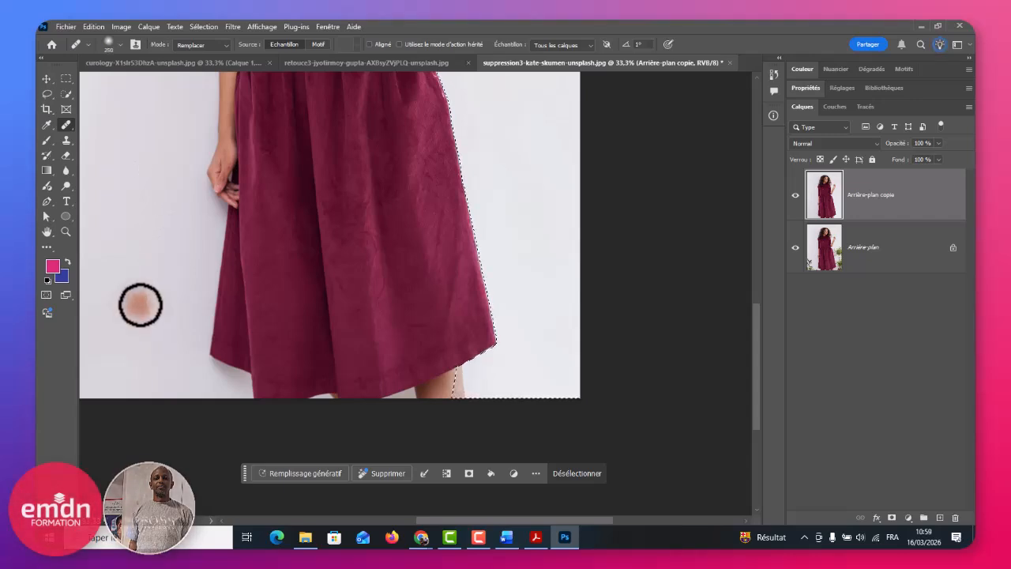
pyautogui.press(']')
pyautogui.press(']')
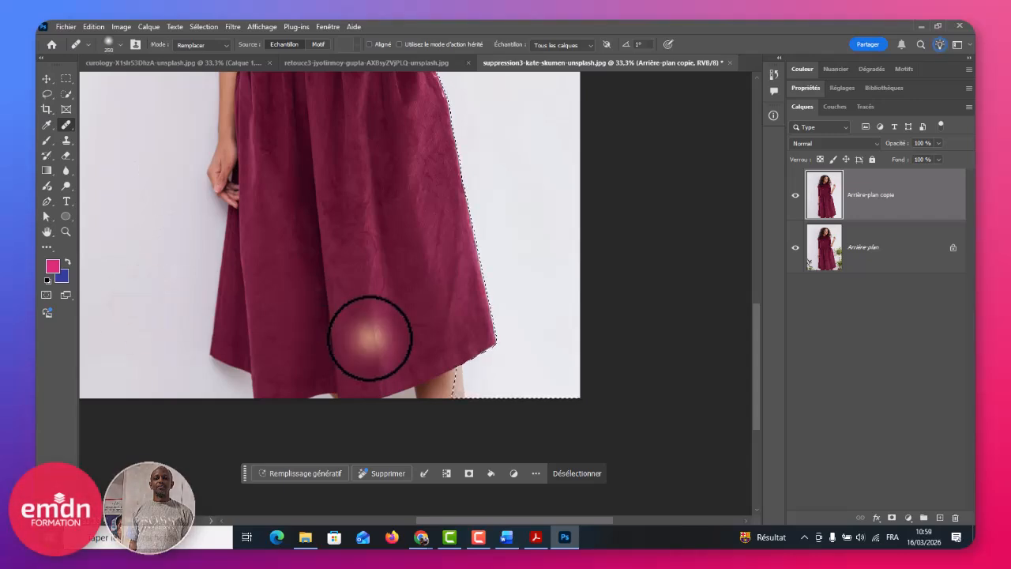
pyautogui.keyDown('alt'); pyautogui.click(513, 365); pyautogui.keyUp('alt')
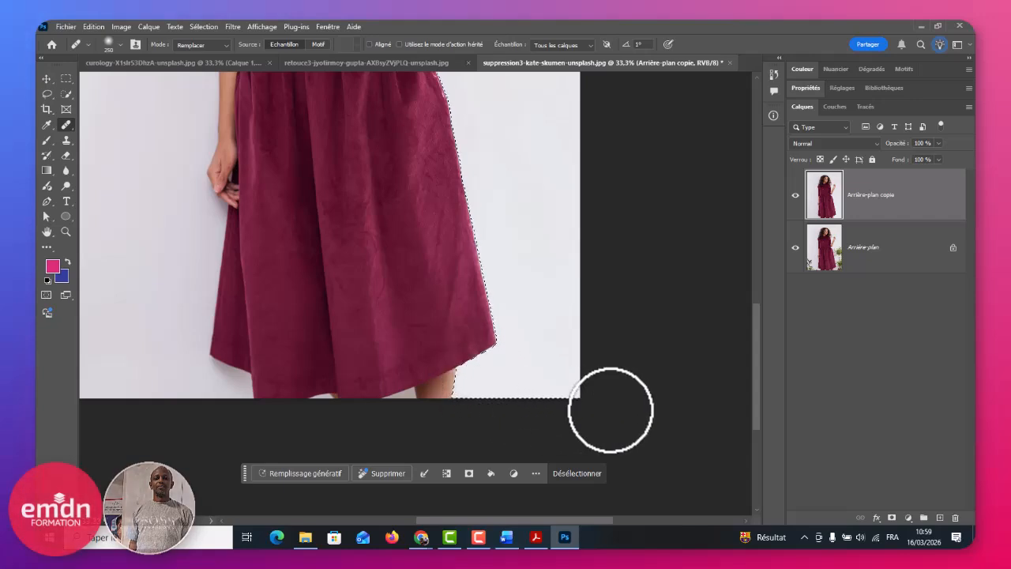
pyautogui.hotkey('ctrl', 'd')
# Step: Compare the whole photo before and after the plant removal by hiding and showing the Arrière-plan copie layer
pyautogui.hotkey('ctrl', '-')
pyautogui.hotkey('ctrl', '-')
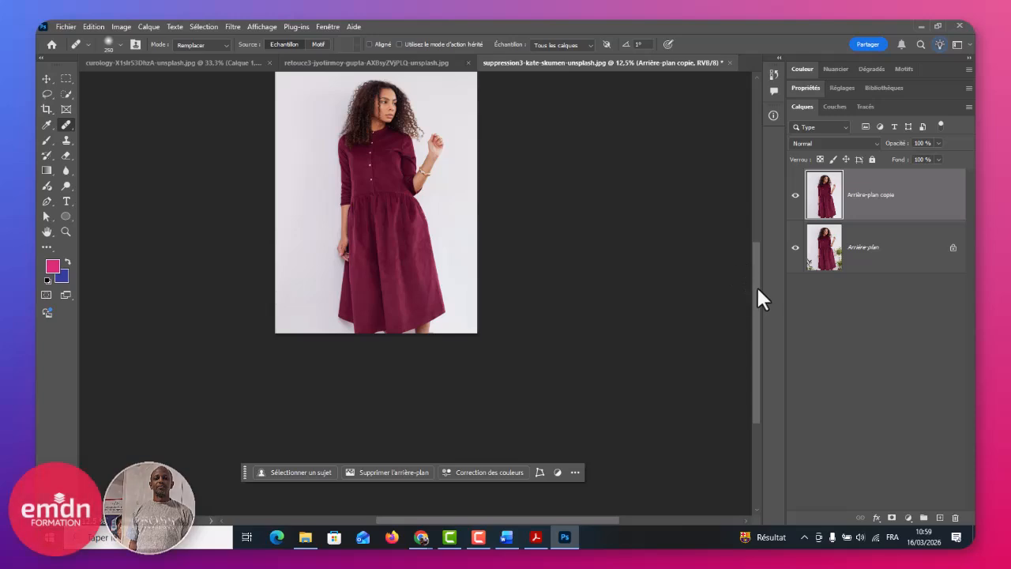
pyautogui.moveTo(756, 285); pyautogui.dragTo(741, 255)
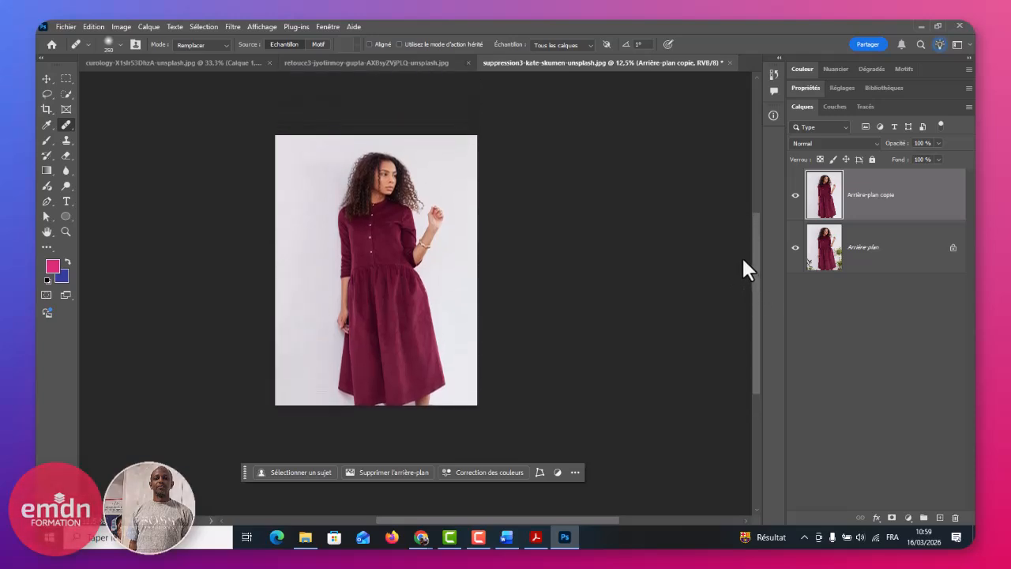
pyautogui.click(795, 196)
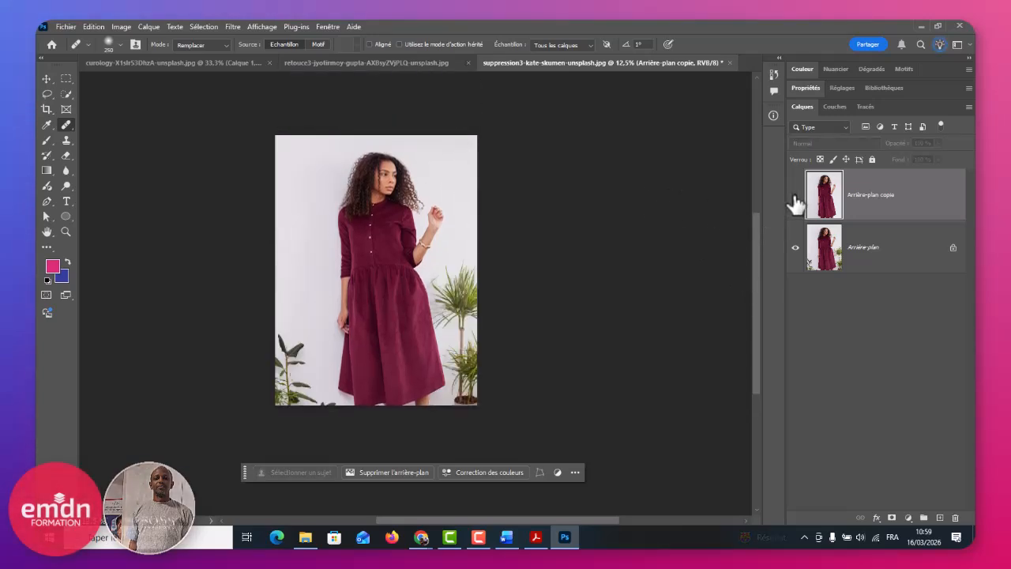
pyautogui.click(794, 196)
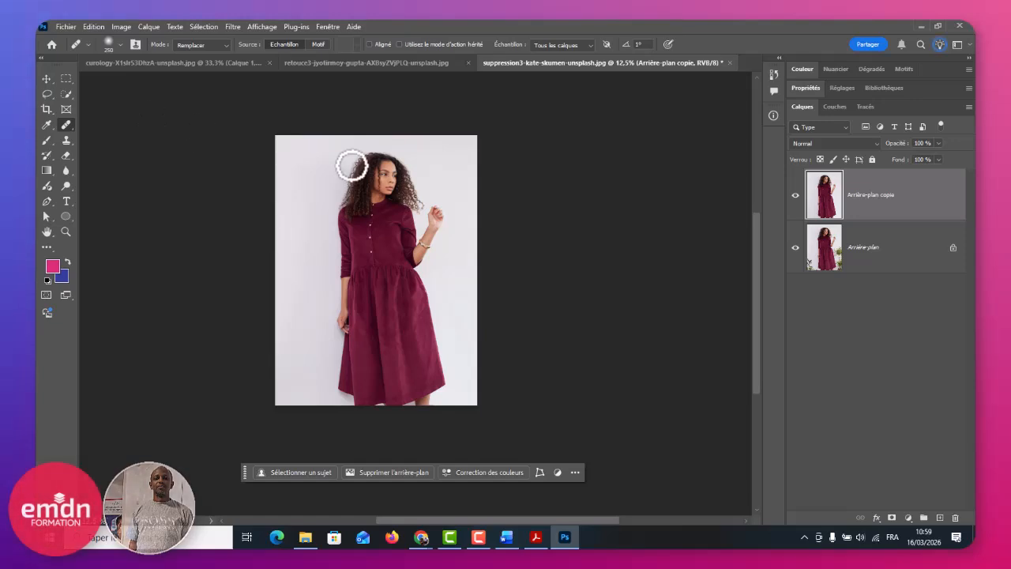
# Step: Open the Canette plage photo from the RETOUCHE PHOTO folder and duplicate its background layer
pyautogui.hotkey('ctrl', 'o')
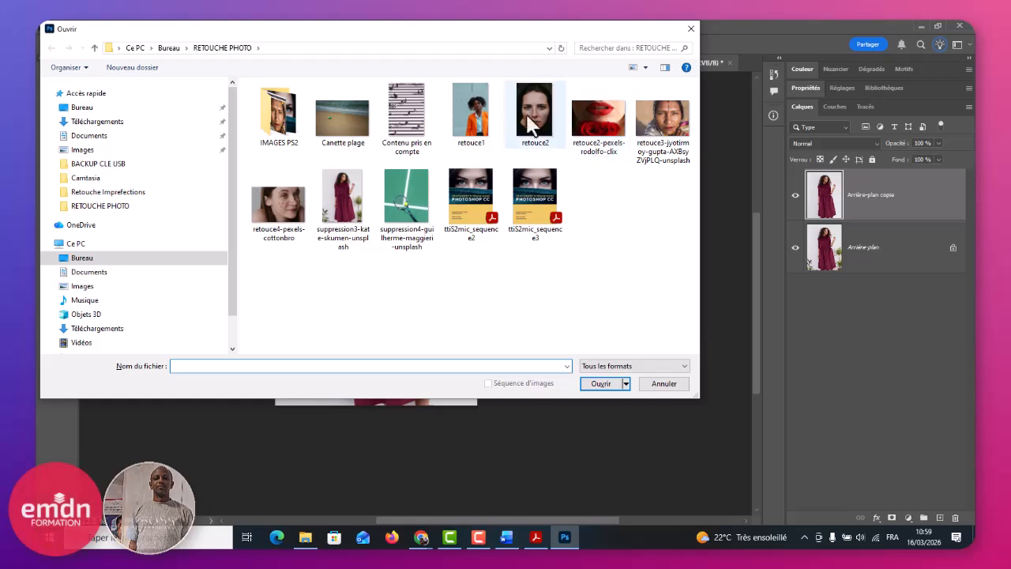
pyautogui.click(470, 111)
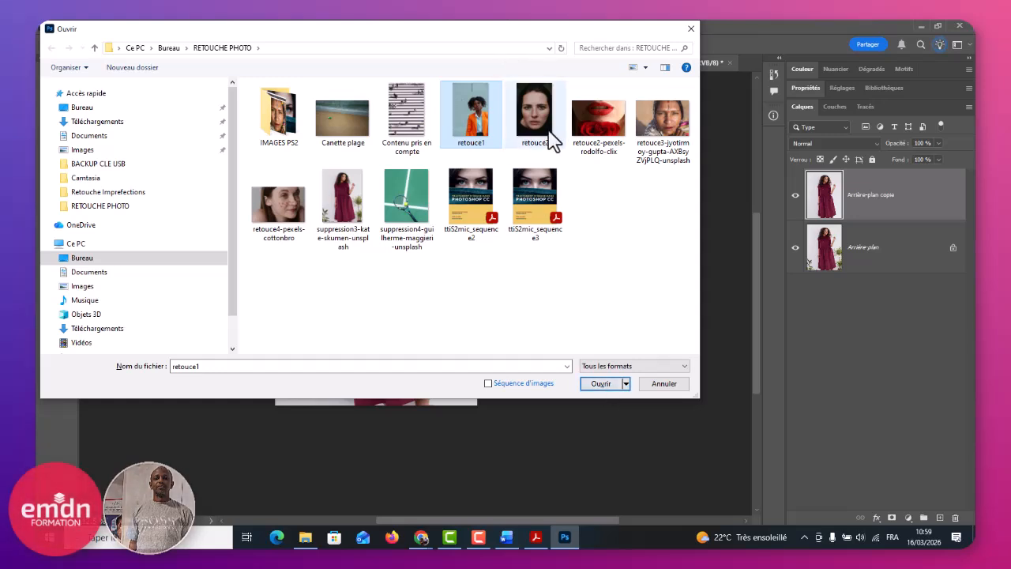
pyautogui.click(349, 120)
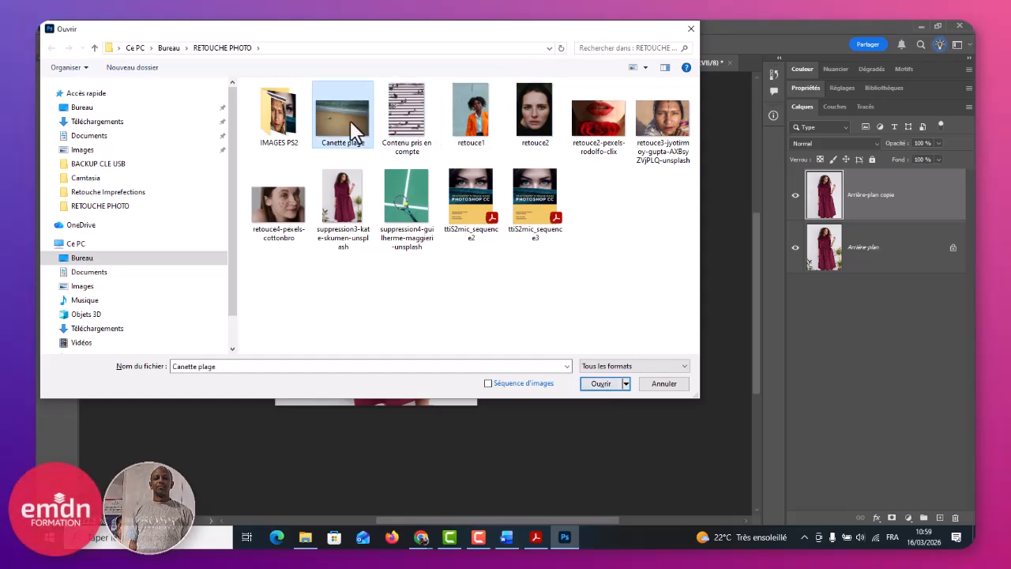
pyautogui.click(602, 384)
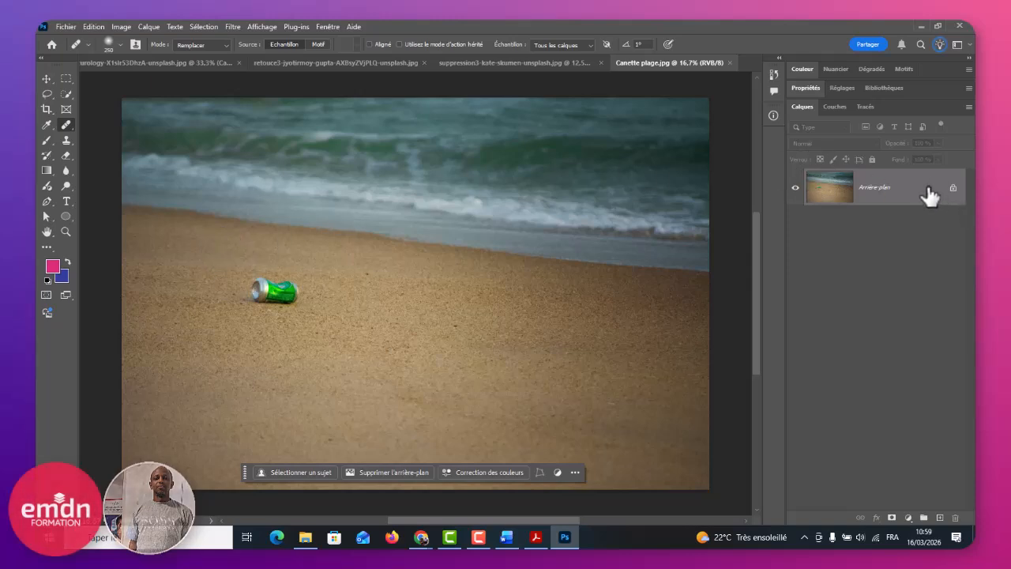
pyautogui.hotkey('ctrl', 'j')
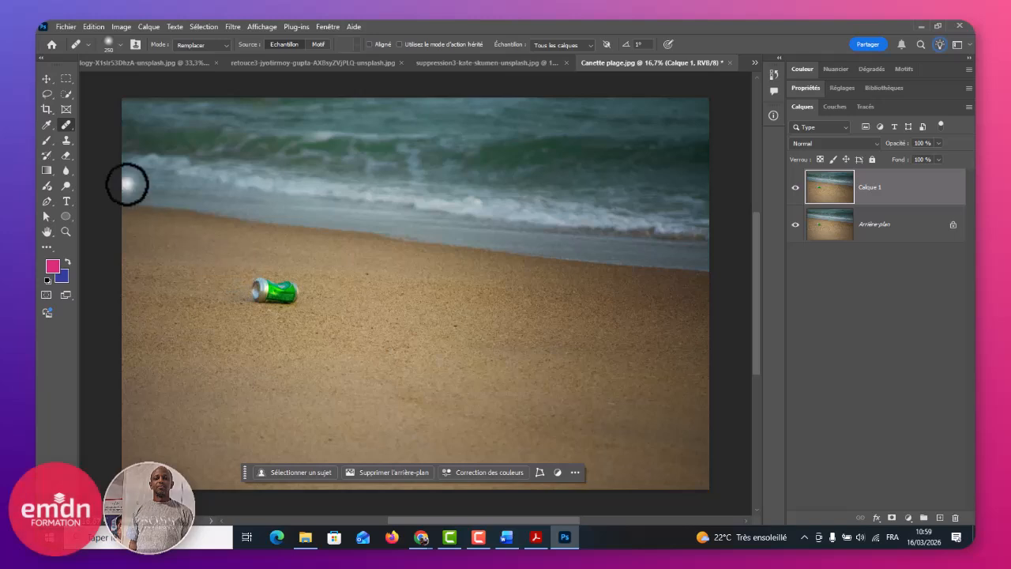
# Step: Outline the green can with a loose selection using the Déplacement basé sur le contenu tool in Déplacer mode
pyautogui.rightClick(67, 122)
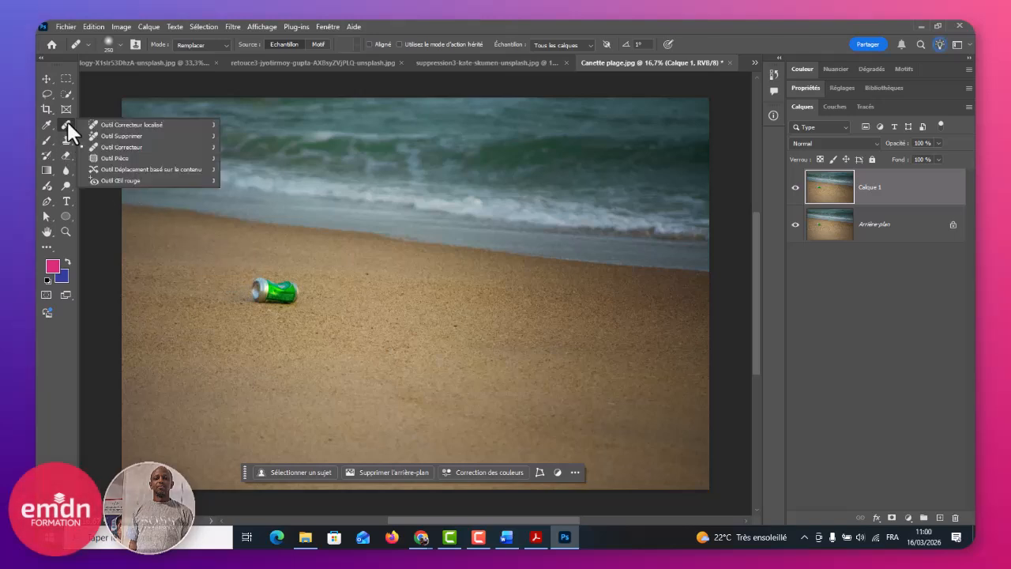
pyautogui.click(132, 170)
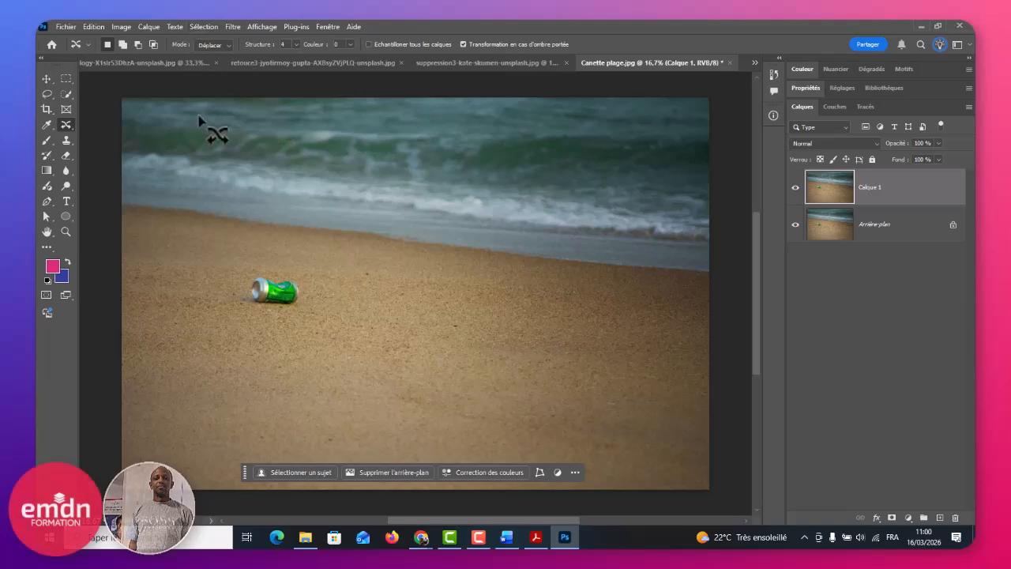
pyautogui.click(214, 44)
pyautogui.click(214, 44)
pyautogui.moveTo(247, 279)
pyautogui.mouseDown()
pyautogui.moveTo(303, 276)
pyautogui.moveTo(315, 301)
pyautogui.moveTo(296, 316)
pyautogui.moveTo(230, 290)
pyautogui.mouseUp()
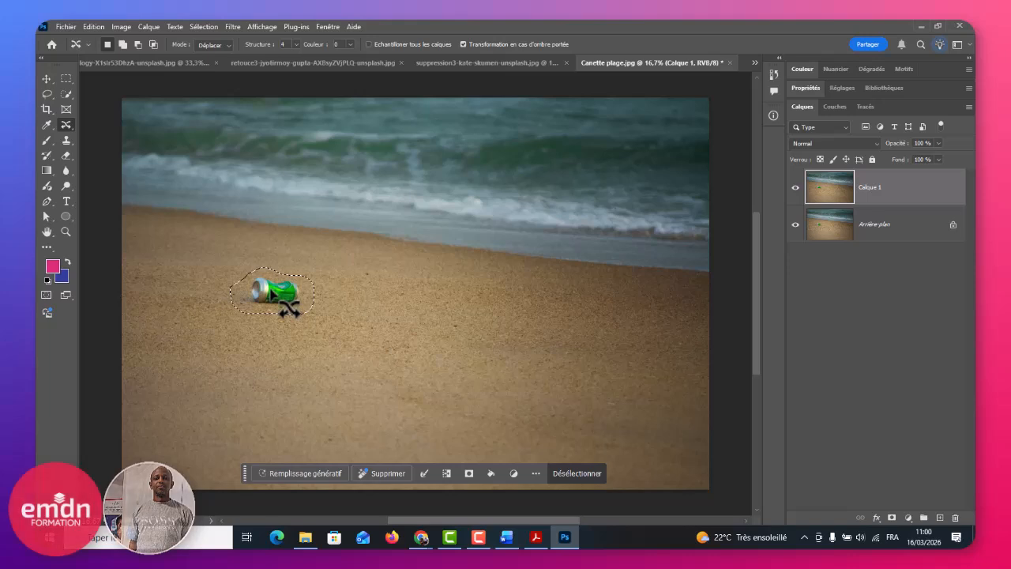
# Step: Try to relocate the selected can across the sand to the photo's right side with Structure 4, and undo the move
pyautogui.moveTo(308, 294); pyautogui.dragTo(595, 318)
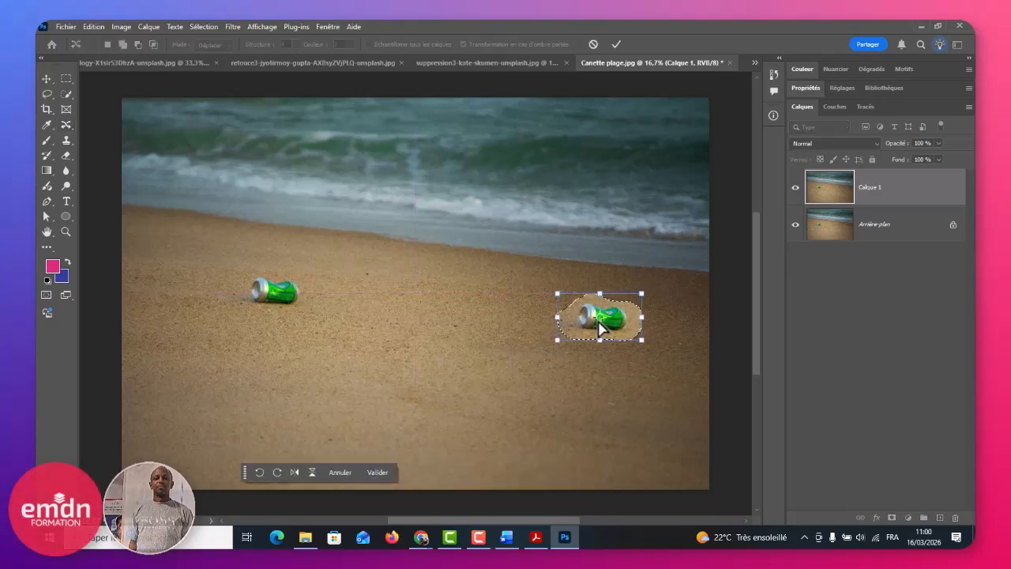
pyautogui.click(615, 45)
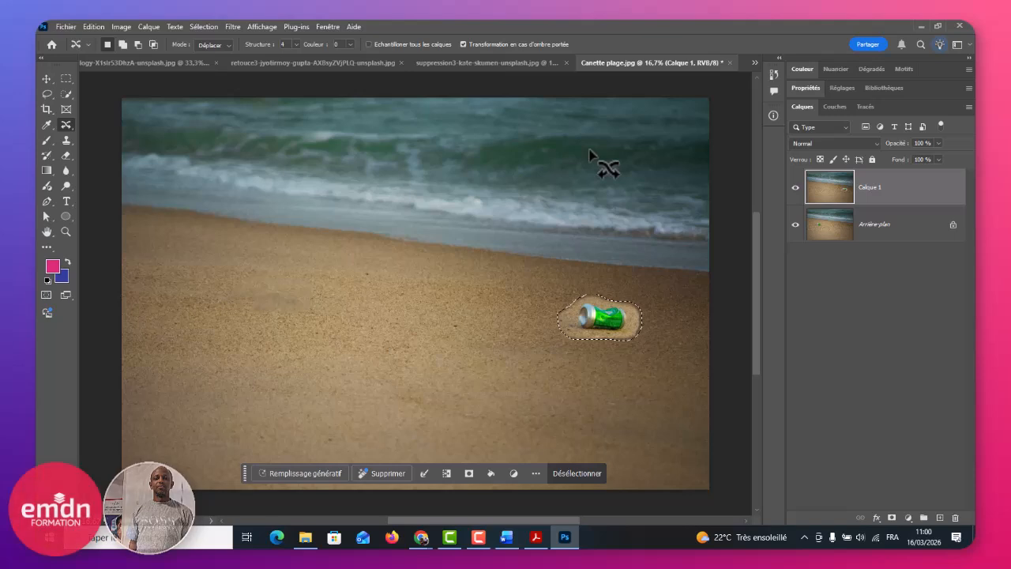
pyautogui.hotkey('ctrl', 'd')
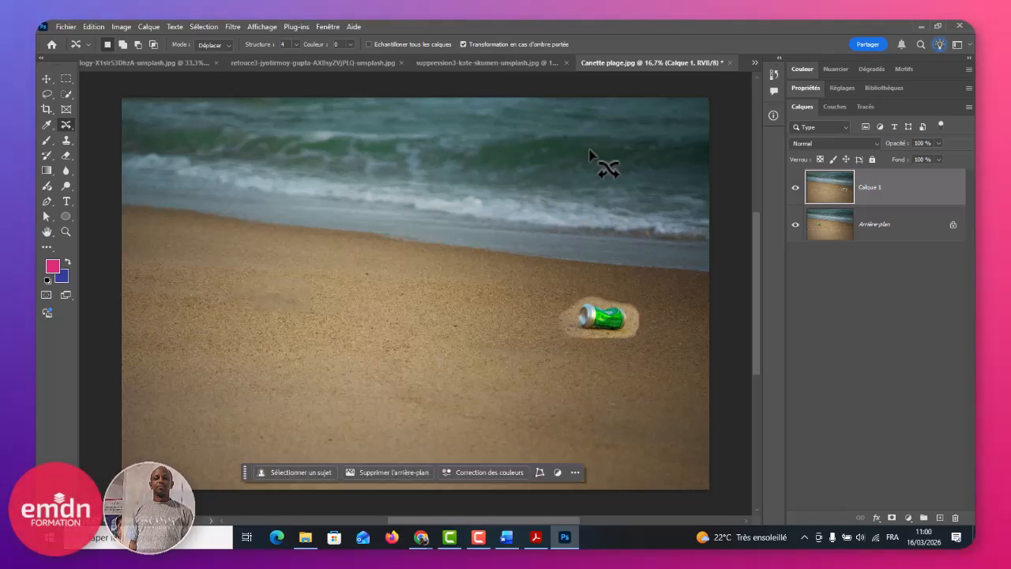
pyautogui.hotkey('ctrl', 'z')
pyautogui.hotkey('ctrl', 'z')
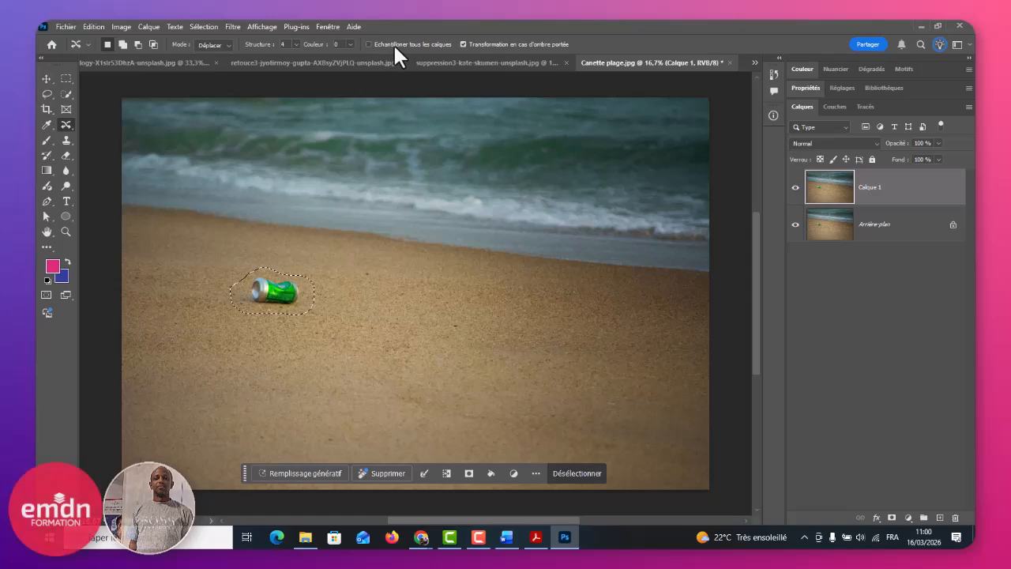
# Step: Keep the content-aware move in Déplacer mode and set its Structure to 1
pyautogui.click(210, 45)
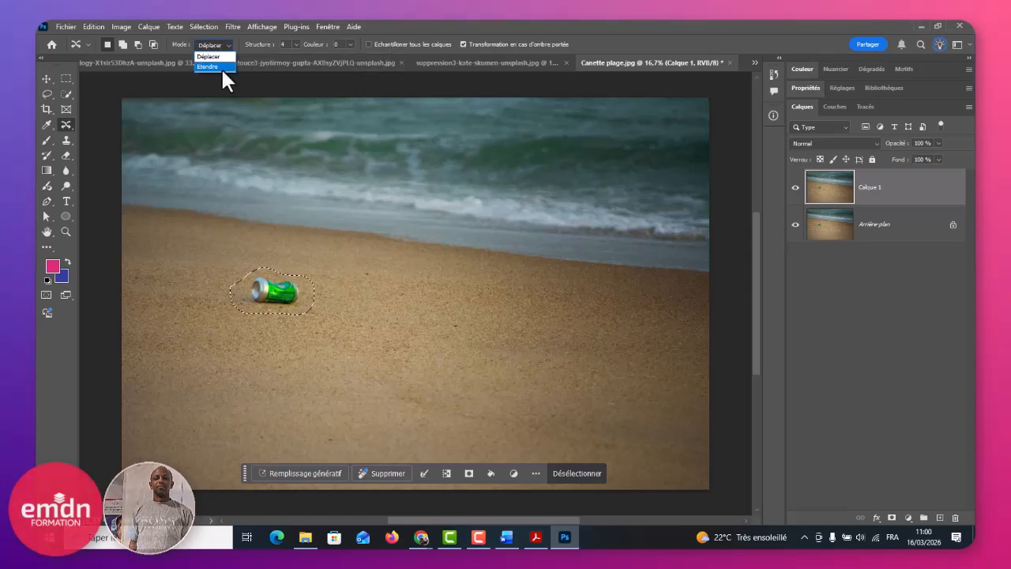
pyautogui.click(218, 57)
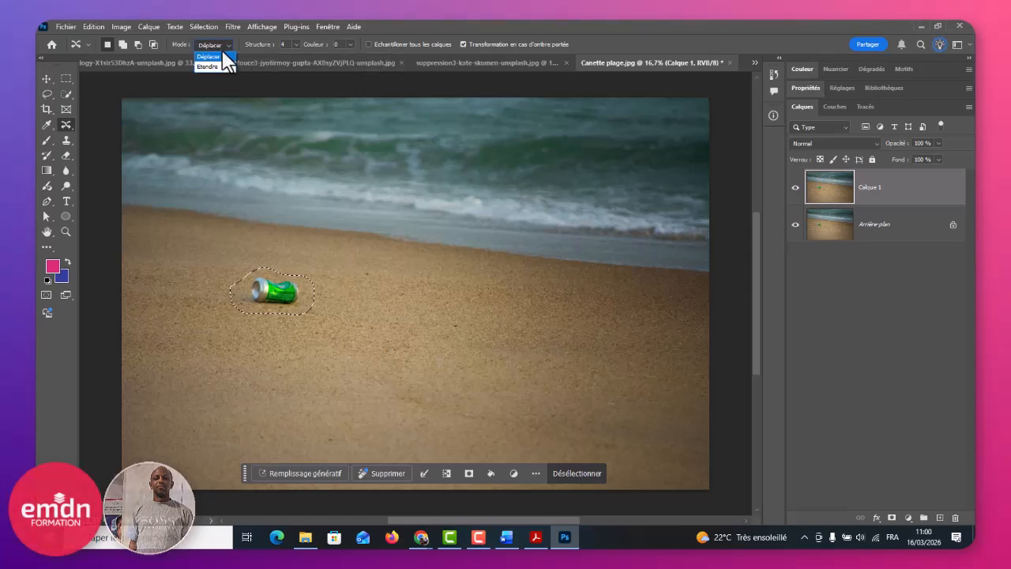
pyautogui.click(294, 45)
pyautogui.moveTo(293, 56); pyautogui.dragTo(269, 58)
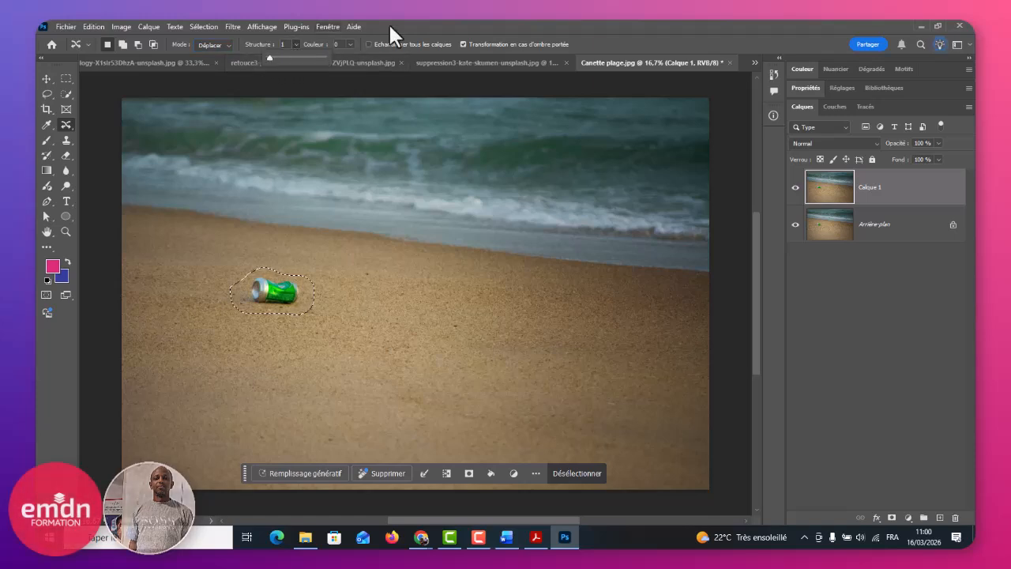
# Step: Try to relocate the selected can to the right side of the beach with Structure 1
pyautogui.moveTo(249, 281); pyautogui.dragTo(588, 318)
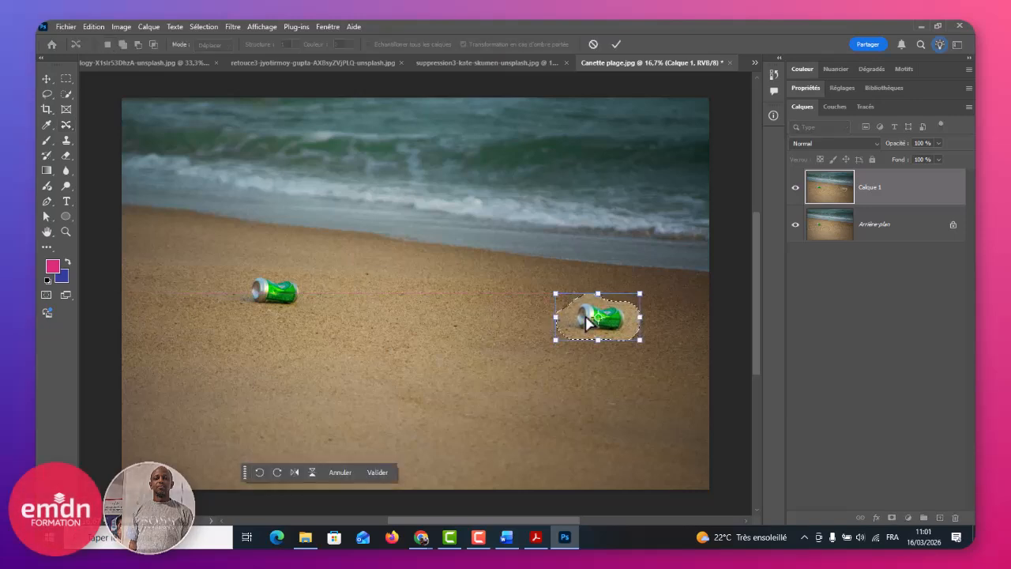
pyautogui.press('Return')
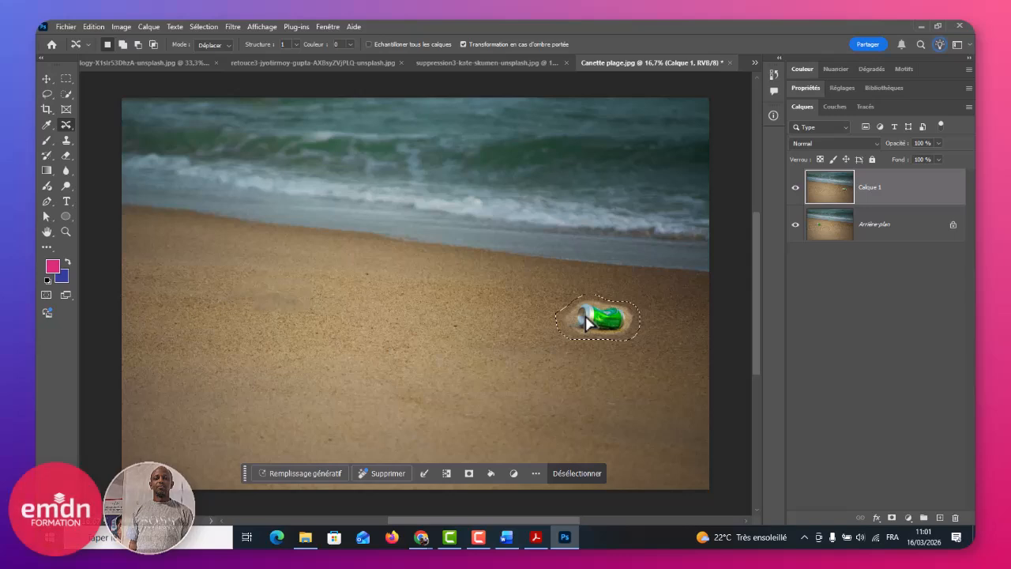
# Step: Move the can a short distance straight down the sand from its original spot with Structure 1, and clear the selection
pyautogui.moveTo(594, 322); pyautogui.dragTo(276, 347)
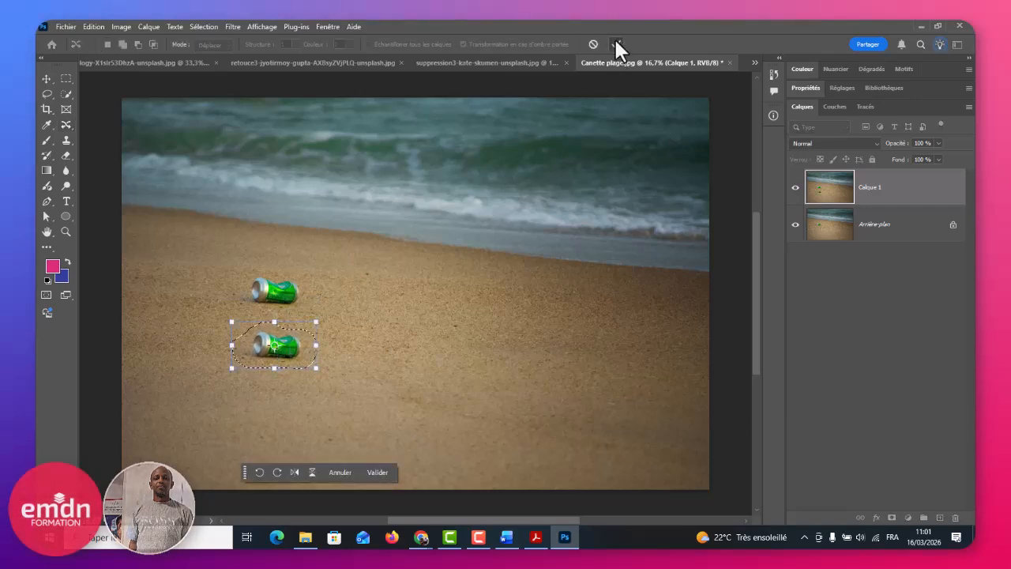
pyautogui.click(616, 45)
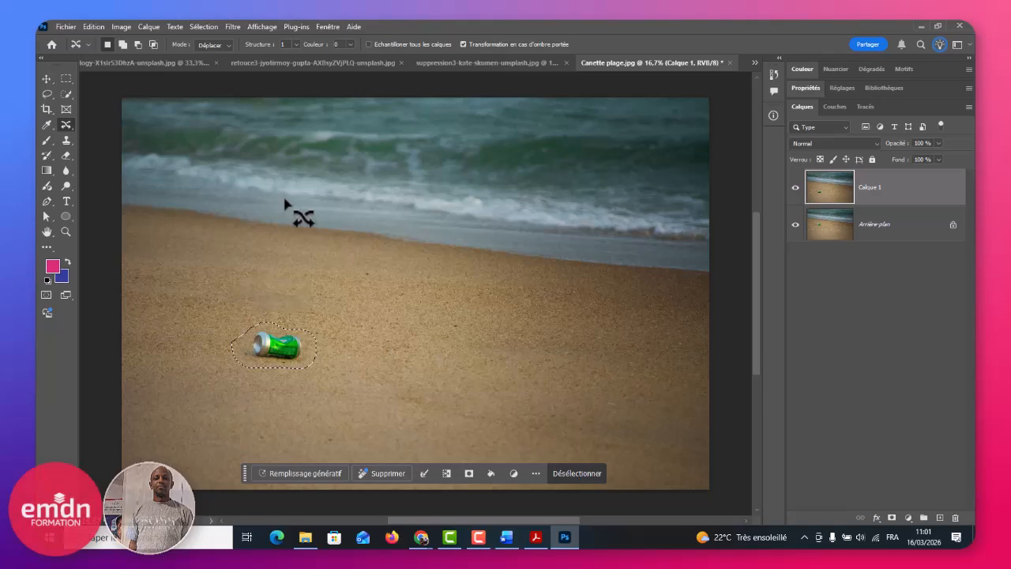
pyautogui.hotkey('ctrl', 'd')
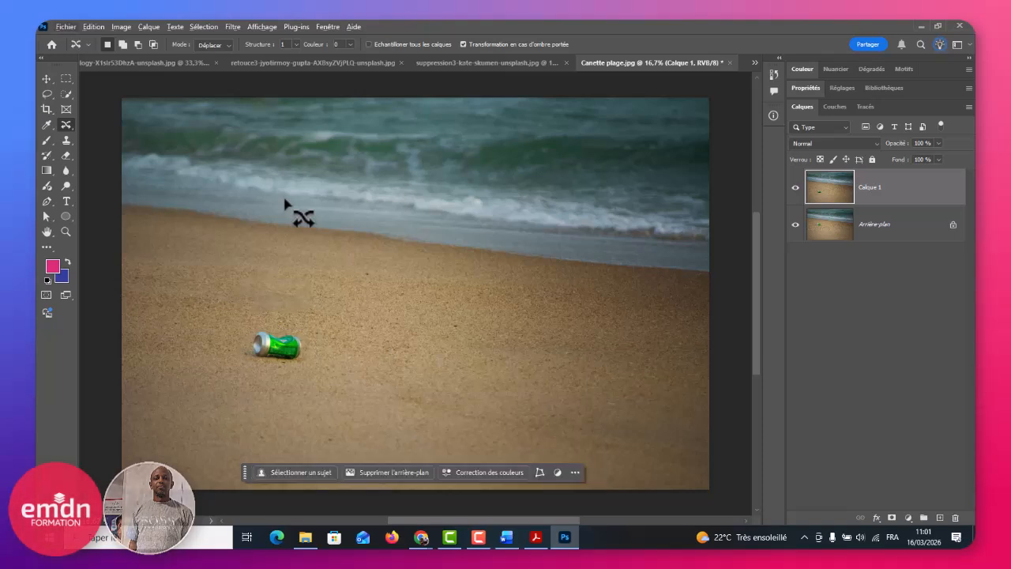
# Step: Open the retouce2-pexels photo of the red lips and rose, activate the Correcteur localisé tool, and duplicate the background layer
pyautogui.hotkey('ctrl', 'o')
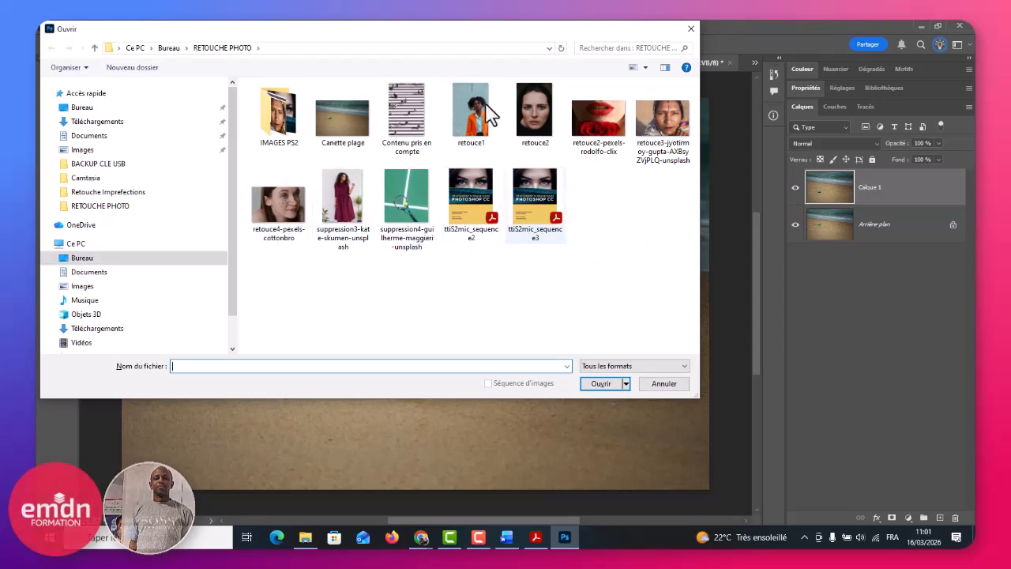
pyautogui.doubleClick(614, 136)
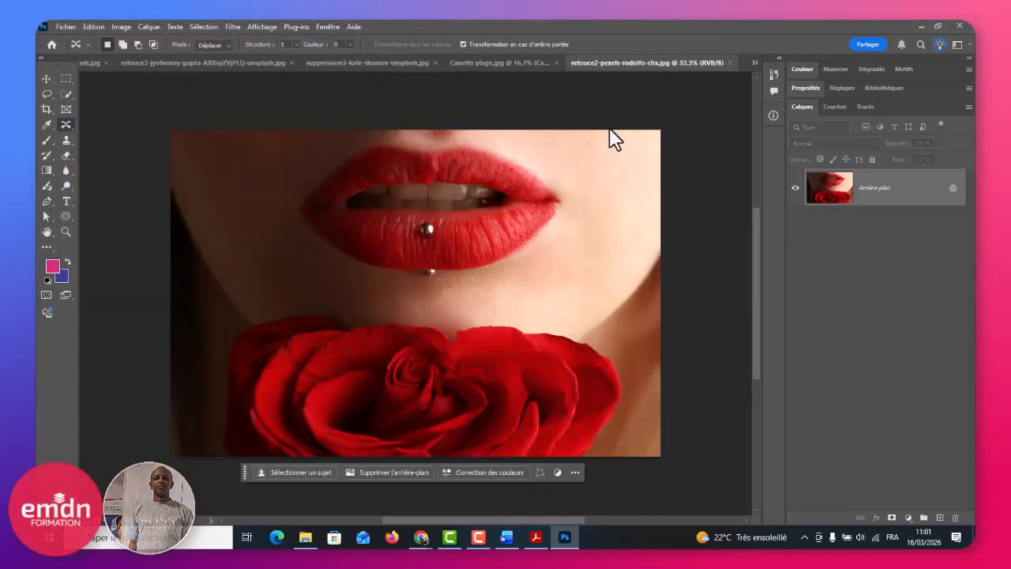
pyautogui.rightClick(61, 120)
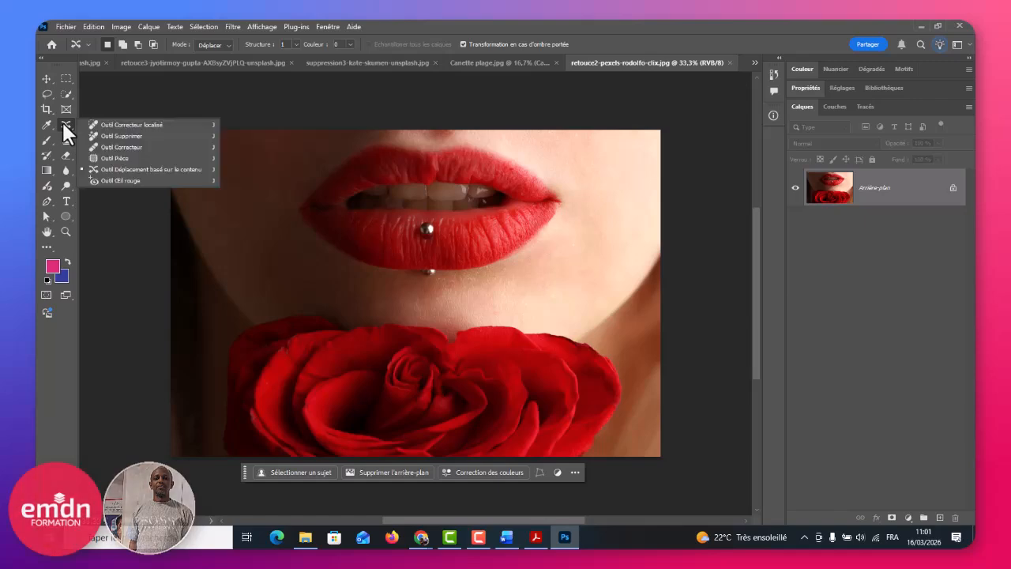
pyautogui.click(132, 125)
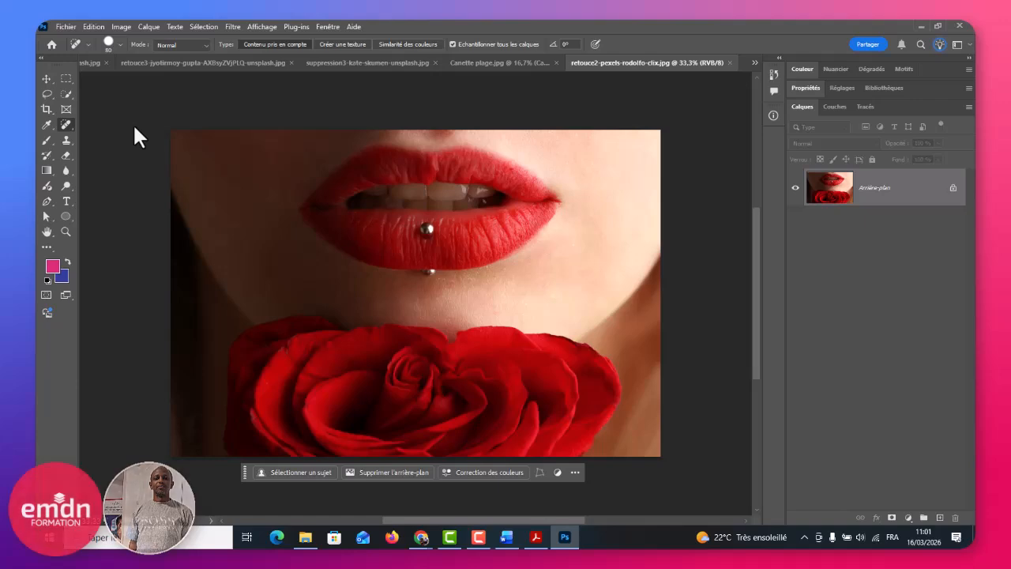
pyautogui.hotkey('ctrl', 'j')
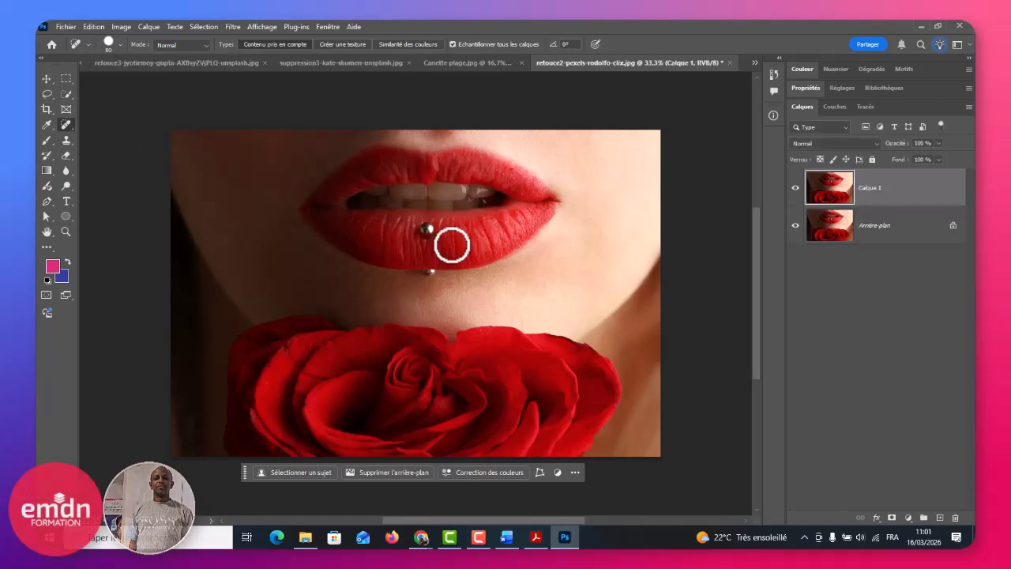
# Step: Remove the upper piercing ball from the lower lip with the Correcteur localisé tool at size 80
pyautogui.click(426, 231)
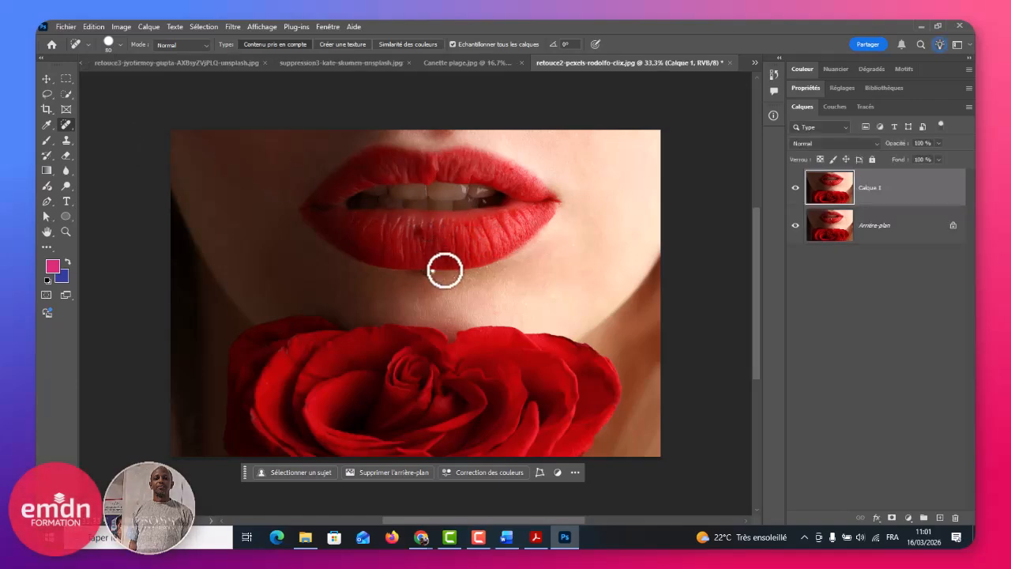
pyautogui.moveTo(424, 229)
pyautogui.mouseDown()
pyautogui.moveTo(422, 242)
pyautogui.moveTo(451, 261)
pyautogui.moveTo(434, 262)
pyautogui.mouseUp()
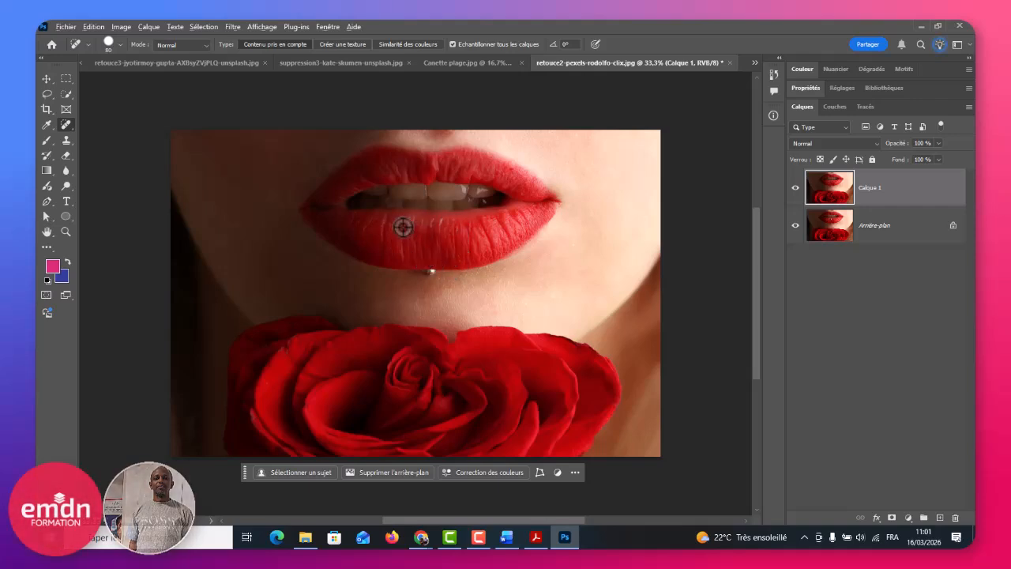
# Step: Refine the healed lip spot using the Correcteur tool at size 100 sampled from adjacent lip, and compare with Calque 1 hidden and shown
pyautogui.rightClick(66, 124)
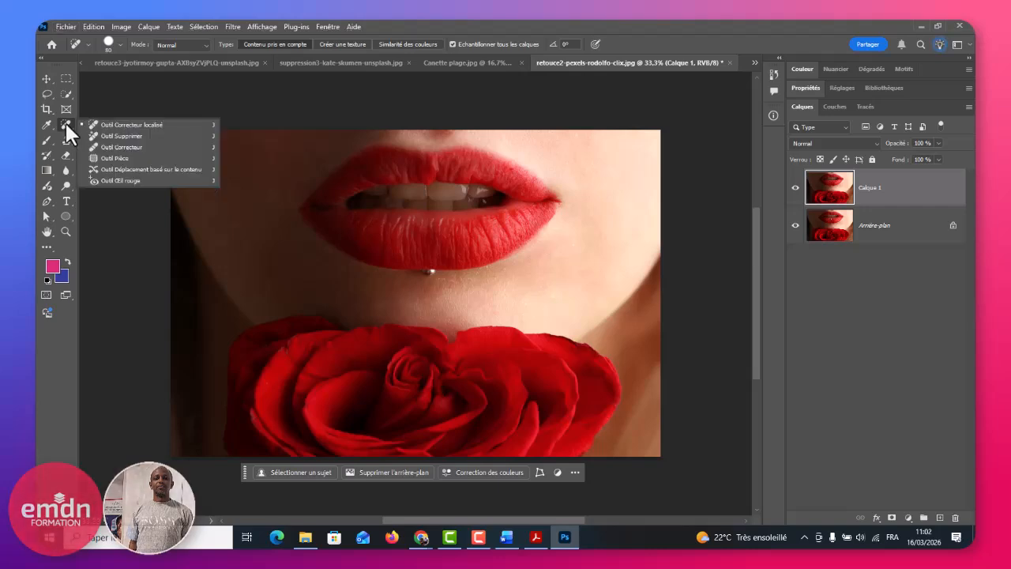
pyautogui.click(122, 147)
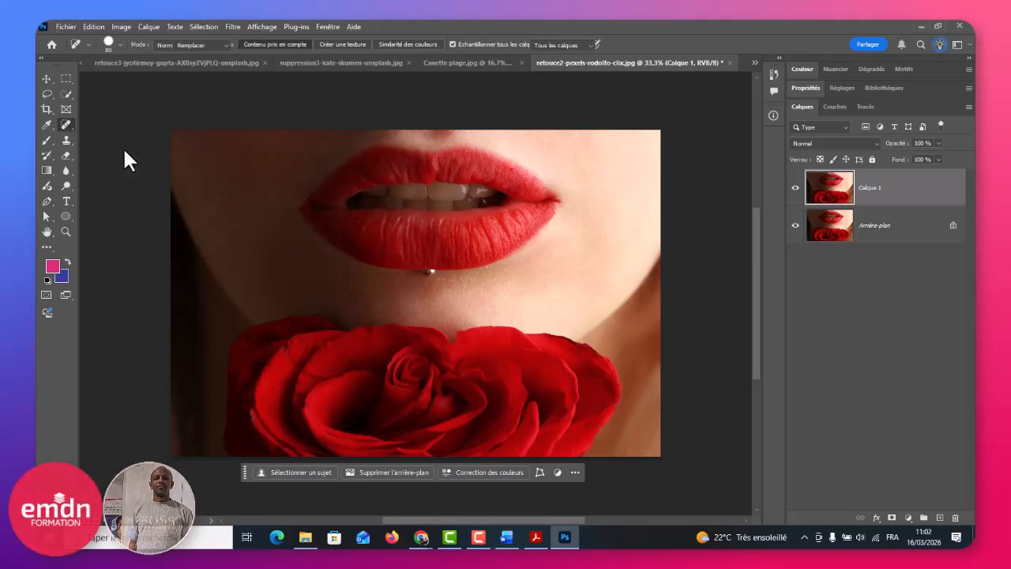
pyautogui.keyDown('alt'); pyautogui.click(405, 229); pyautogui.keyUp('alt')
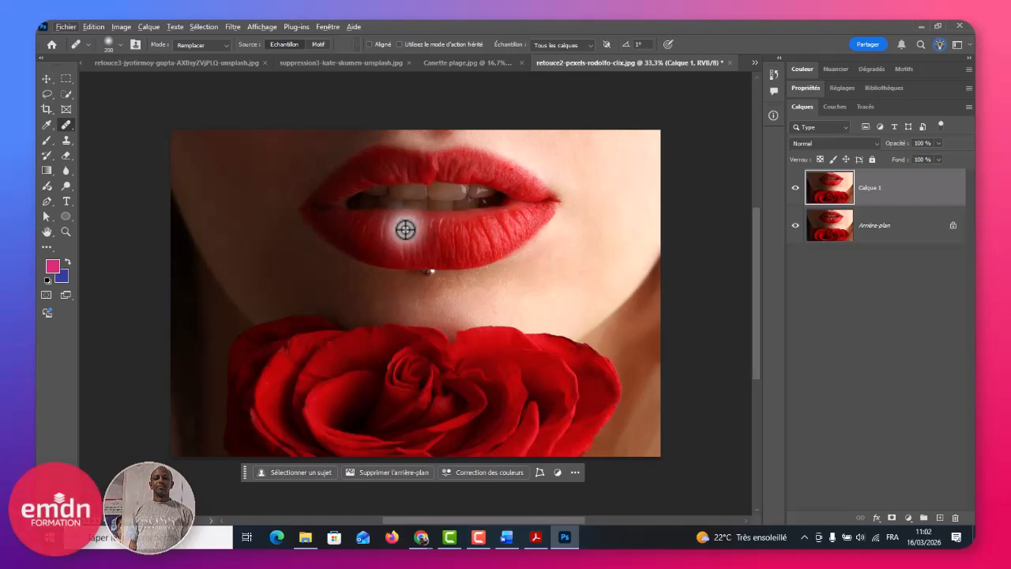
pyautogui.moveTo(404, 229); pyautogui.dragTo(401, 227)
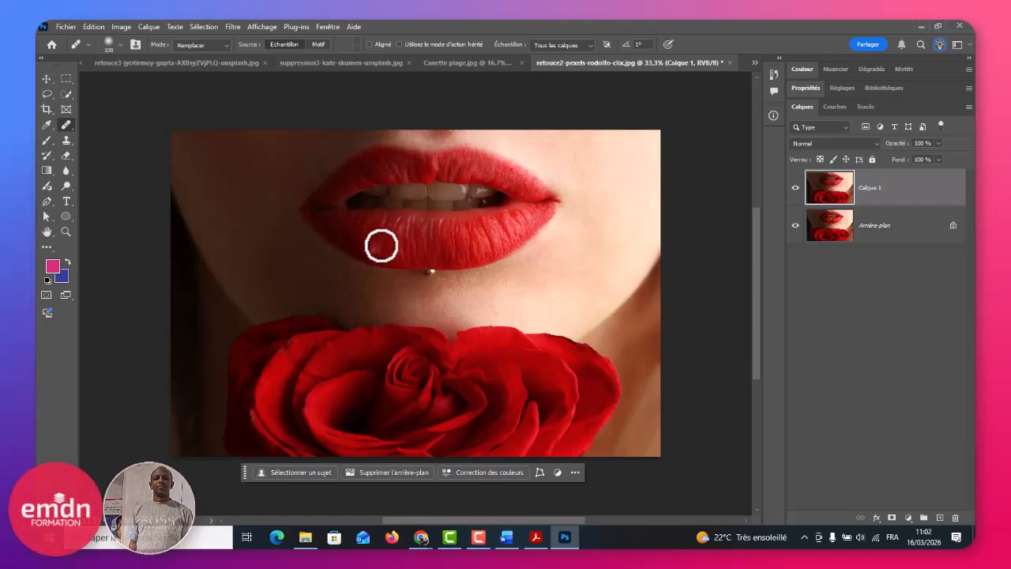
pyautogui.press('alt')
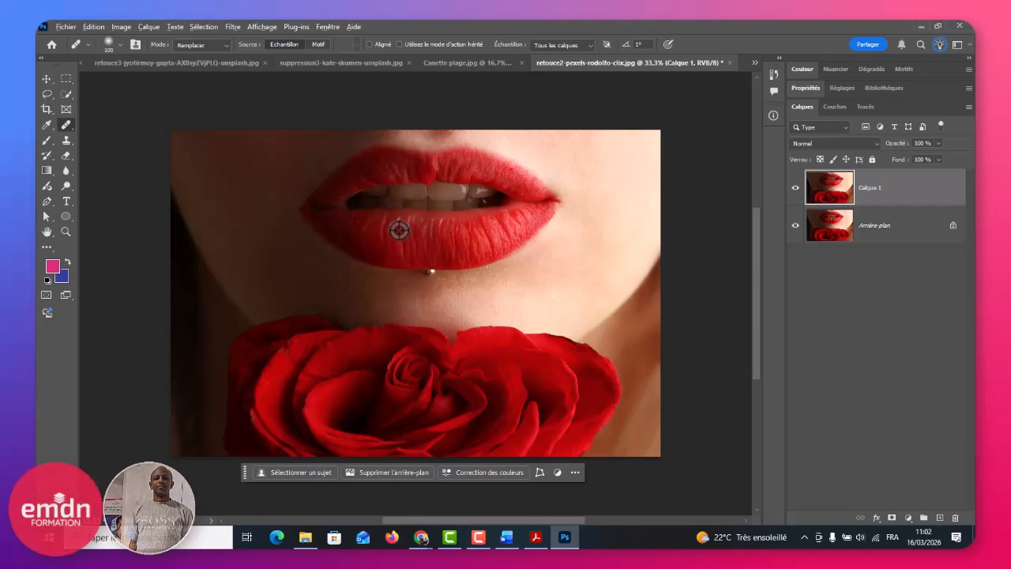
pyautogui.keyDown('alt'); pyautogui.click(399, 229); pyautogui.keyUp('alt')
pyautogui.moveTo(421, 227); pyautogui.dragTo(422, 248)
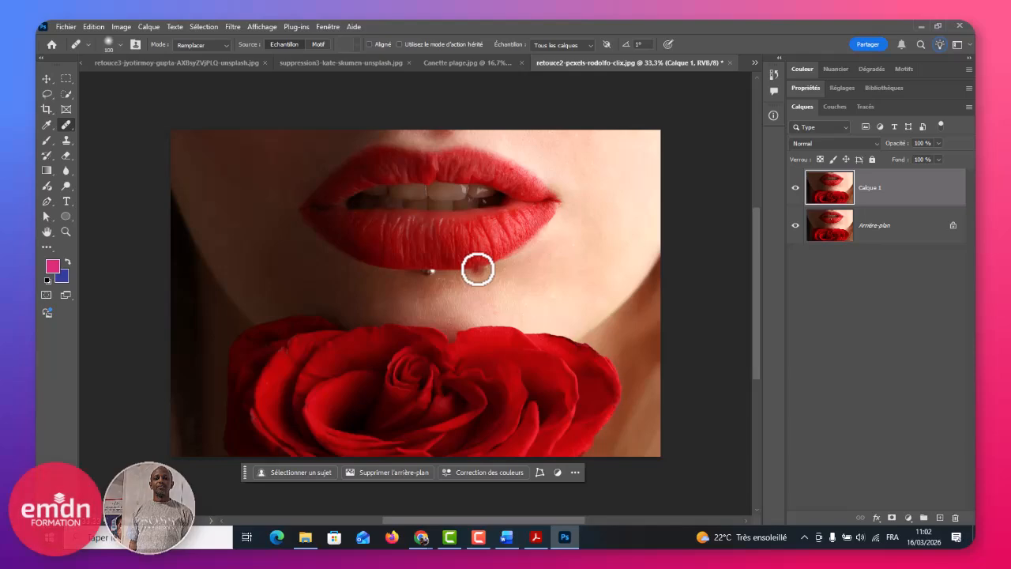
pyautogui.click(795, 190)
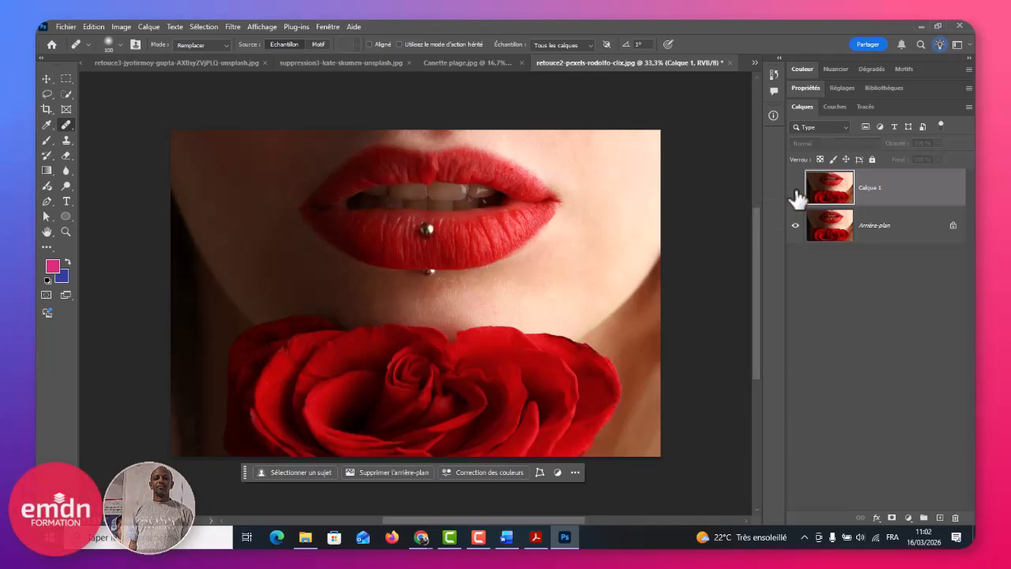
pyautogui.click(795, 188)
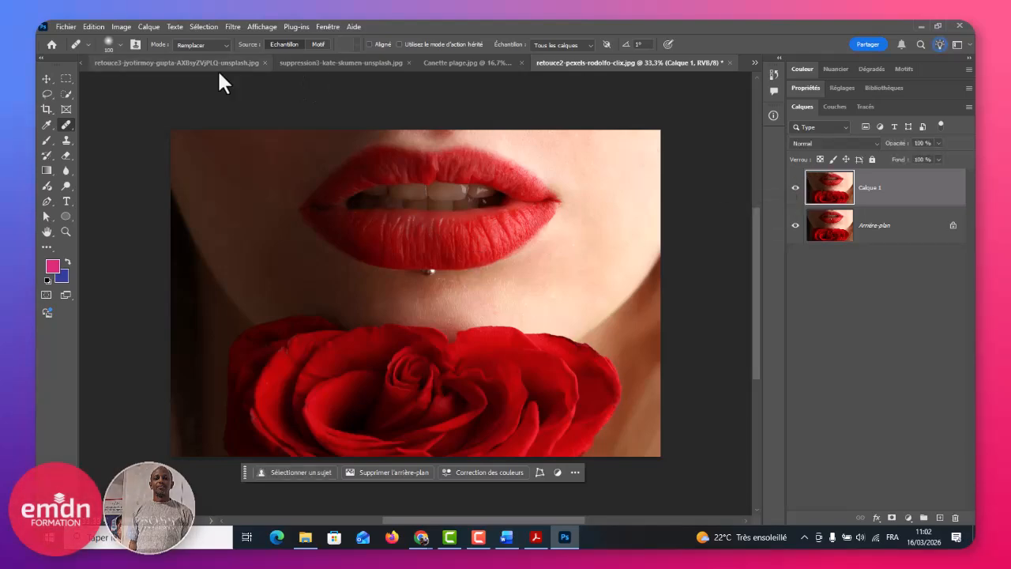
# Step: Open the suppression4 tennis racket photo from the RETOUCHE PHOTO folder, and switch to the suppression3 photo of the woman in burgundy
pyautogui.hotkey('ctrl', 'o')
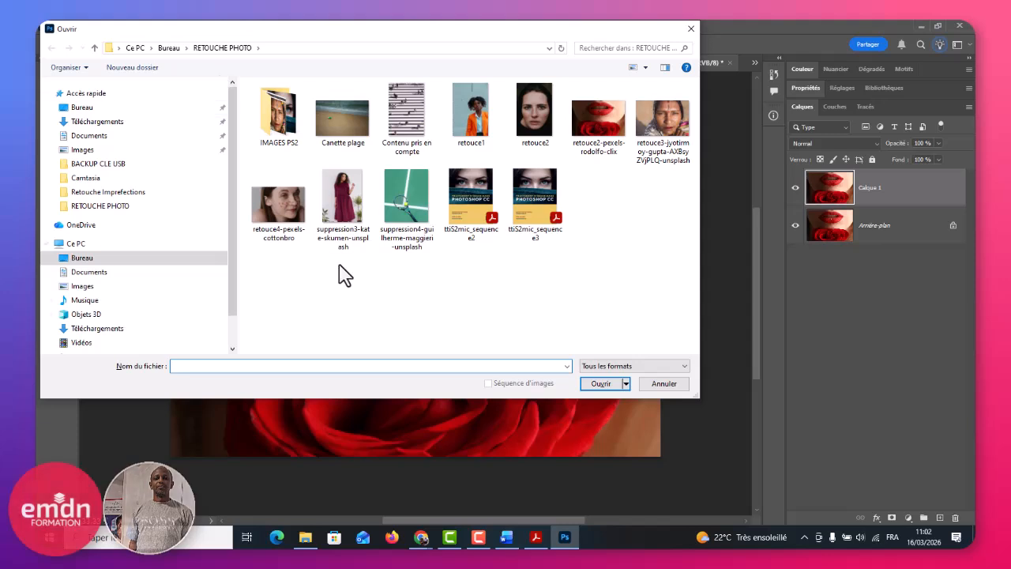
pyautogui.click(402, 233)
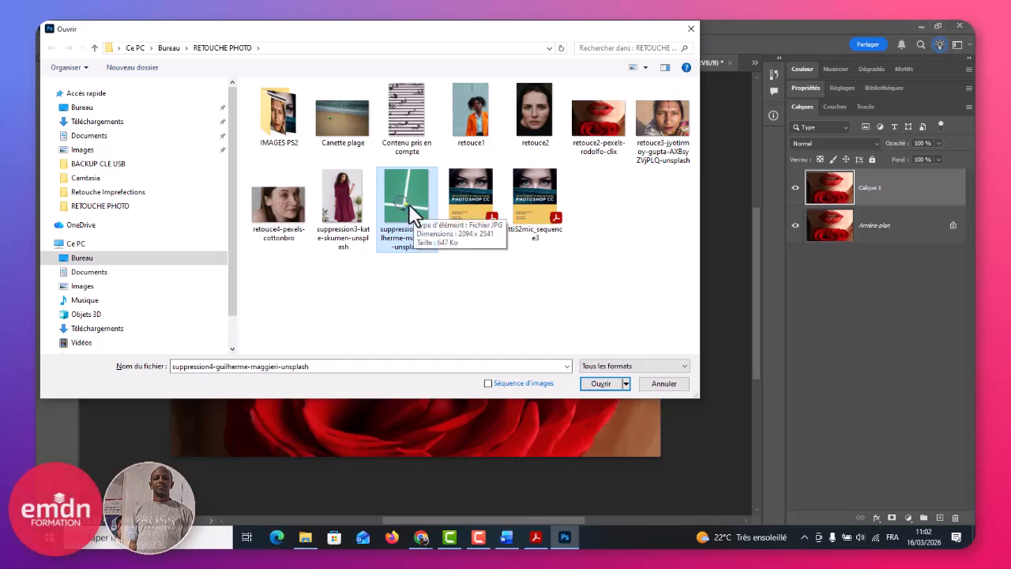
pyautogui.doubleClick(416, 212)
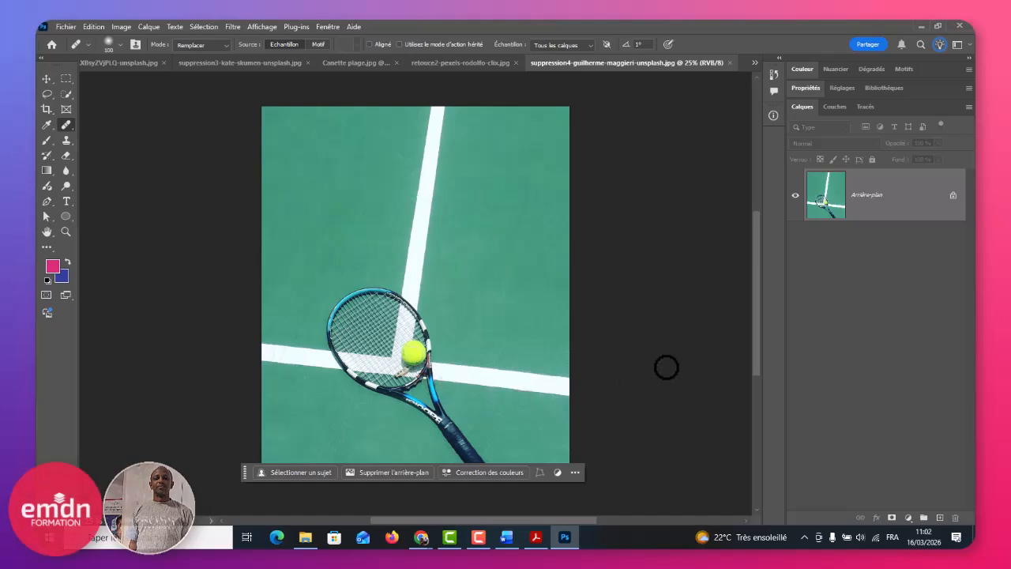
pyautogui.moveTo(756, 233); pyautogui.dragTo(757, 253)
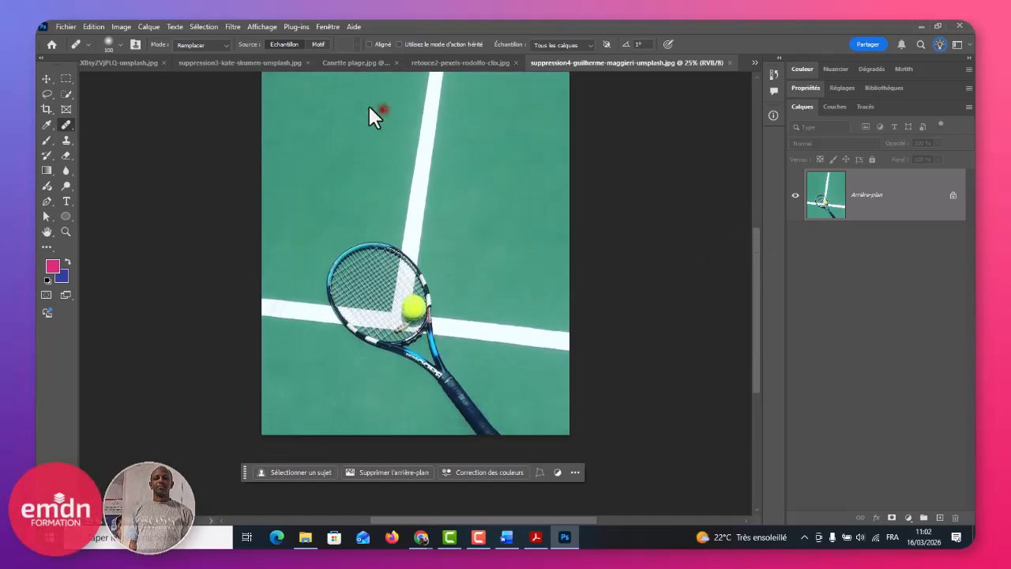
pyautogui.click(185, 65)
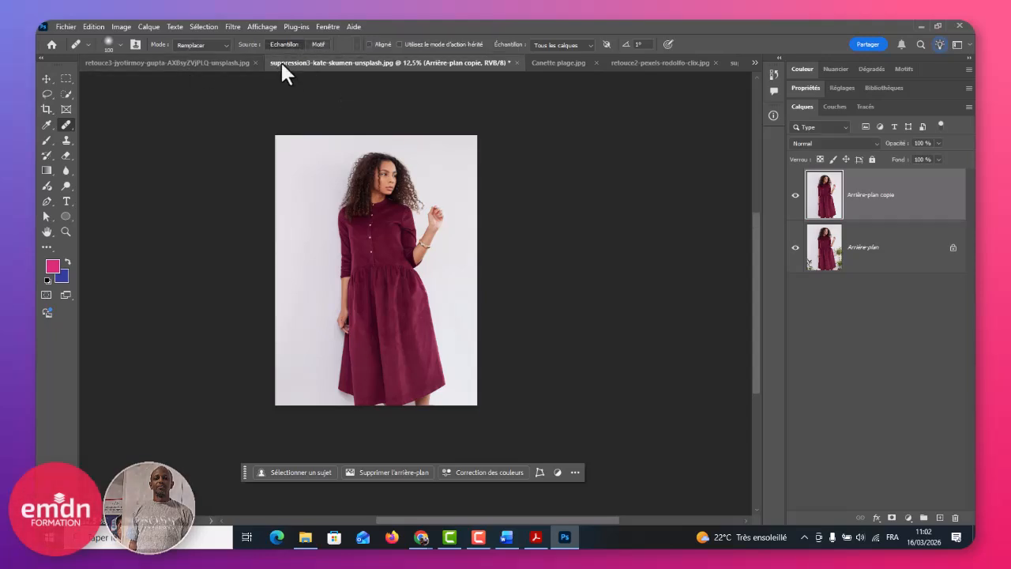
# Step: Crop the retouce3 portrait closely around the woman's face from the left and right edges, with Supprimer les pixels rognés turned off
pyautogui.click(182, 62)
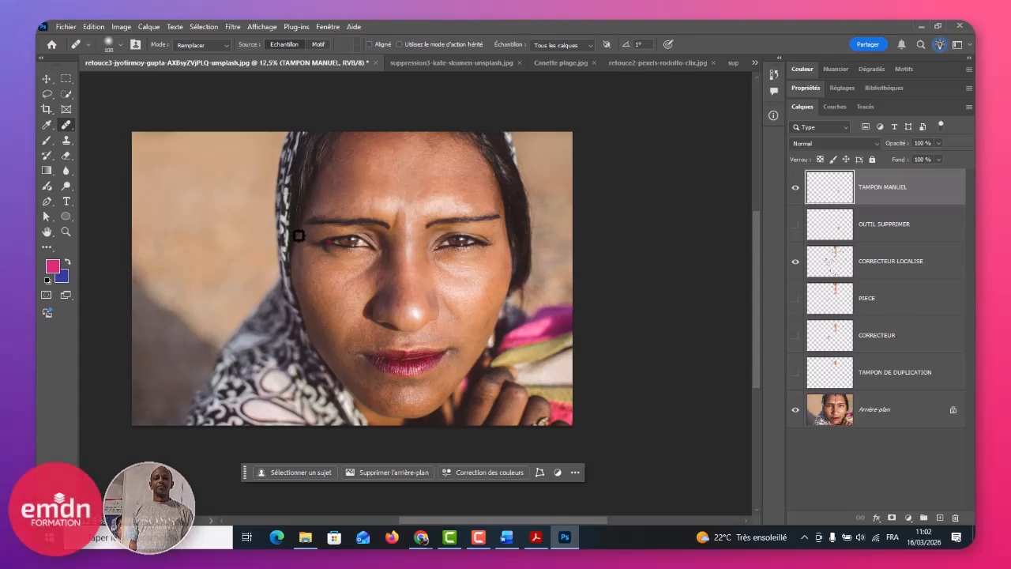
pyautogui.click(47, 100)
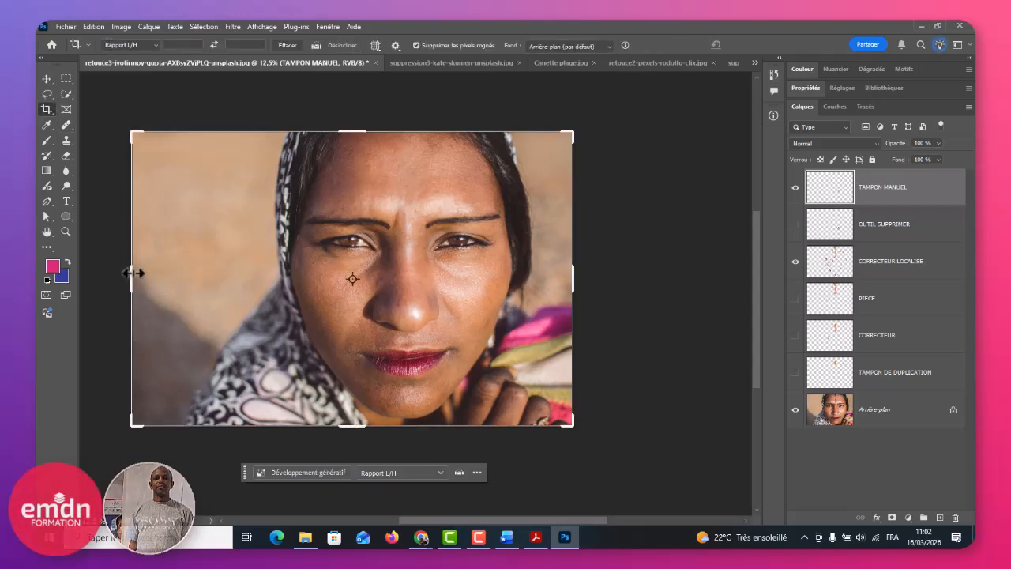
pyautogui.moveTo(133, 273); pyautogui.dragTo(201, 278)
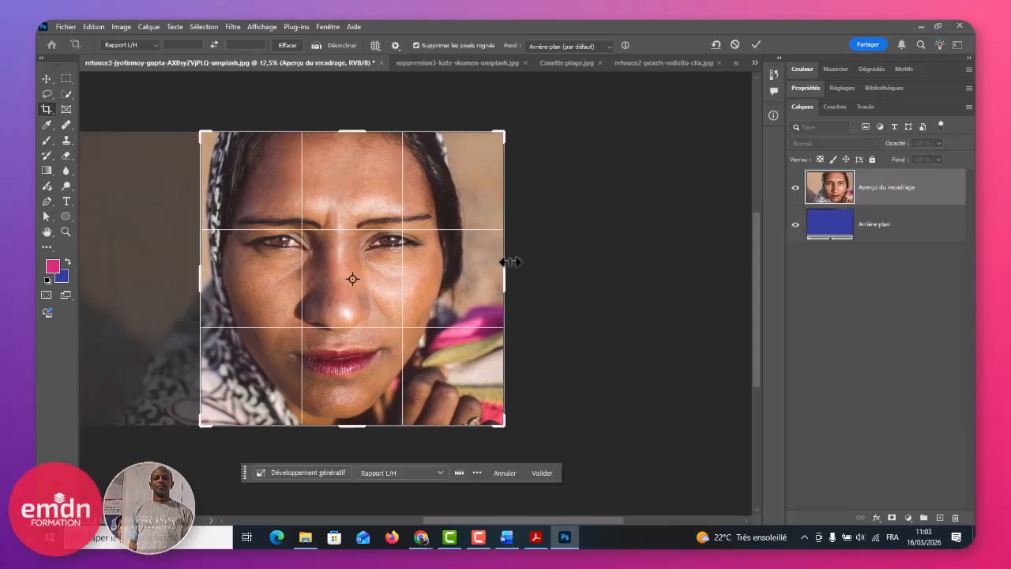
pyautogui.moveTo(505, 276); pyautogui.dragTo(491, 279)
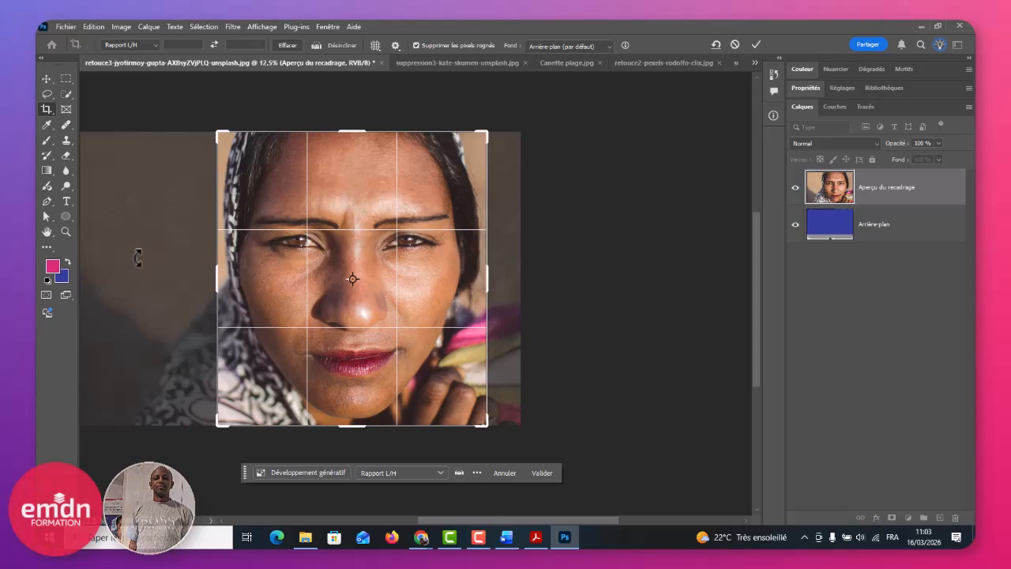
pyautogui.click(464, 45)
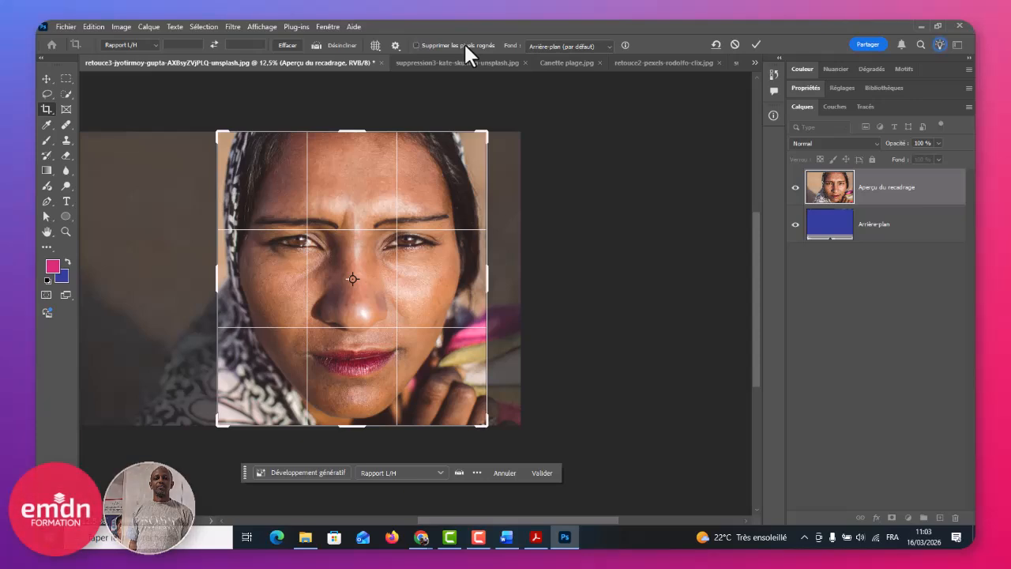
pyautogui.click(751, 46)
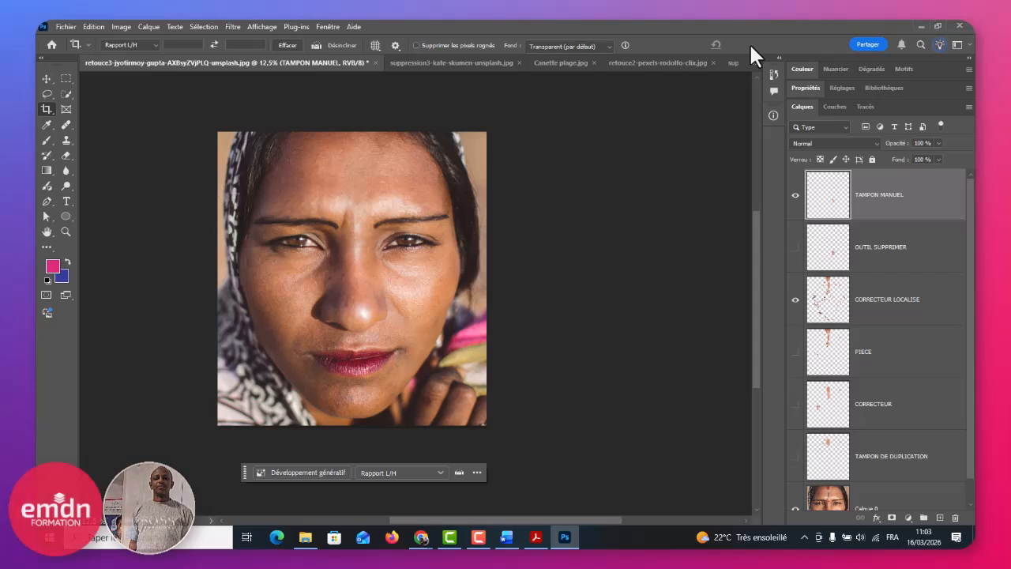
pyautogui.press('v')
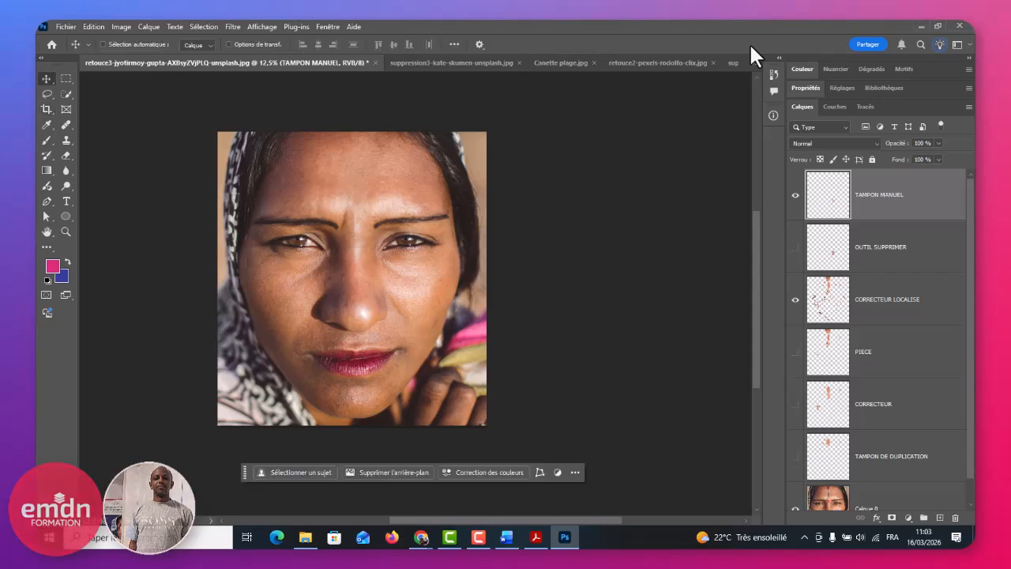
# Step: Reopen the non-destructive crop on the portrait, trim its right edge slightly further, and validate it
pyautogui.click(48, 108)
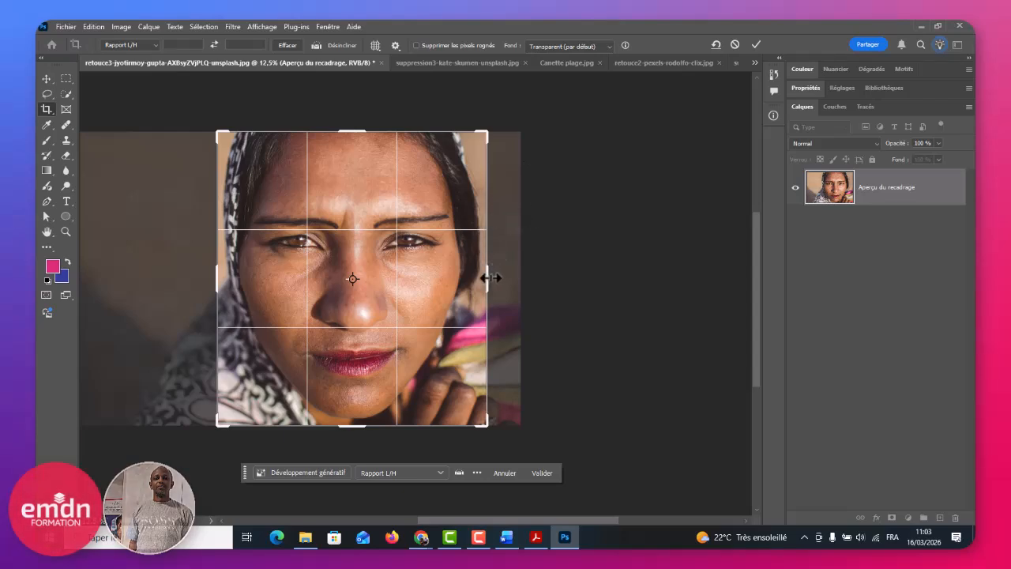
pyautogui.moveTo(491, 277); pyautogui.dragTo(487, 276)
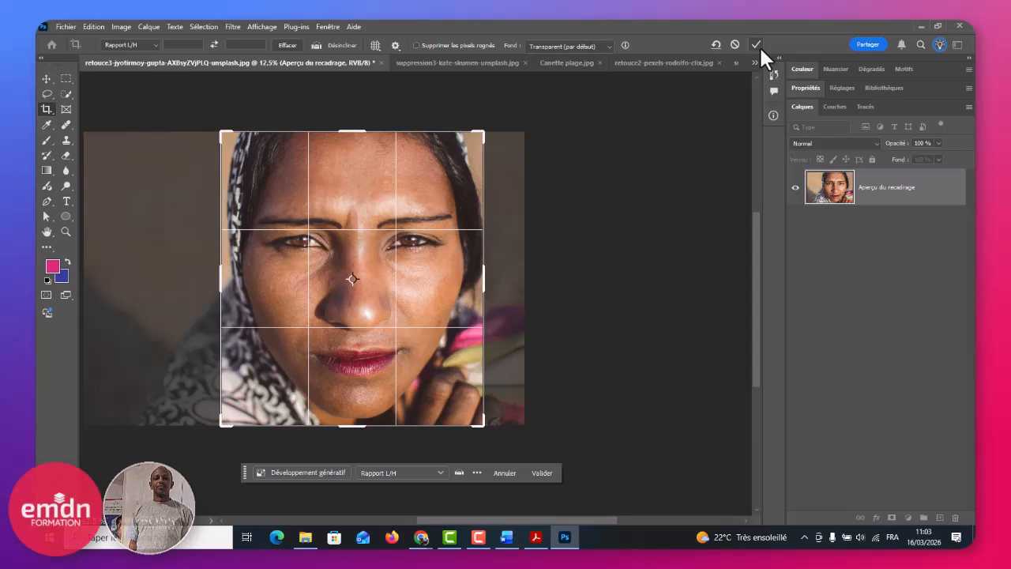
pyautogui.click(758, 45)
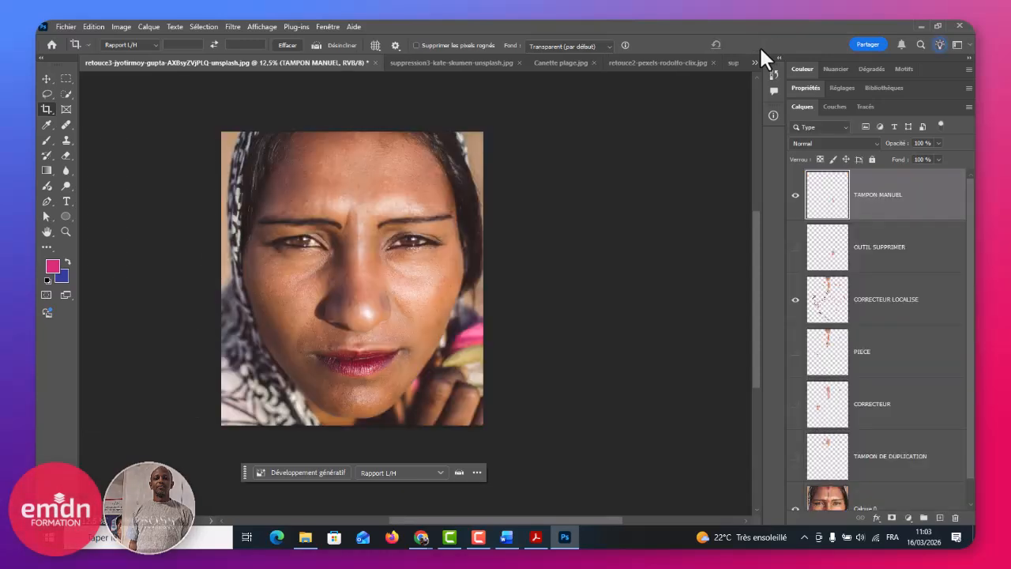
pyautogui.click(46, 77)
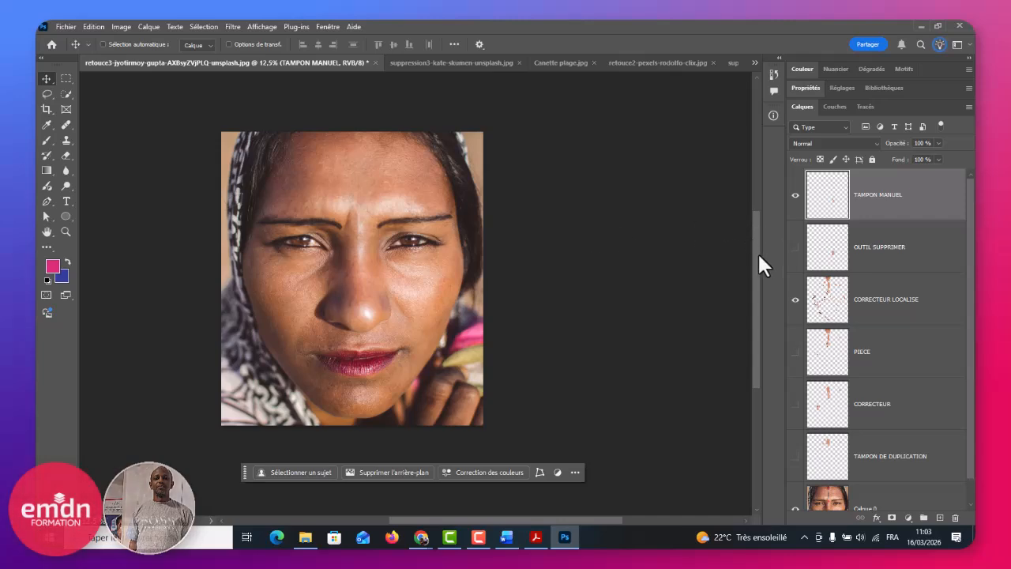
pyautogui.moveTo(758, 252); pyautogui.dragTo(757, 305)
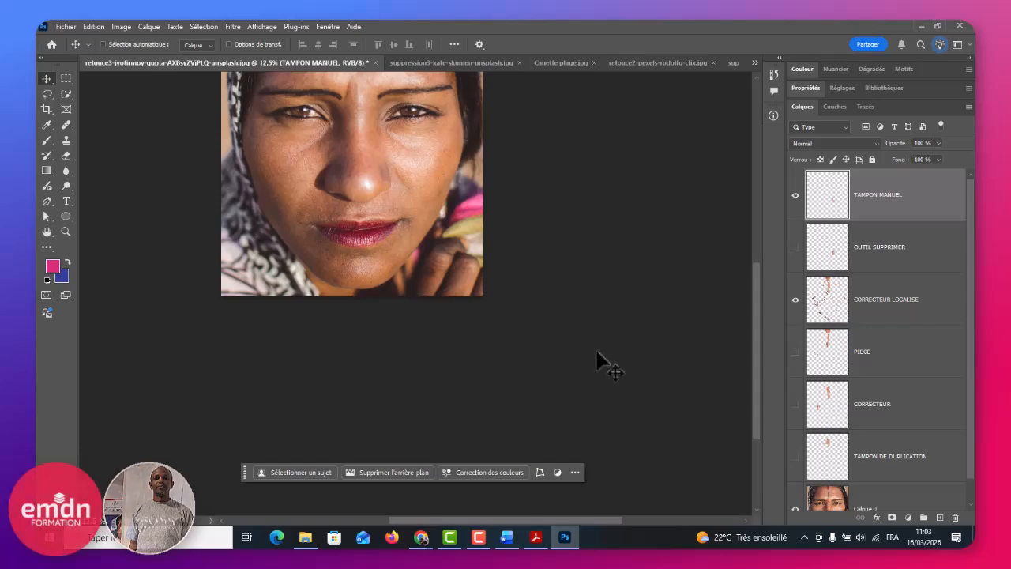
pyautogui.hotkey('alt', 'Tab')
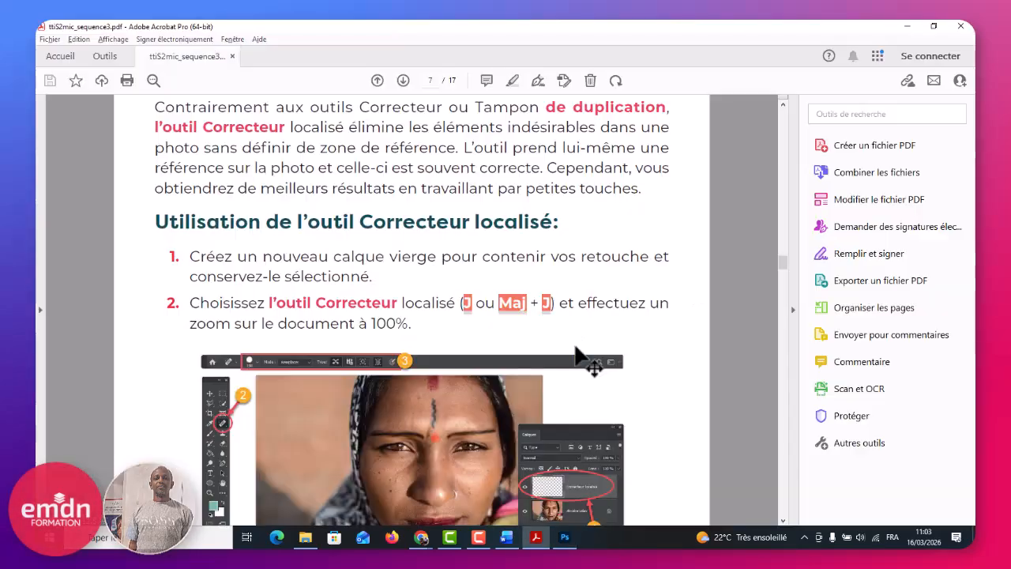
pyautogui.hotkey('alt', 'Tab')
pyautogui.hotkey('ctrl', 'o')
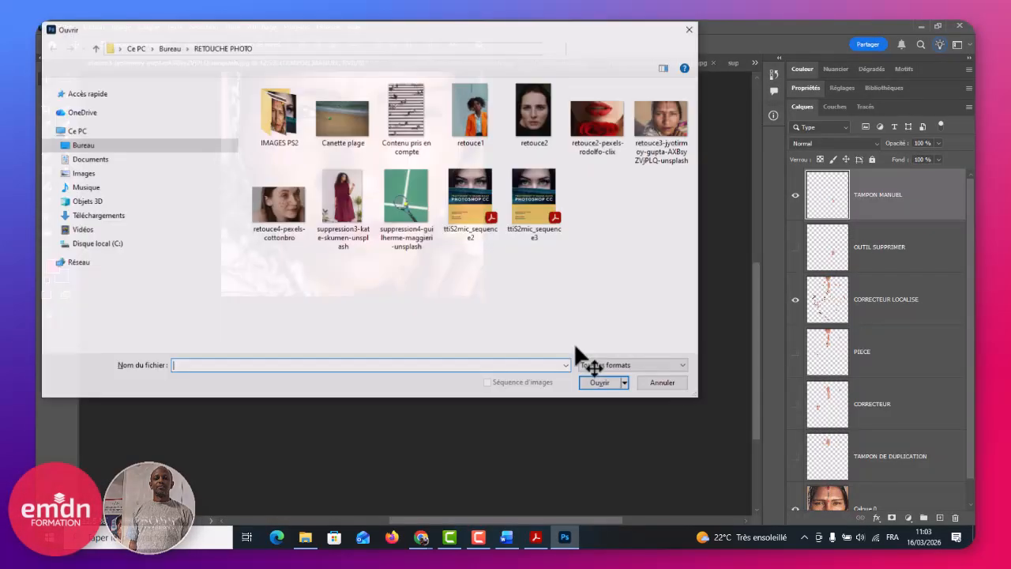
pyautogui.doubleClick(286, 120)
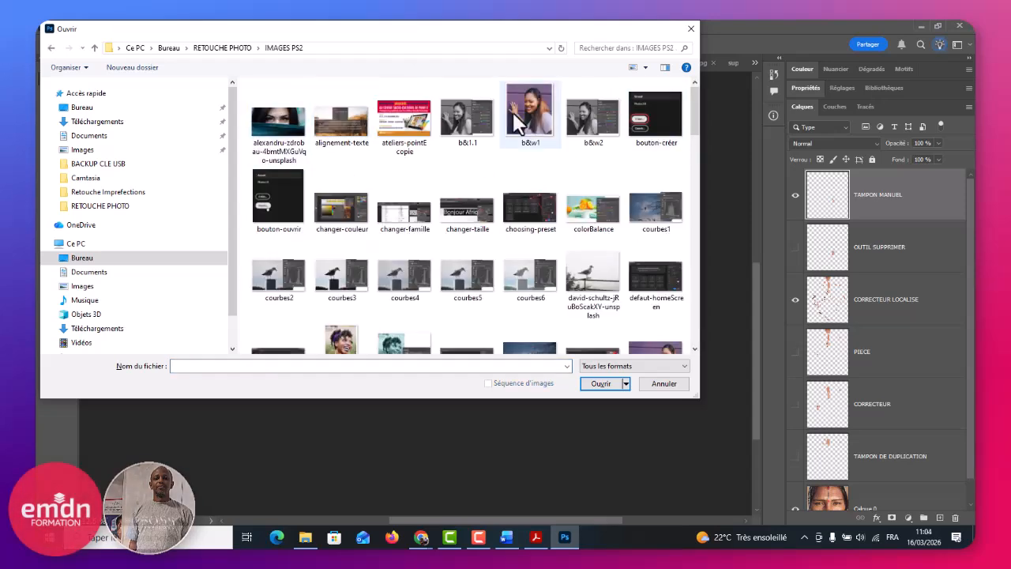
pyautogui.click(49, 48)
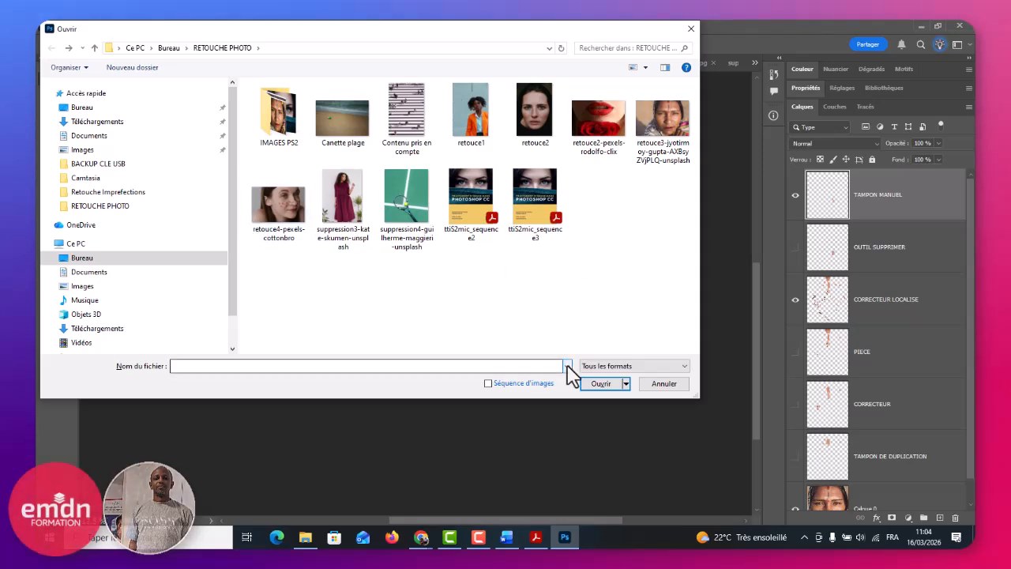
pyautogui.click(668, 385)
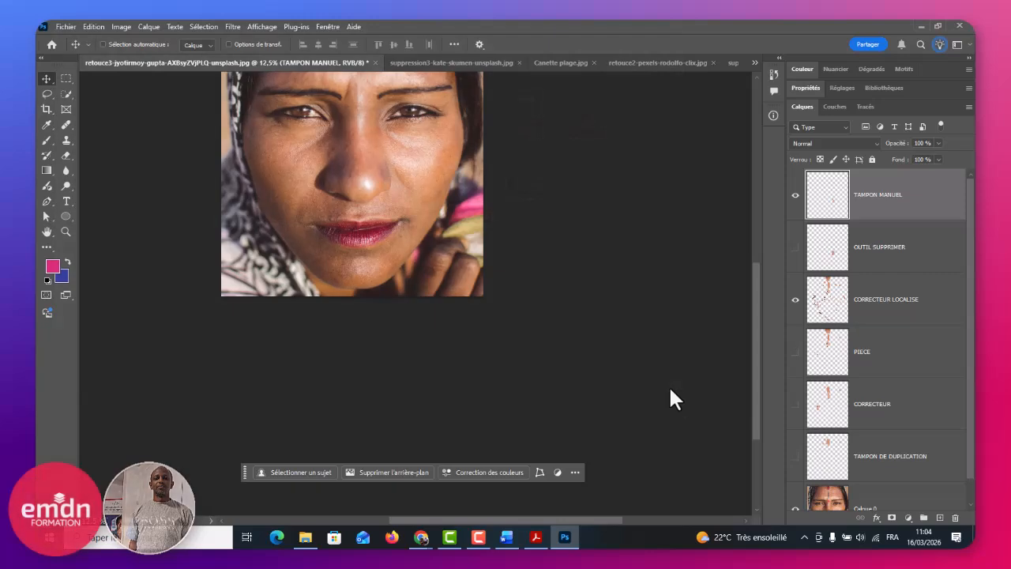
pyautogui.moveTo(754, 284); pyautogui.dragTo(735, 229)
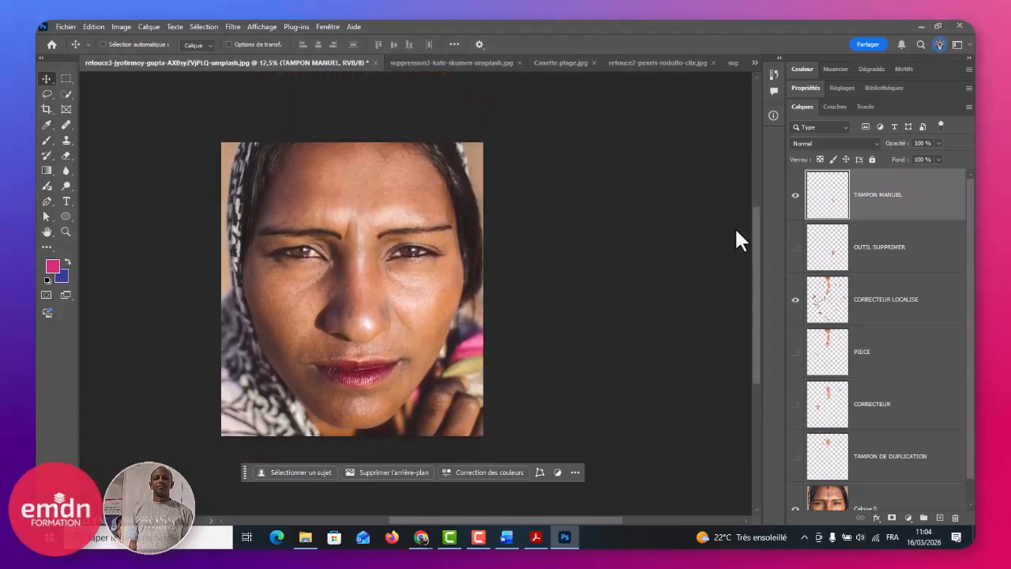